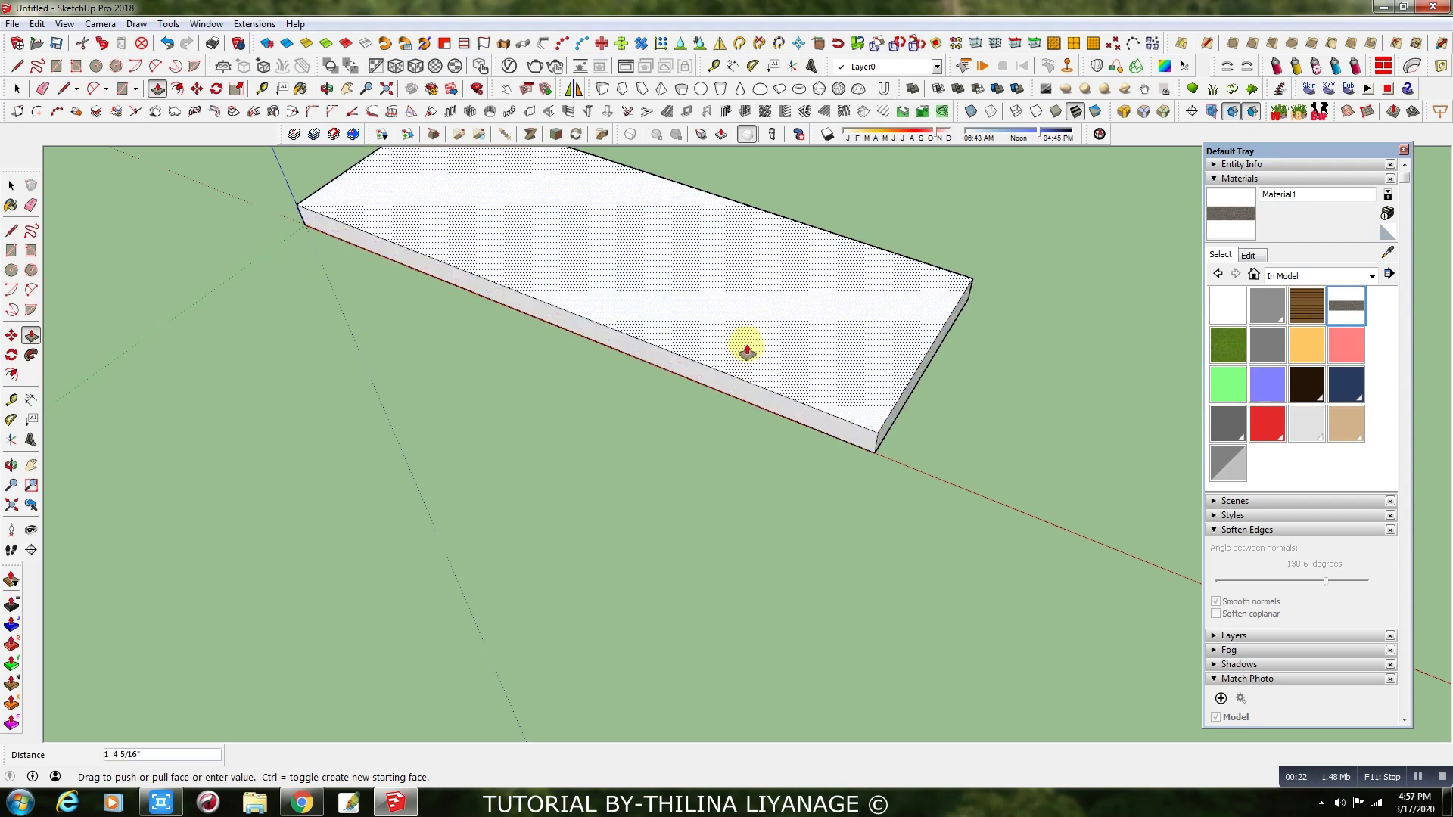
- Push/Pull the rectangular face up 4' to form a box
{"action": "key", "text": "Return"}
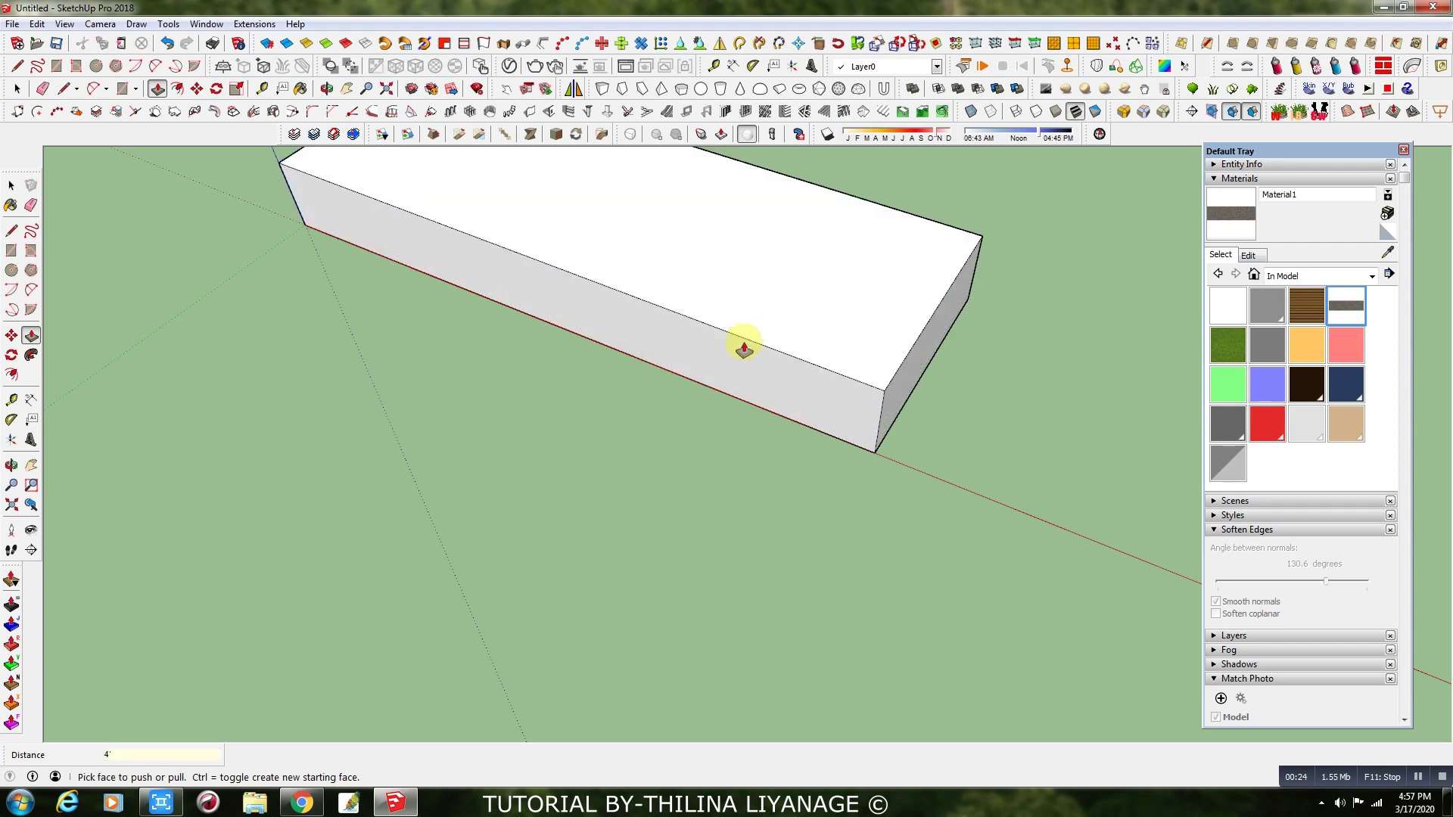
- Select the whole box and place a copy of it beside the original along the red axis
{"action": "scroll", "coordinate": [681, 535], "scroll_direction": "down", "scroll_amount": 3}
{"action": "middle_click_drag", "start_coordinate": [681, 535], "coordinate": [740, 503]}
{"action": "left_click", "coordinate": [13, 91]}
{"action": "scroll", "coordinate": [343, 457], "scroll_direction": "down", "scroll_amount": 3}
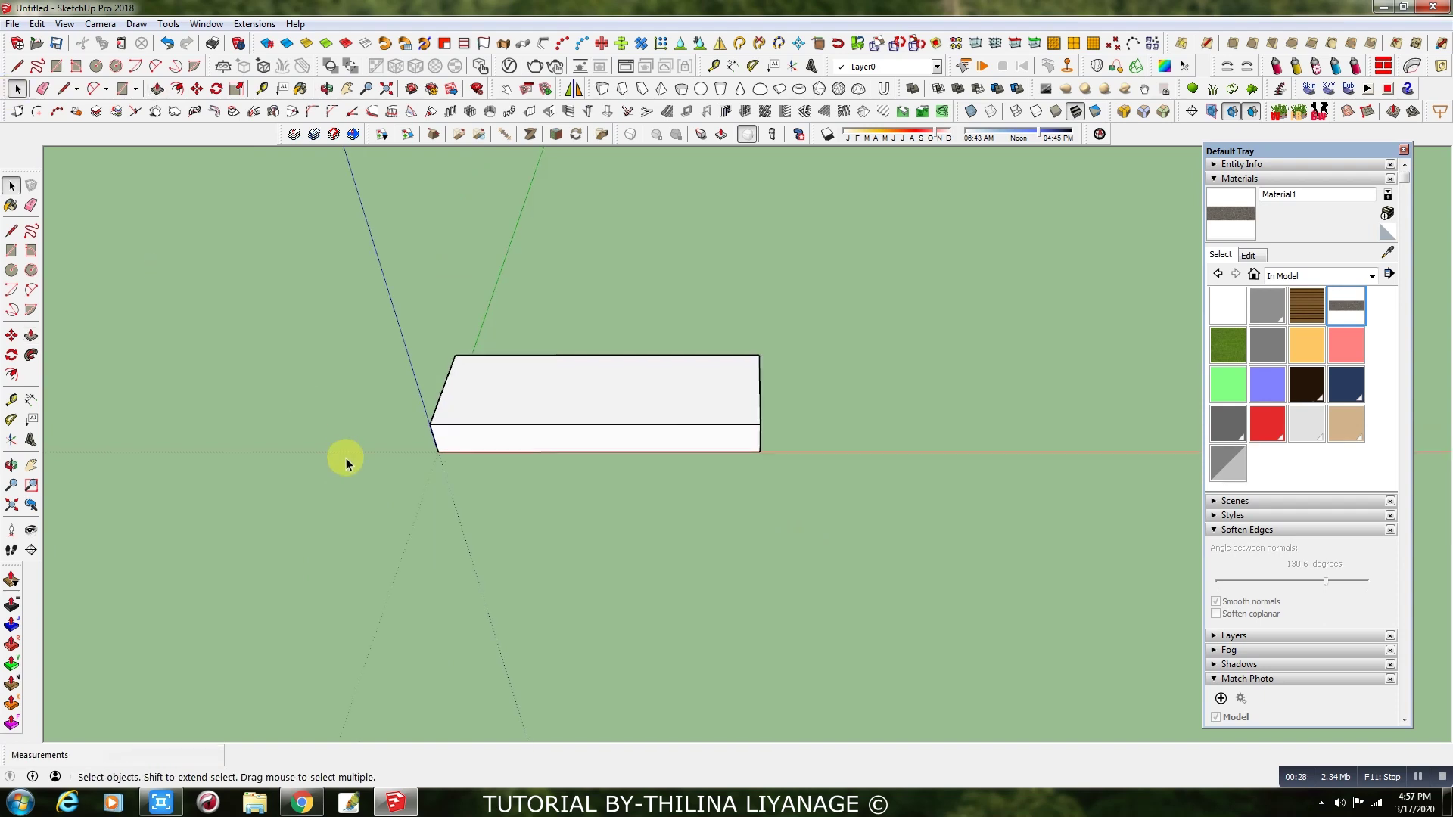
{"action": "left_click_drag", "start_coordinate": [302, 301], "coordinate": [837, 554]}
{"action": "left_click", "coordinate": [198, 94]}
{"action": "scroll", "coordinate": [234, 479], "scroll_direction": "down", "scroll_amount": 2}
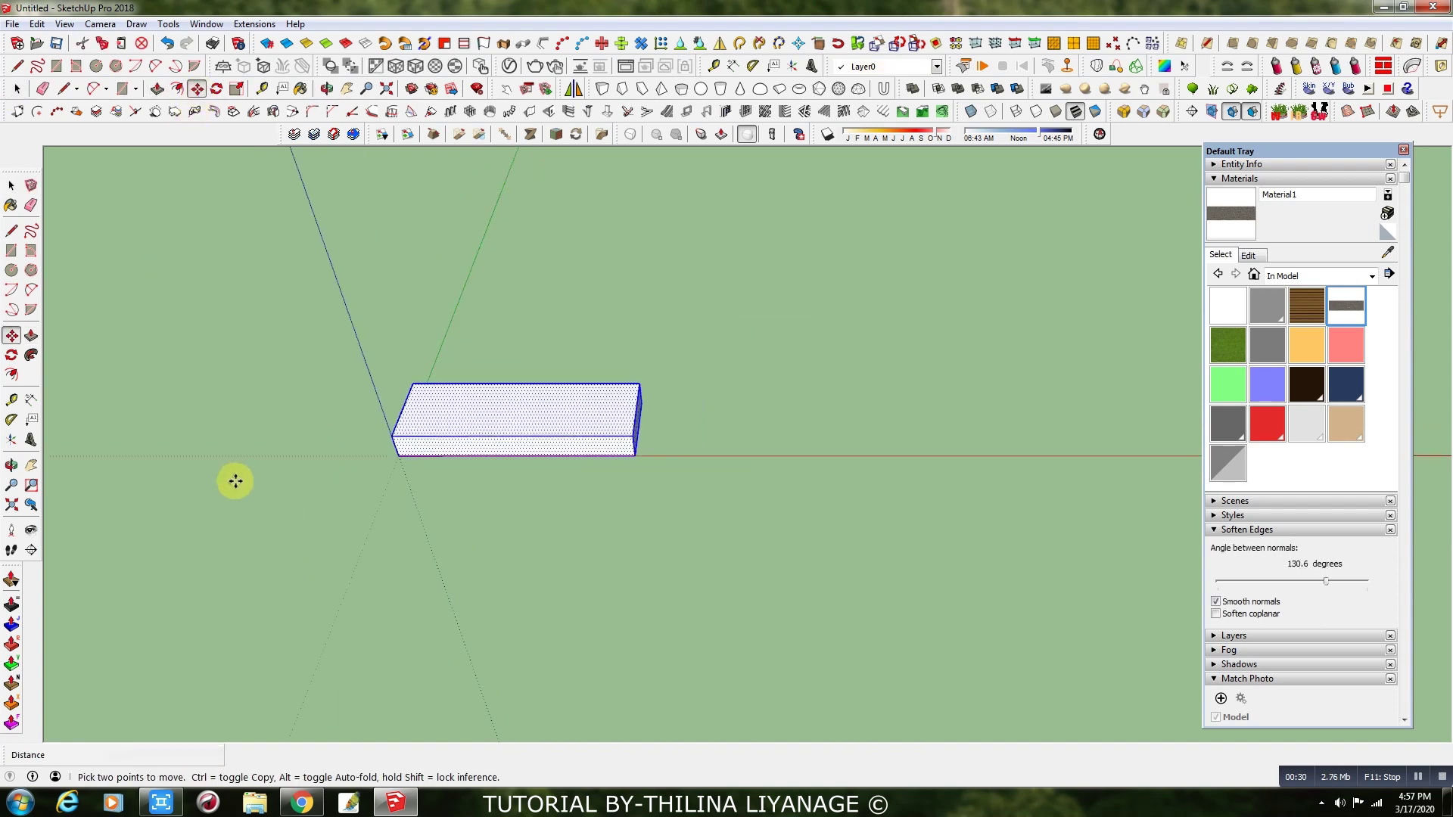
{"action": "left_click", "coordinate": [383, 542]}
{"action": "key", "text": "ctrl"}
{"action": "left_click", "coordinate": [772, 534]}
- Delete the top face of the copied box
{"action": "left_click", "coordinate": [17, 89]}
{"action": "scroll", "coordinate": [954, 405], "scroll_direction": "up", "scroll_amount": 3}
{"action": "left_click", "coordinate": [729, 443]}
{"action": "scroll", "coordinate": [728, 441], "scroll_direction": "up", "scroll_amount": 2}
{"action": "middle_click_drag", "start_coordinate": [728, 441], "coordinate": [744, 470]}
{"action": "key", "text": "Delete"}
- Create a sandbox grid from scratch with 4" spacing, covering the copied box's open top corner to corner
{"action": "left_click", "coordinate": [1322, 115]}
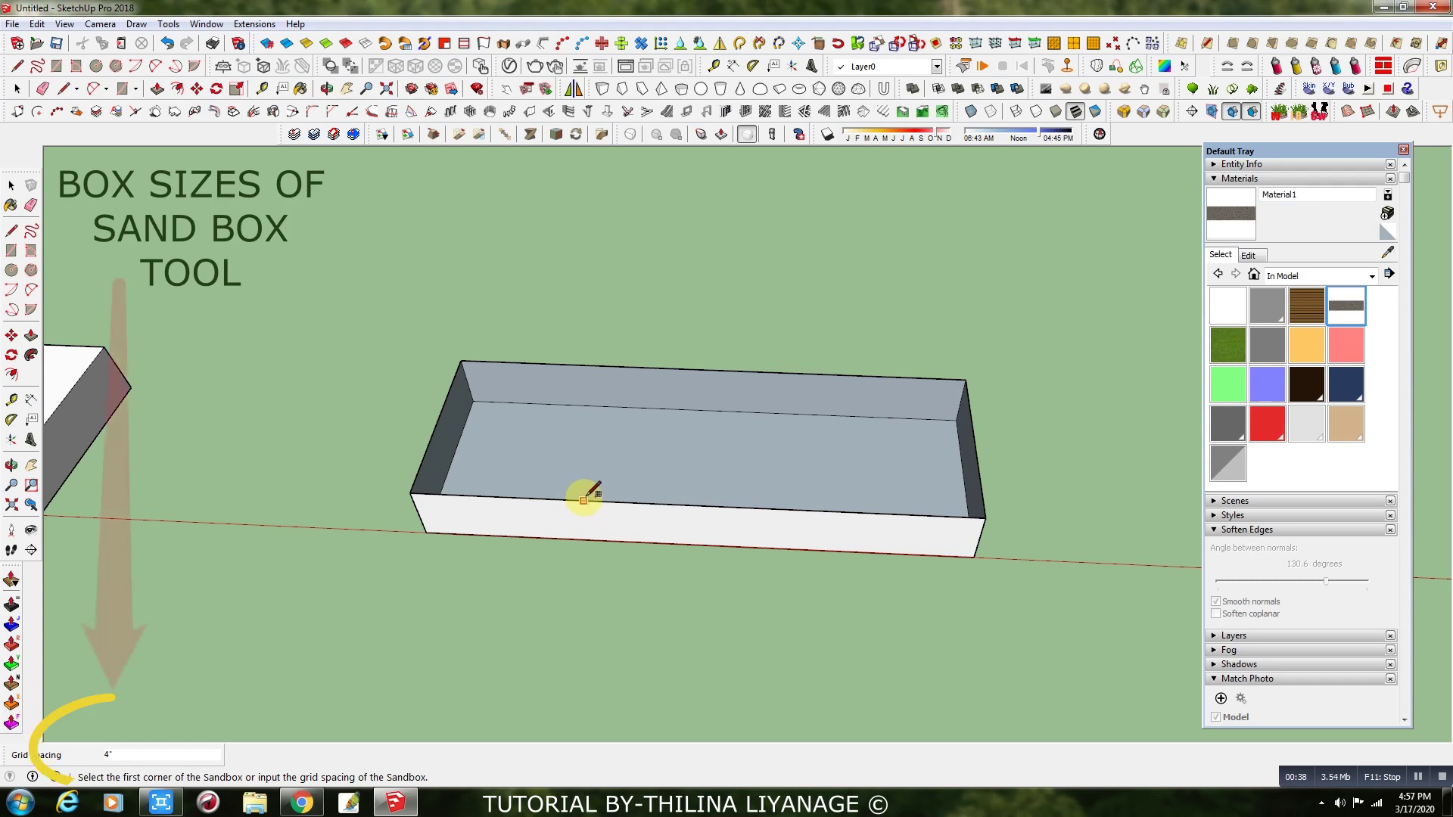
{"action": "left_click", "coordinate": [460, 359]}
{"action": "left_click", "coordinate": [410, 493]}
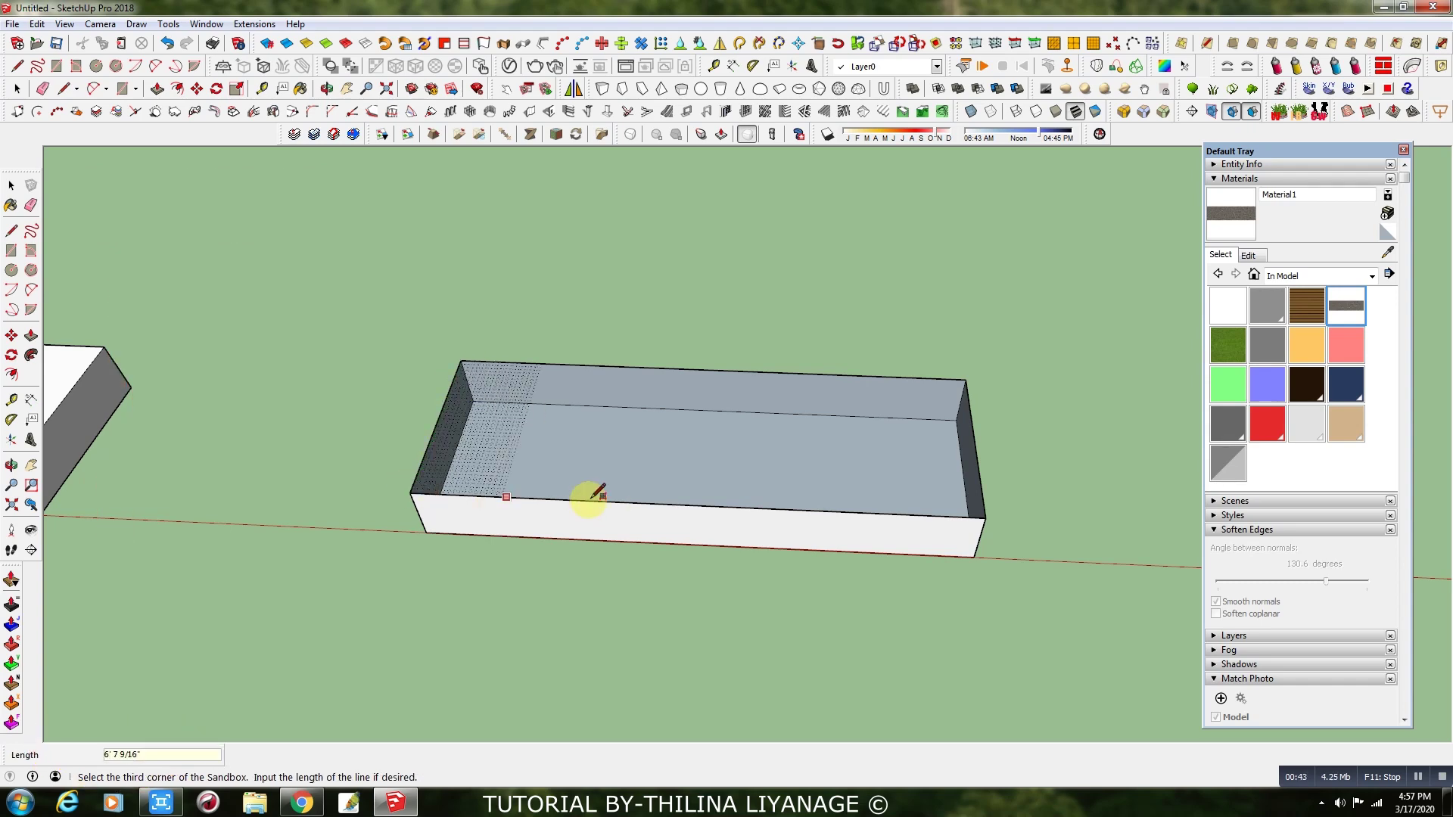
{"action": "left_click", "coordinate": [985, 516]}
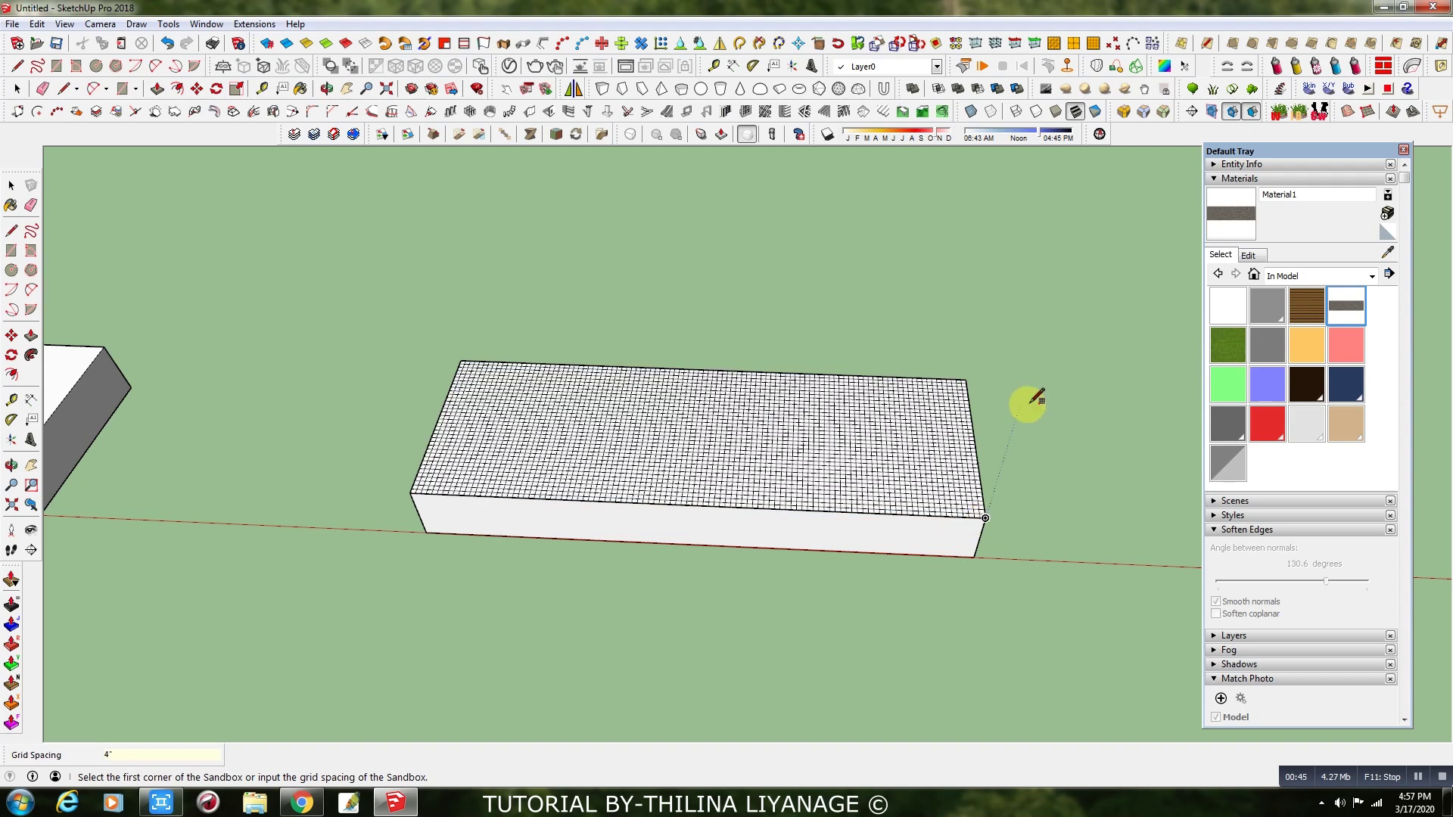
- Explode the sandbox grid on top of the copied box and check that its geometry can be picked
{"action": "left_click", "coordinate": [17, 89]}
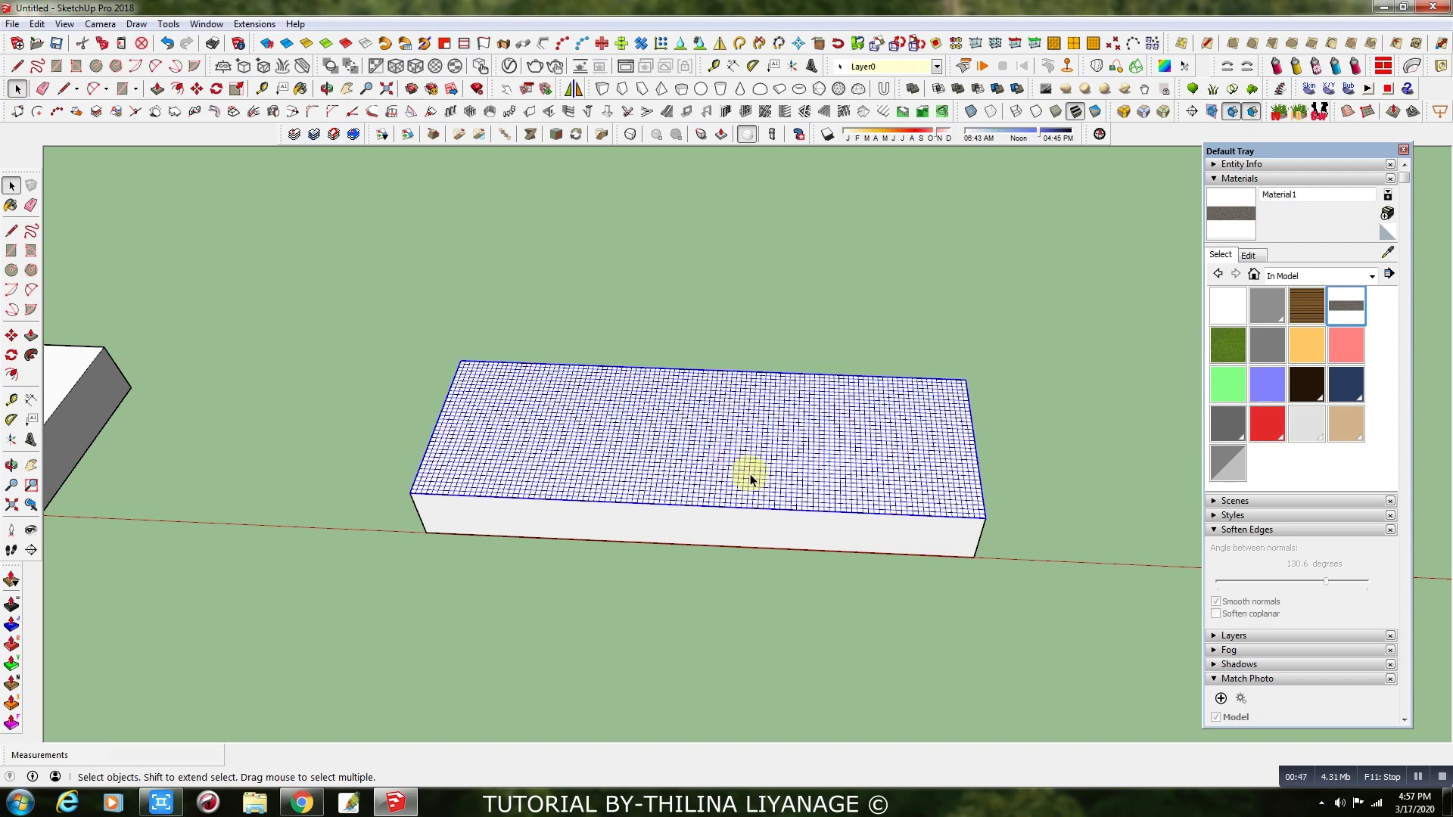
{"action": "scroll", "coordinate": [751, 473], "scroll_direction": "up", "scroll_amount": 4}
{"action": "right_click", "coordinate": [764, 424]}
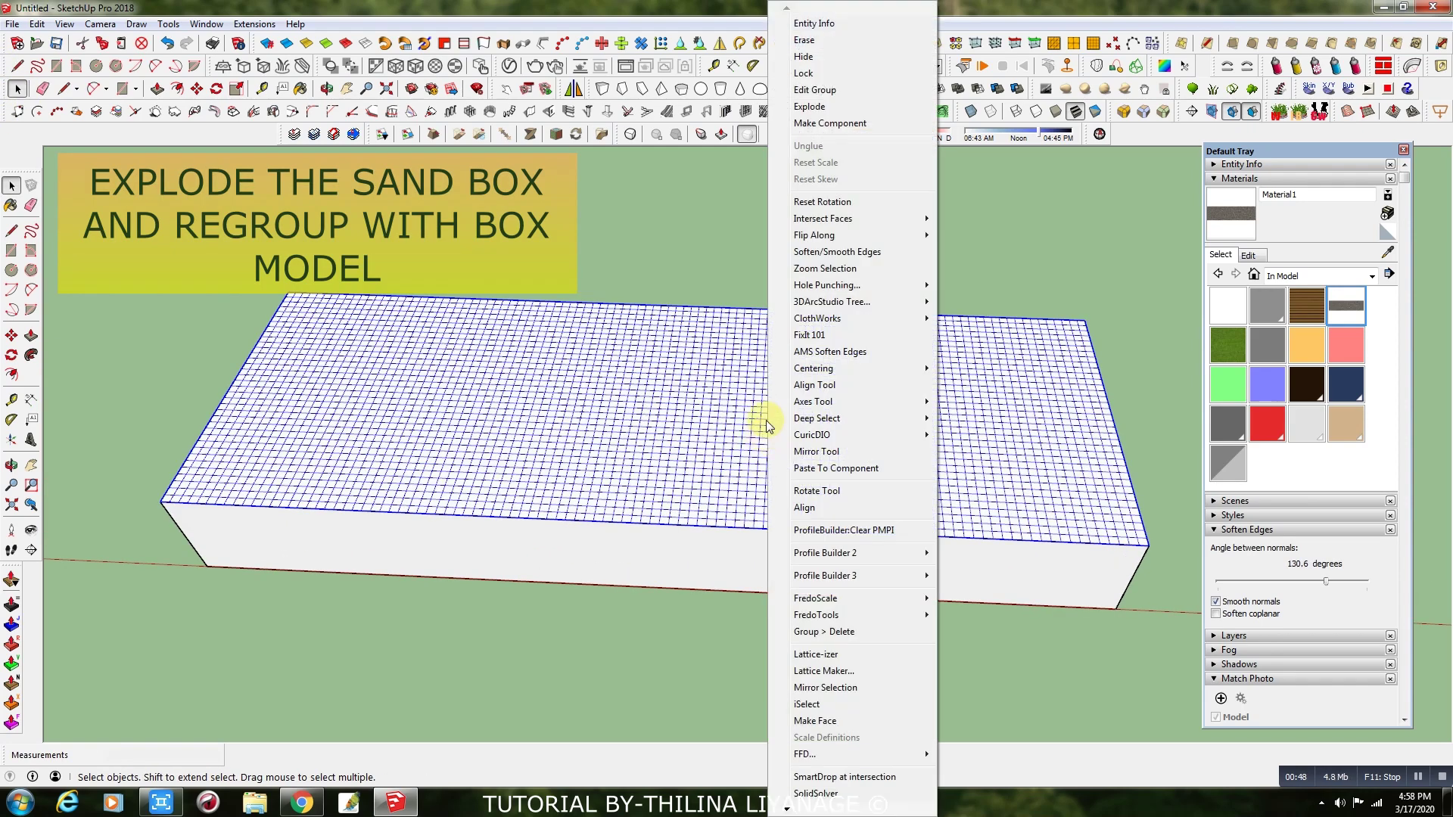
{"action": "left_click", "coordinate": [811, 108]}
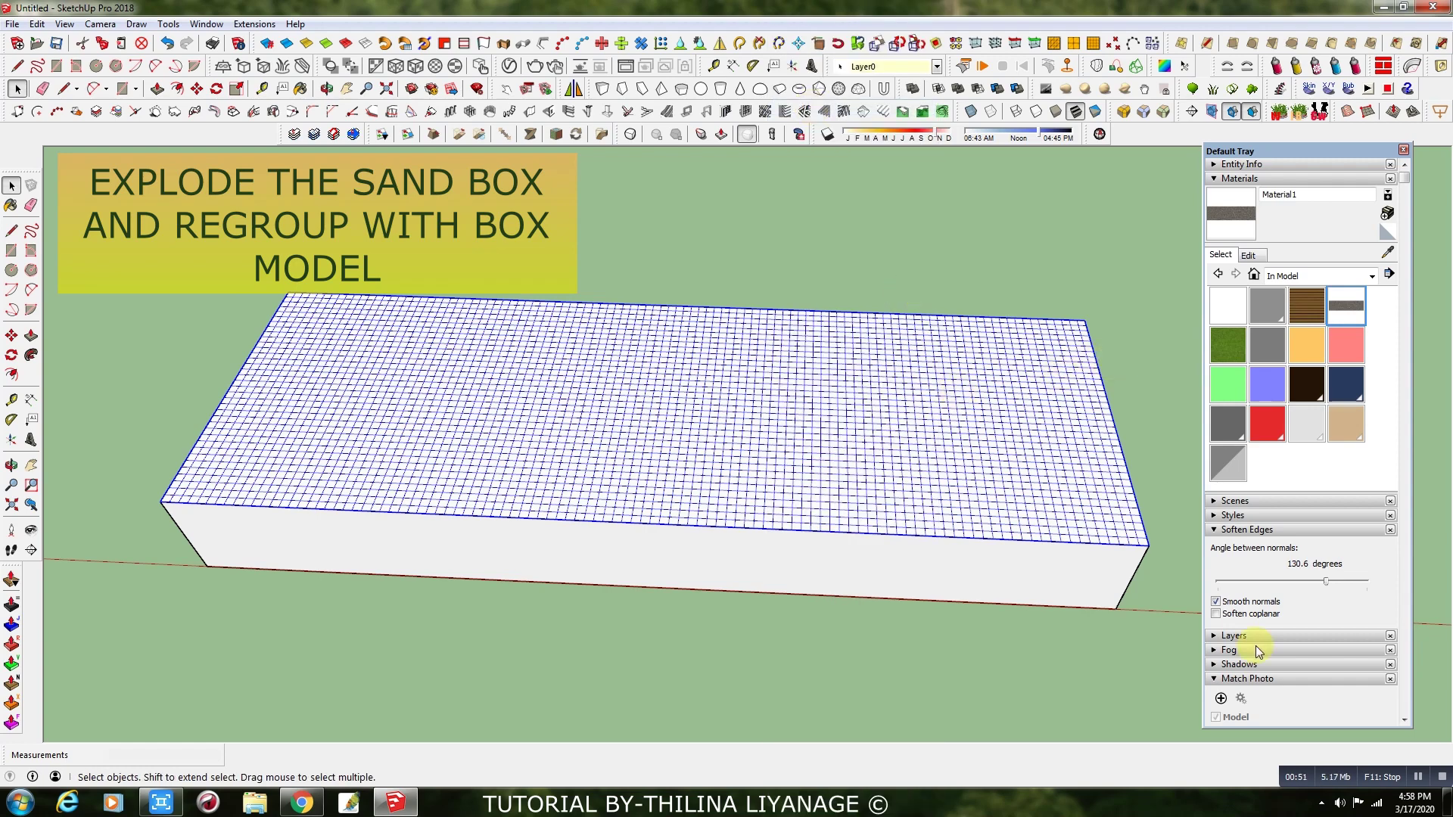
{"action": "left_click", "coordinate": [1414, 778]}
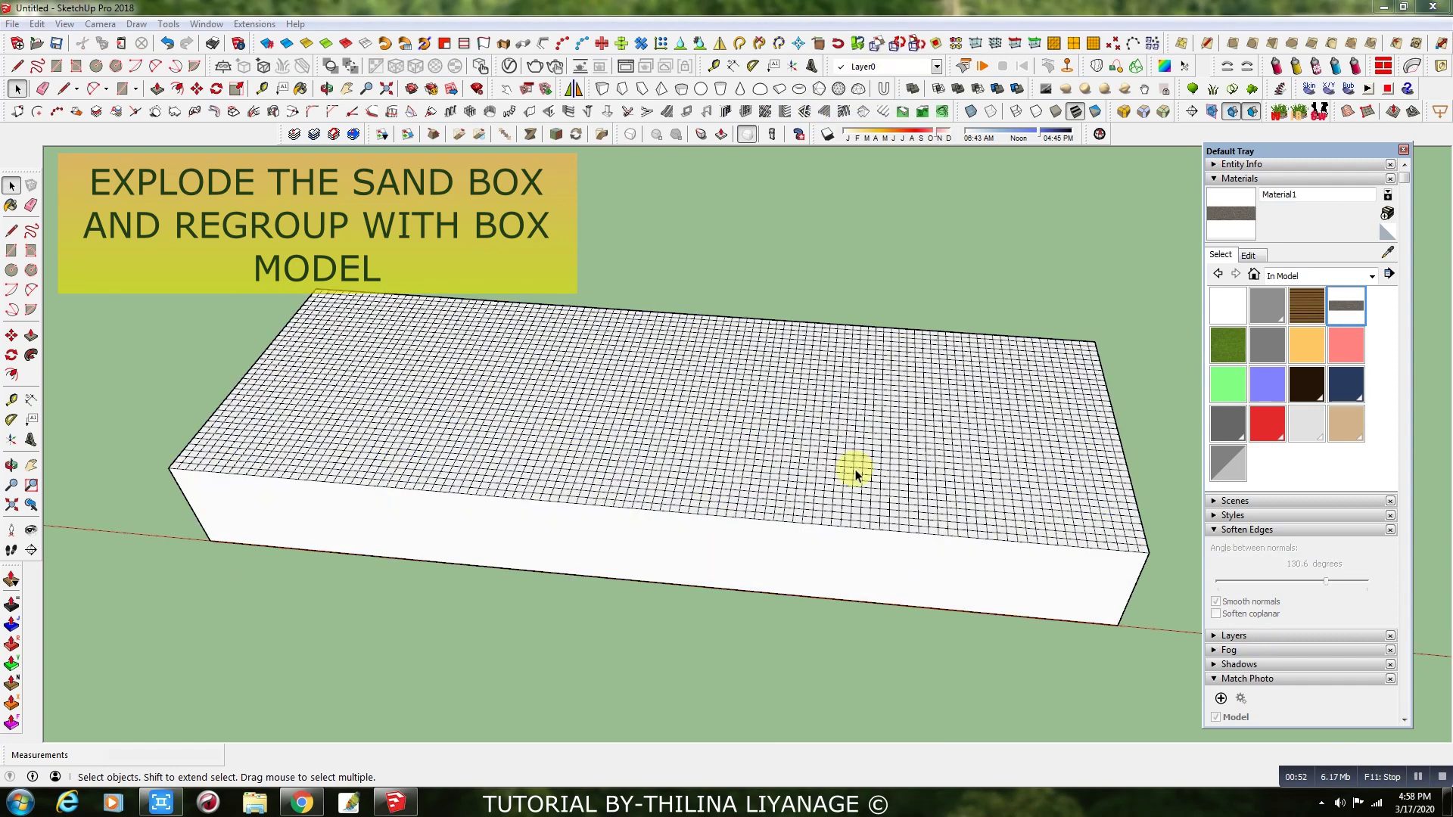
{"action": "left_click", "coordinate": [856, 470]}
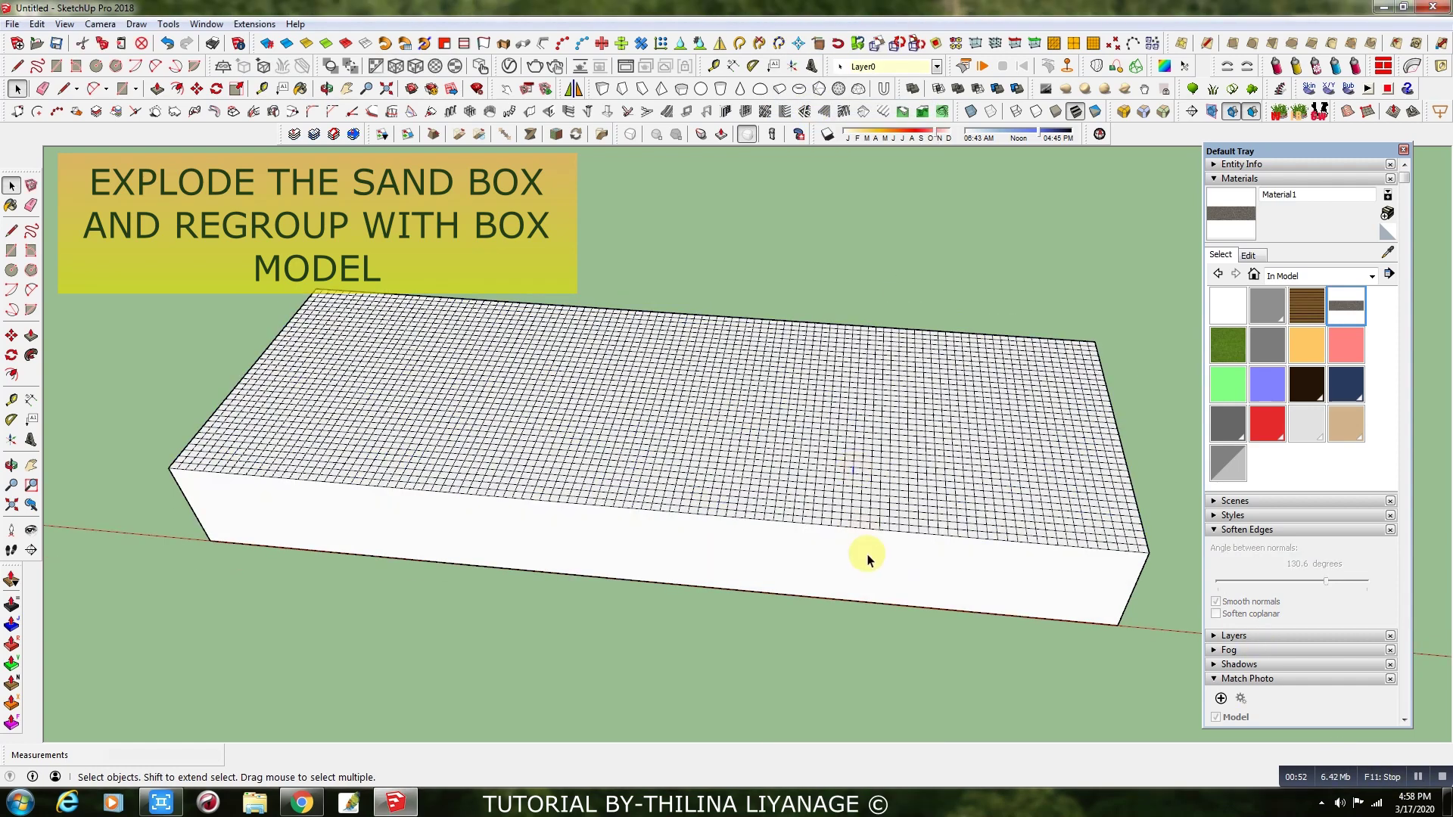
{"action": "left_click", "coordinate": [869, 572]}
{"action": "left_click", "coordinate": [884, 475]}
{"action": "left_click", "coordinate": [843, 578]}
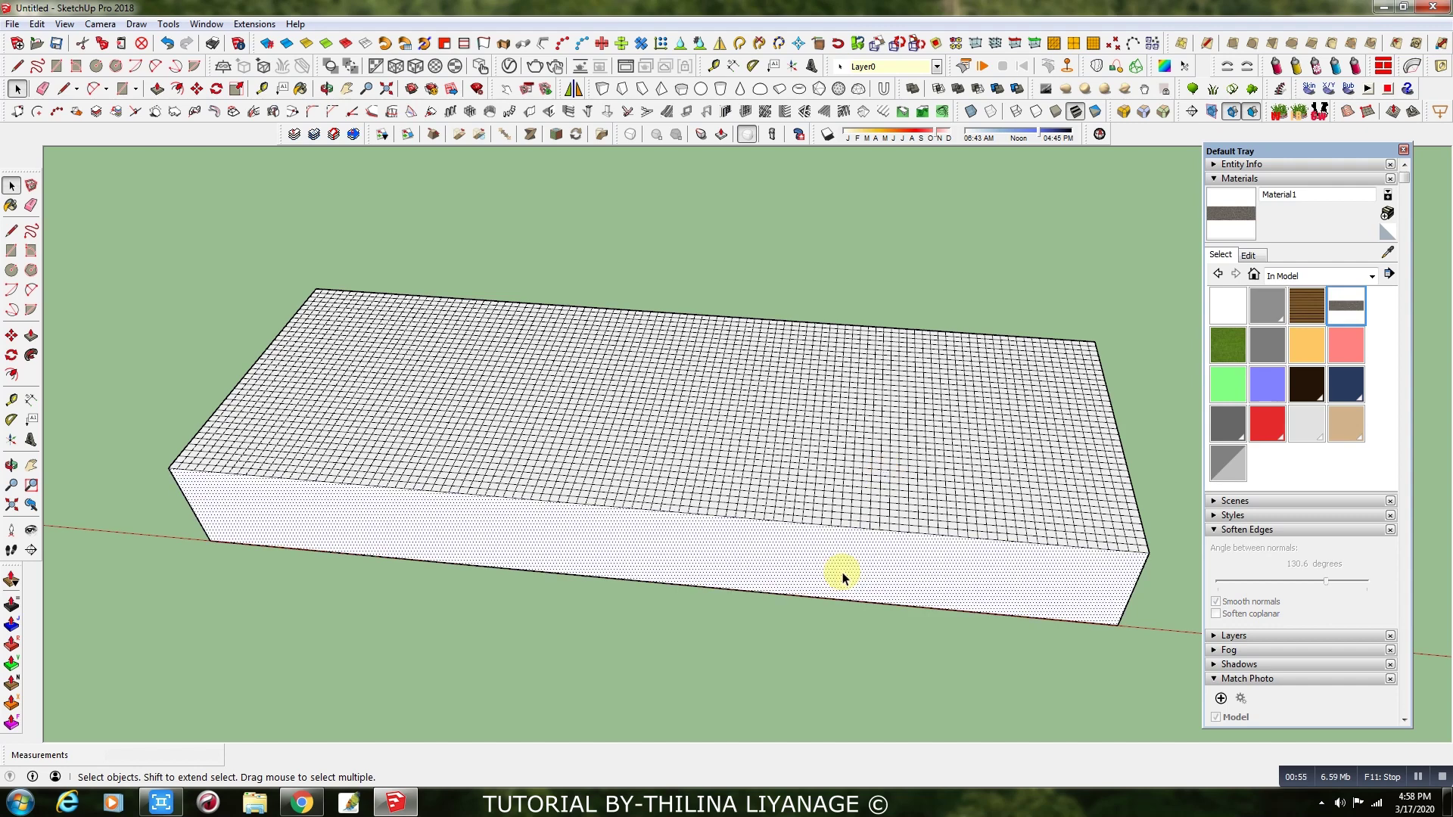
- Select the grid together with the box sides and make them one group
{"action": "scroll", "coordinate": [833, 574], "scroll_direction": "down", "scroll_amount": 2}
{"action": "left_click_drag", "start_coordinate": [299, 279], "coordinate": [1103, 655]}
{"action": "right_click", "coordinate": [865, 206]}
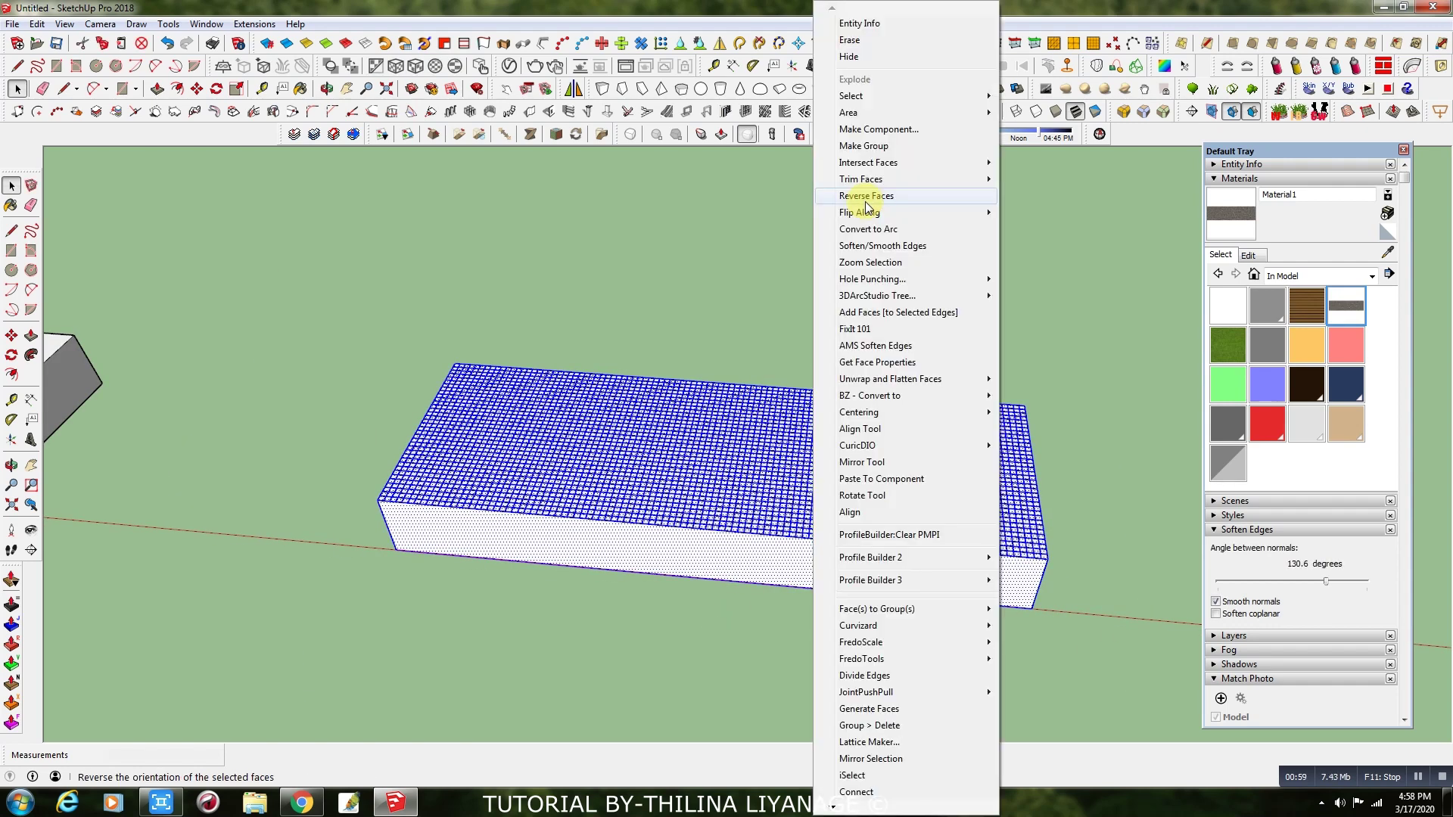
{"action": "left_click", "coordinate": [862, 143]}
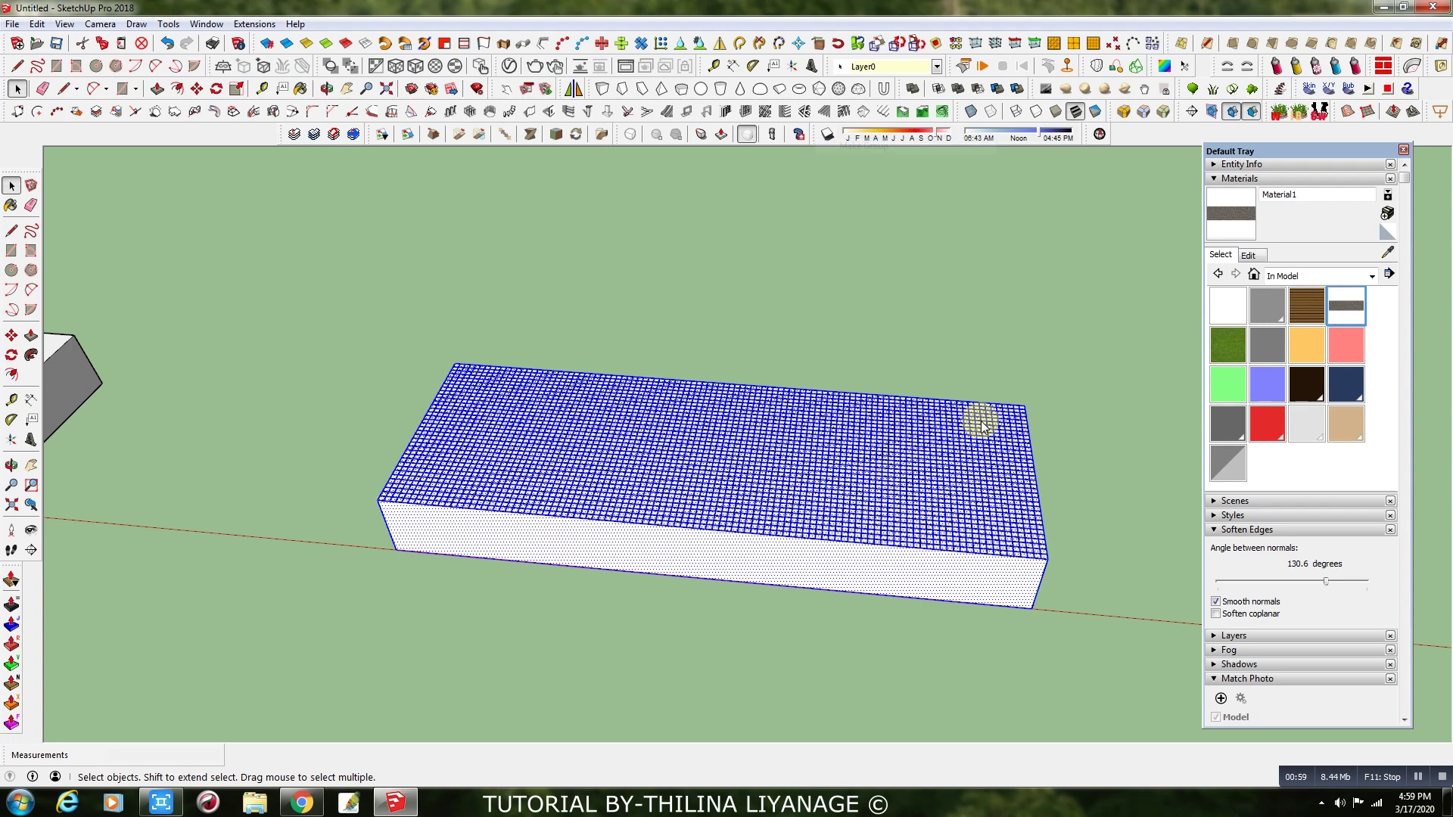
- Open the group for editing and raise two adjoining bumps on the grid using Smoove with a 2' radius
{"action": "left_click", "coordinate": [996, 321]}
{"action": "scroll", "coordinate": [963, 464], "scroll_direction": "up", "scroll_amount": 4}
{"action": "left_click", "coordinate": [747, 547]}
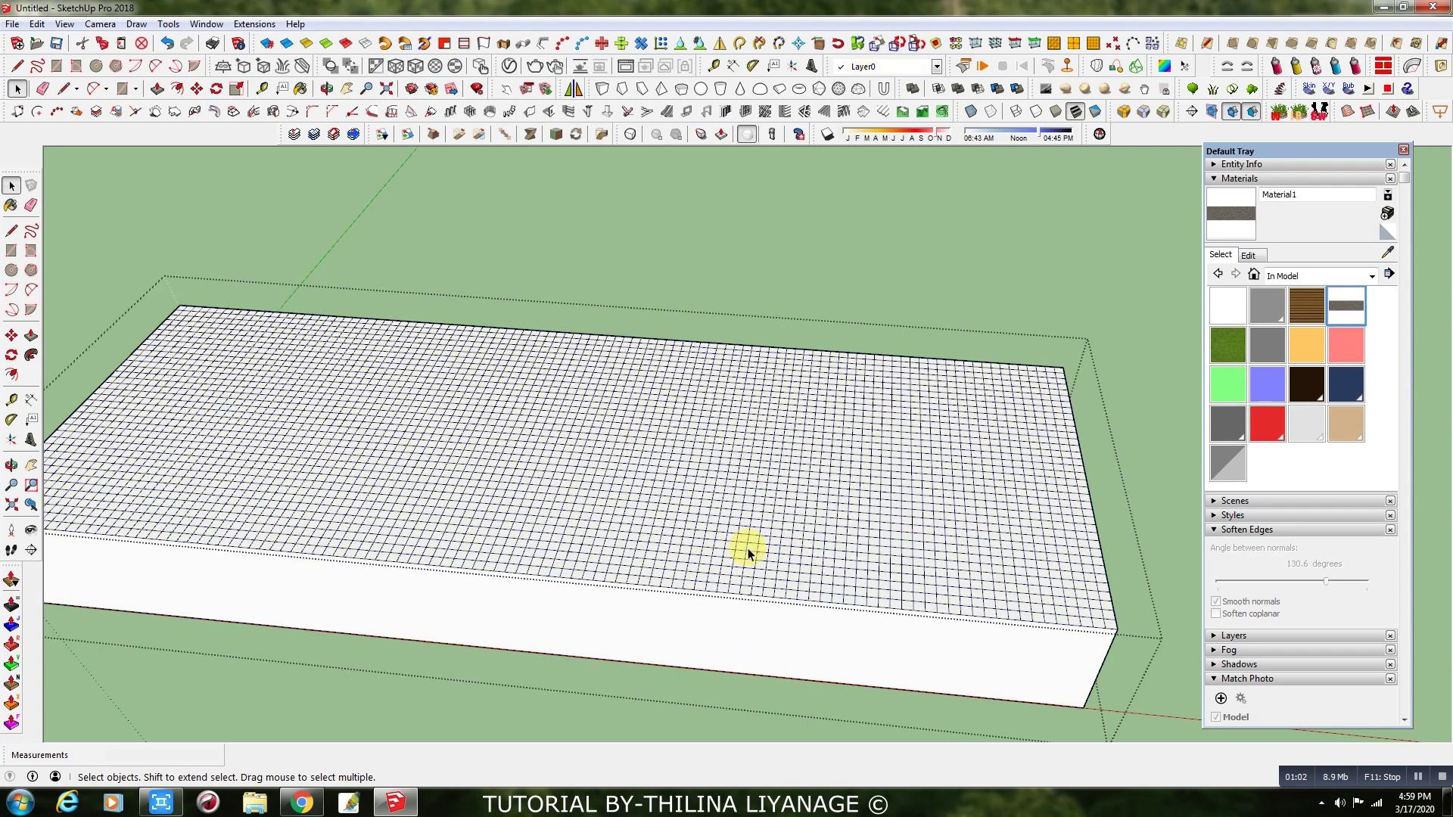
{"action": "left_click", "coordinate": [1393, 113]}
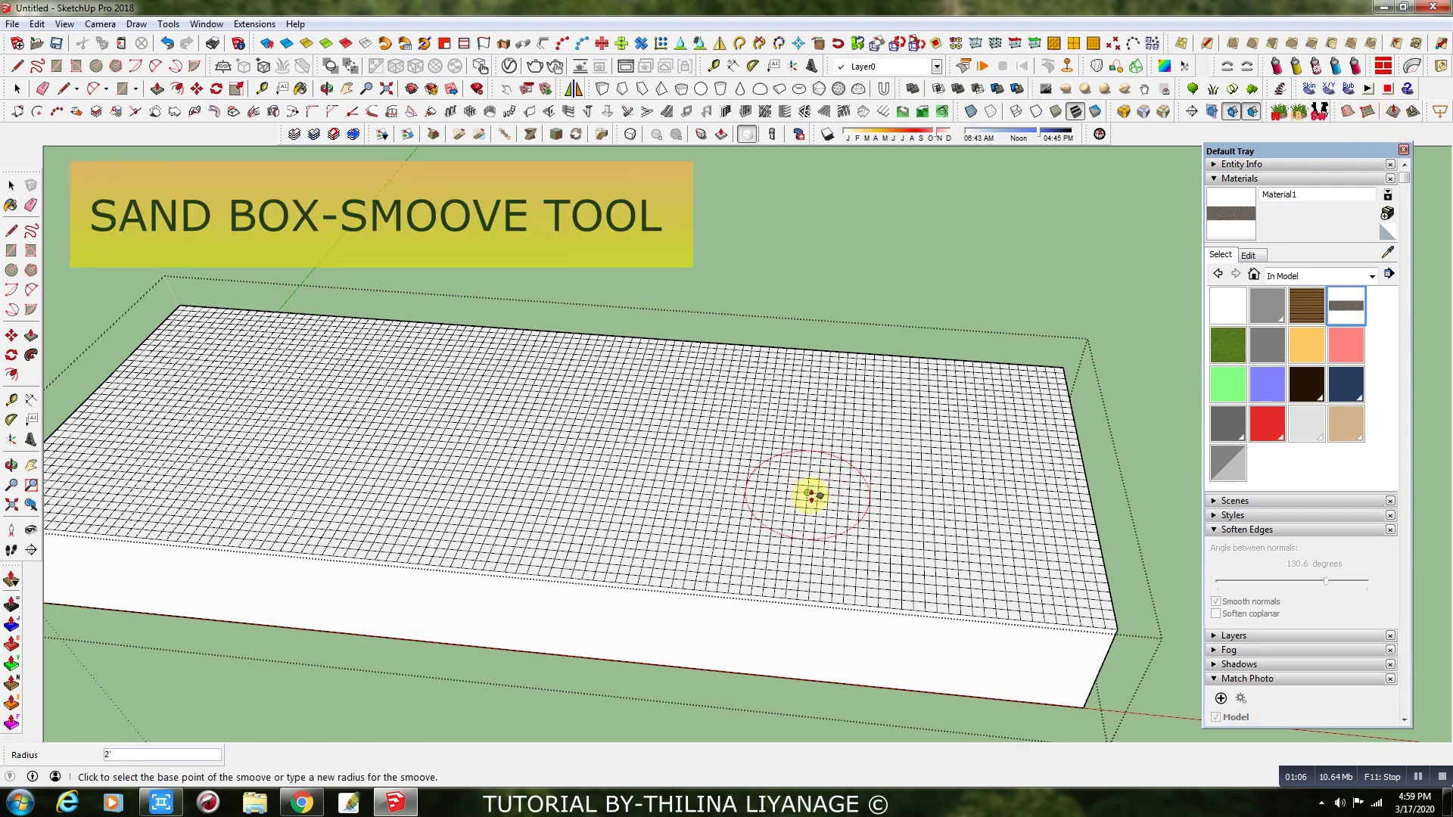
{"action": "left_click", "coordinate": [817, 480]}
{"action": "left_click", "coordinate": [757, 504]}
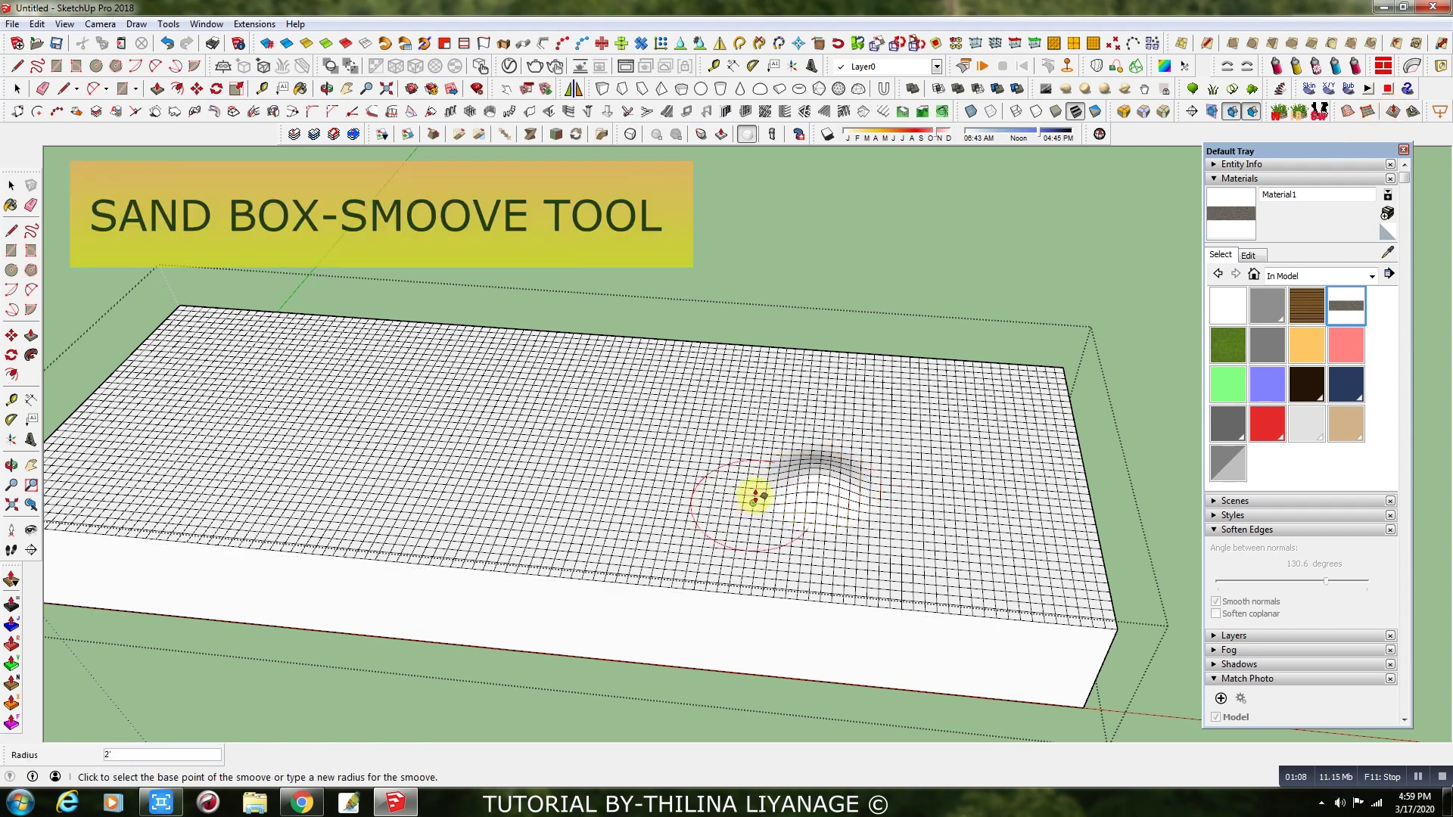
{"action": "left_click", "coordinate": [755, 479]}
{"action": "left_click", "coordinate": [679, 511]}
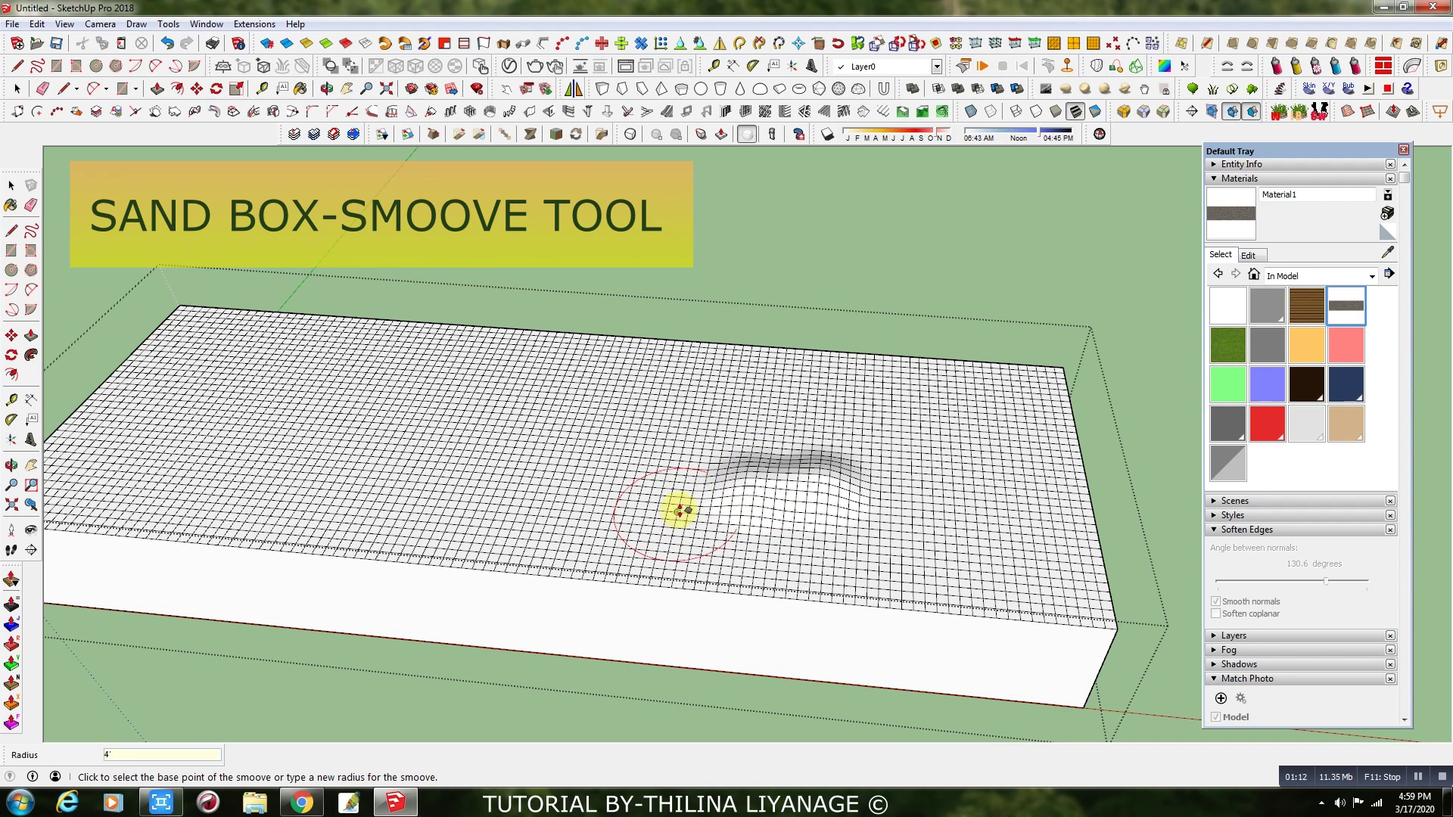
- Set the Smoove radius to 4' and raise larger hills around the first bumps and at the nearby end corner
{"action": "left_click", "coordinate": [666, 454]}
{"action": "left_click", "coordinate": [810, 503]}
{"action": "middle_click_drag", "start_coordinate": [811, 503], "coordinate": [736, 543]}
{"action": "left_click", "coordinate": [769, 526]}
{"action": "left_click", "coordinate": [745, 462]}
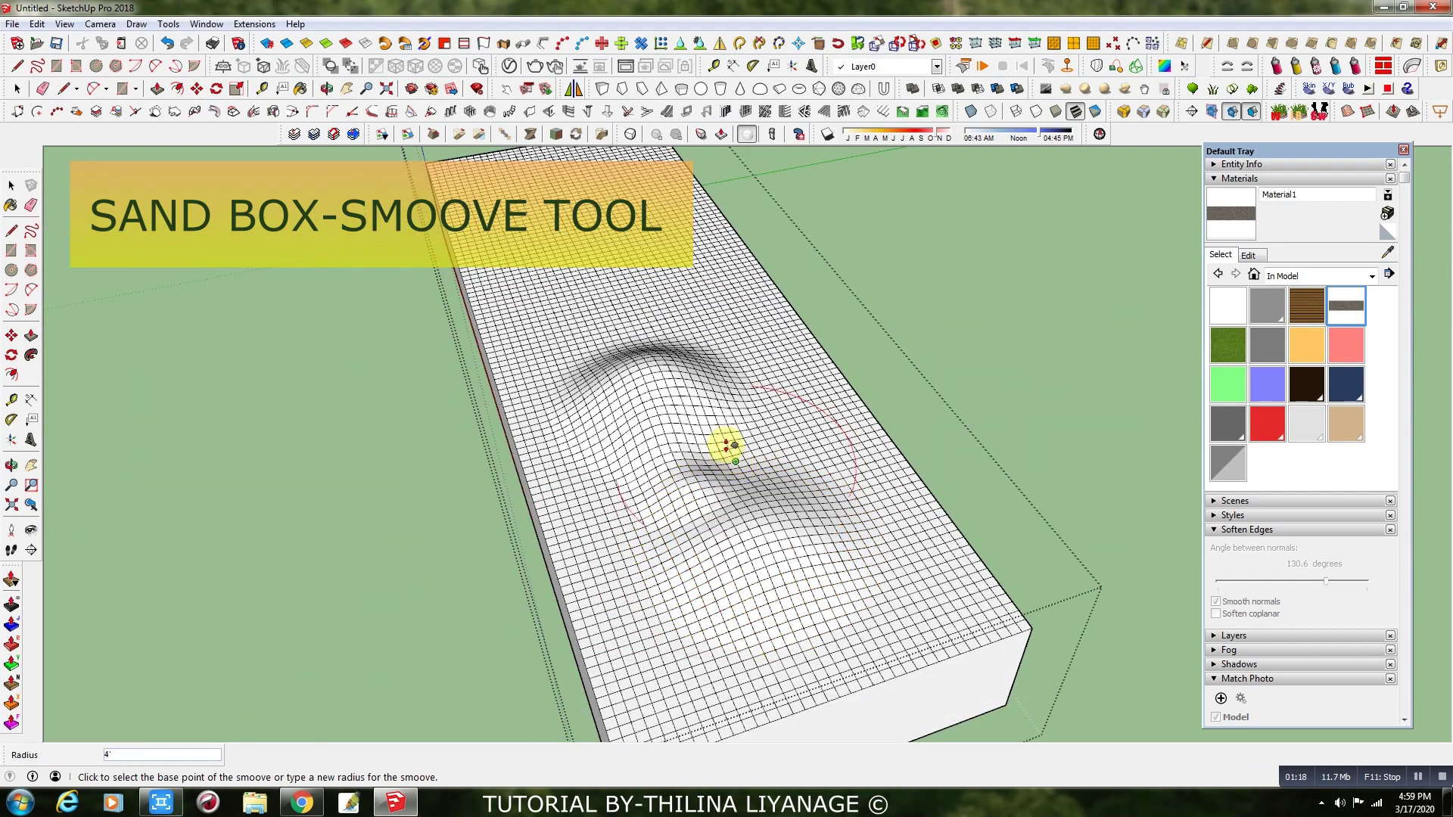
{"action": "left_click", "coordinate": [728, 447]}
{"action": "left_click", "coordinate": [729, 477]}
{"action": "middle_click_drag", "start_coordinate": [730, 476], "coordinate": [898, 513]}
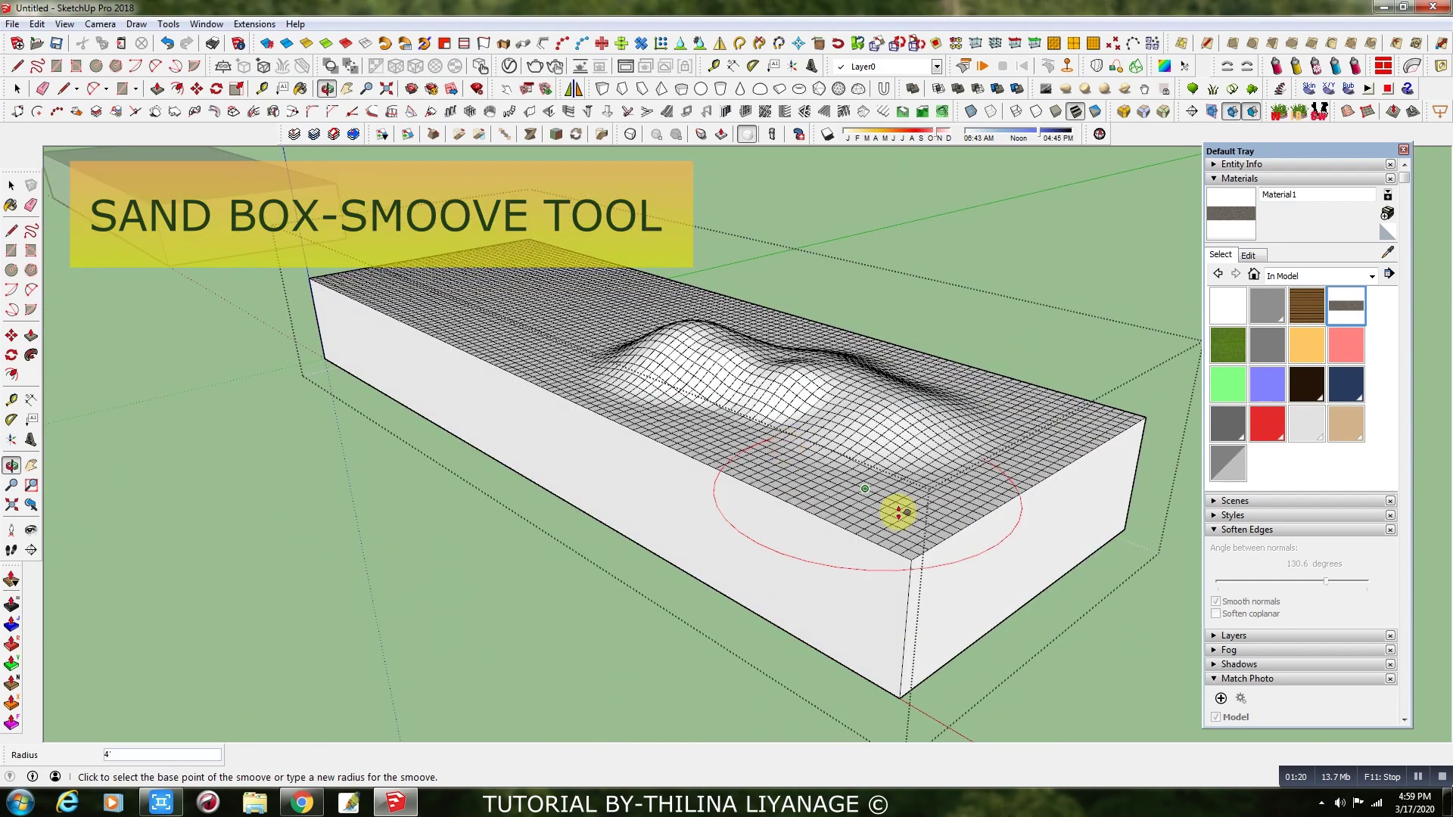
{"action": "left_click", "coordinate": [915, 493]}
{"action": "left_click", "coordinate": [915, 494]}
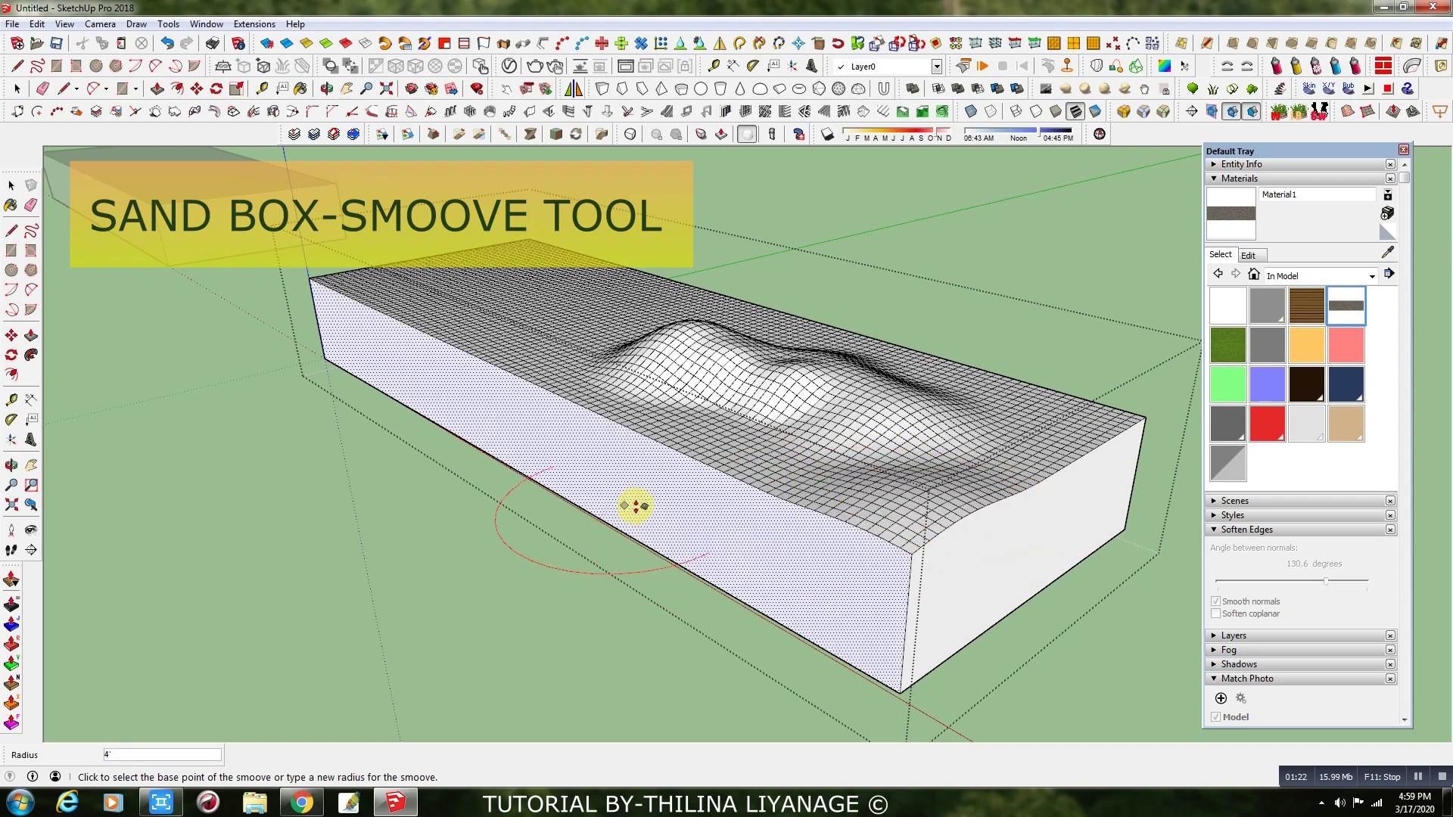
- Smoove hills into the middle of the grid, continuing the terrain toward the flat end
{"action": "middle_click_drag", "start_coordinate": [633, 502], "coordinate": [1019, 623]}
{"action": "left_click", "coordinate": [617, 420]}
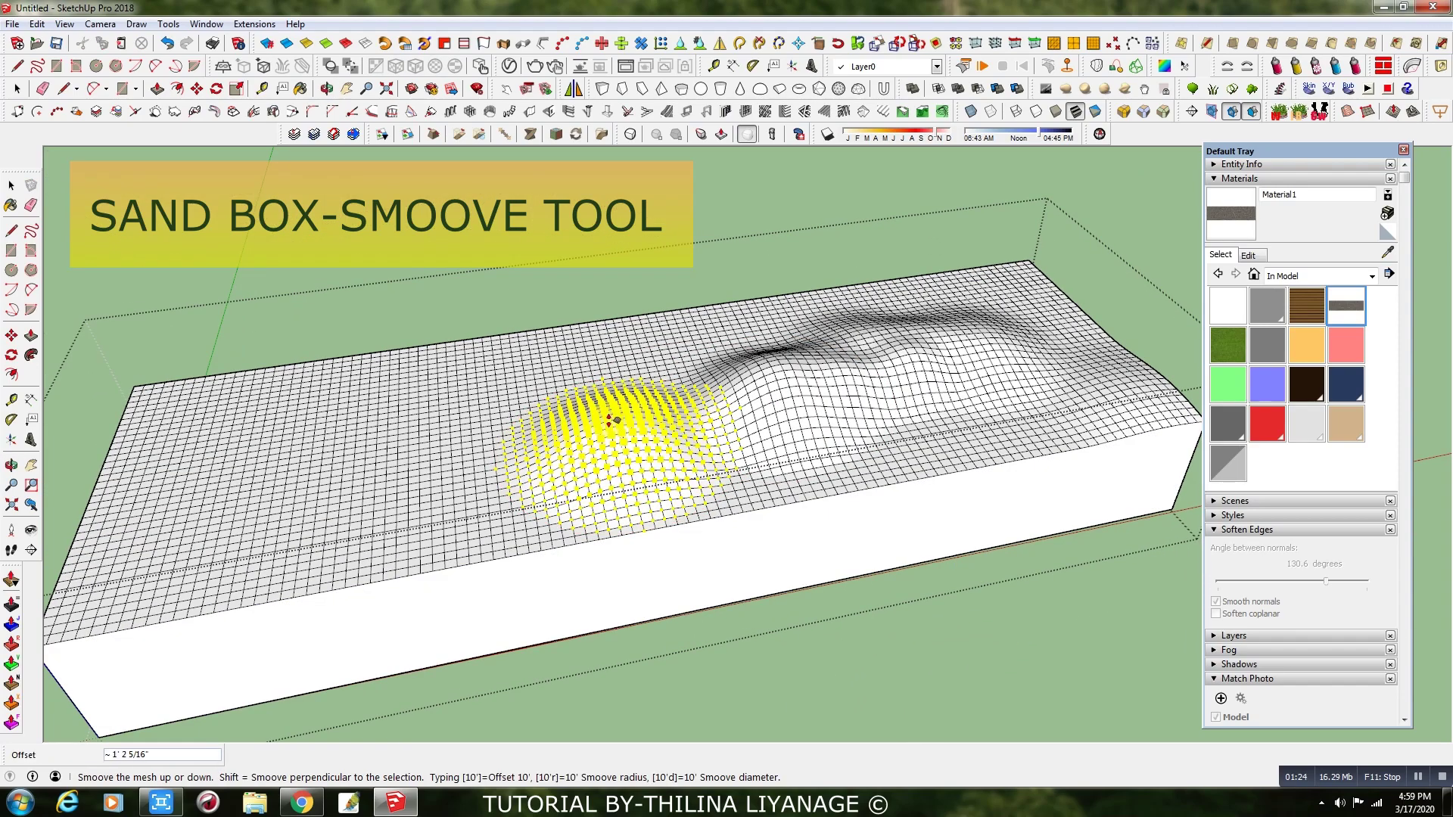
{"action": "left_click", "coordinate": [619, 431]}
{"action": "middle_click_drag", "start_coordinate": [619, 432], "coordinate": [785, 376]}
{"action": "left_click", "coordinate": [650, 415]}
{"action": "left_click", "coordinate": [707, 428]}
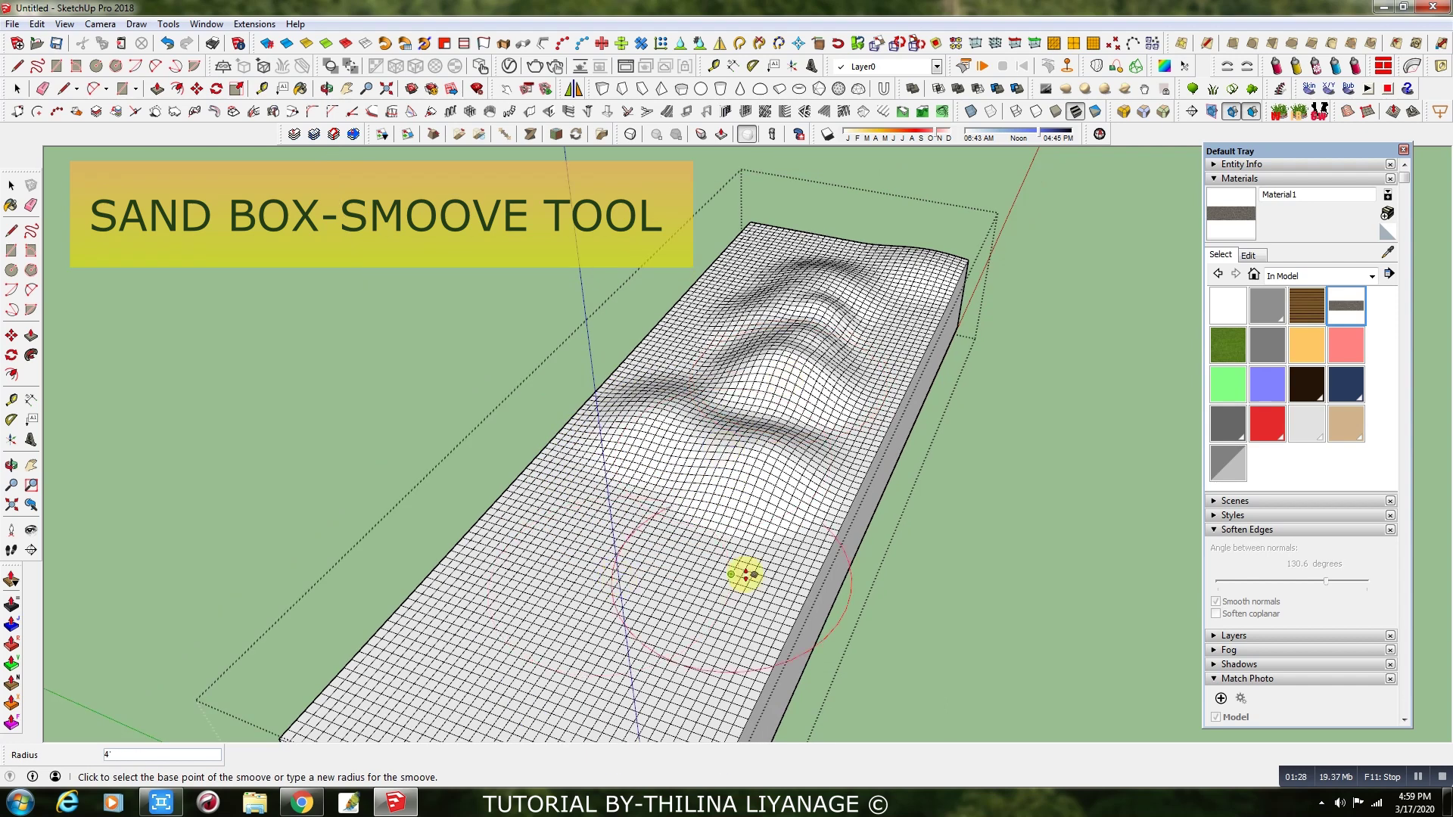
{"action": "left_click", "coordinate": [734, 549]}
{"action": "left_click", "coordinate": [732, 515]}
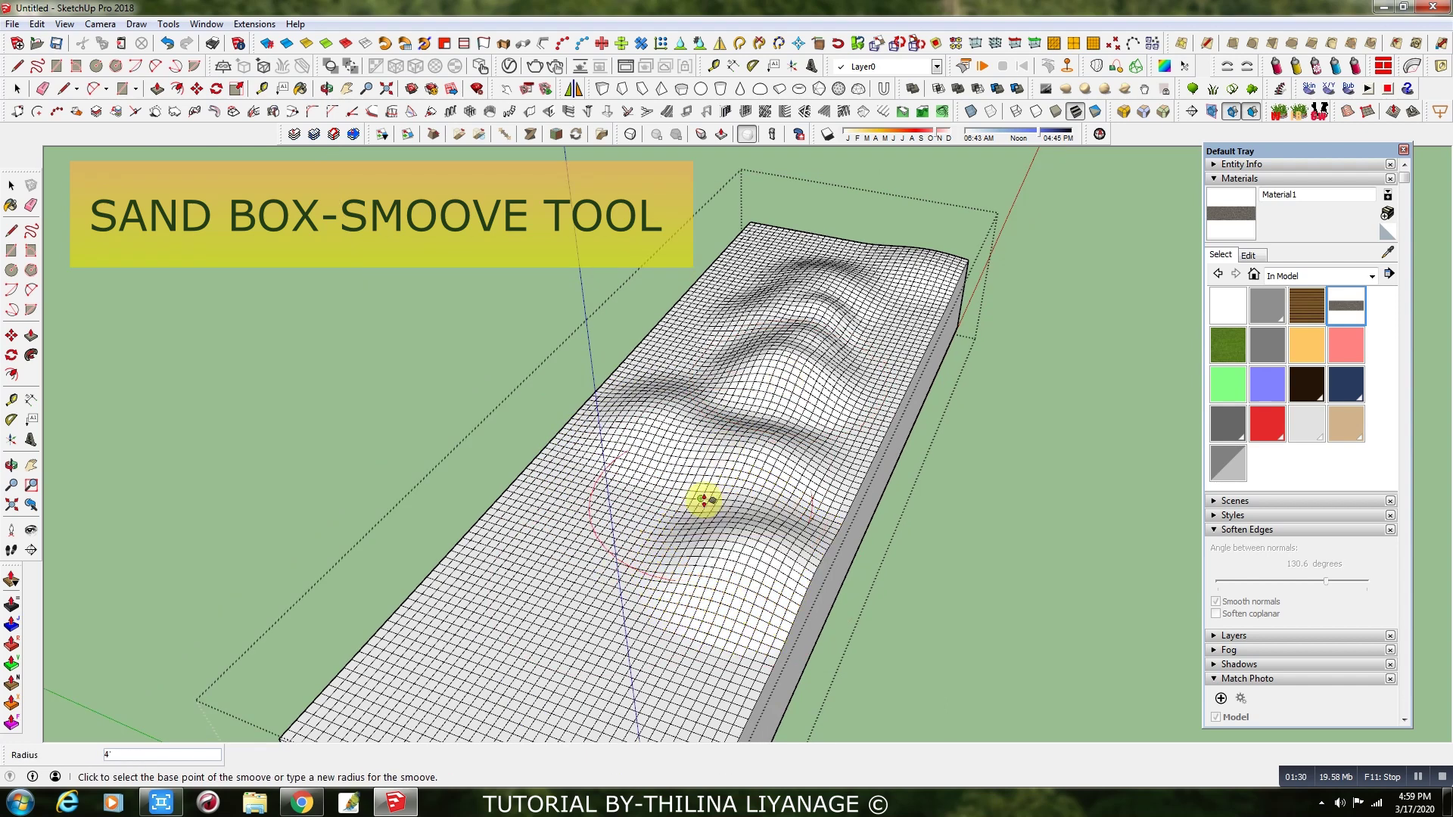
- Raise more Smoove hills along the back long edge and into the still flat end near the origin
{"action": "left_click", "coordinate": [698, 474]}
{"action": "left_click", "coordinate": [851, 457]}
{"action": "middle_click_drag", "start_coordinate": [875, 415], "coordinate": [843, 493]}
{"action": "left_click", "coordinate": [837, 480]}
{"action": "left_click", "coordinate": [843, 486]}
{"action": "middle_click_drag", "start_coordinate": [790, 563], "coordinate": [837, 502]}
{"action": "left_click", "coordinate": [840, 480]}
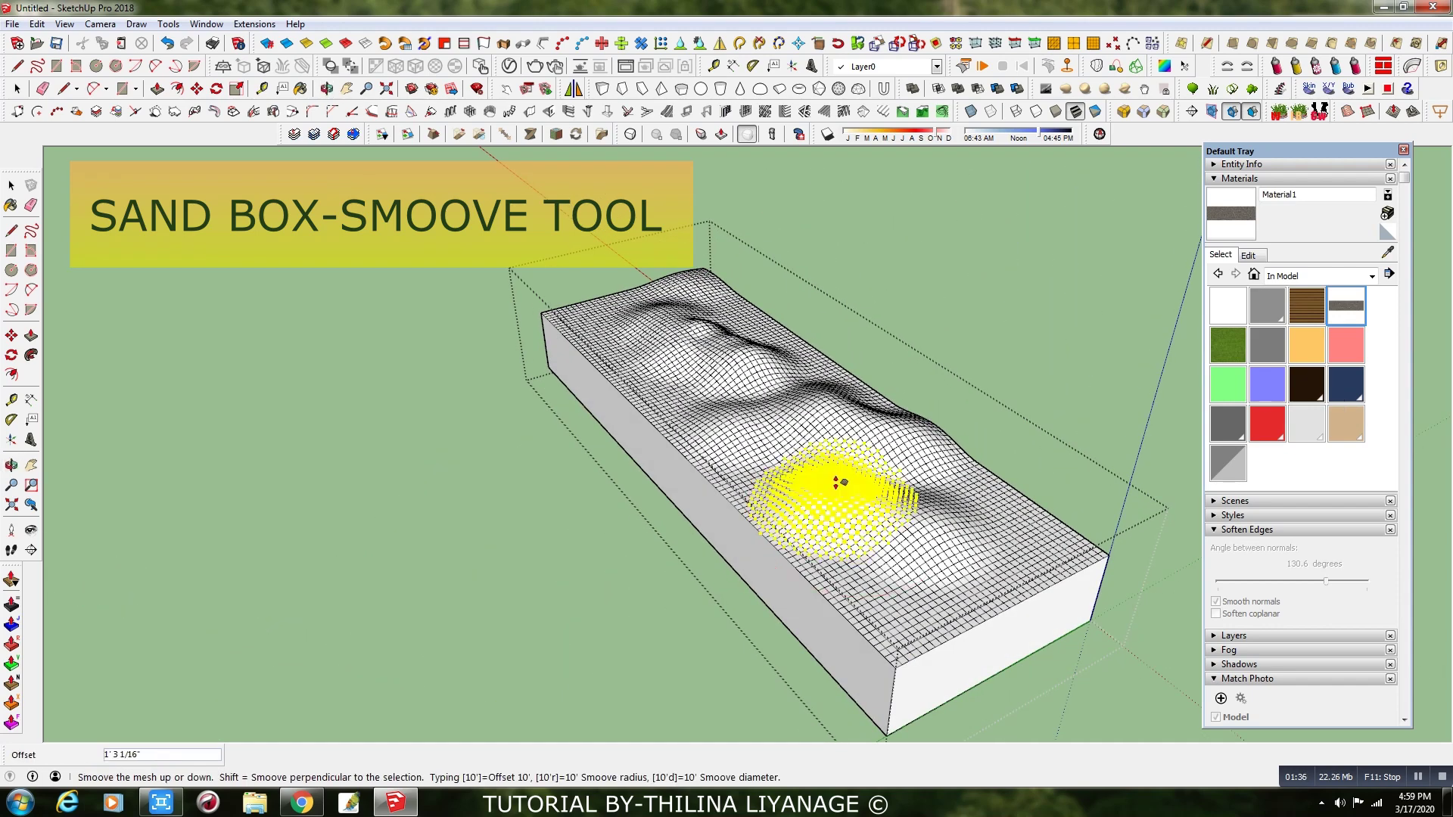
{"action": "left_click", "coordinate": [847, 522]}
{"action": "left_click", "coordinate": [875, 579]}
{"action": "left_click", "coordinate": [880, 581]}
- Shape the end edge nearest the origin and the slope behind it with the 4' Smoove
{"action": "middle_click_drag", "start_coordinate": [955, 590], "coordinate": [692, 600]}
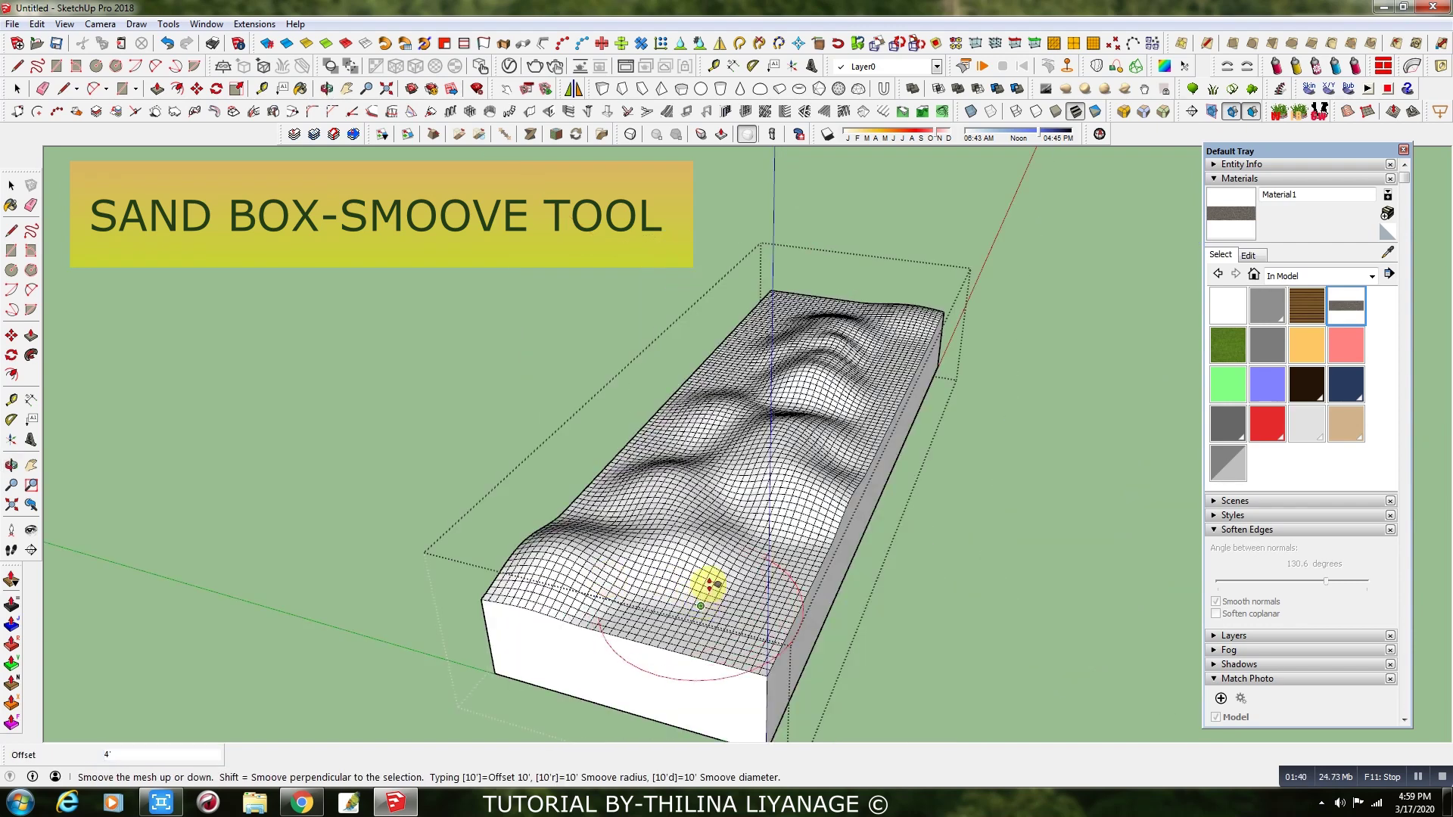
{"action": "left_click", "coordinate": [710, 584]}
{"action": "left_click", "coordinate": [721, 525]}
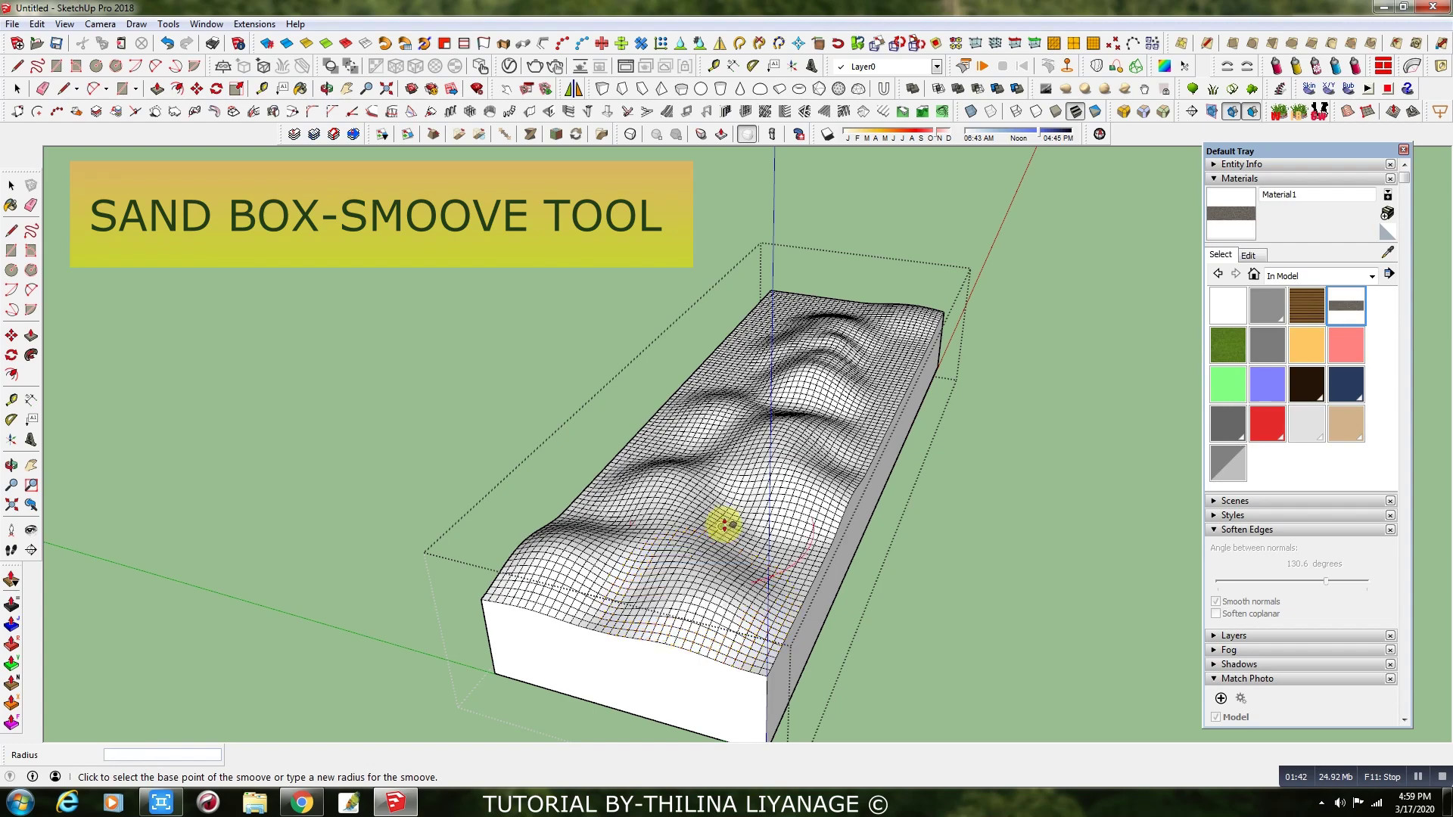
{"action": "scroll", "coordinate": [724, 522], "scroll_direction": "up", "scroll_amount": 1}
{"action": "left_click", "coordinate": [726, 502]}
{"action": "left_click", "coordinate": [722, 511]}
- Smoove the back corner at the end farthest from the origin and rework the ridge at mid-length
{"action": "middle_click_drag", "start_coordinate": [725, 511], "coordinate": [988, 511]}
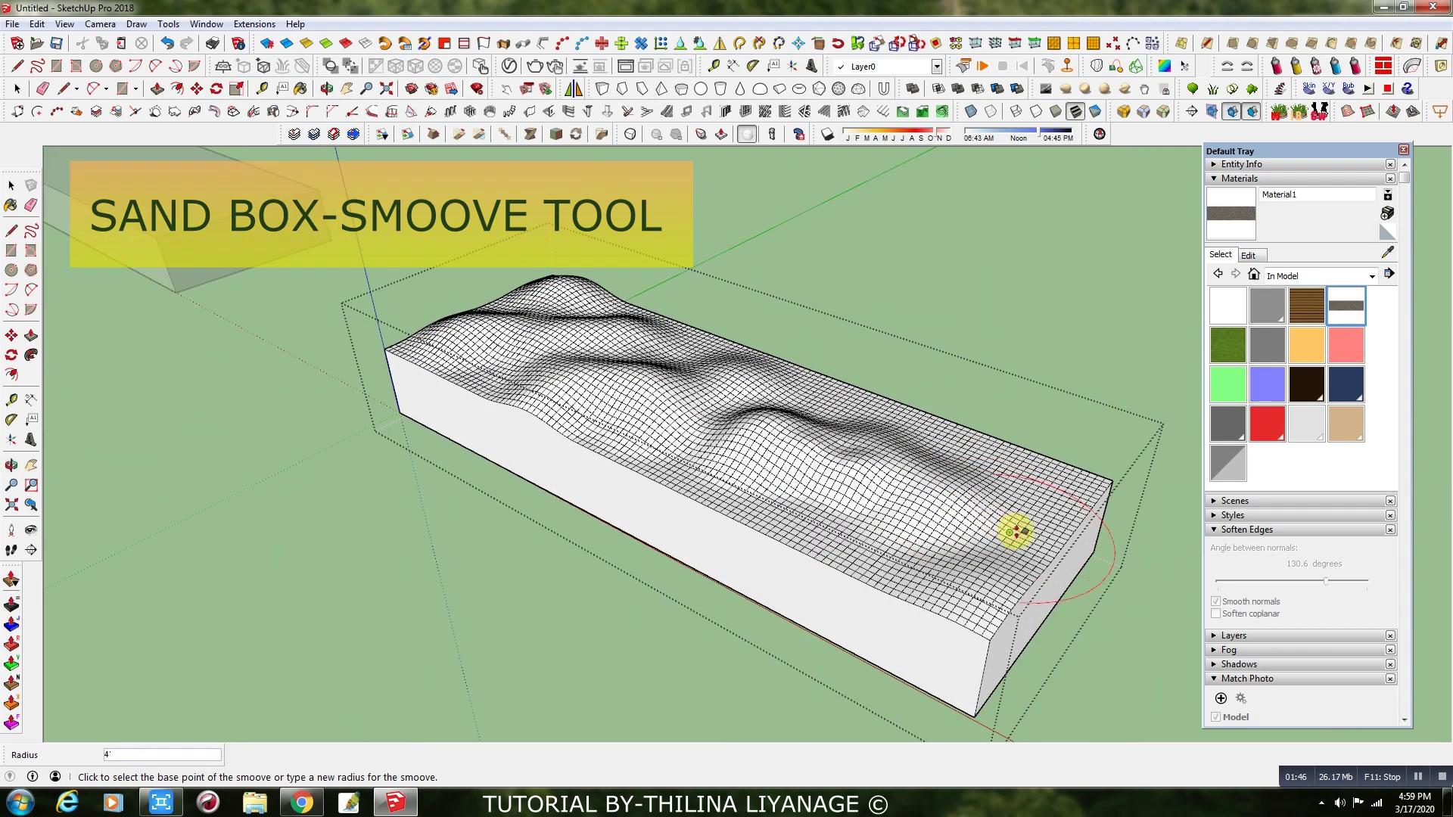
{"action": "left_click", "coordinate": [1015, 526]}
{"action": "left_click", "coordinate": [1013, 510]}
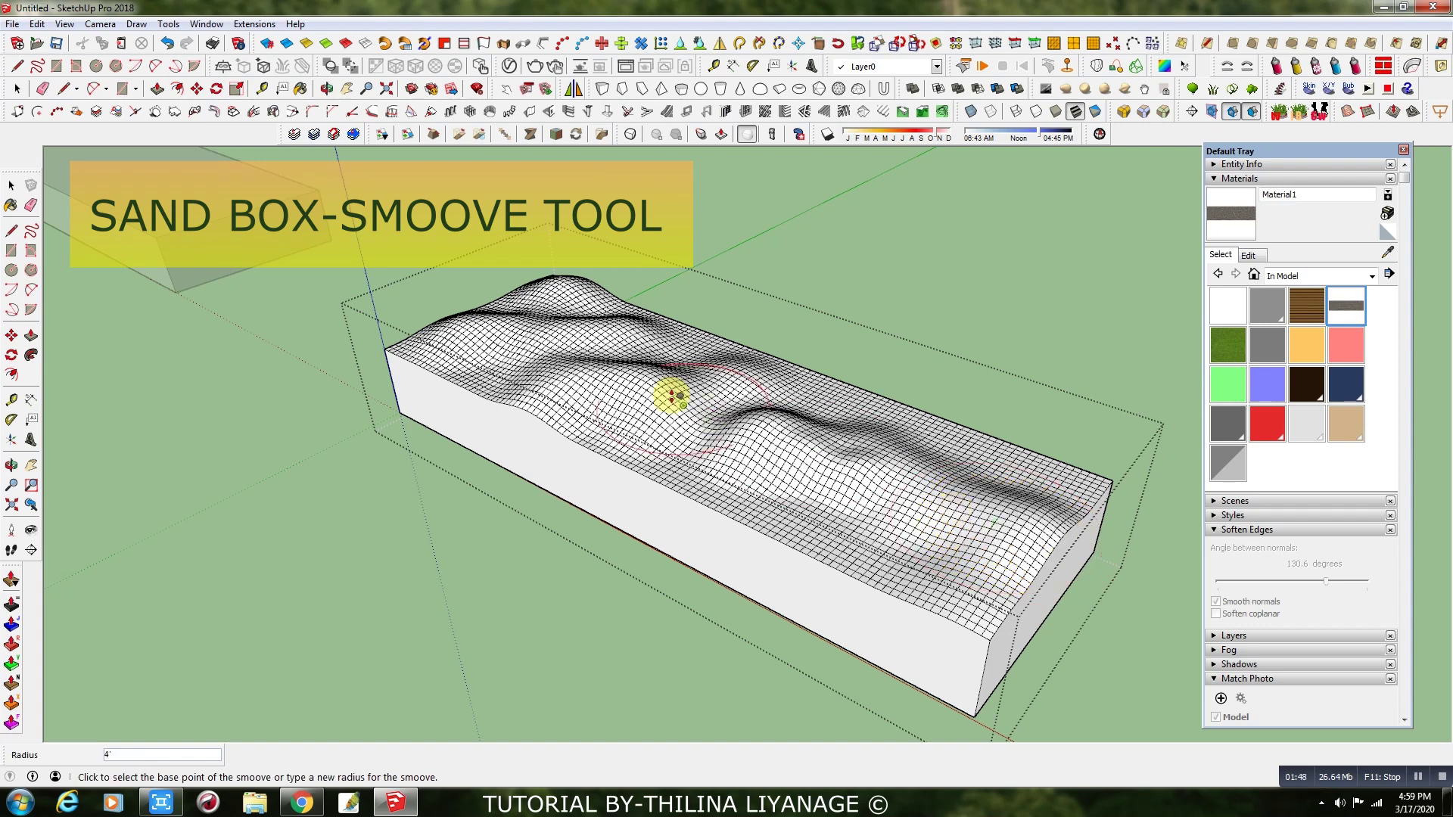
{"action": "left_click", "coordinate": [725, 412]}
{"action": "left_click", "coordinate": [786, 433]}
- Smoove further hills along the back side of the far half, then reshape the terrain near the front edge
{"action": "middle_click_drag", "start_coordinate": [786, 433], "coordinate": [594, 415]}
{"action": "left_click", "coordinate": [596, 393]}
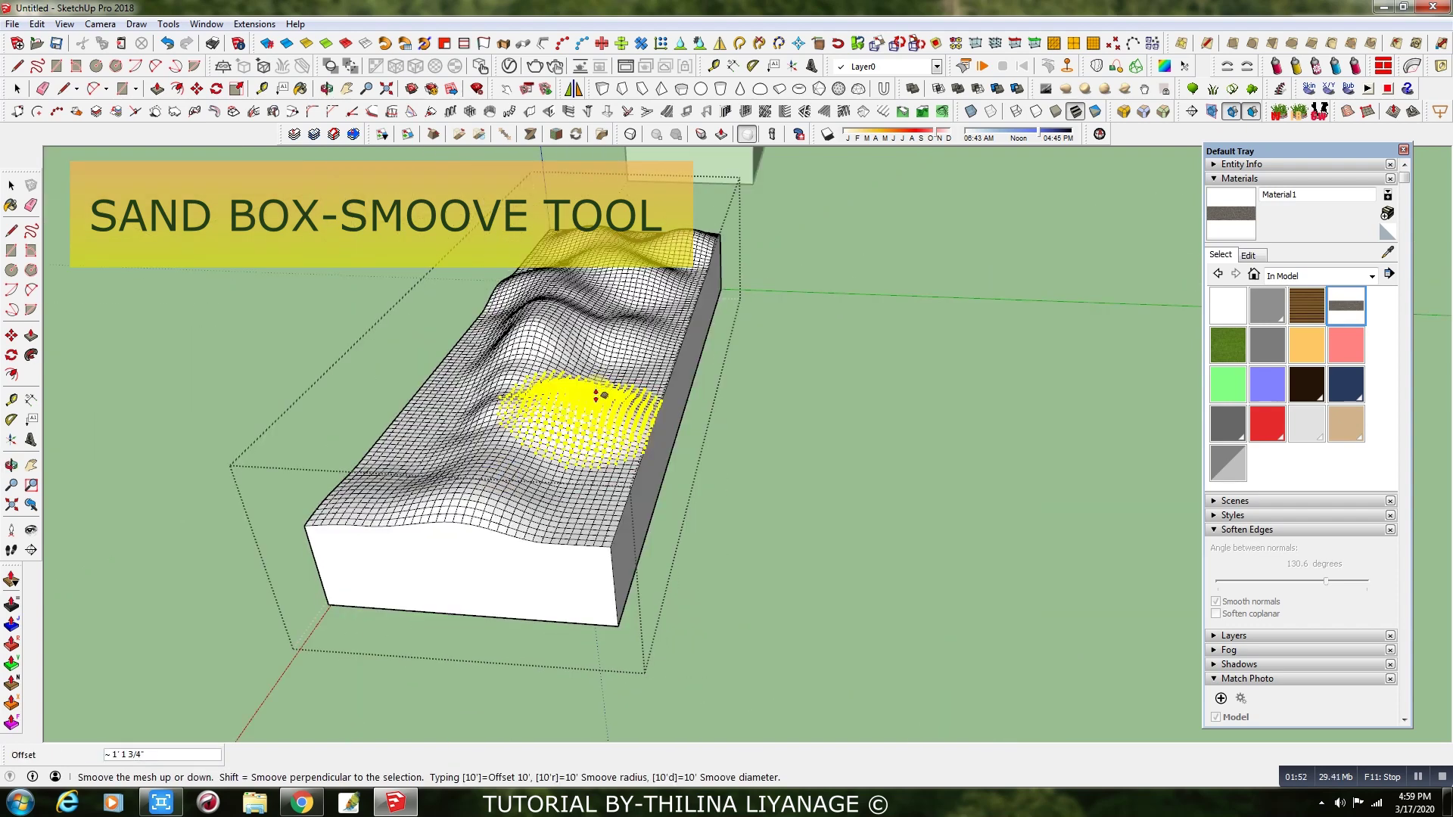
{"action": "left_click", "coordinate": [522, 455]}
{"action": "left_click", "coordinate": [543, 453]}
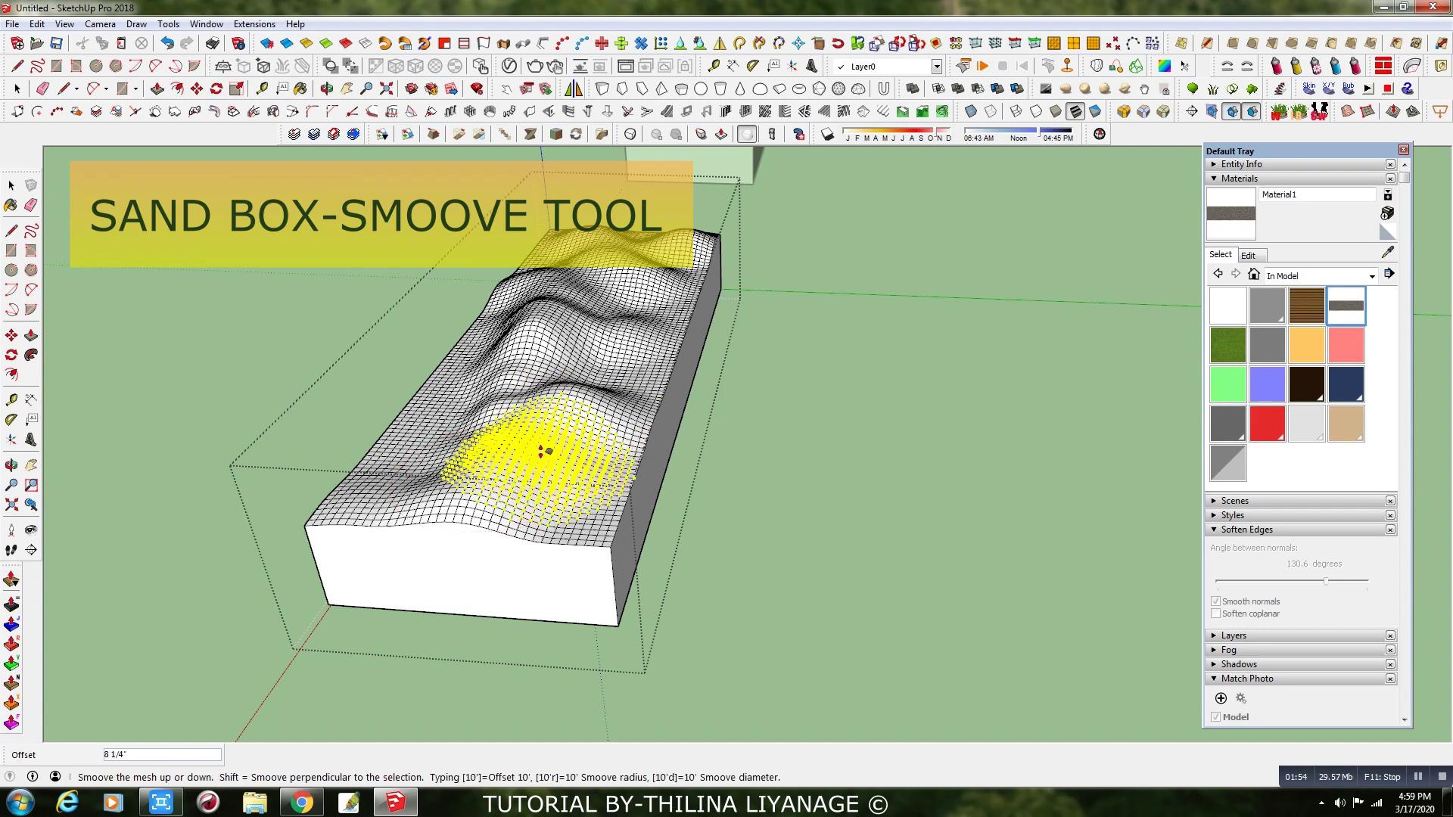
{"action": "left_click", "coordinate": [479, 512]}
{"action": "middle_click_drag", "start_coordinate": [467, 512], "coordinate": [896, 502]}
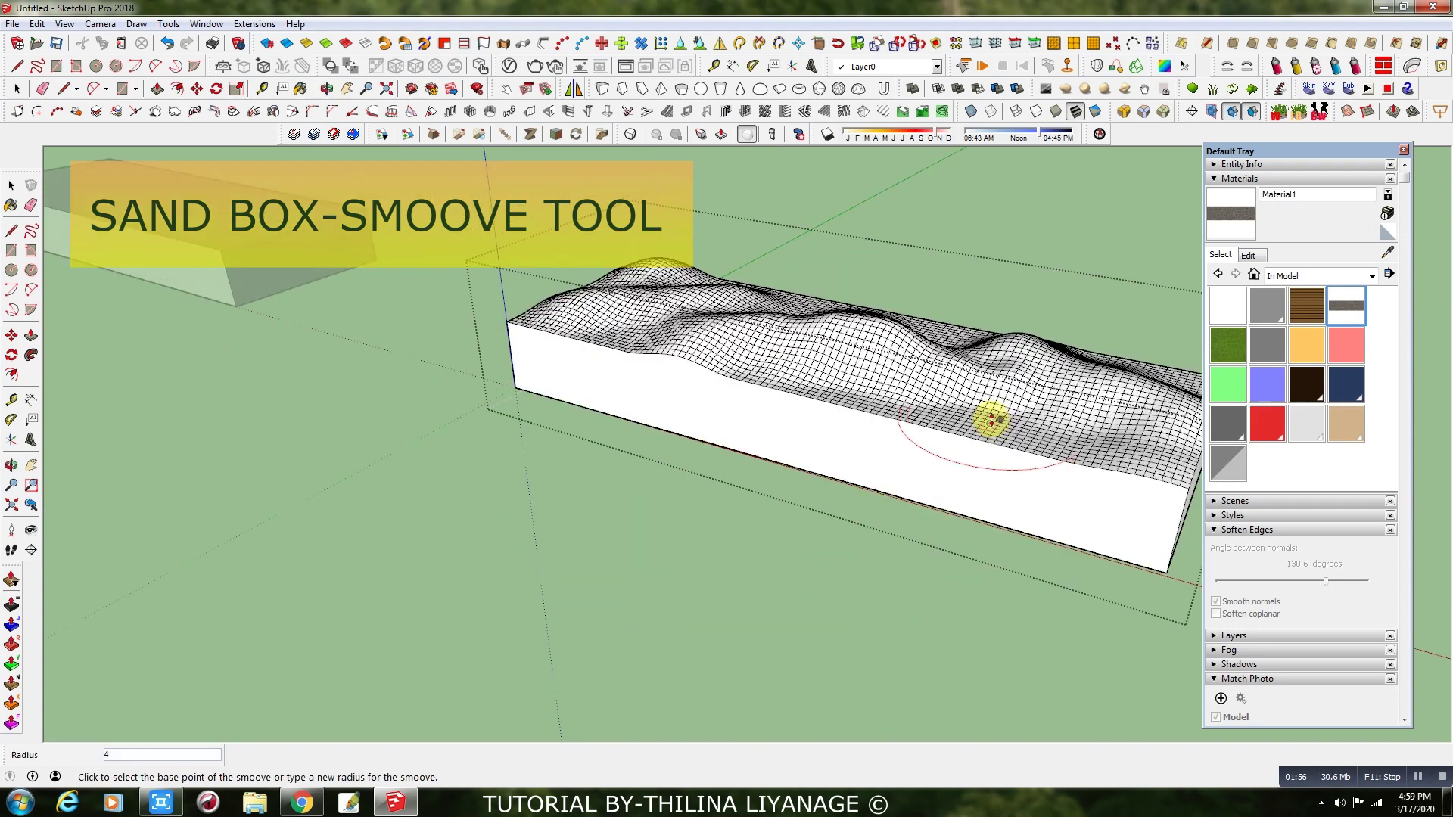
{"action": "left_click", "coordinate": [995, 418]}
{"action": "left_click", "coordinate": [876, 500]}
- Select all the connected terrain geometry and soften its edges with a 137.1-degree angle between normals
{"action": "middle_click_drag", "start_coordinate": [875, 499], "coordinate": [114, 227]}
{"action": "left_click", "coordinate": [17, 89]}
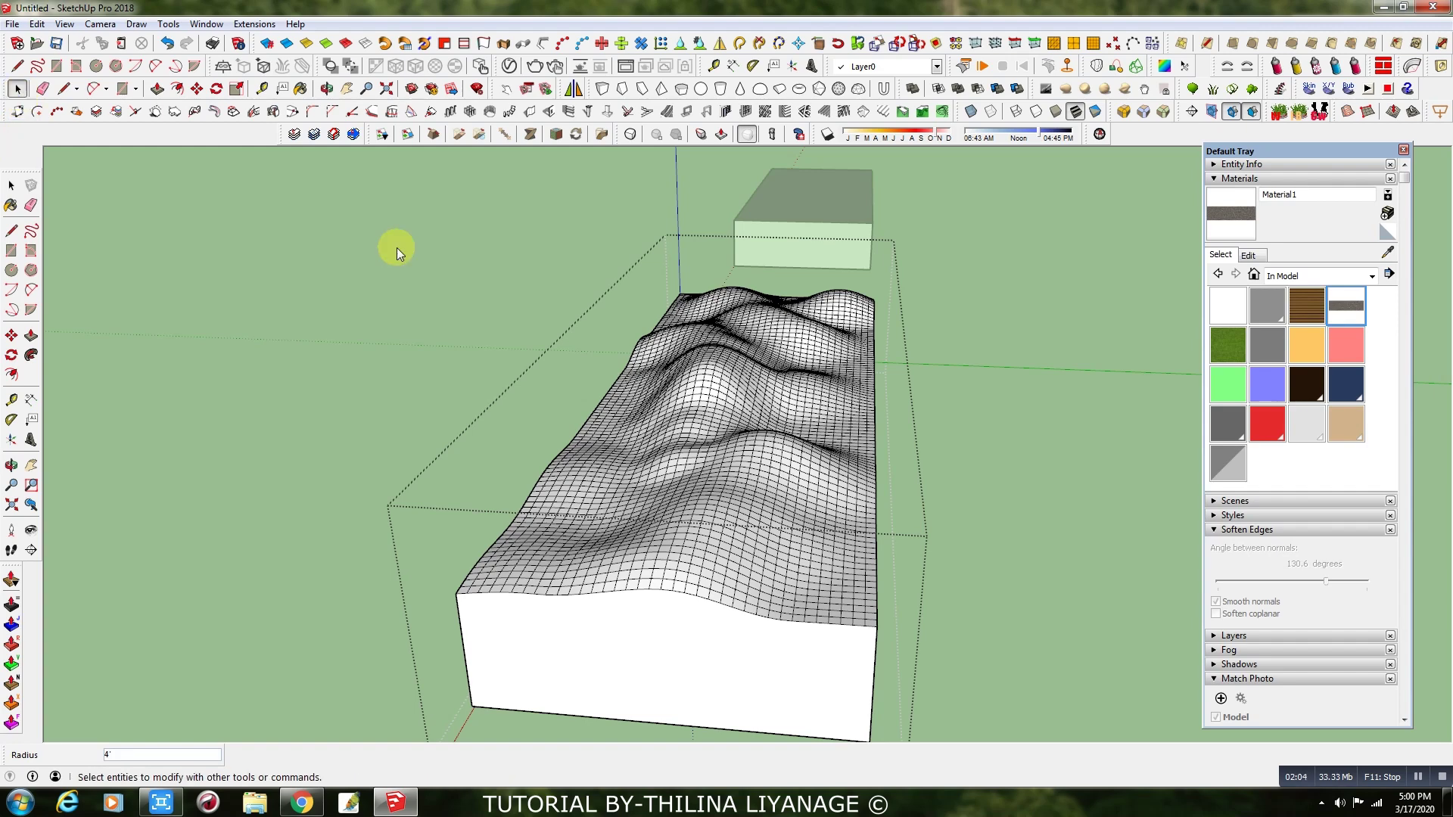
{"action": "triple_click", "coordinate": [783, 512]}
{"action": "left_click_drag", "start_coordinate": [1330, 586], "coordinate": [1332, 583]}
{"action": "left_click", "coordinate": [1082, 553]}
- Inspect the softened terrain from several angles and close the group
{"action": "left_click", "coordinate": [714, 483]}
{"action": "middle_click_drag", "start_coordinate": [715, 483], "coordinate": [850, 561]}
{"action": "left_click", "coordinate": [636, 621]}
{"action": "mouse_move", "coordinate": [652, 642]}
{"action": "middle_mouse_down"}
{"action": "mouse_move", "coordinate": [854, 734]}
{"action": "mouse_move", "coordinate": [882, 733]}
{"action": "middle_mouse_up"}
{"action": "left_click", "coordinate": [924, 538]}
{"action": "scroll", "coordinate": [1042, 442], "scroll_direction": "down", "scroll_amount": 1}
{"action": "left_click", "coordinate": [710, 392]}
{"action": "scroll", "coordinate": [1015, 450], "scroll_direction": "down", "scroll_amount": 2}
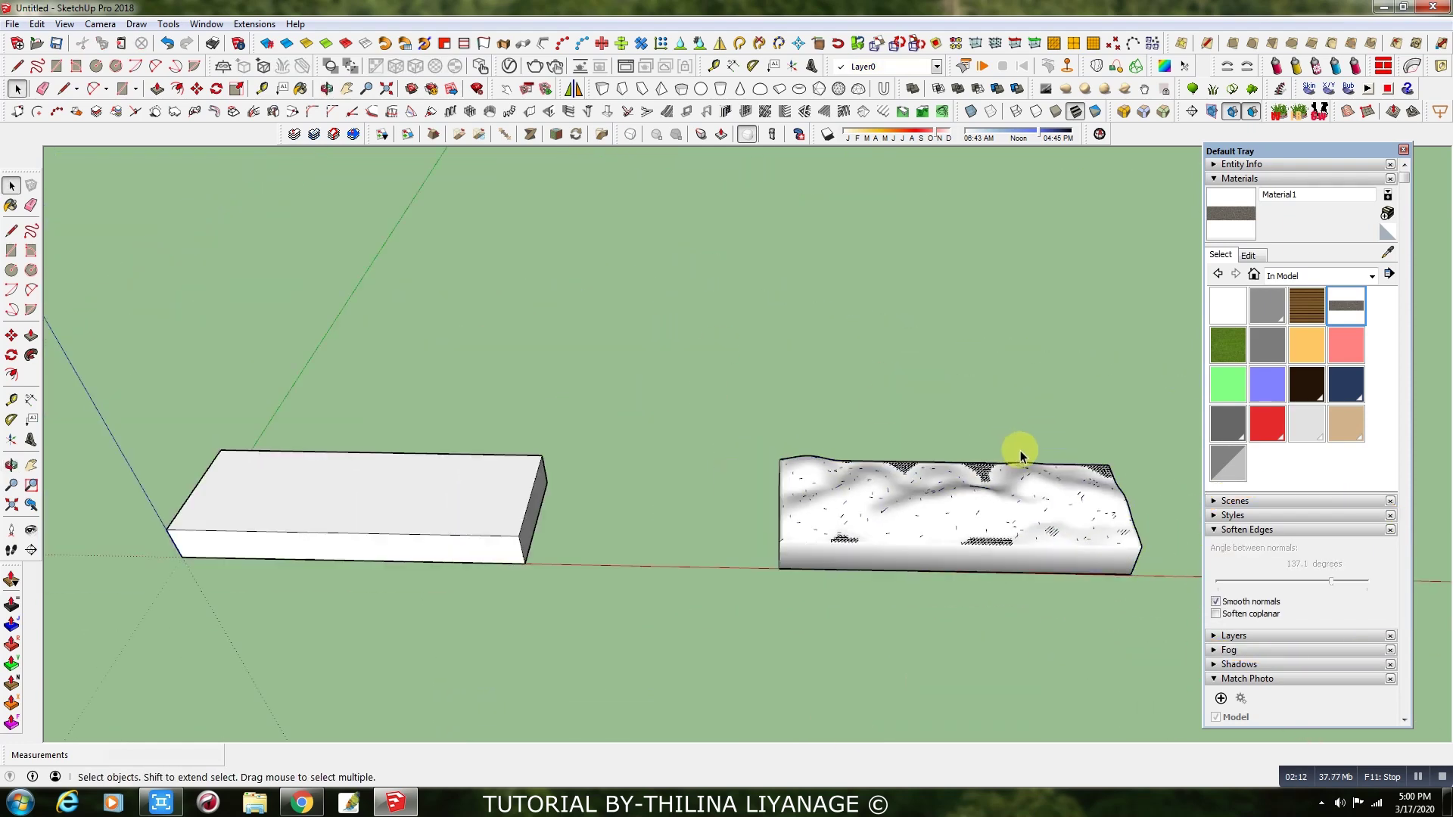
- Copy the plain box's top face over the terrain block and place it directly above the hills, aligned with the block
{"action": "middle_click_drag", "start_coordinate": [1020, 454], "coordinate": [626, 464]}
{"action": "left_click", "coordinate": [592, 485]}
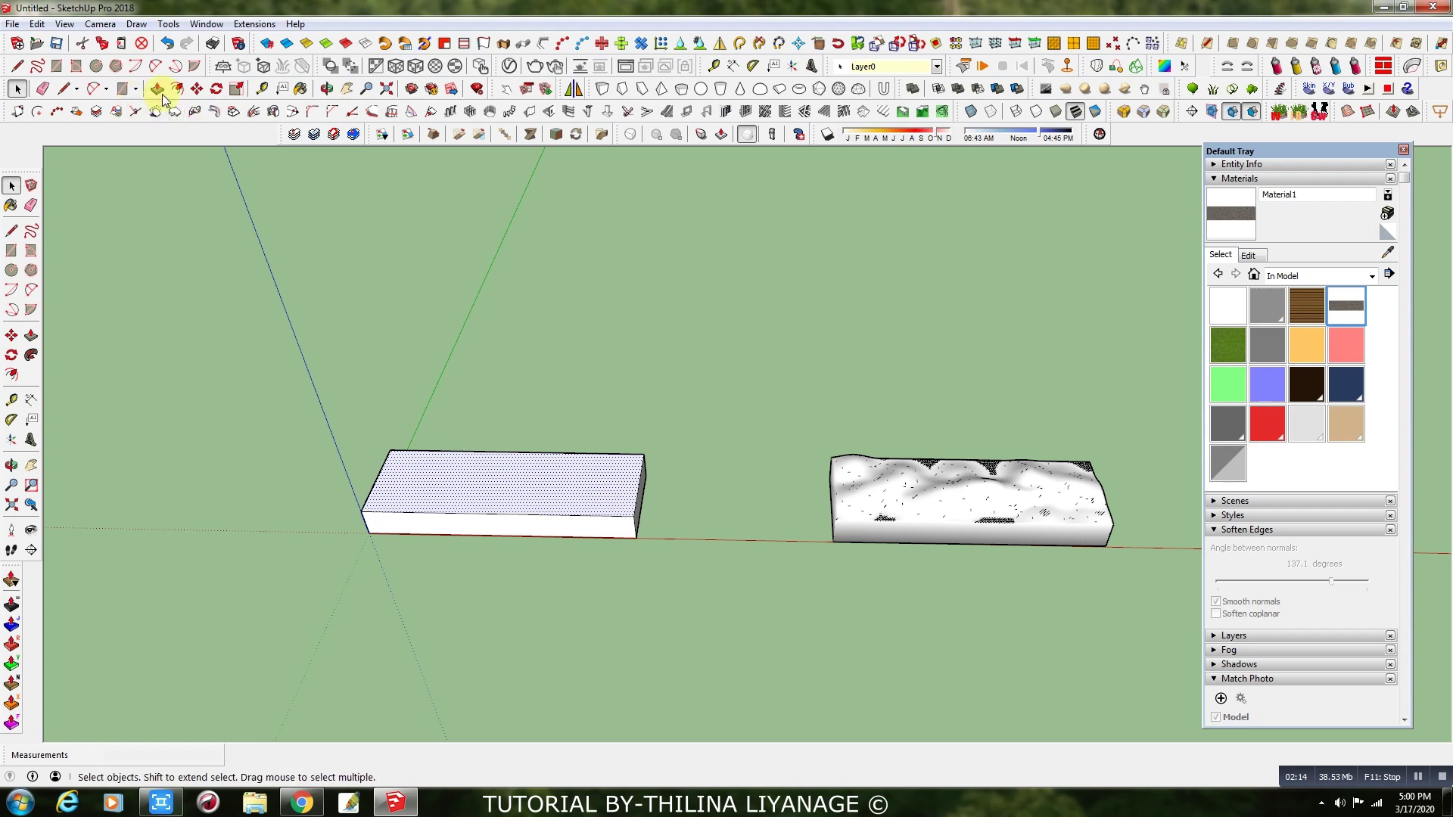
{"action": "left_click", "coordinate": [197, 89]}
{"action": "left_click", "coordinate": [636, 538]}
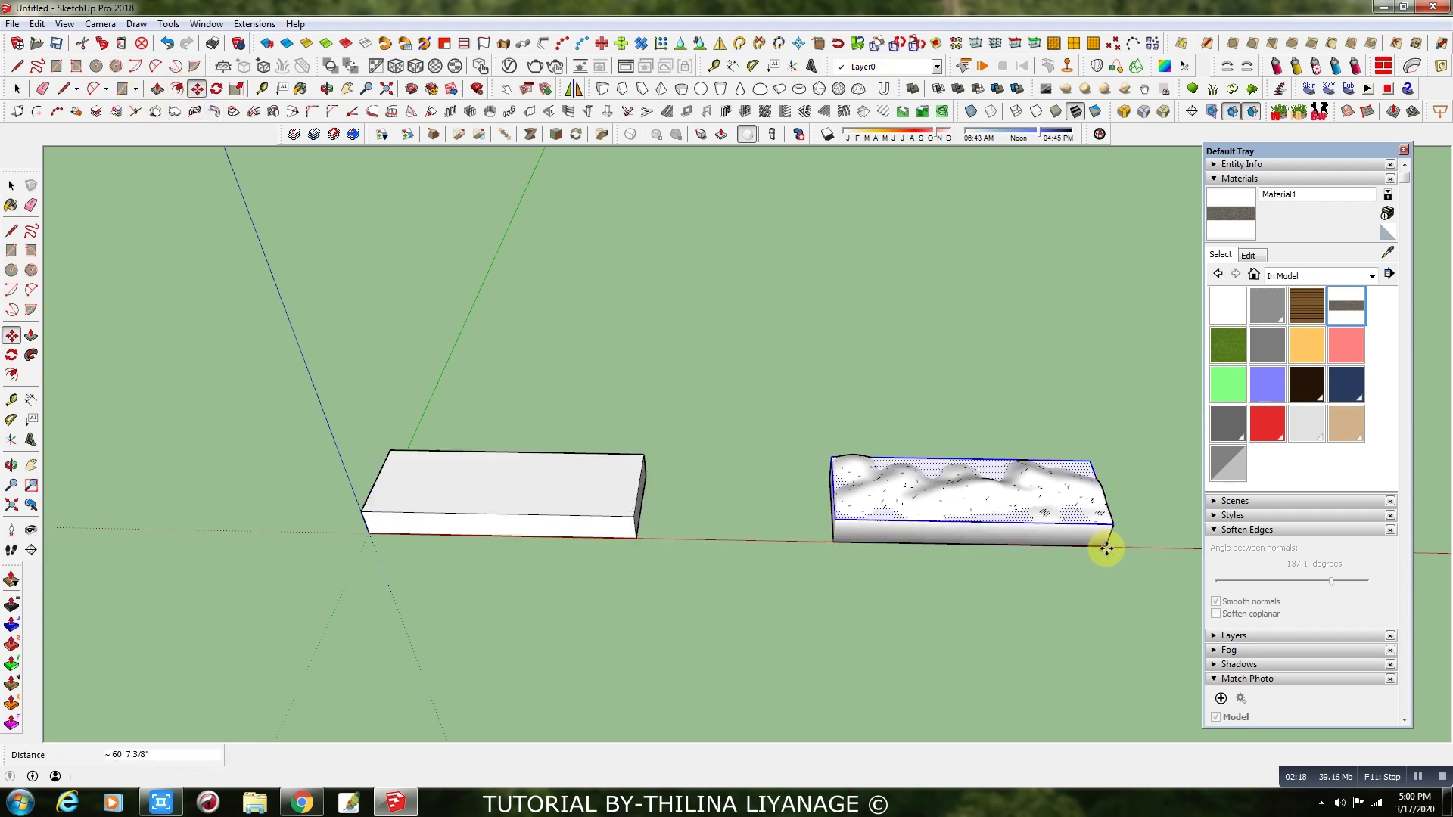
{"action": "middle_click_drag", "start_coordinate": [739, 561], "coordinate": [727, 295]}
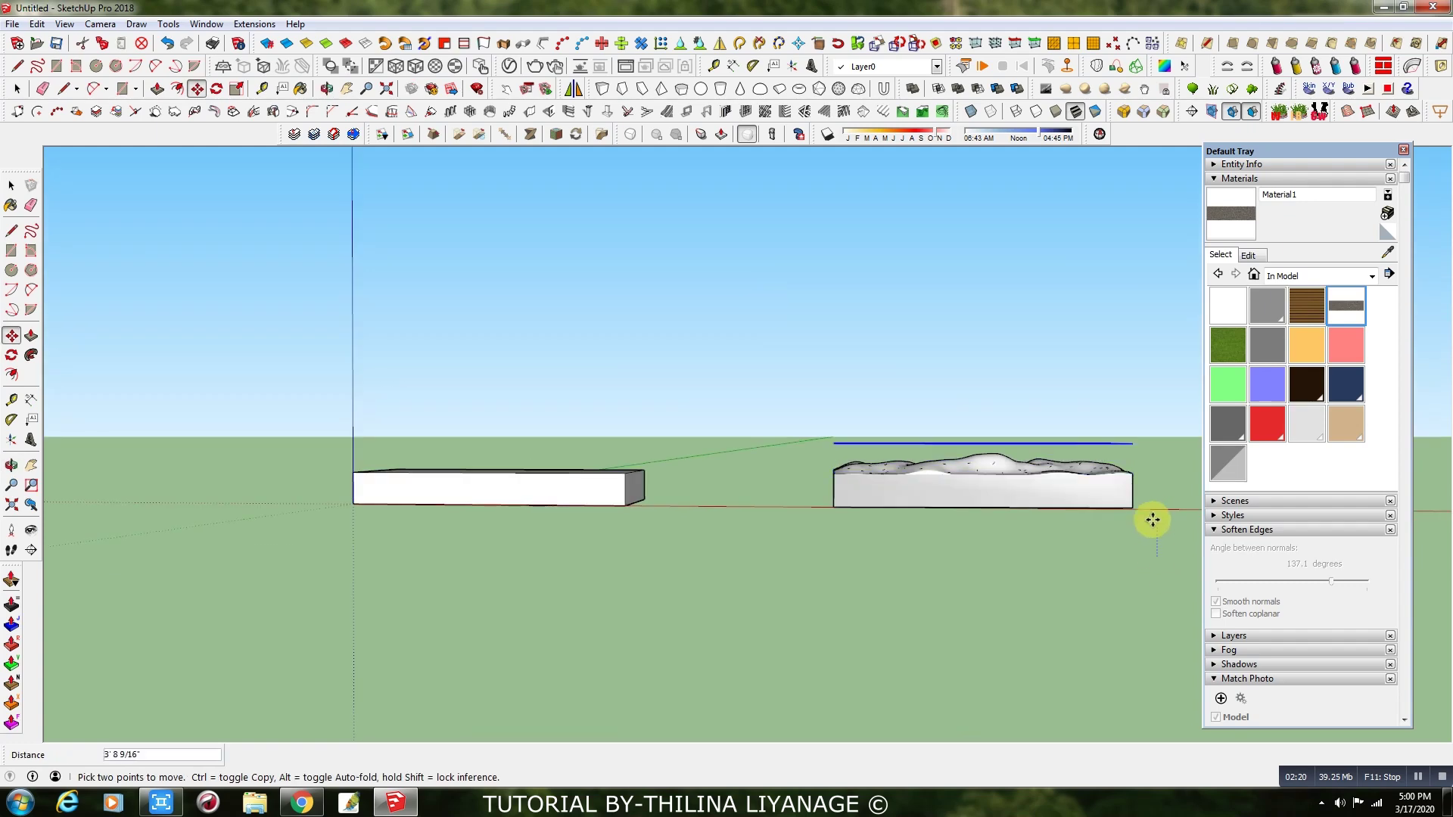
{"action": "middle_click_drag", "start_coordinate": [1123, 513], "coordinate": [490, 472]}
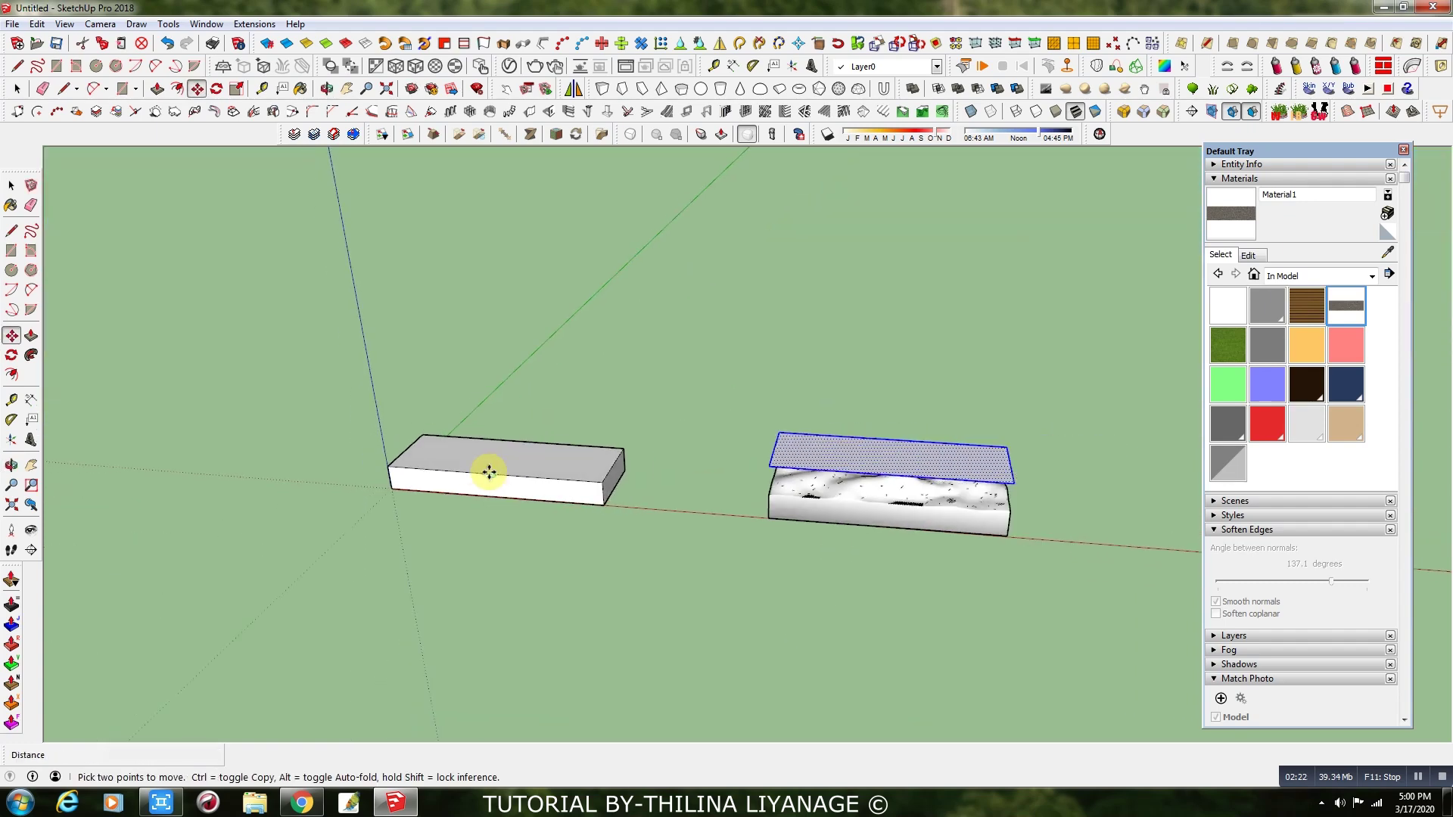
- Begin a winding outline on the raised face with the 2 Point Arc tool, curving around the end nearest the origin
{"action": "scroll", "coordinate": [490, 472], "scroll_direction": "down", "scroll_amount": 1}
{"action": "scroll", "coordinate": [871, 499], "scroll_direction": "up", "scroll_amount": 5}
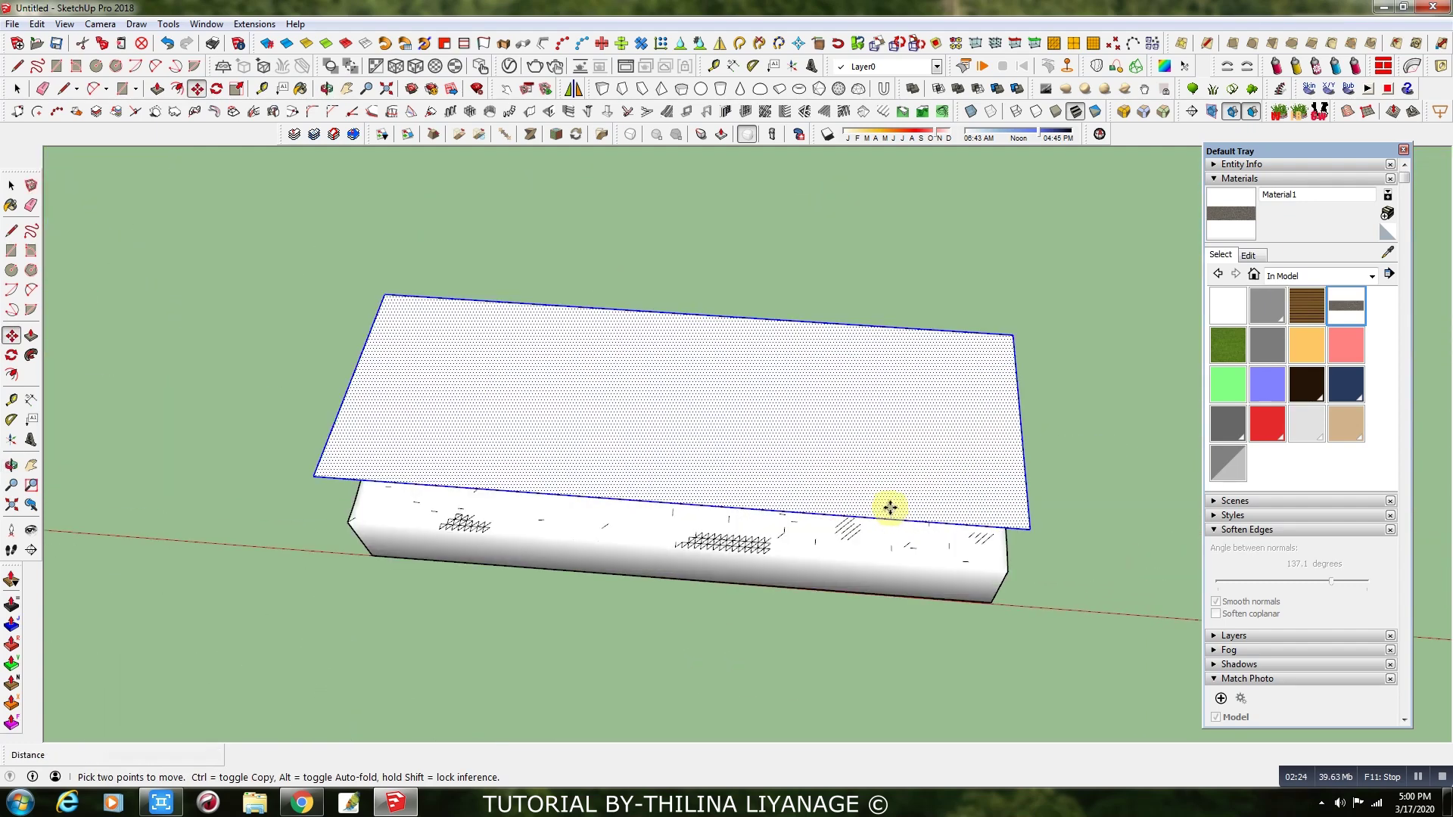
{"action": "scroll", "coordinate": [890, 508], "scroll_direction": "up", "scroll_amount": 1}
{"action": "left_click", "coordinate": [890, 508]}
{"action": "left_click", "coordinate": [94, 88]}
{"action": "left_click", "coordinate": [273, 289]}
{"action": "left_click", "coordinate": [227, 384]}
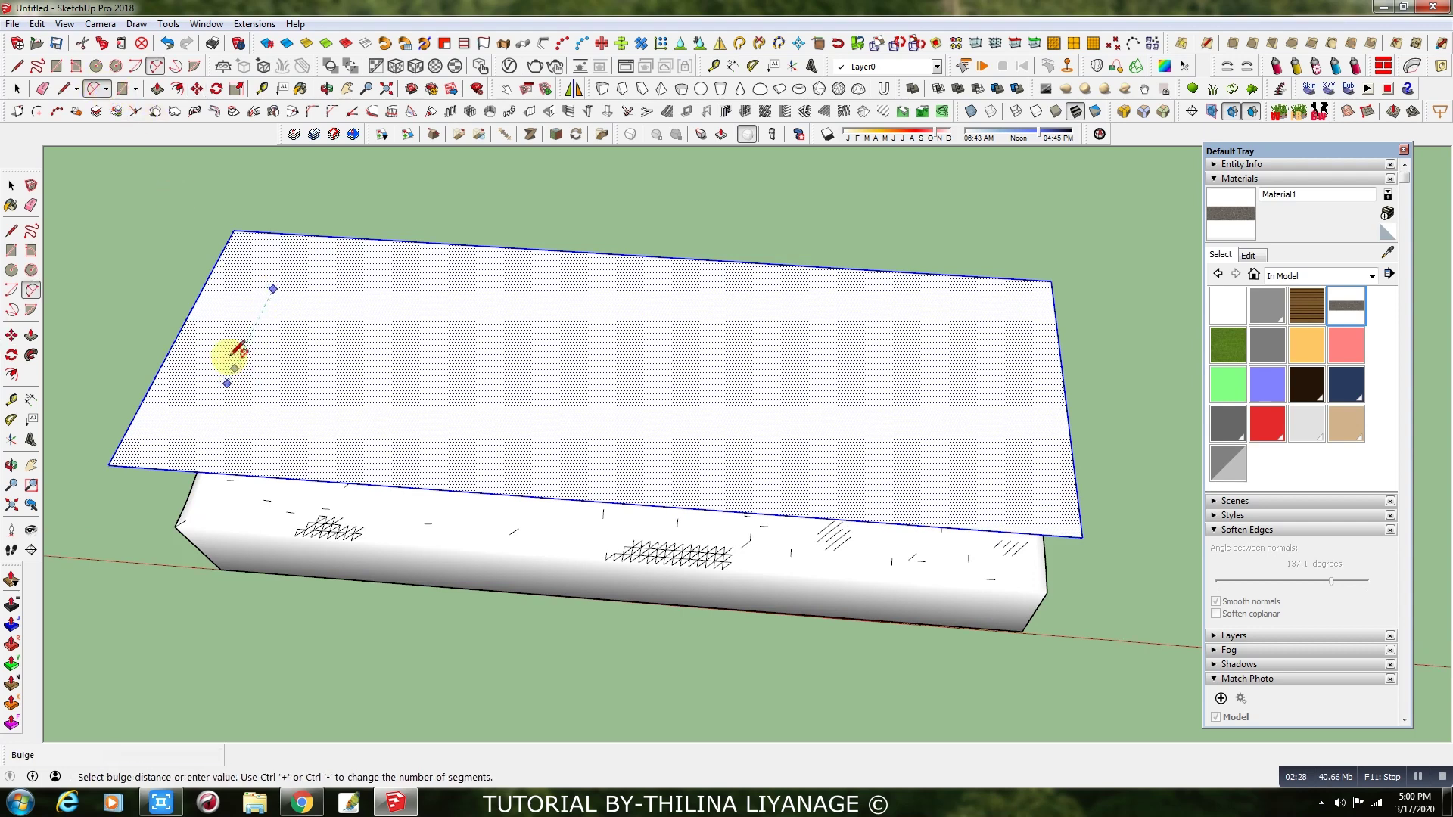
{"action": "left_click", "coordinate": [205, 325]}
{"action": "left_click", "coordinate": [273, 288]}
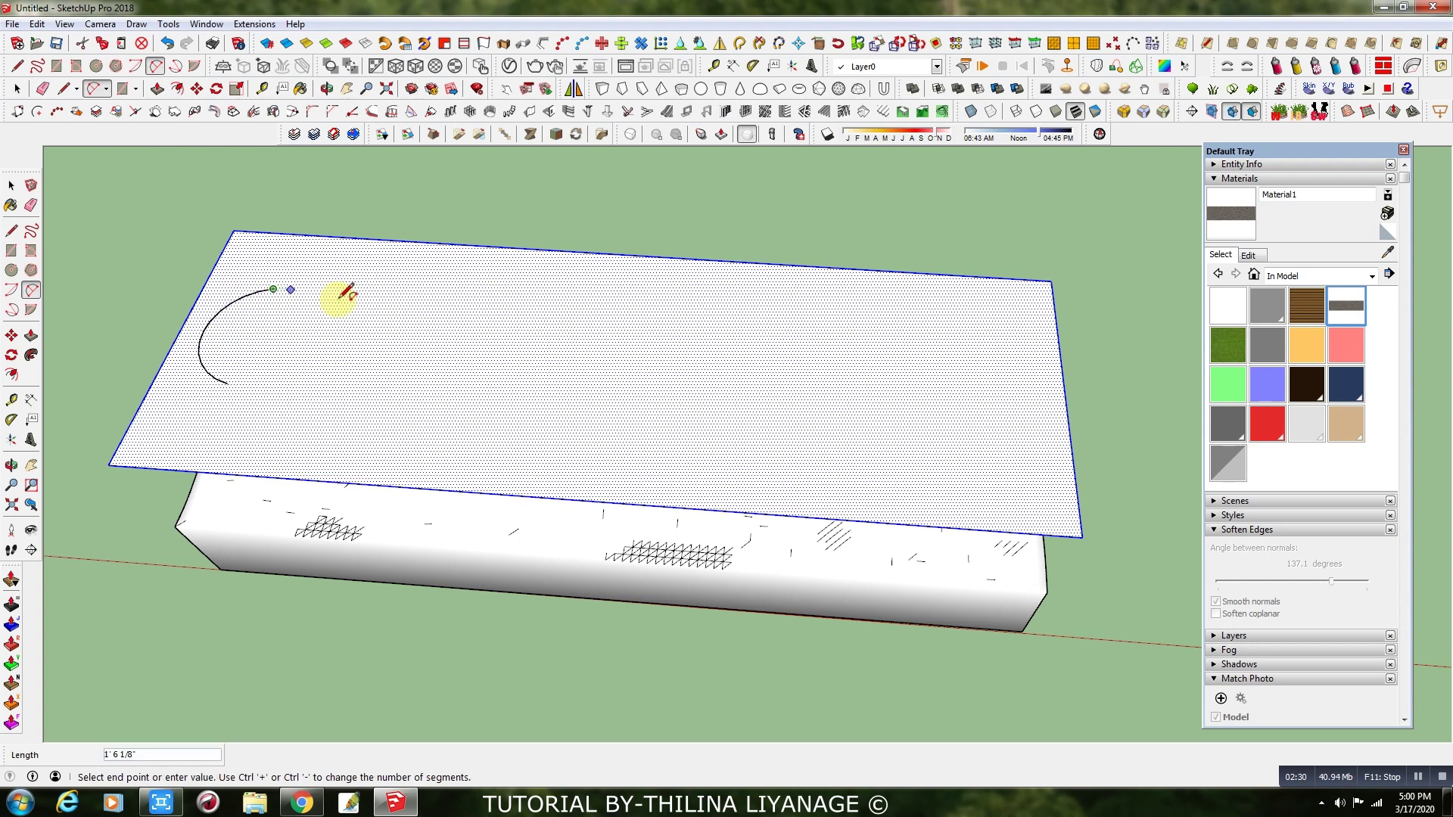
{"action": "double_click", "coordinate": [384, 295]}
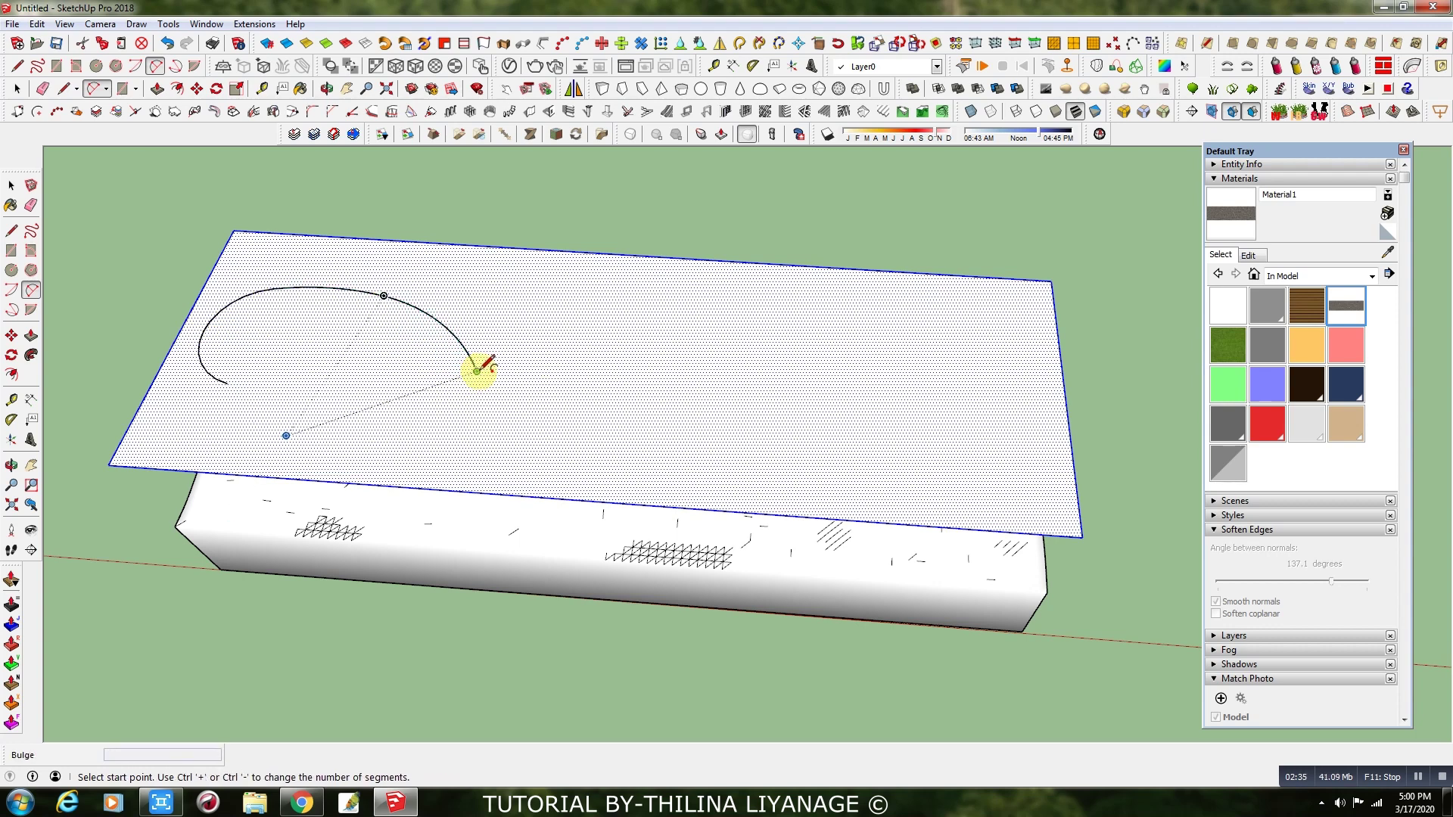
- Continue the outline with tangent arcs that dip toward the middle and wave along the back side to the far end
{"action": "double_click", "coordinate": [476, 371]}
{"action": "double_click", "coordinate": [592, 374]}
{"action": "left_click", "coordinate": [587, 378]}
{"action": "double_click", "coordinate": [750, 309]}
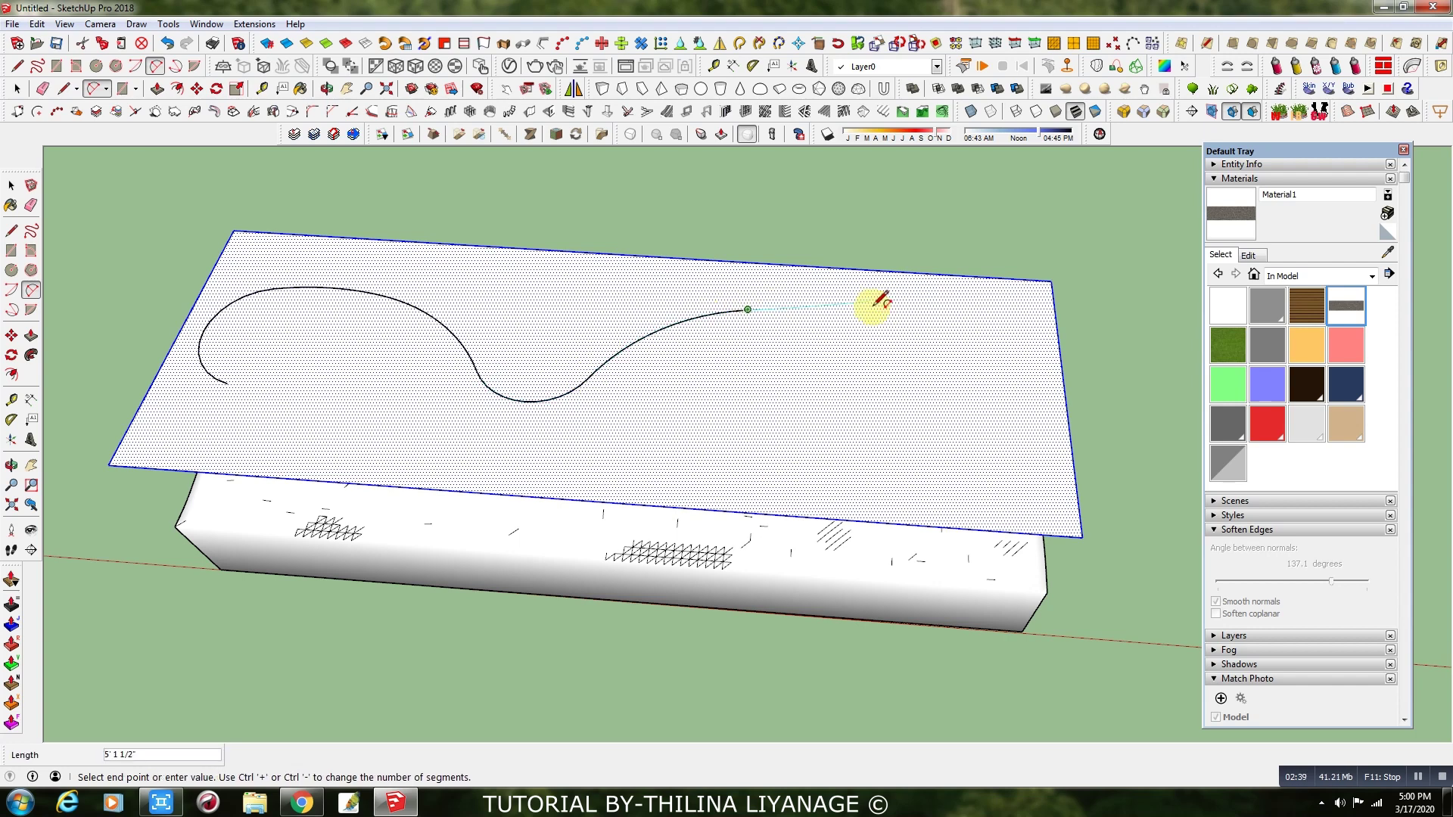
{"action": "double_click", "coordinate": [831, 314]}
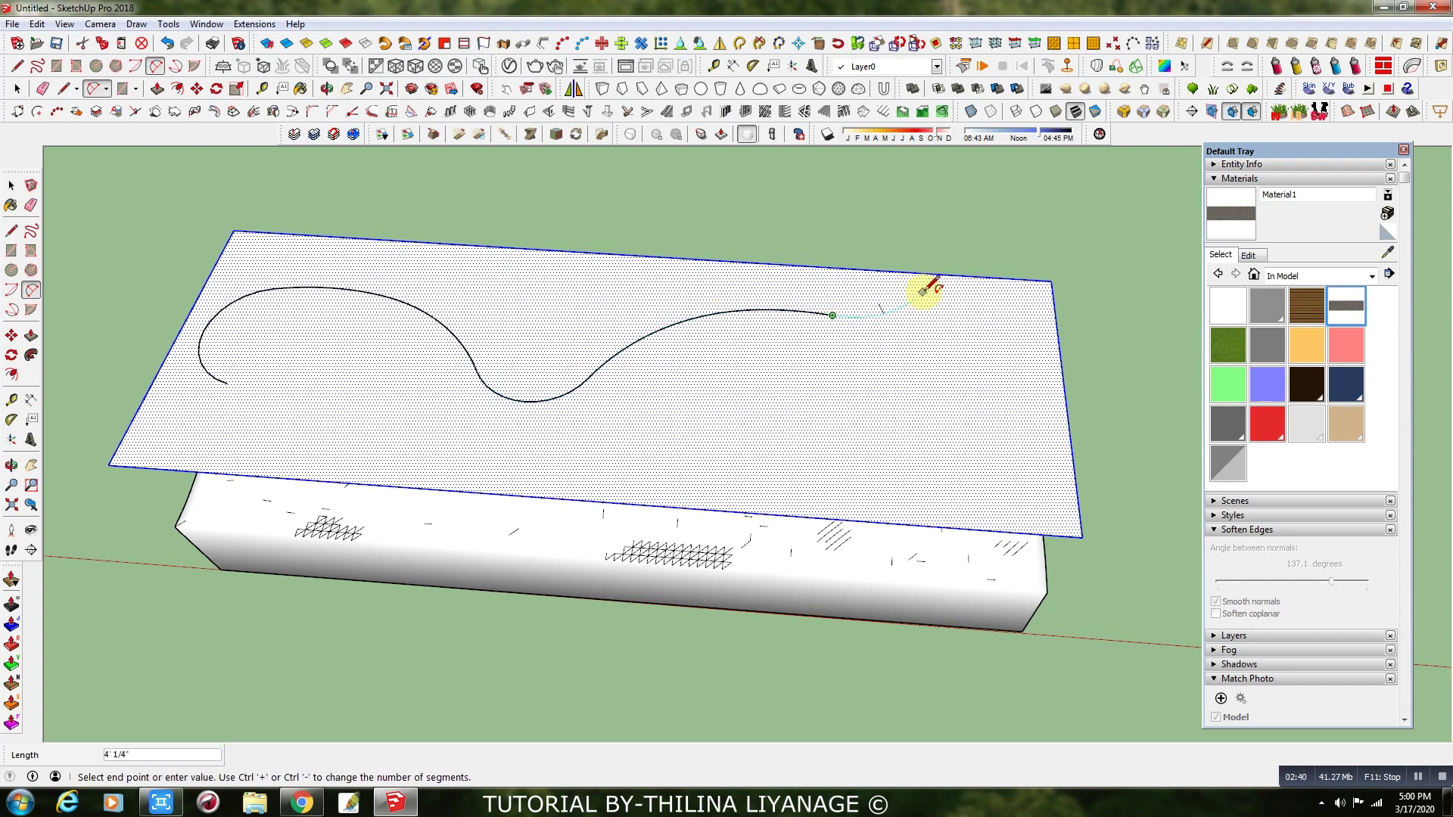
{"action": "double_click", "coordinate": [930, 296]}
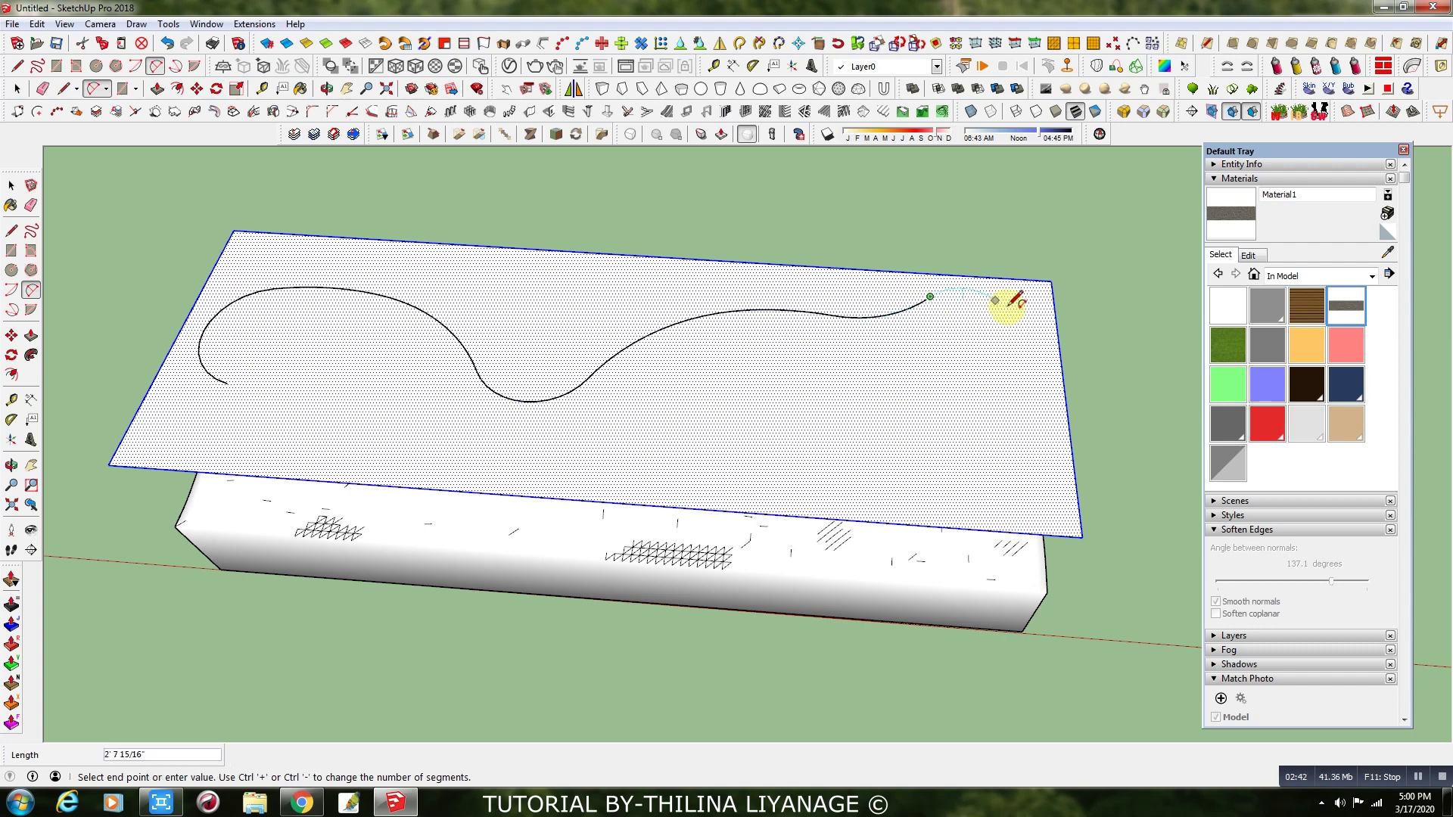
{"action": "double_click", "coordinate": [1039, 321]}
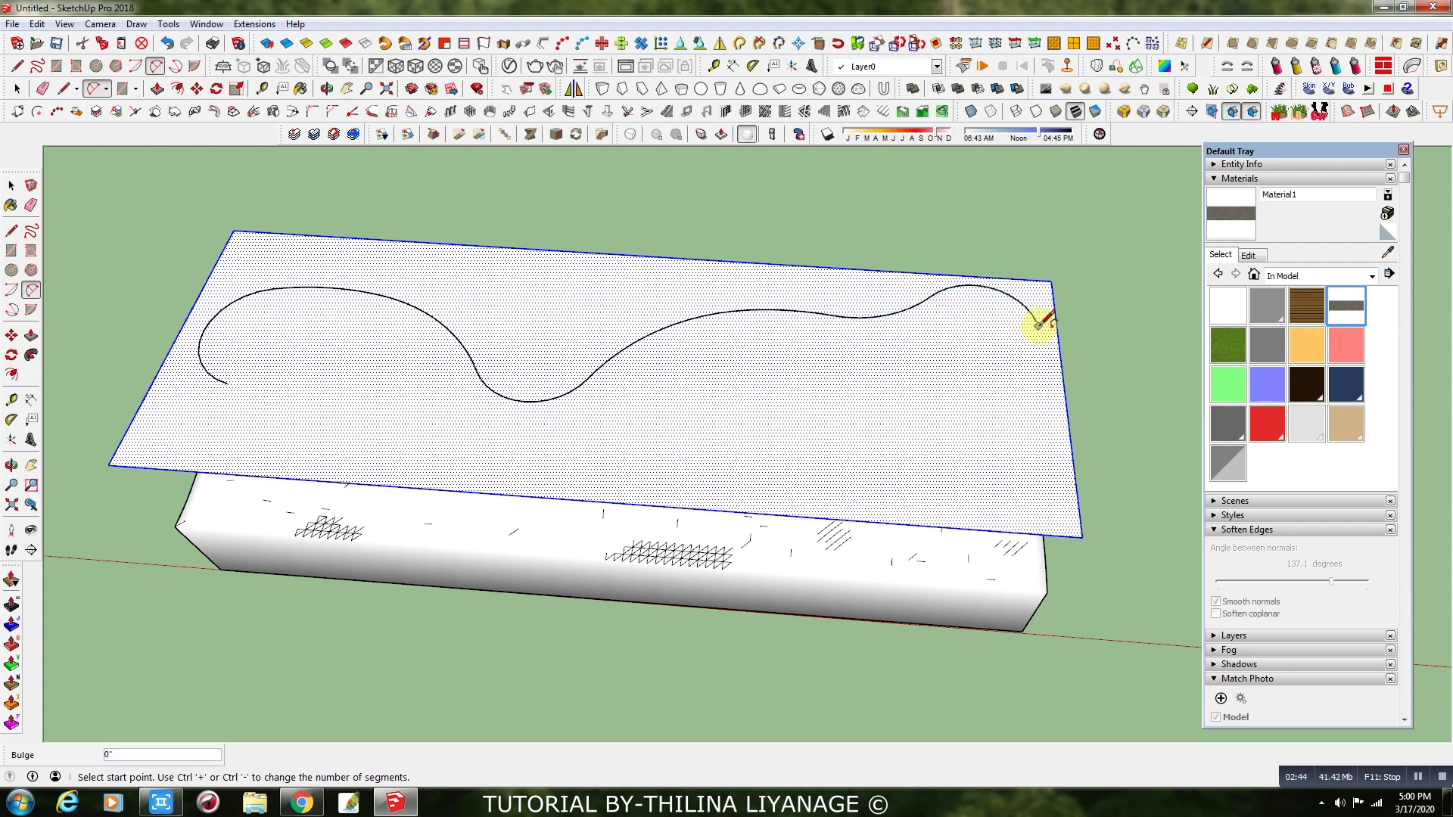
- Round the outline at the far end and bring it back with tangent arcs along the front side to about mid-length
{"action": "left_click", "coordinate": [1036, 320]}
{"action": "double_click", "coordinate": [1033, 438]}
{"action": "left_click", "coordinate": [1032, 438]}
{"action": "double_click", "coordinate": [904, 439]}
{"action": "left_click", "coordinate": [903, 440]}
{"action": "double_click", "coordinate": [784, 385]}
{"action": "left_click", "coordinate": [782, 387]}
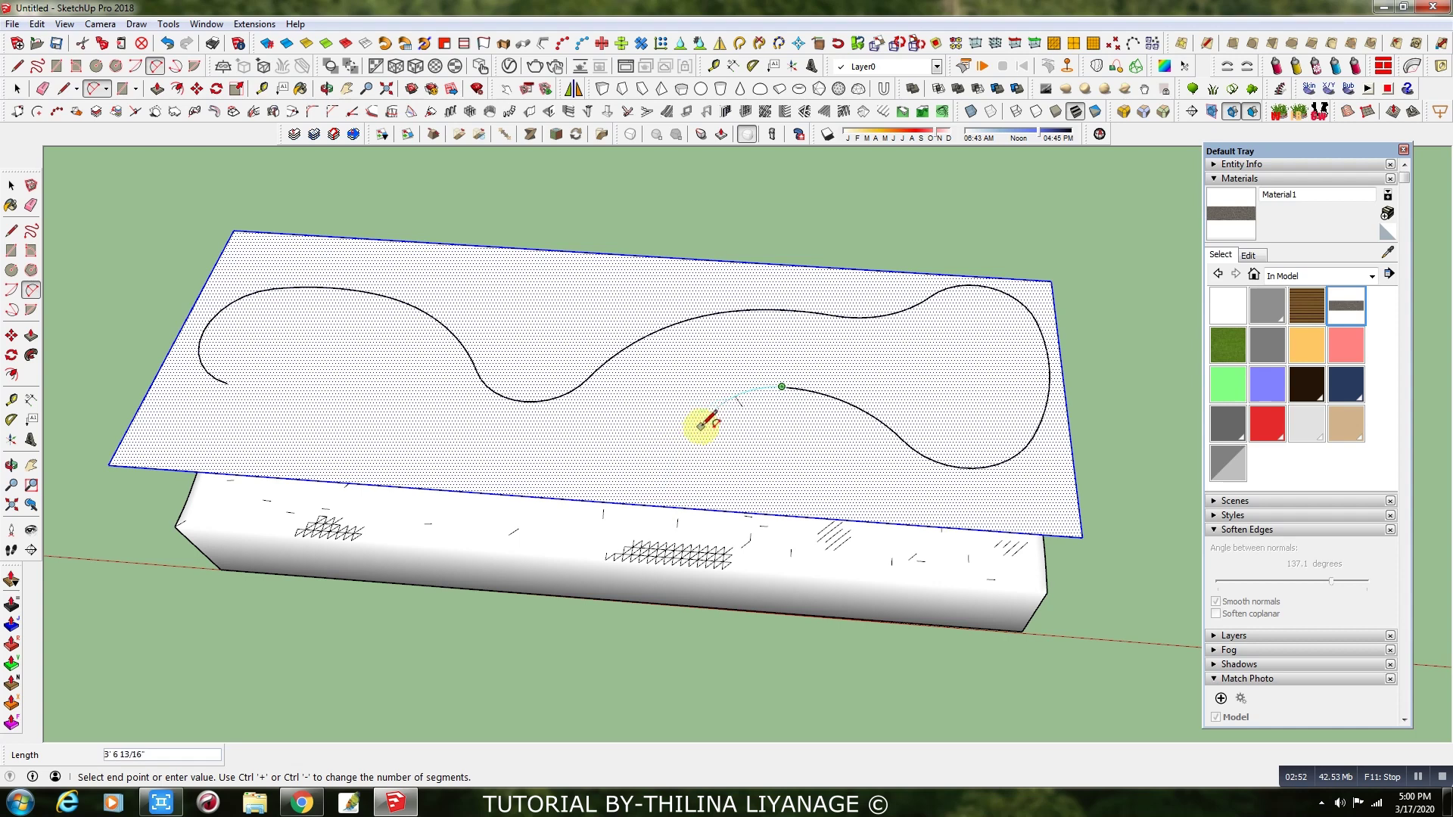
- Extend the outline with tangent arcs toward the front edge, then with a nearly straight stretch toward the origin end
{"action": "double_click", "coordinate": [703, 425]}
{"action": "left_click", "coordinate": [701, 427]}
{"action": "left_click", "coordinate": [561, 475]}
{"action": "double_click", "coordinate": [560, 473]}
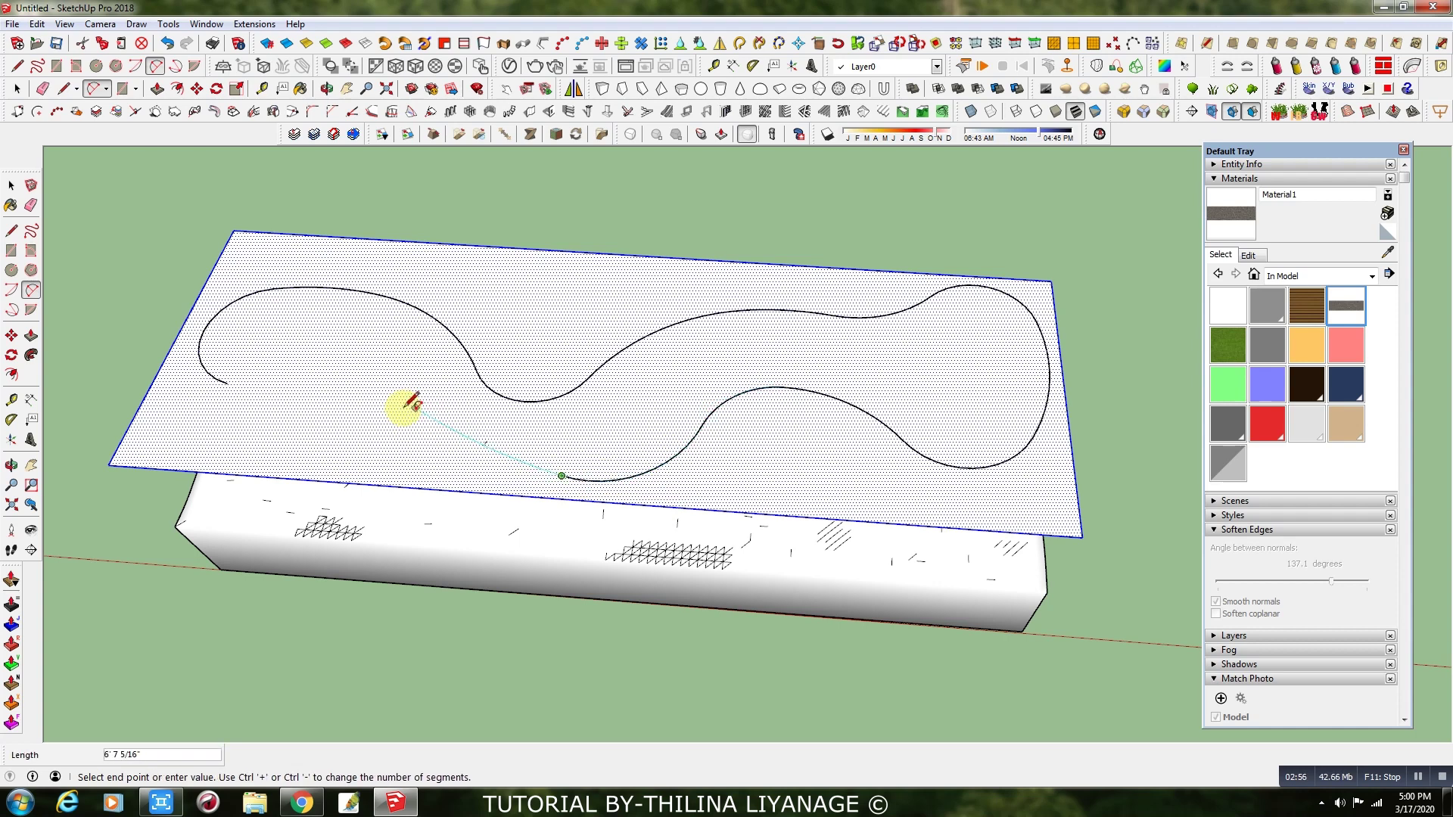
{"action": "double_click", "coordinate": [366, 408]}
{"action": "left_click", "coordinate": [366, 407]}
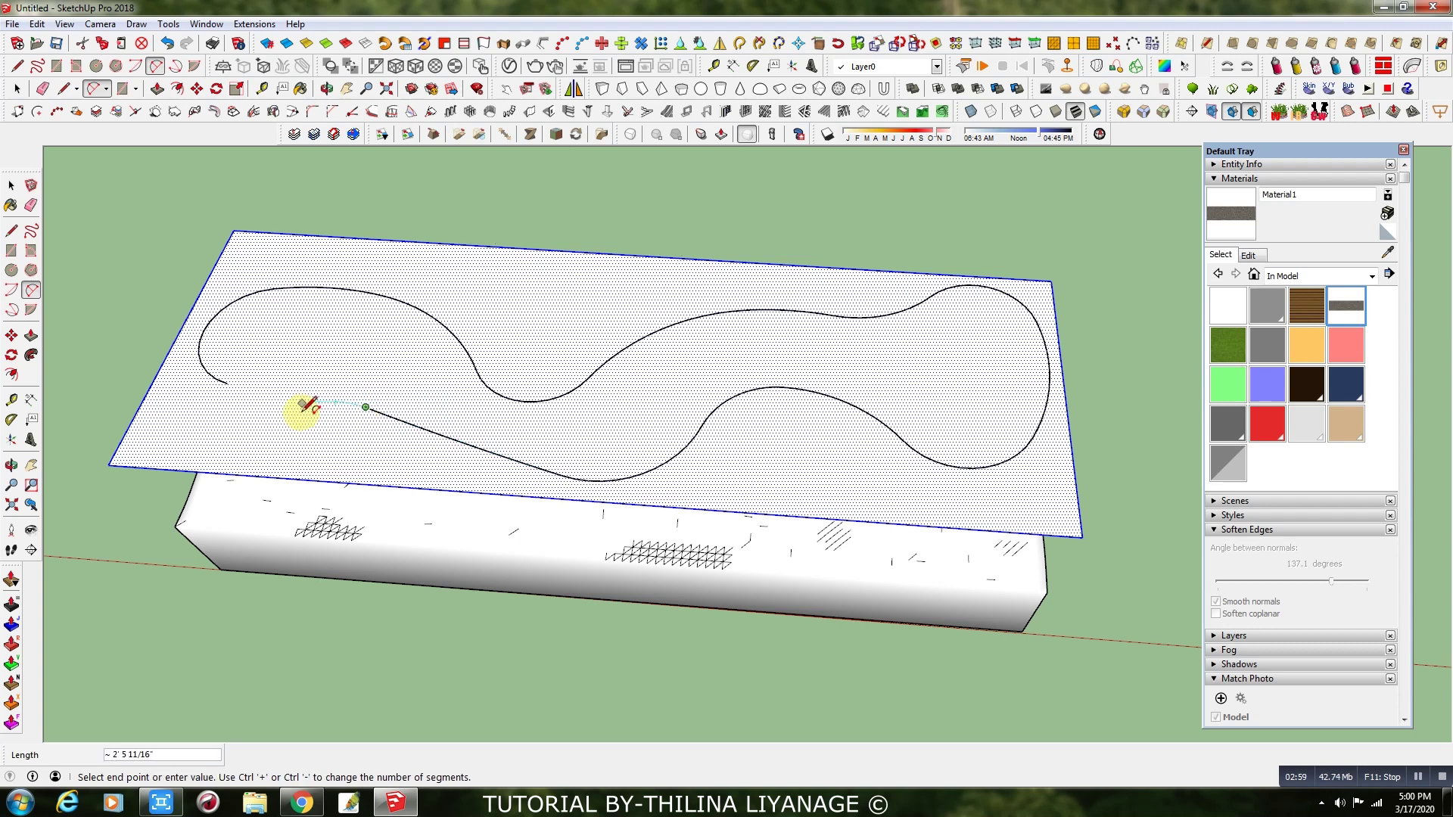
- Close the winding outline at the origin end with small arcs that join the first arc
{"action": "left_click", "coordinate": [280, 360]}
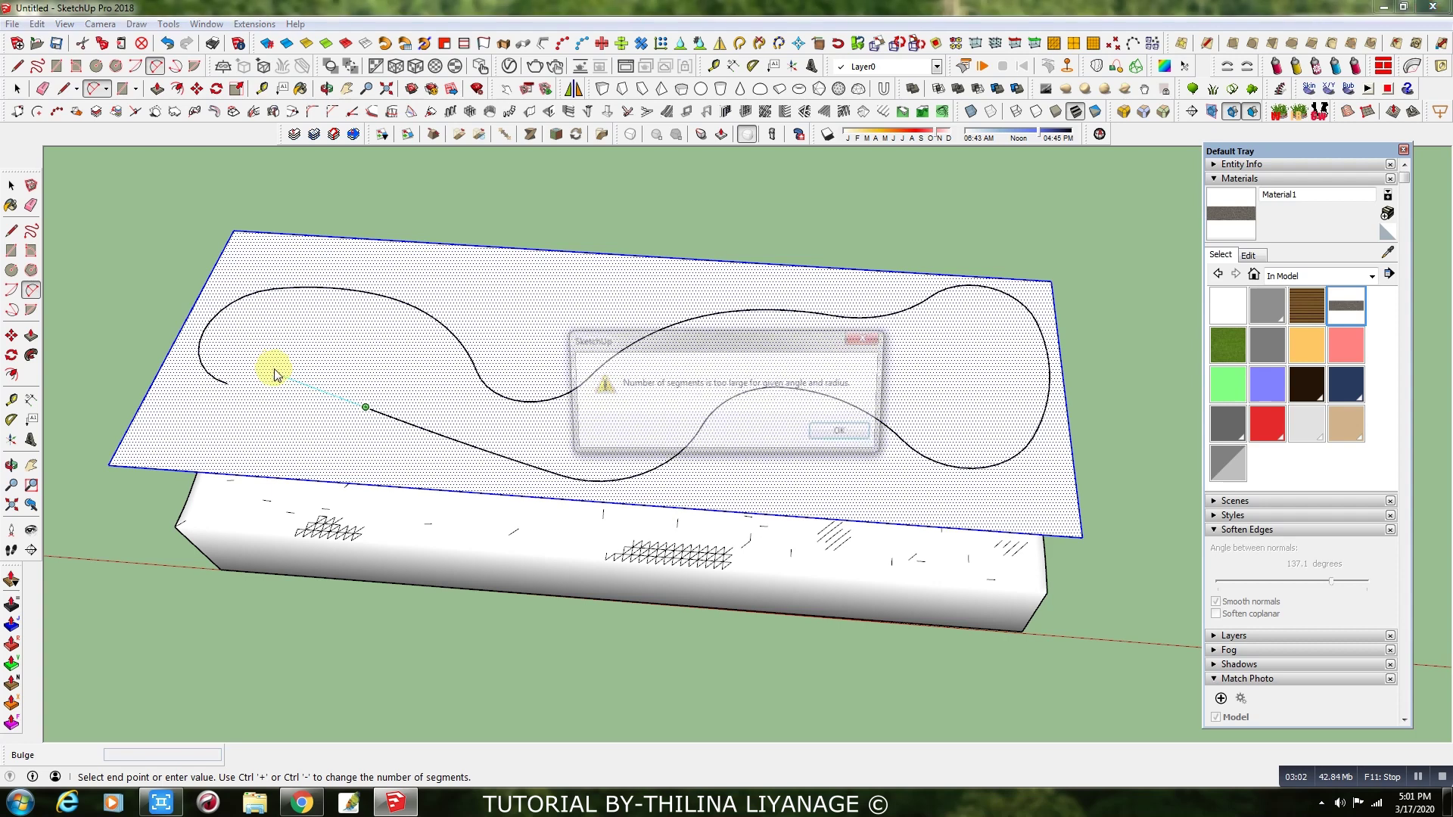
{"action": "left_click", "coordinate": [840, 433]}
{"action": "scroll", "coordinate": [260, 366], "scroll_direction": "up", "scroll_amount": 2}
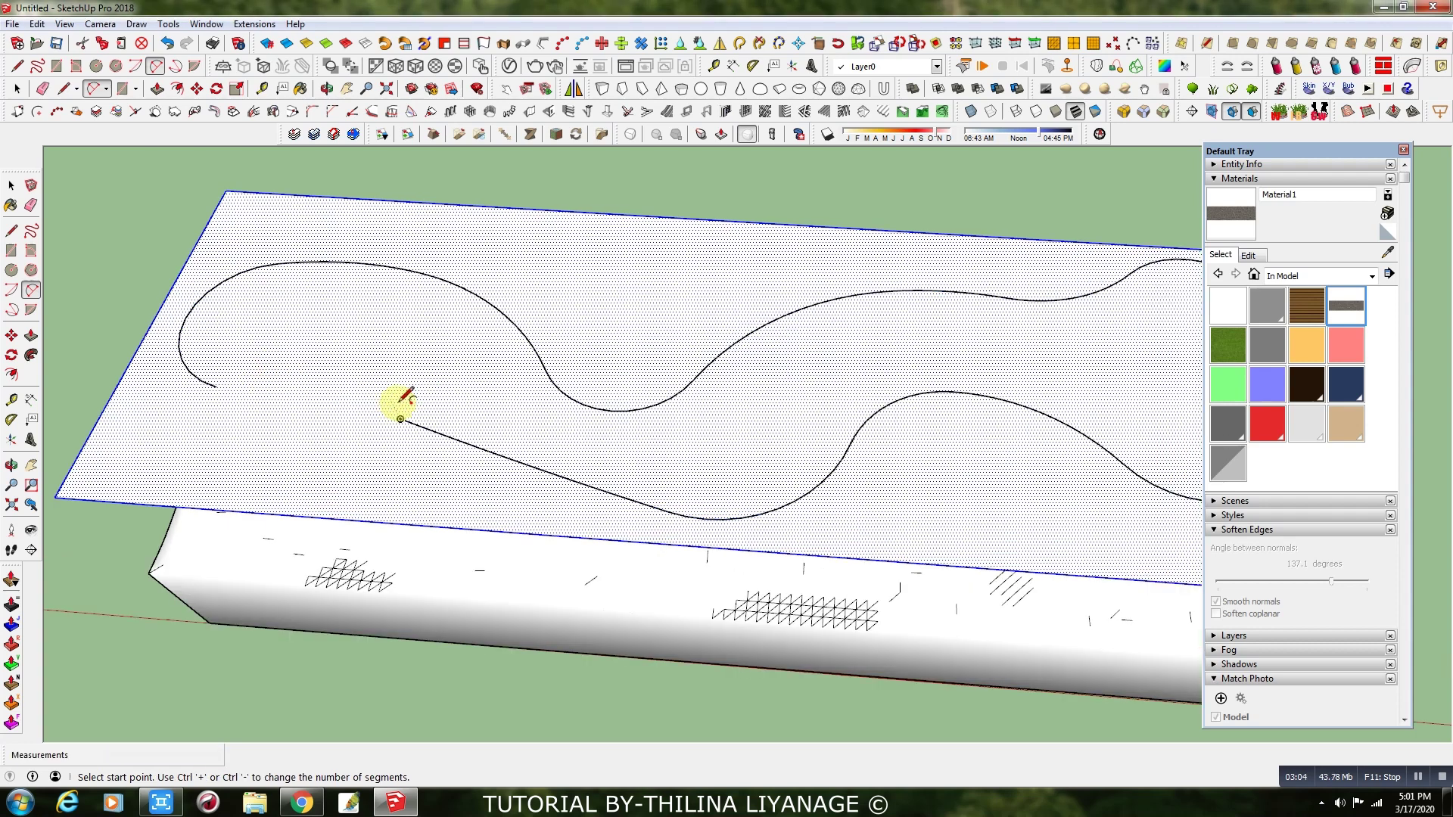
{"action": "left_click", "coordinate": [401, 418]}
{"action": "double_click", "coordinate": [321, 372]}
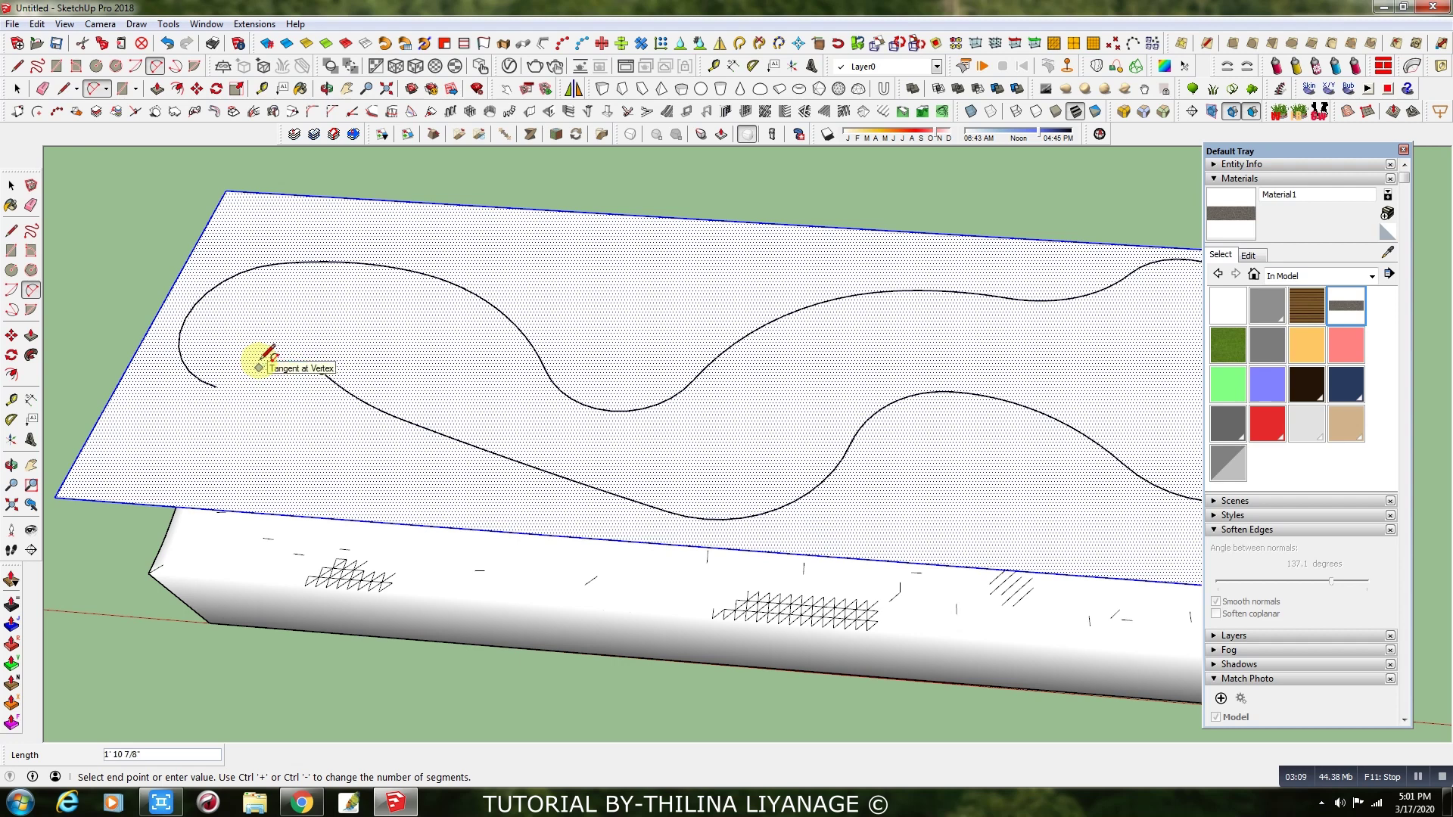
{"action": "left_click", "coordinate": [260, 367]}
{"action": "left_click", "coordinate": [258, 366]}
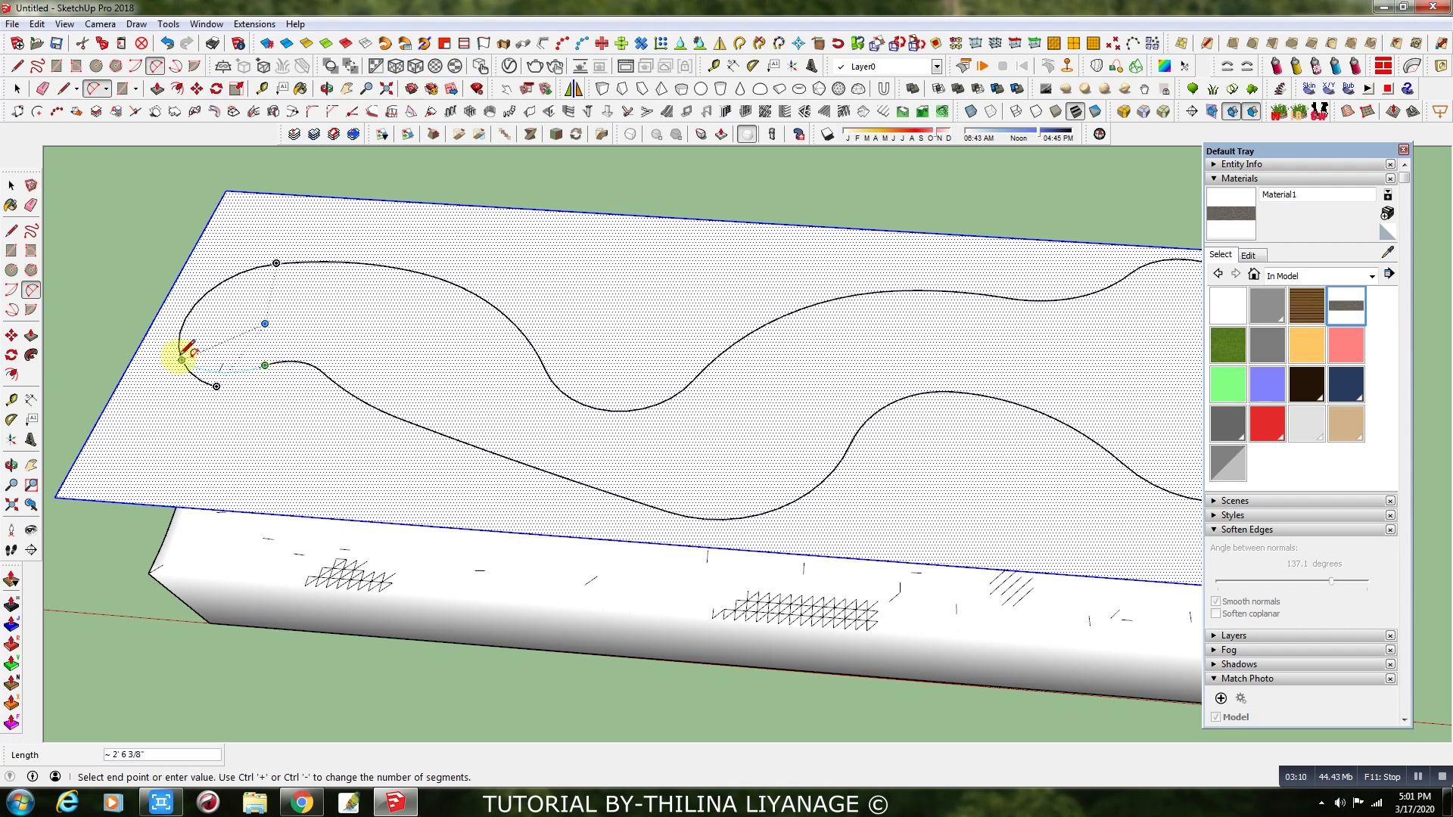
{"action": "left_click", "coordinate": [179, 333]}
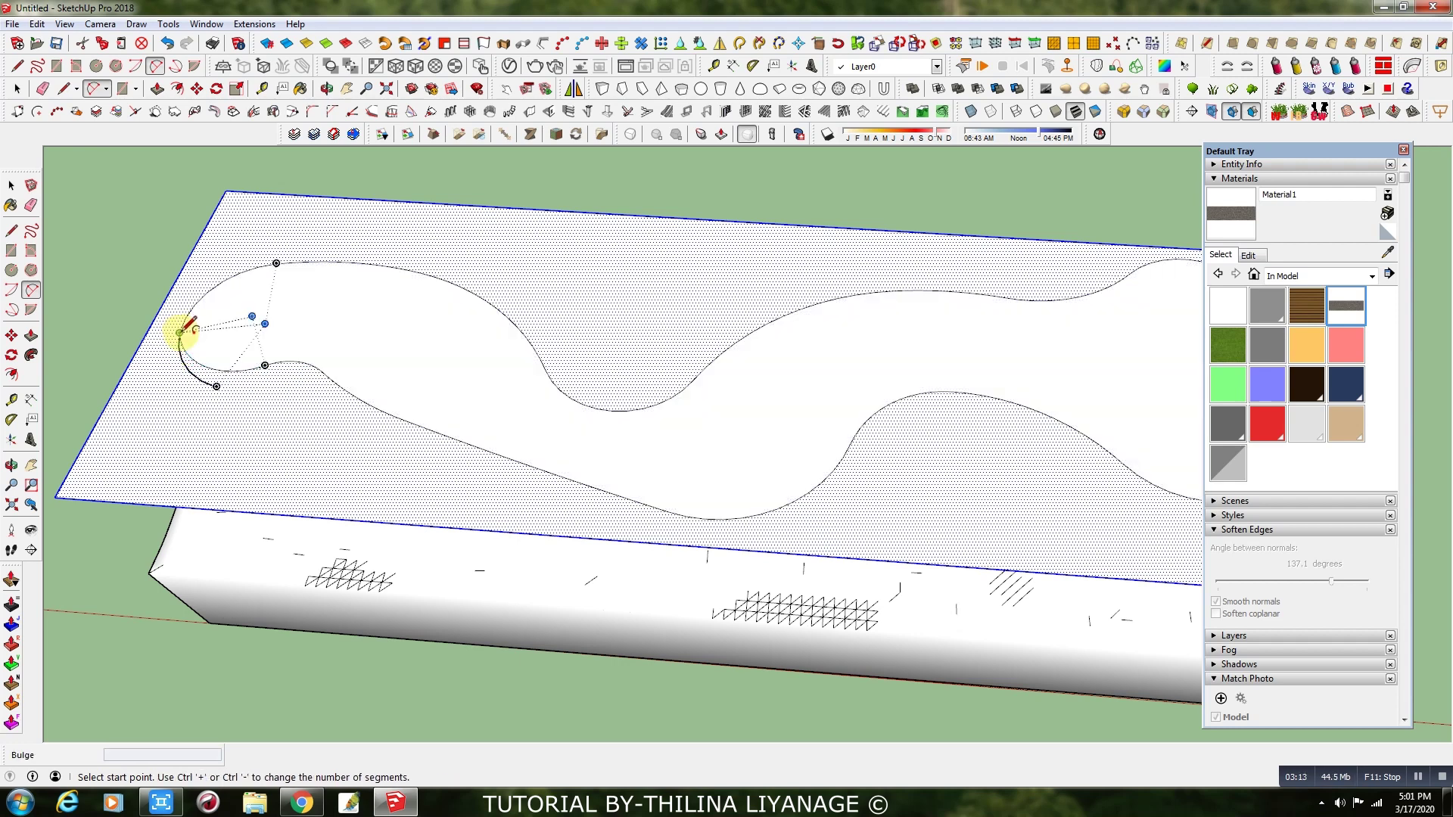
- Erase the leftover arc ends that stick out where the outline's arcs meet near the origin end
{"action": "key", "text": "e"}
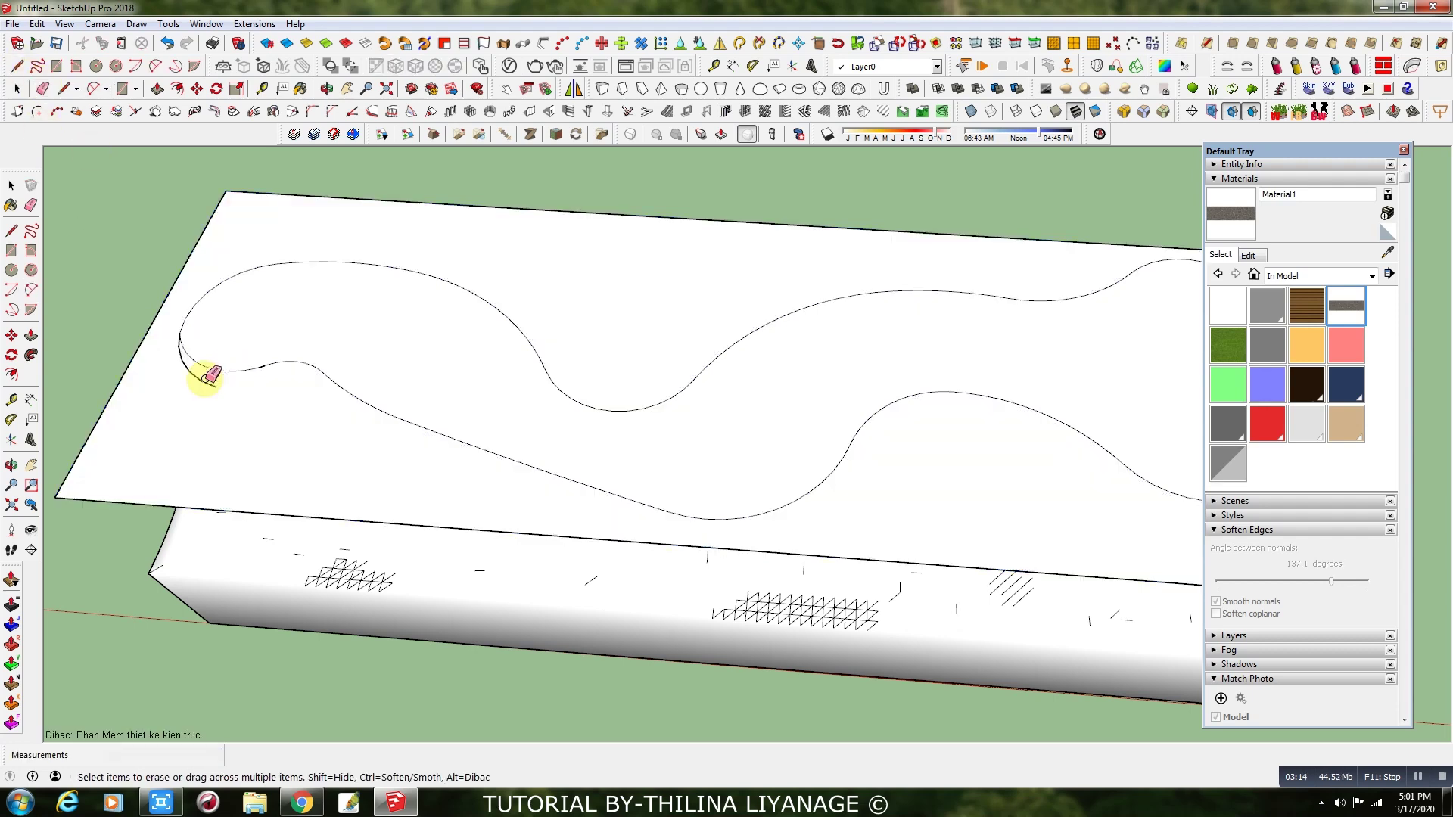
{"action": "scroll", "coordinate": [185, 363], "scroll_direction": "up", "scroll_amount": 2}
{"action": "scroll", "coordinate": [179, 339], "scroll_direction": "up", "scroll_amount": 2}
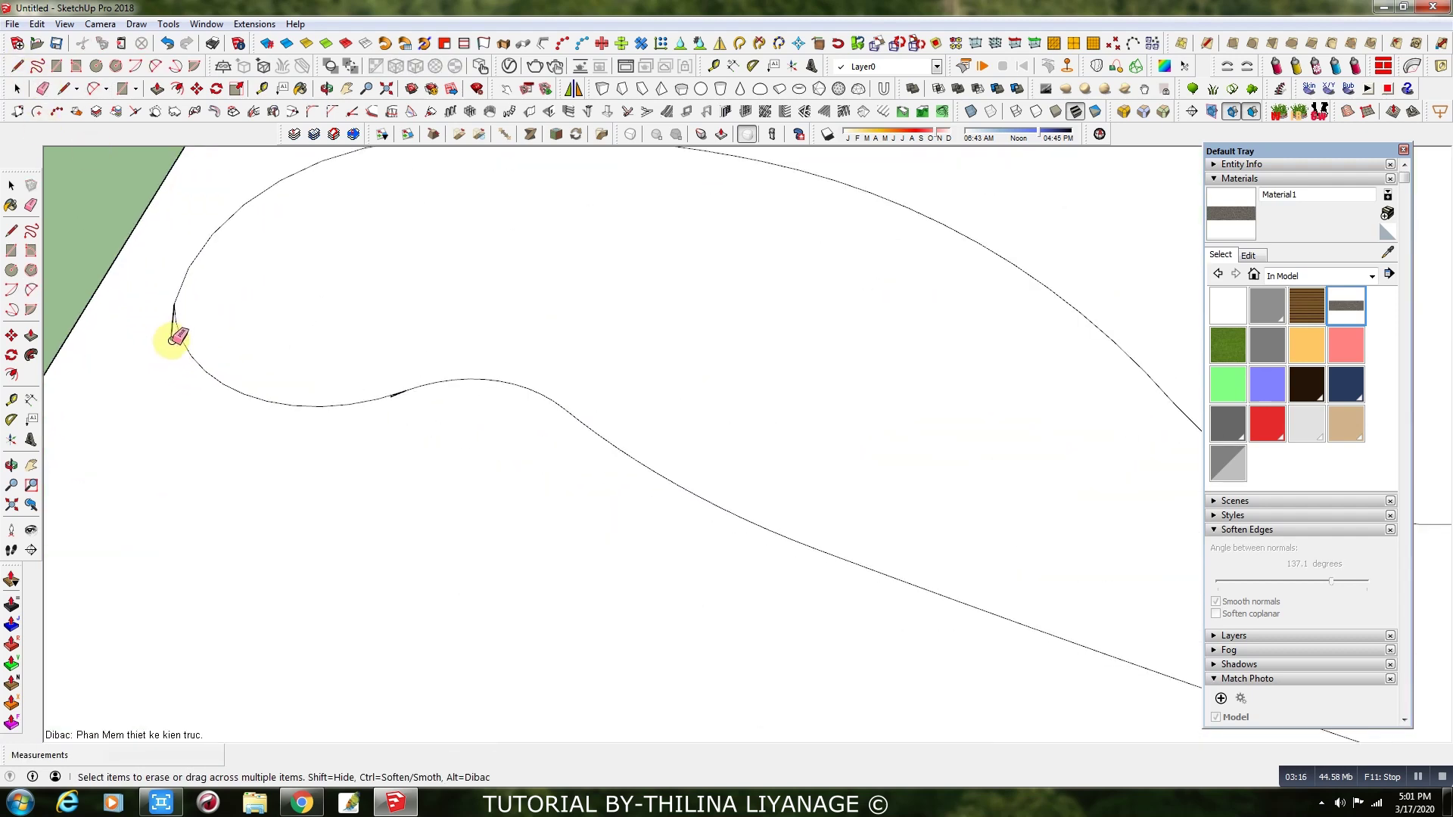
{"action": "scroll", "coordinate": [243, 357], "scroll_direction": "up", "scroll_amount": 2}
{"action": "scroll", "coordinate": [469, 409], "scroll_direction": "up", "scroll_amount": 2}
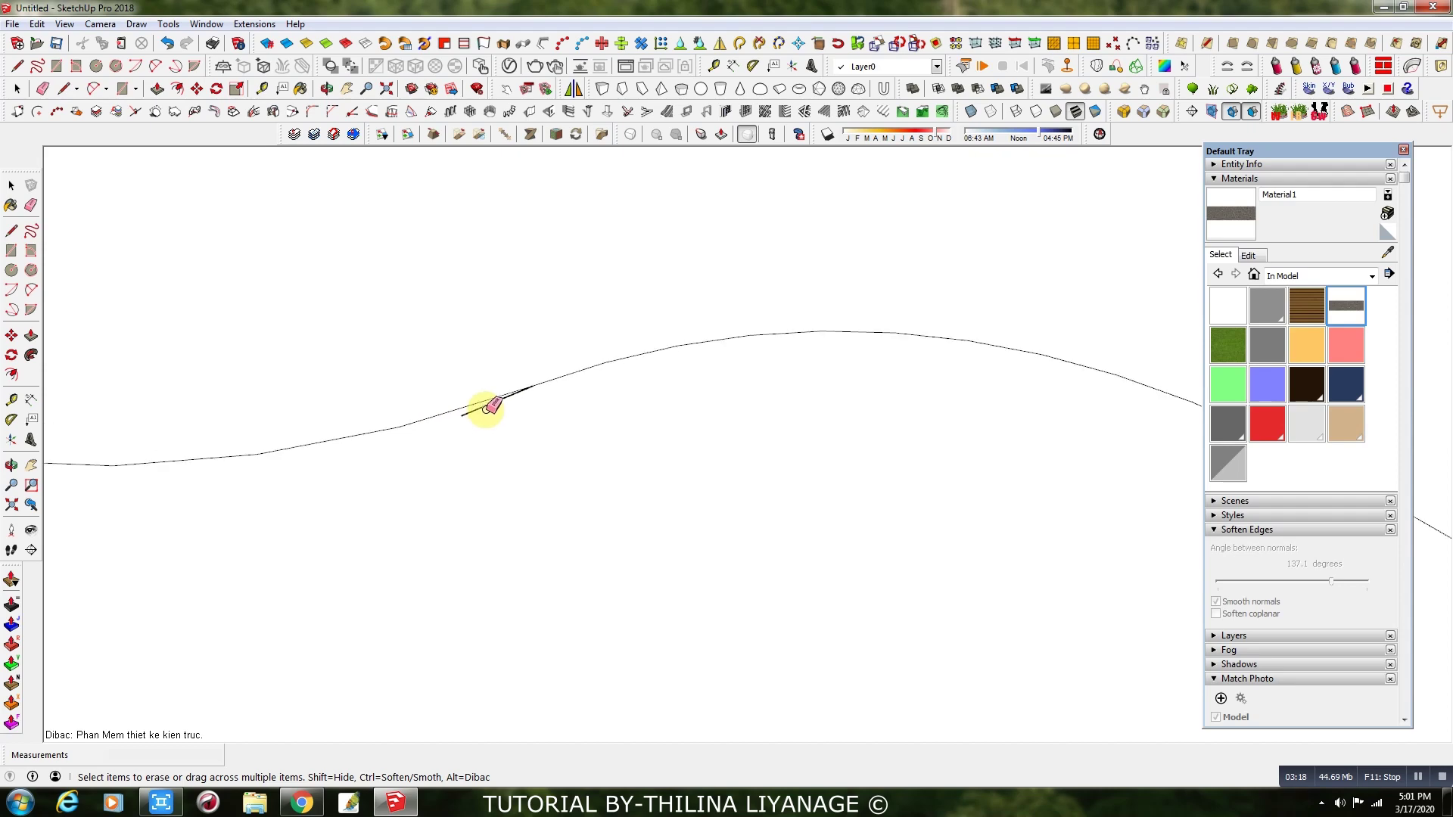
{"action": "scroll", "coordinate": [483, 405], "scroll_direction": "down", "scroll_amount": 6}
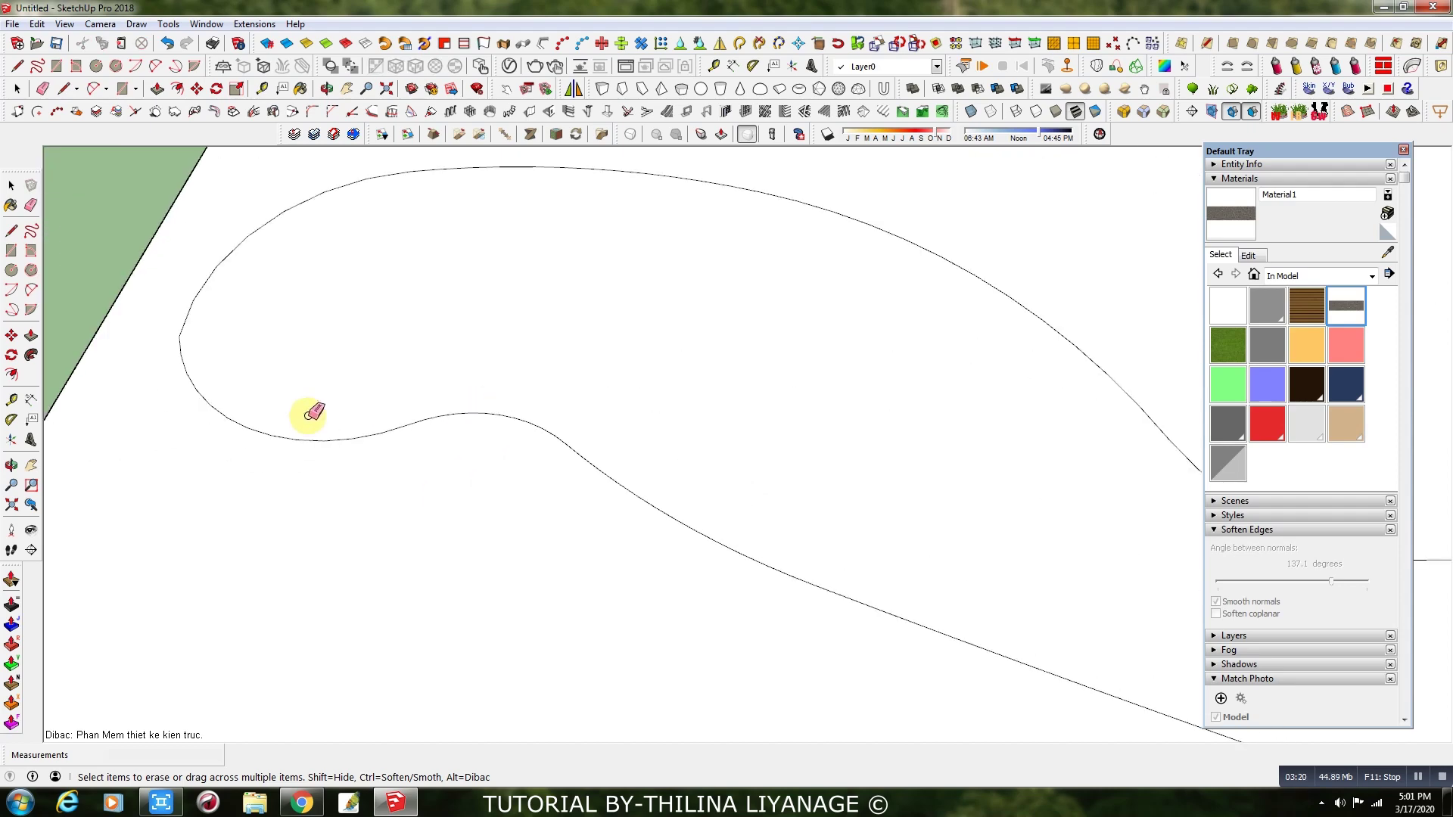
{"action": "scroll", "coordinate": [310, 405], "scroll_direction": "down", "scroll_amount": 3}
- Delete the part of the raised face outside the winding outline together with its rectangular border edges
{"action": "middle_click_drag", "start_coordinate": [519, 480], "coordinate": [493, 350]}
{"action": "left_click", "coordinate": [16, 89]}
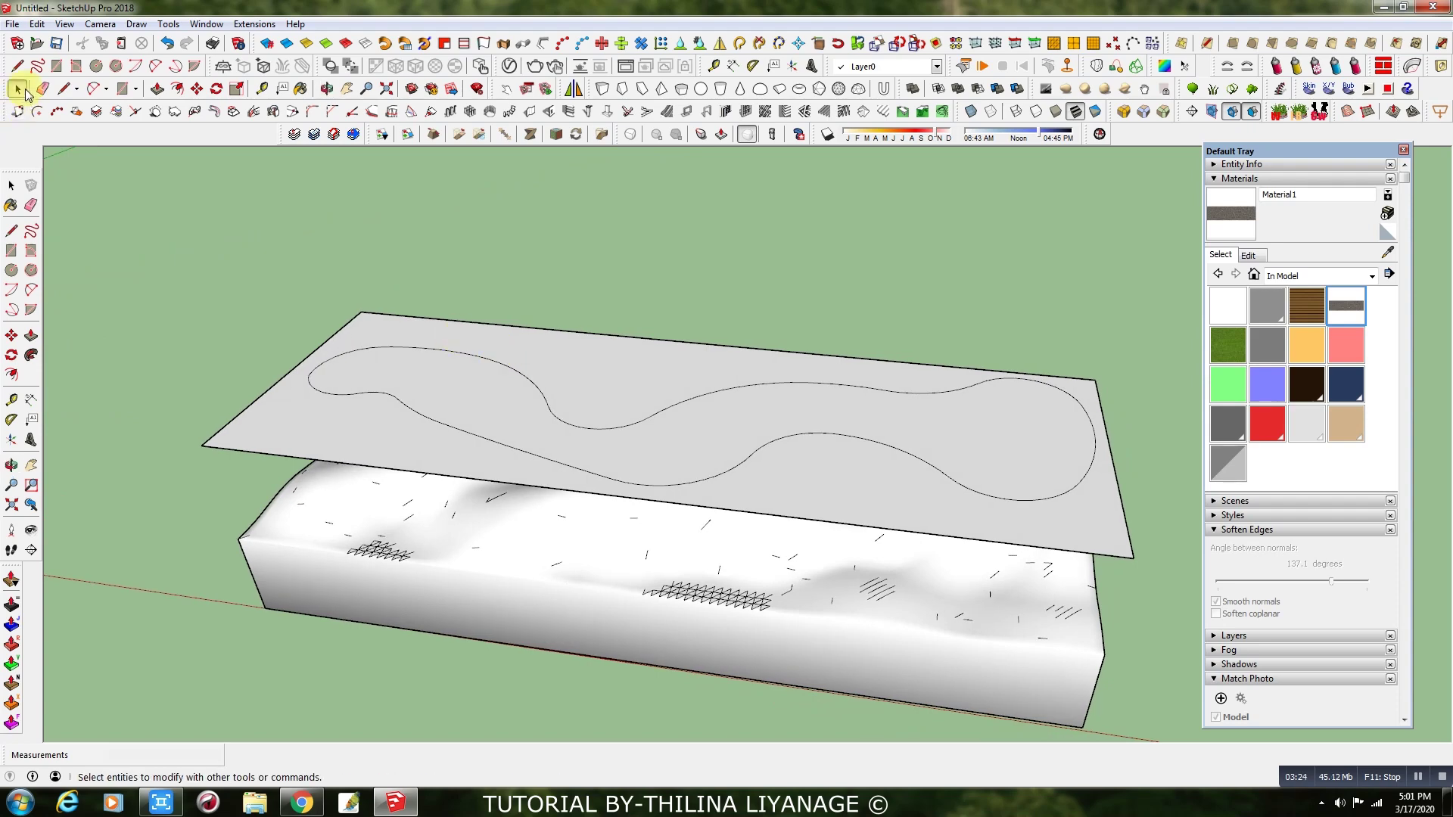
{"action": "double_click", "coordinate": [603, 379]}
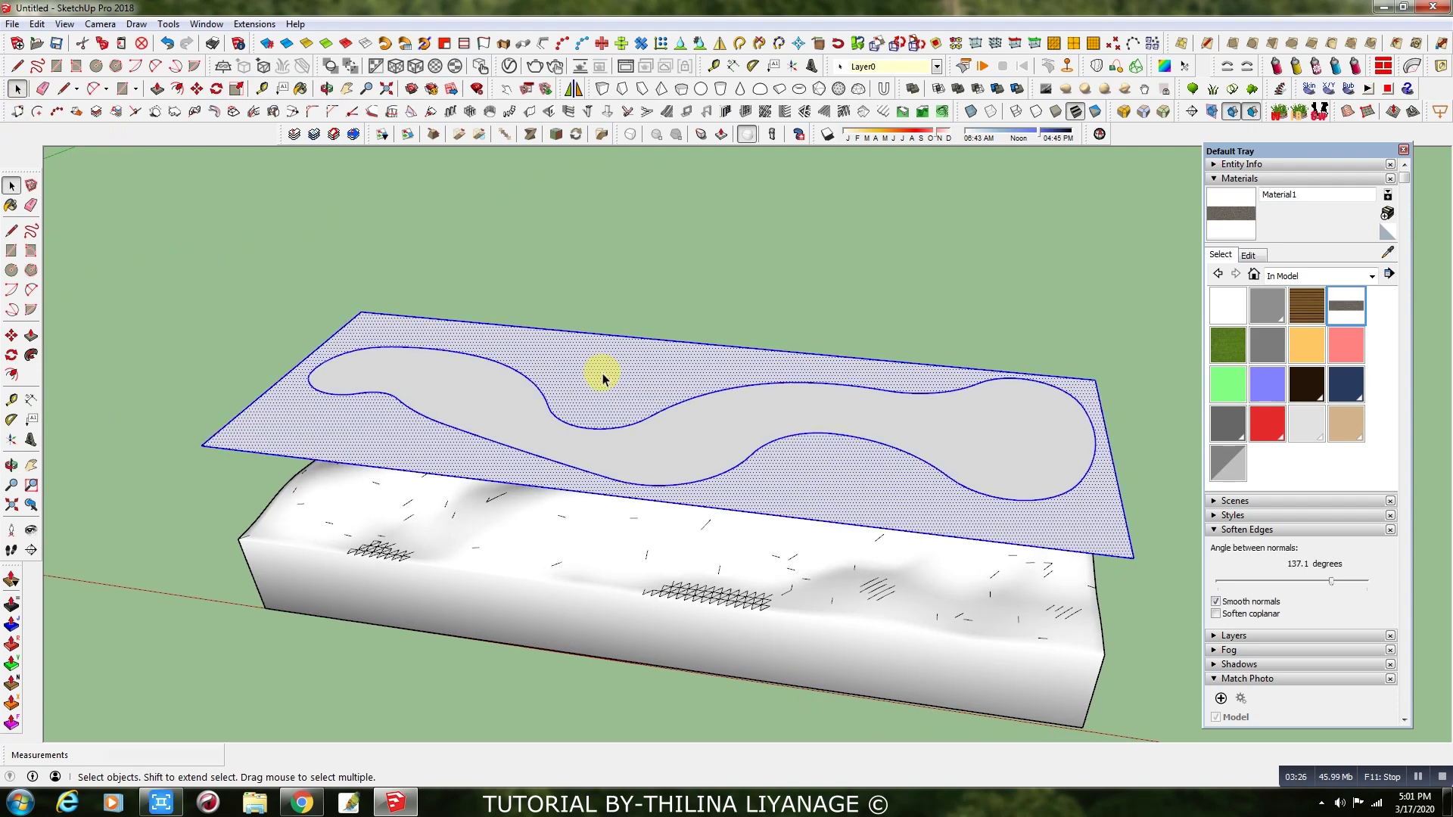
{"action": "middle_click_drag", "start_coordinate": [604, 378], "coordinate": [636, 333]}
{"action": "left_click", "coordinate": [42, 88]}
{"action": "key", "text": "space"}
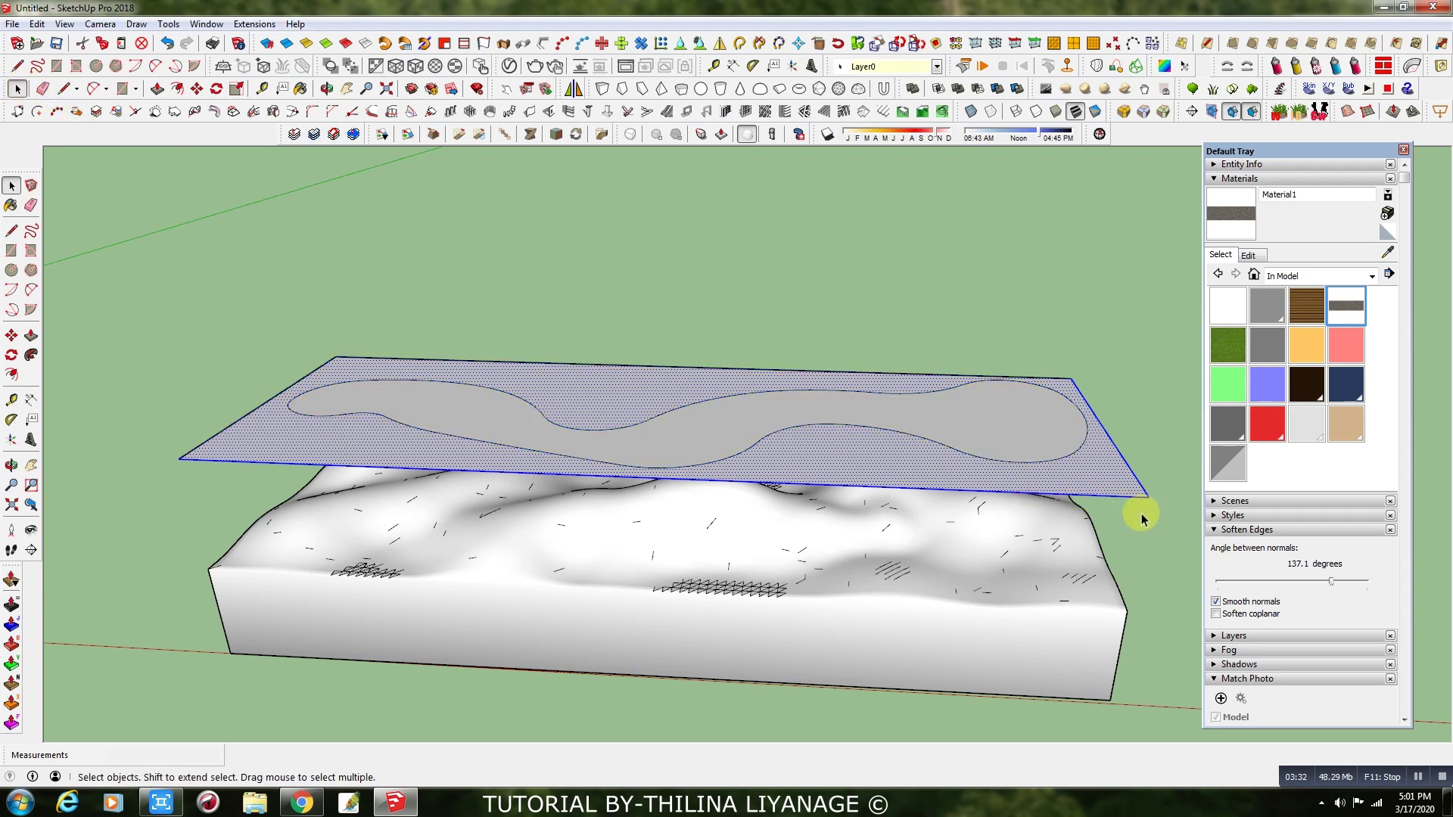
{"action": "key", "text": "Delete"}
{"action": "key", "text": "e"}
{"action": "left_click", "coordinate": [217, 429]}
{"action": "left_click_drag", "start_coordinate": [383, 338], "coordinate": [393, 359]}
- Push/Pull the winding face upward into a tall solid above the terrain
{"action": "left_click", "coordinate": [155, 90]}
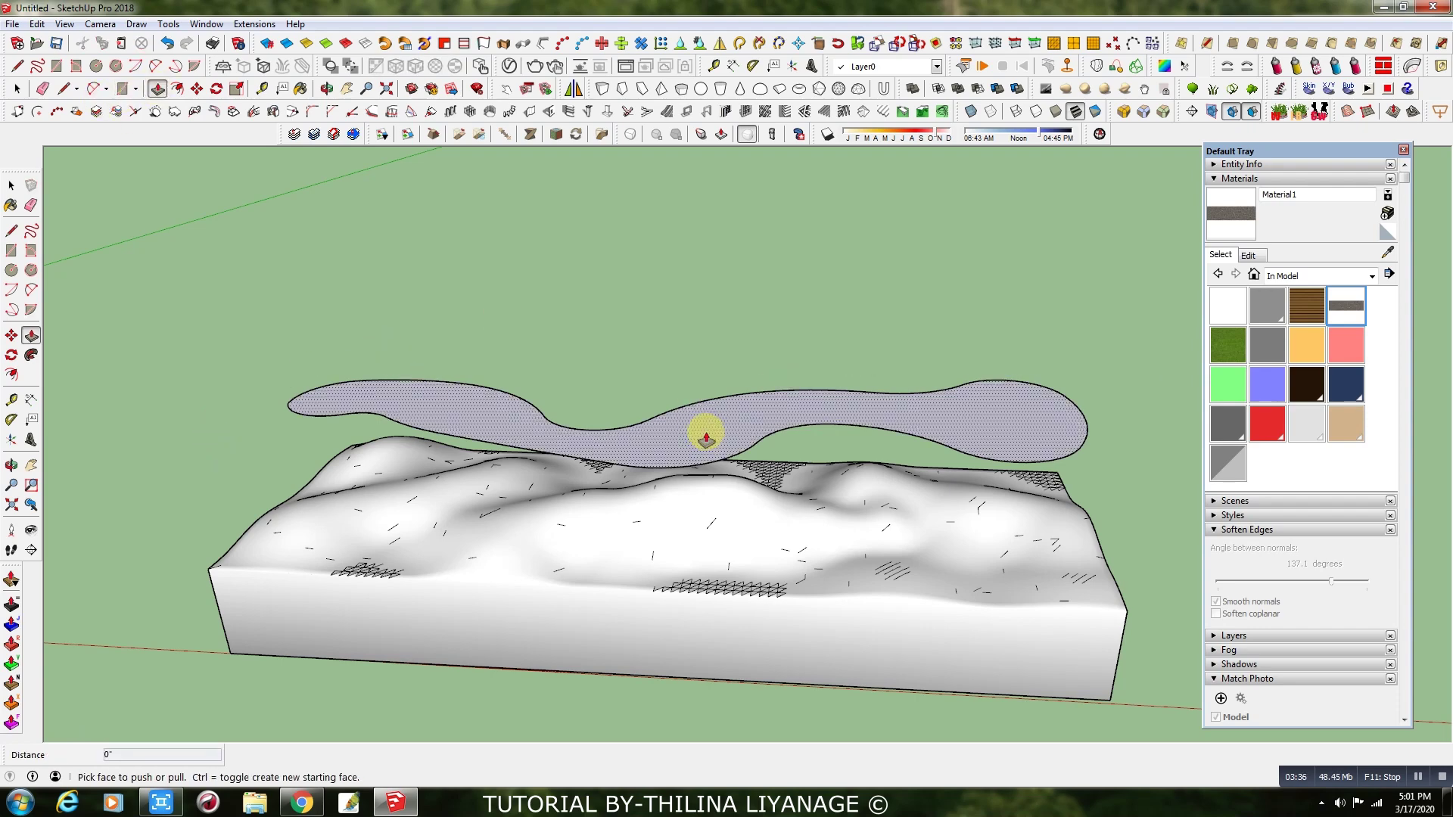
{"action": "left_click", "coordinate": [704, 429]}
{"action": "left_click", "coordinate": [702, 461]}
{"action": "middle_click_drag", "start_coordinate": [701, 484], "coordinate": [730, 341]}
- Select all the connected geometry of the winding solid and make it a group
{"action": "left_click", "coordinate": [18, 89]}
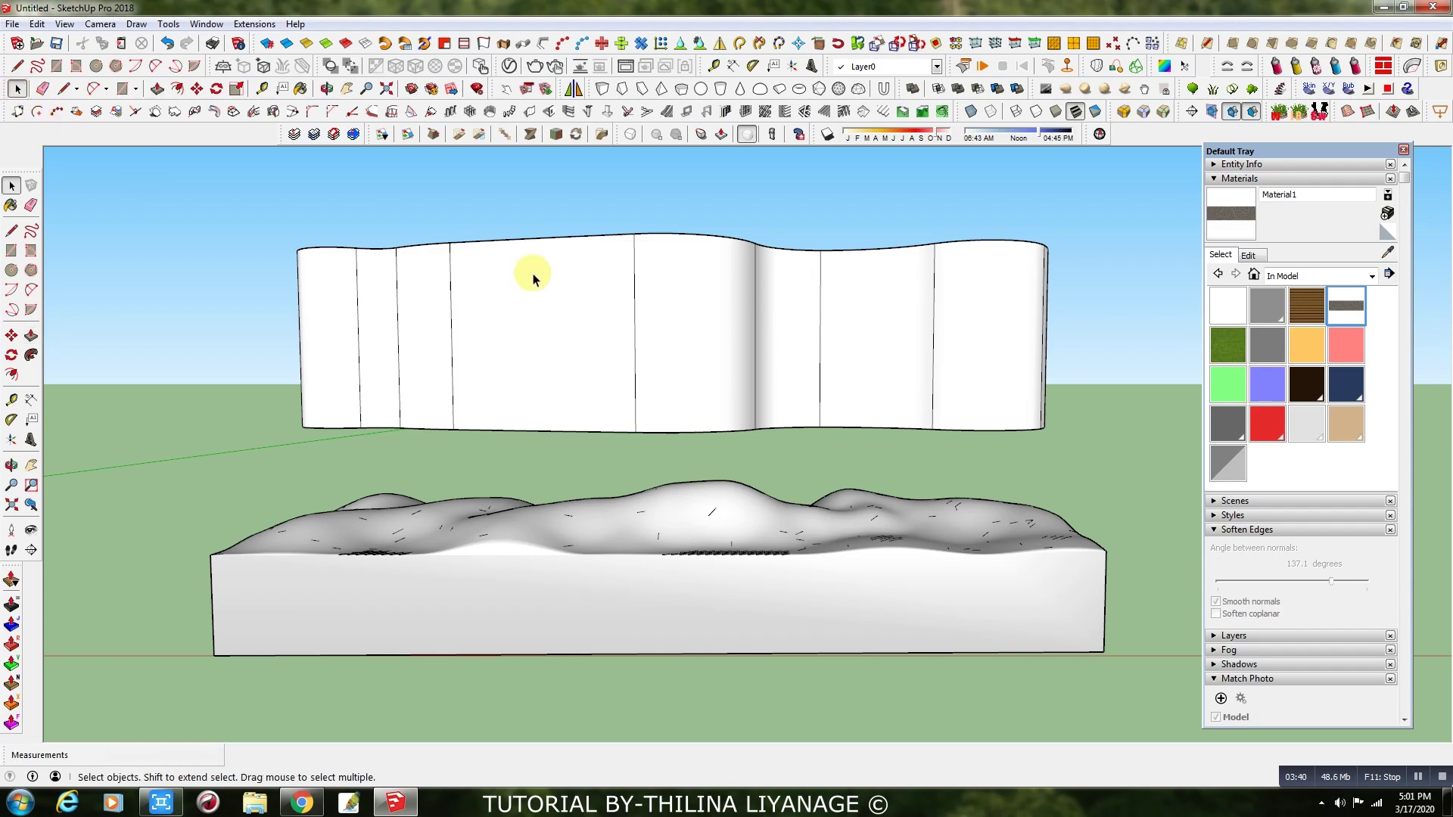
{"action": "triple_click", "coordinate": [652, 300]}
{"action": "middle_click_drag", "start_coordinate": [654, 303], "coordinate": [656, 366]}
{"action": "right_click", "coordinate": [683, 266]}
{"action": "left_click", "coordinate": [760, 148]}
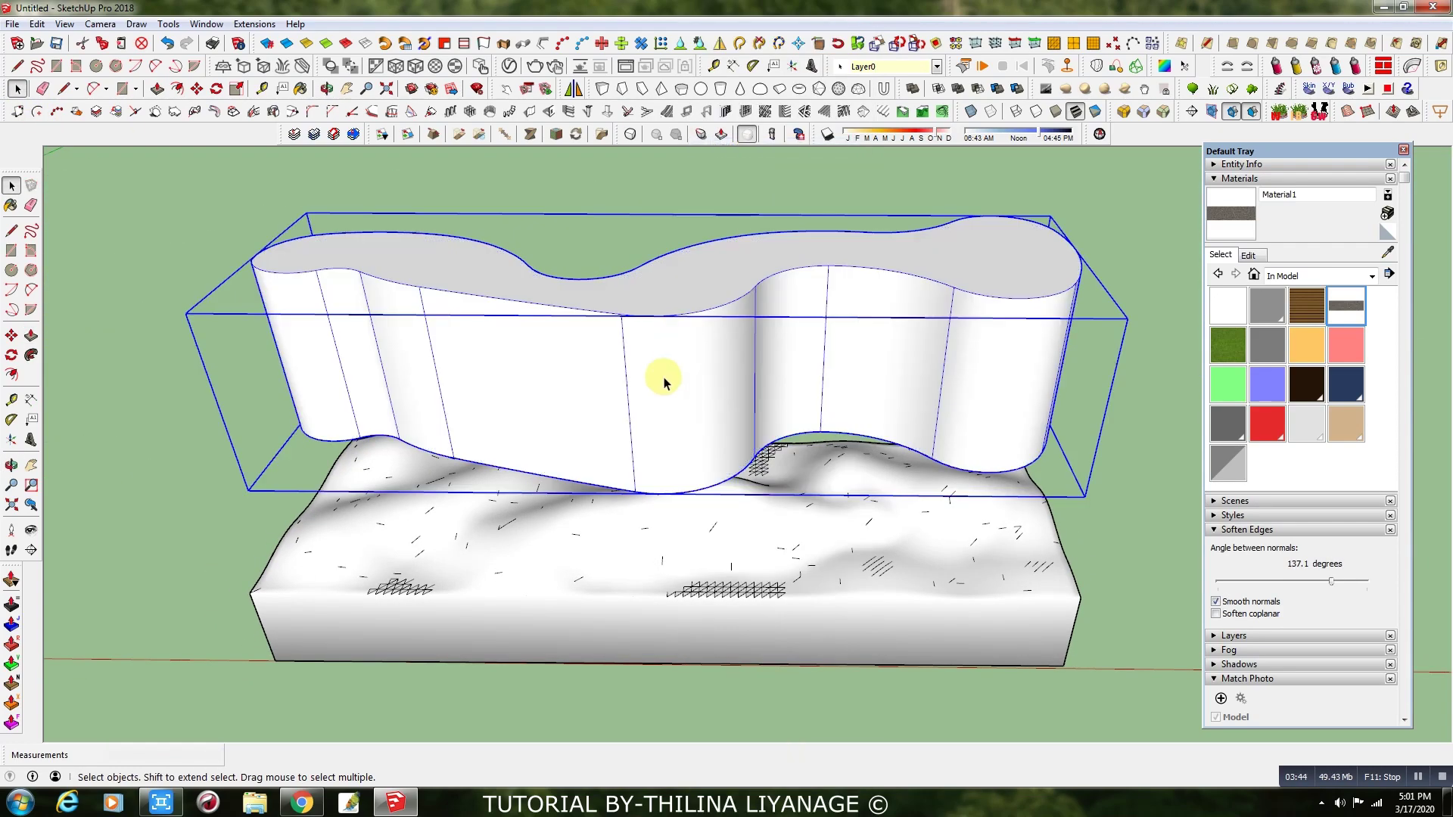
- Move the winding solid's group vertically down into the terrain block so that the two intersect
{"action": "scroll", "coordinate": [804, 570], "scroll_direction": "down", "scroll_amount": 3}
{"action": "middle_click_drag", "start_coordinate": [804, 571], "coordinate": [533, 222]}
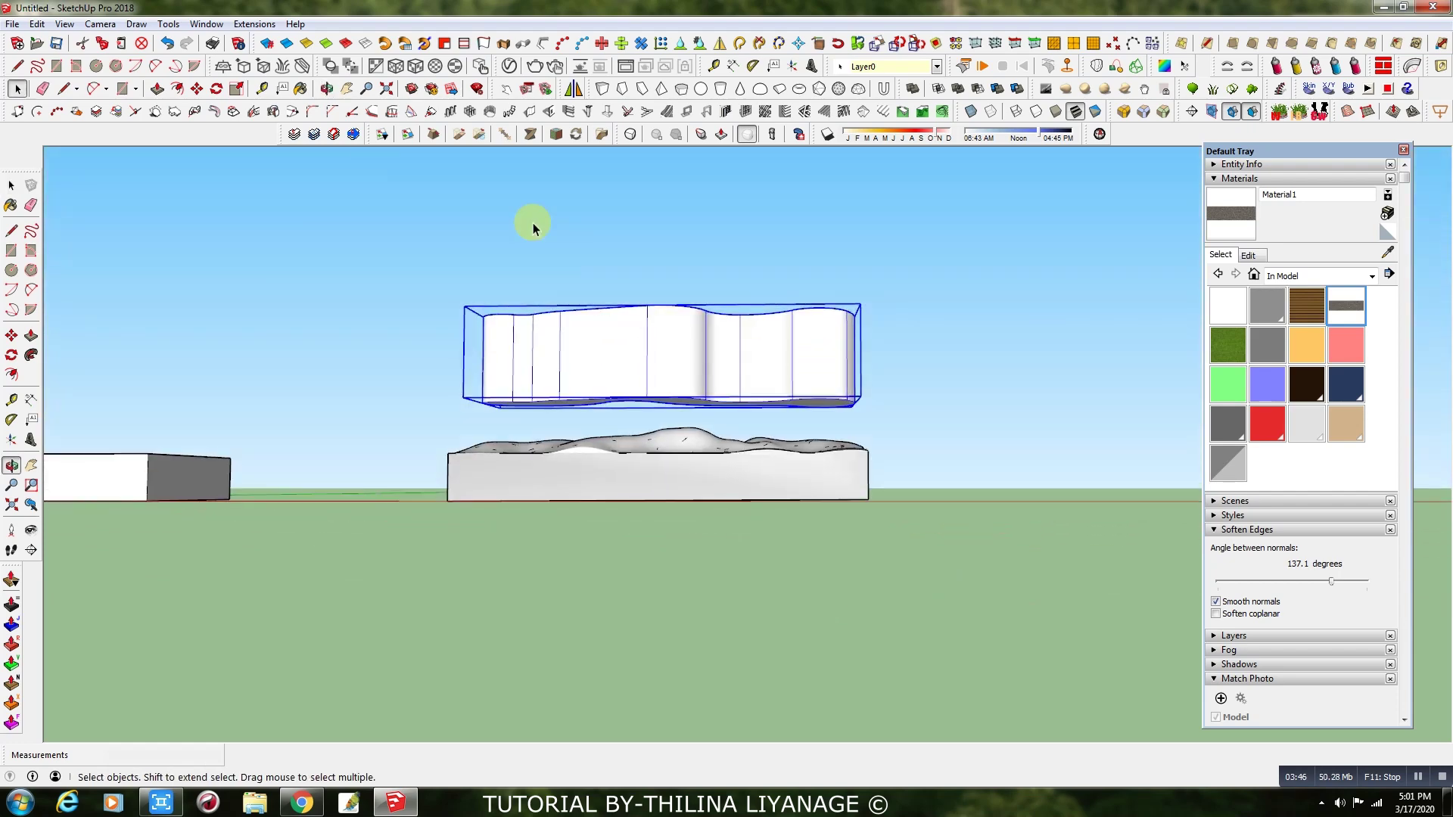
{"action": "left_click", "coordinate": [197, 89]}
{"action": "left_click", "coordinate": [914, 352]}
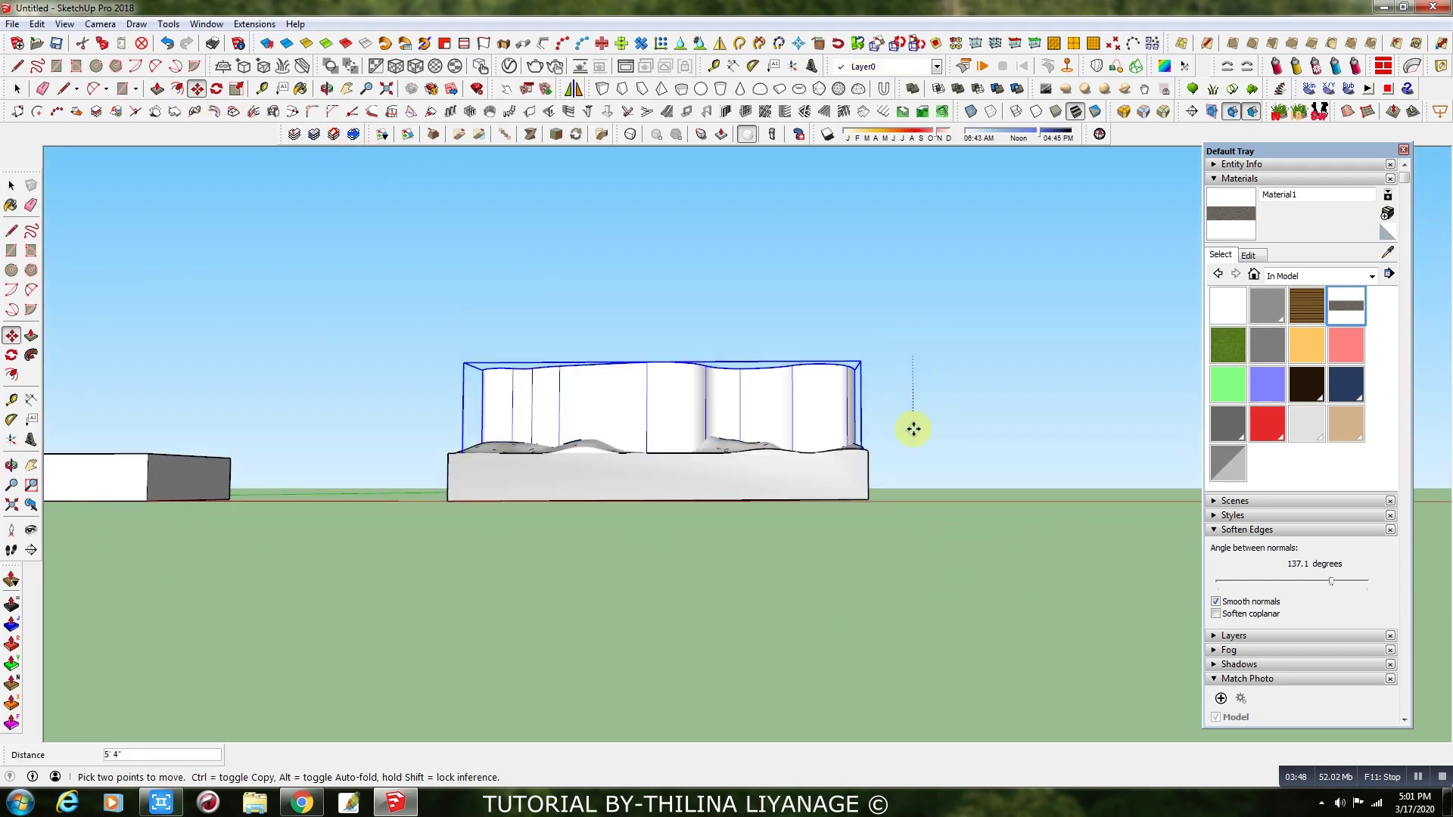
{"action": "left_click", "coordinate": [908, 479]}
{"action": "middle_click_drag", "start_coordinate": [652, 379], "coordinate": [583, 448]}
- Fine-tune the vertical position of the winding solid's group so that its walls cut cleanly through the undulating terrain surface
{"action": "middle_click_drag", "start_coordinate": [366, 480], "coordinate": [863, 460]}
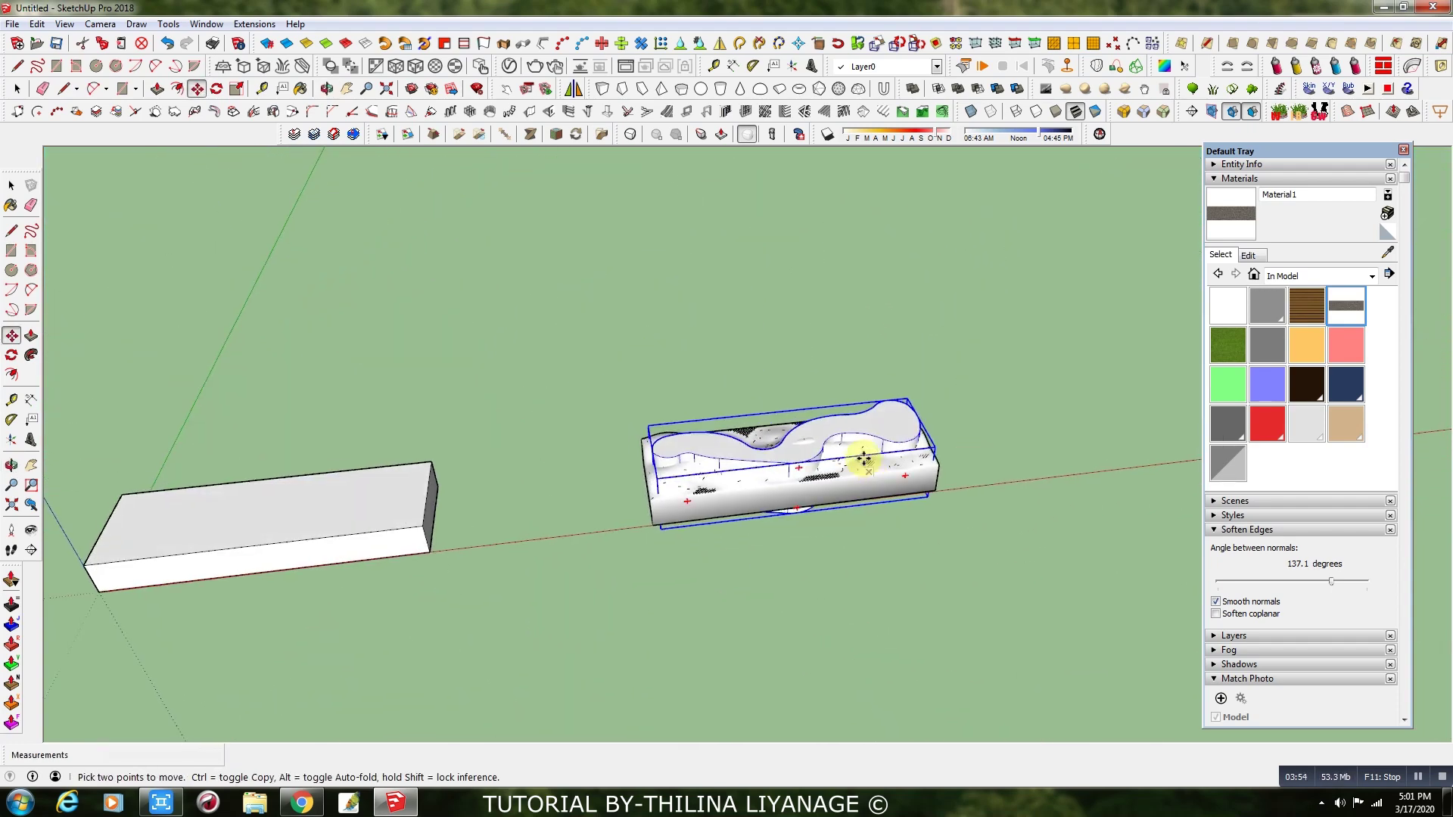
{"action": "scroll", "coordinate": [879, 446], "scroll_direction": "up", "scroll_amount": 5}
{"action": "middle_click_drag", "start_coordinate": [747, 467], "coordinate": [727, 400]}
{"action": "scroll", "coordinate": [643, 446], "scroll_direction": "up", "scroll_amount": 8}
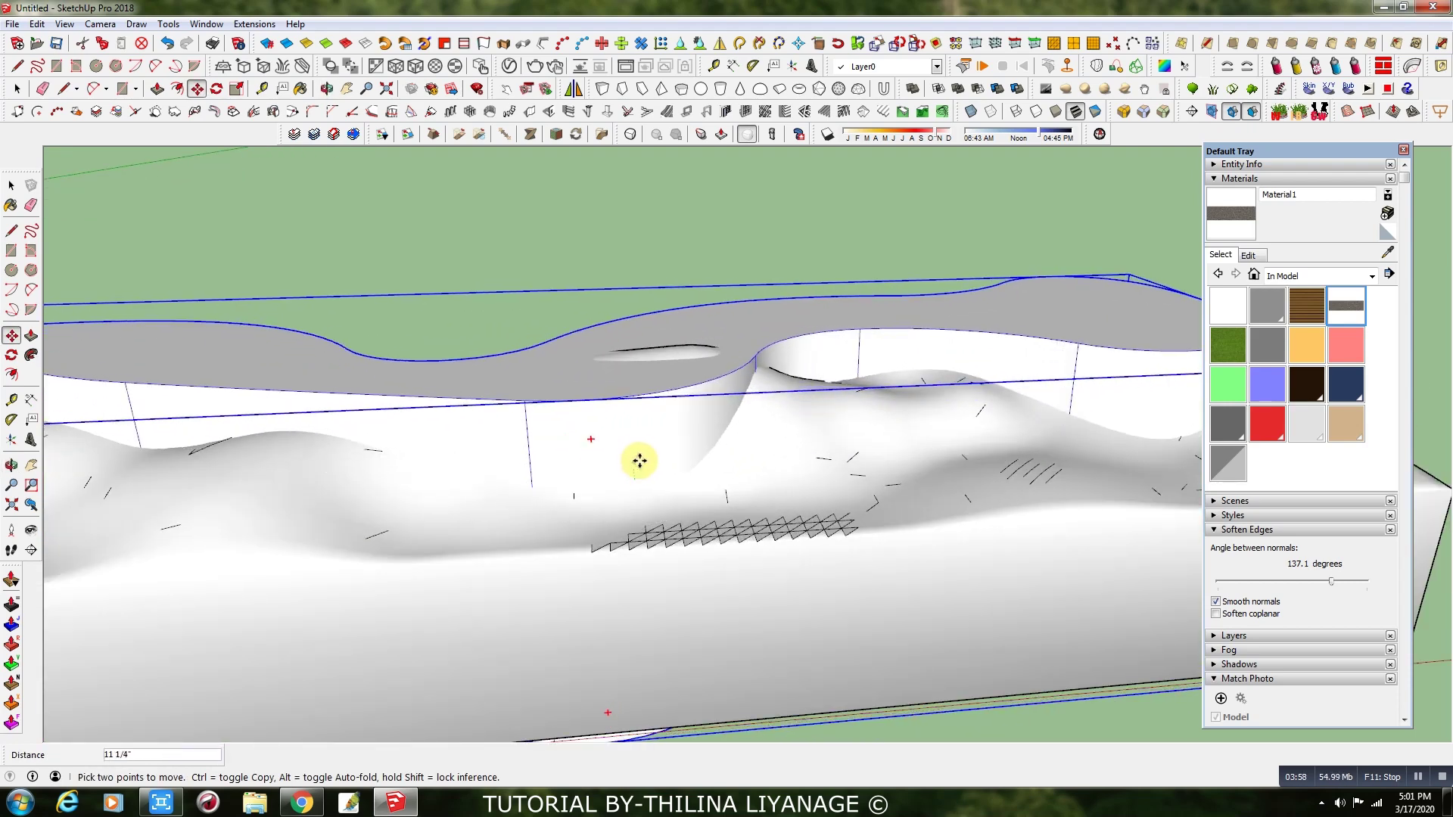
{"action": "key", "text": "Escape"}
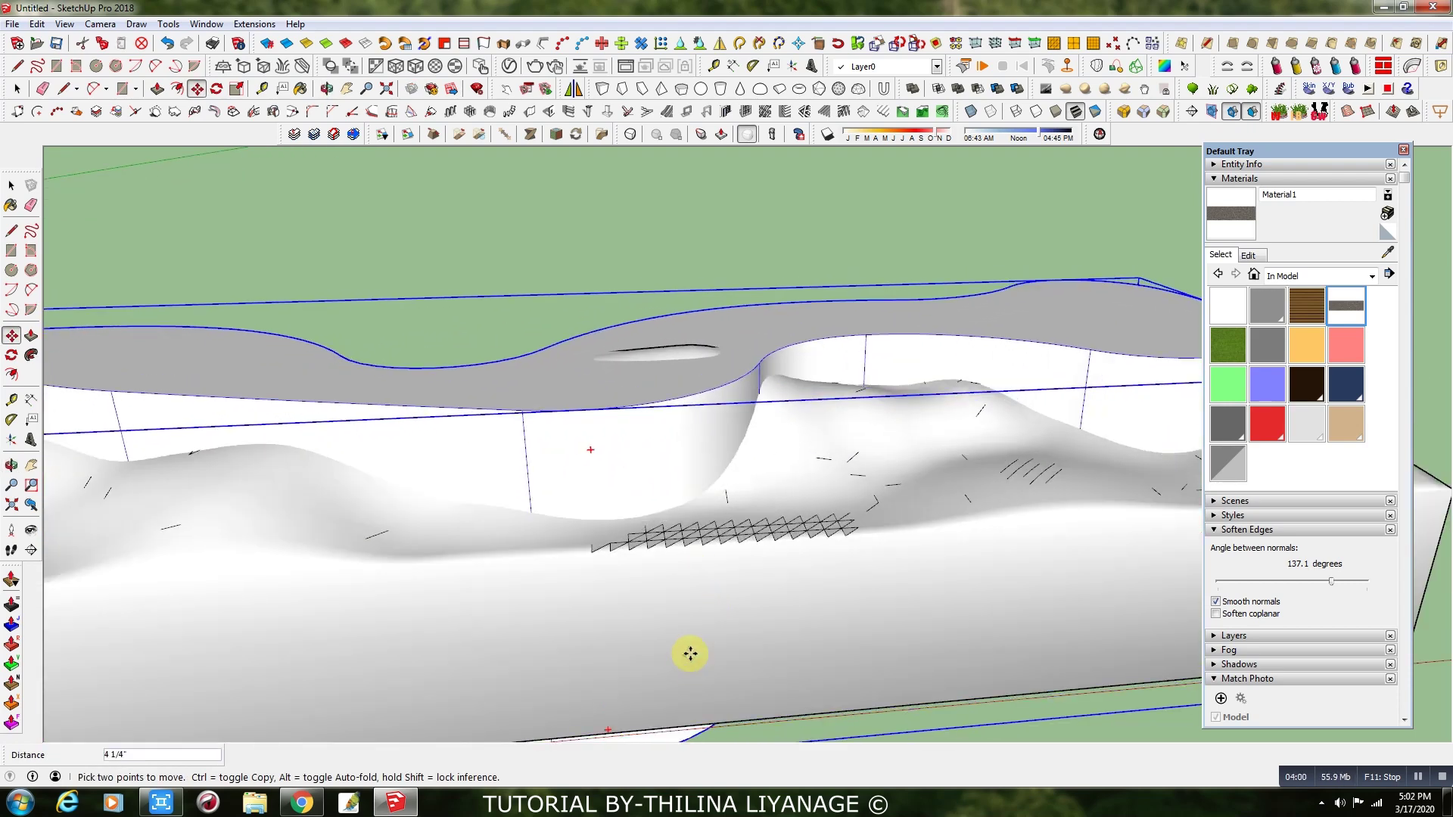
{"action": "middle_click_drag", "start_coordinate": [694, 655], "coordinate": [688, 497]}
{"action": "middle_click_drag", "start_coordinate": [628, 631], "coordinate": [833, 471]}
{"action": "scroll", "coordinate": [833, 471], "scroll_direction": "down", "scroll_amount": 3}
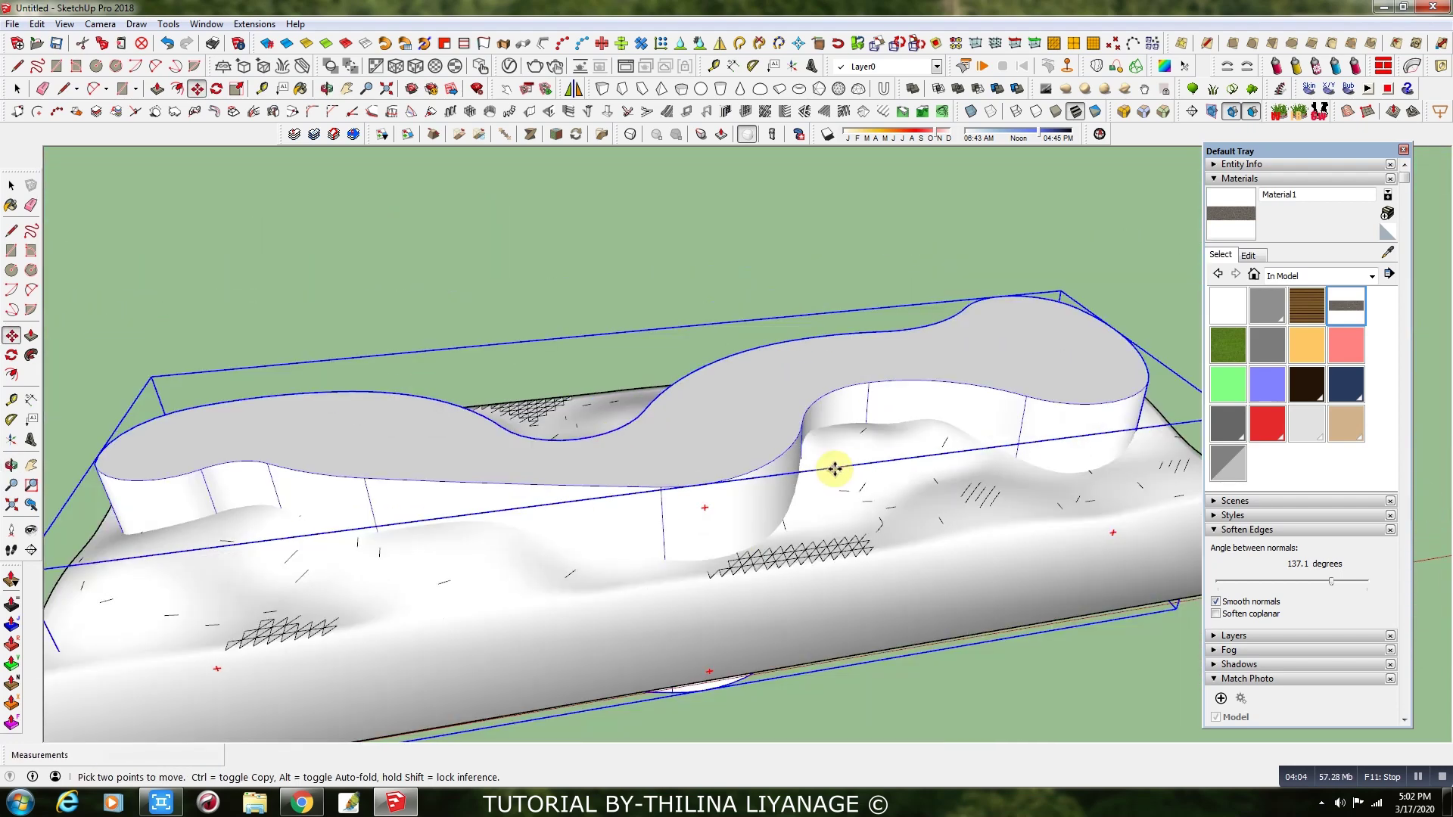
- Save the model to the Desktop under the file name test
{"action": "left_click", "coordinate": [13, 24]}
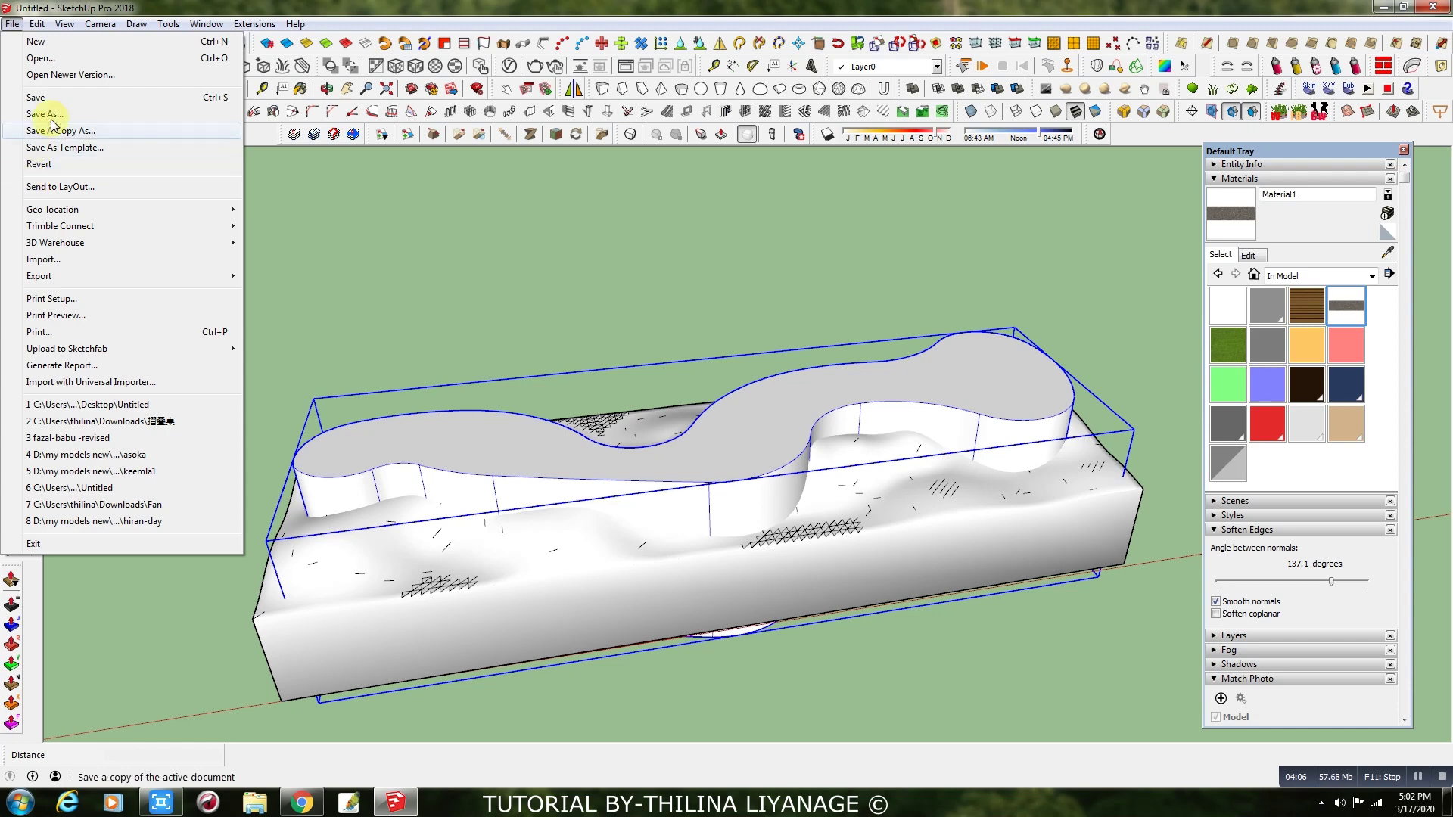
{"action": "left_click", "coordinate": [107, 116]}
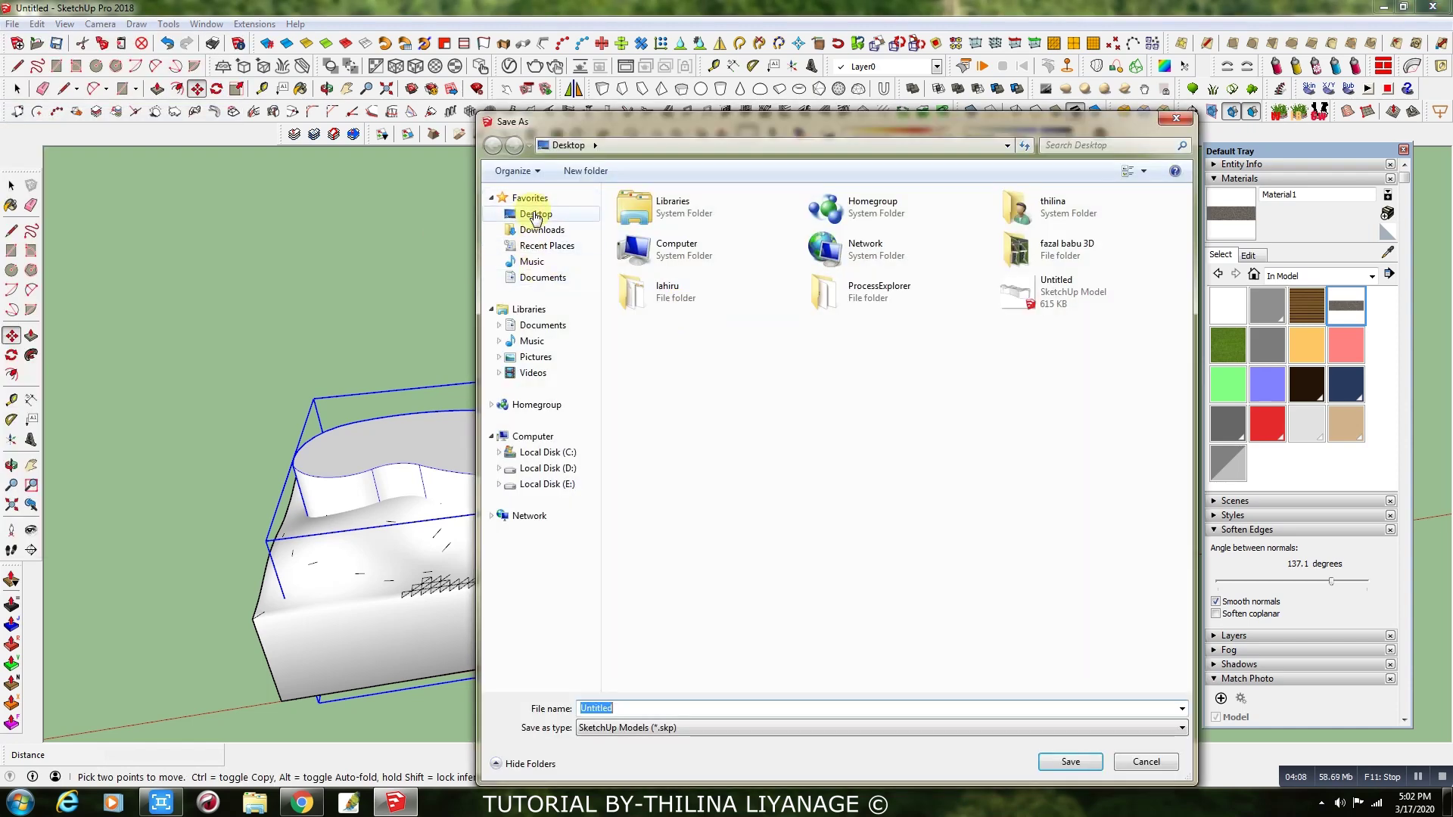
{"action": "left_click", "coordinate": [535, 216]}
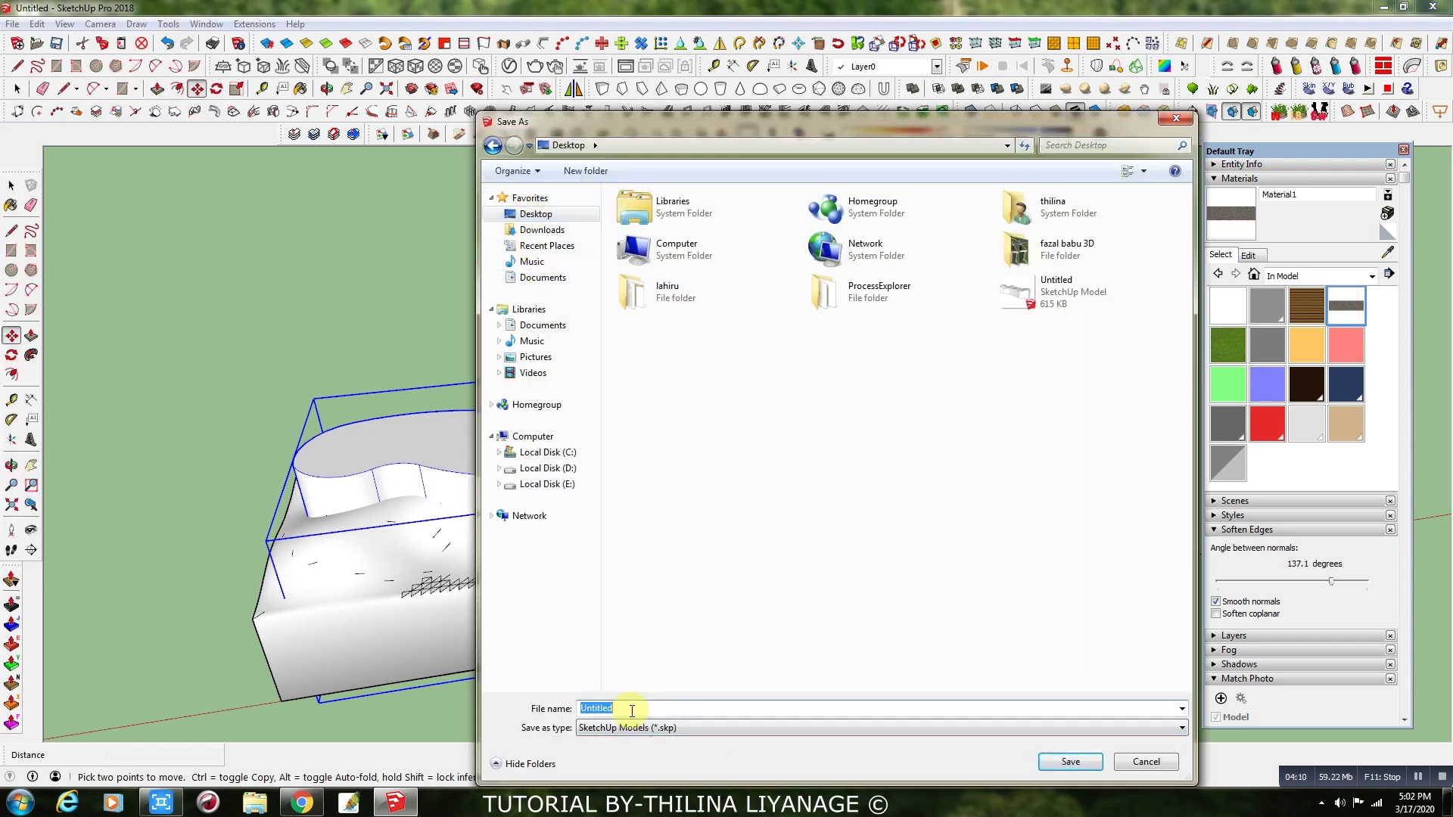
{"action": "type", "text": "test"}
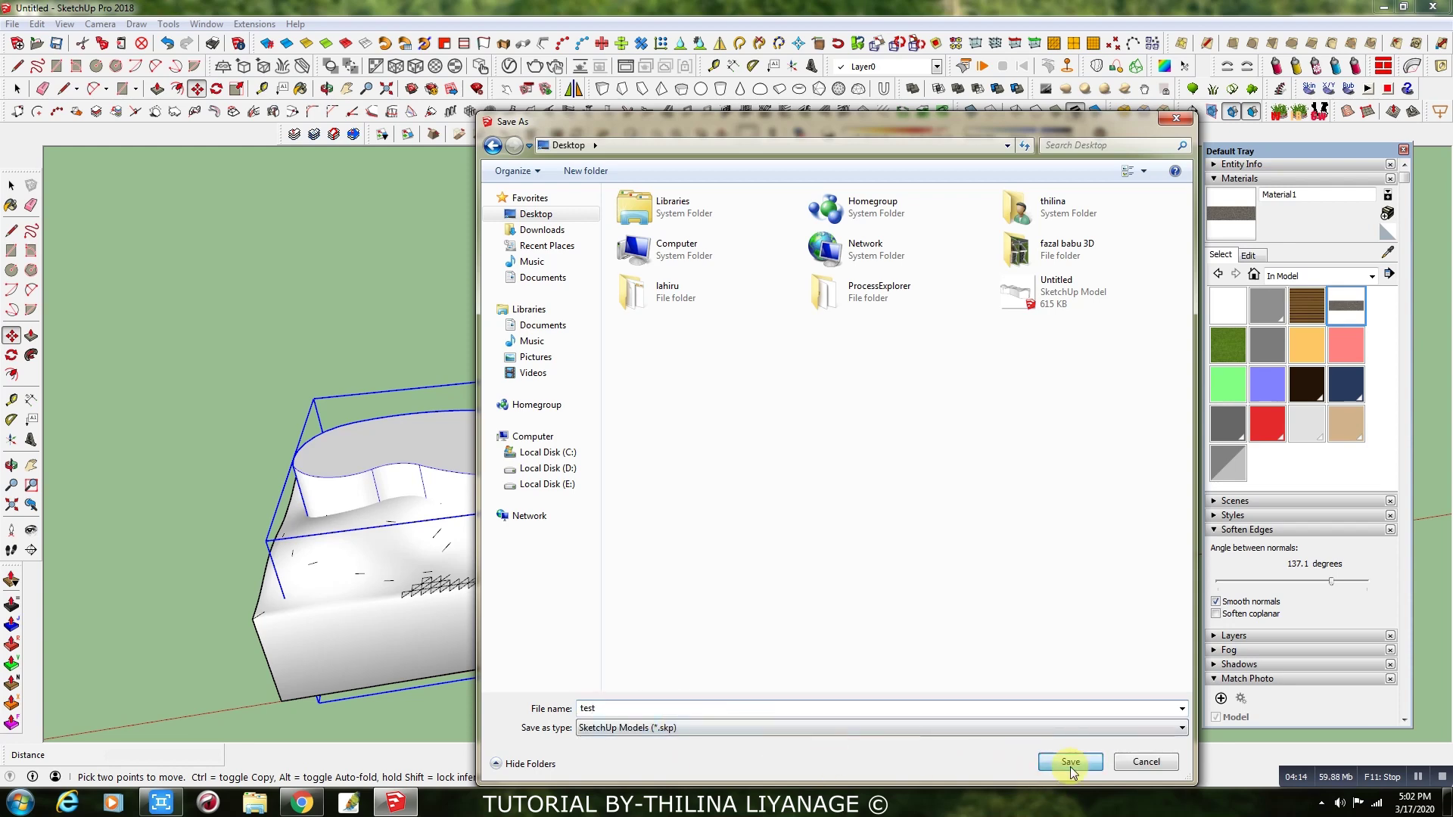
{"action": "left_click", "coordinate": [1070, 764]}
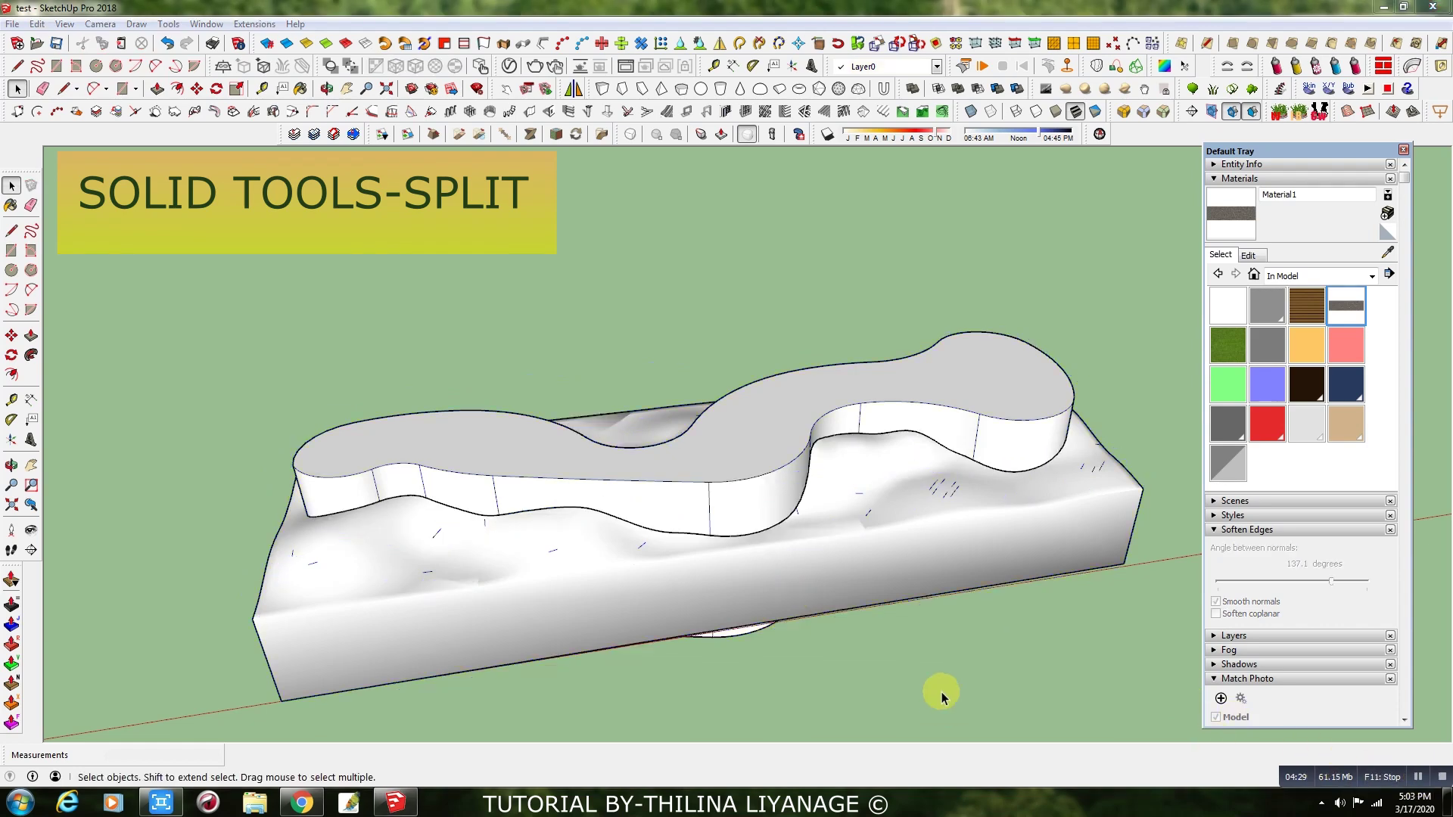
- Move the outer terrain piece with the winding opening along the red axis, well clear of the winding pieces
{"action": "middle_click_drag", "start_coordinate": [936, 679], "coordinate": [832, 678]}
{"action": "scroll", "coordinate": [428, 496], "scroll_direction": "down", "scroll_amount": 4}
{"action": "middle_click_drag", "start_coordinate": [619, 558], "coordinate": [637, 616]}
{"action": "key", "text": "space"}
{"action": "left_click", "coordinate": [603, 539]}
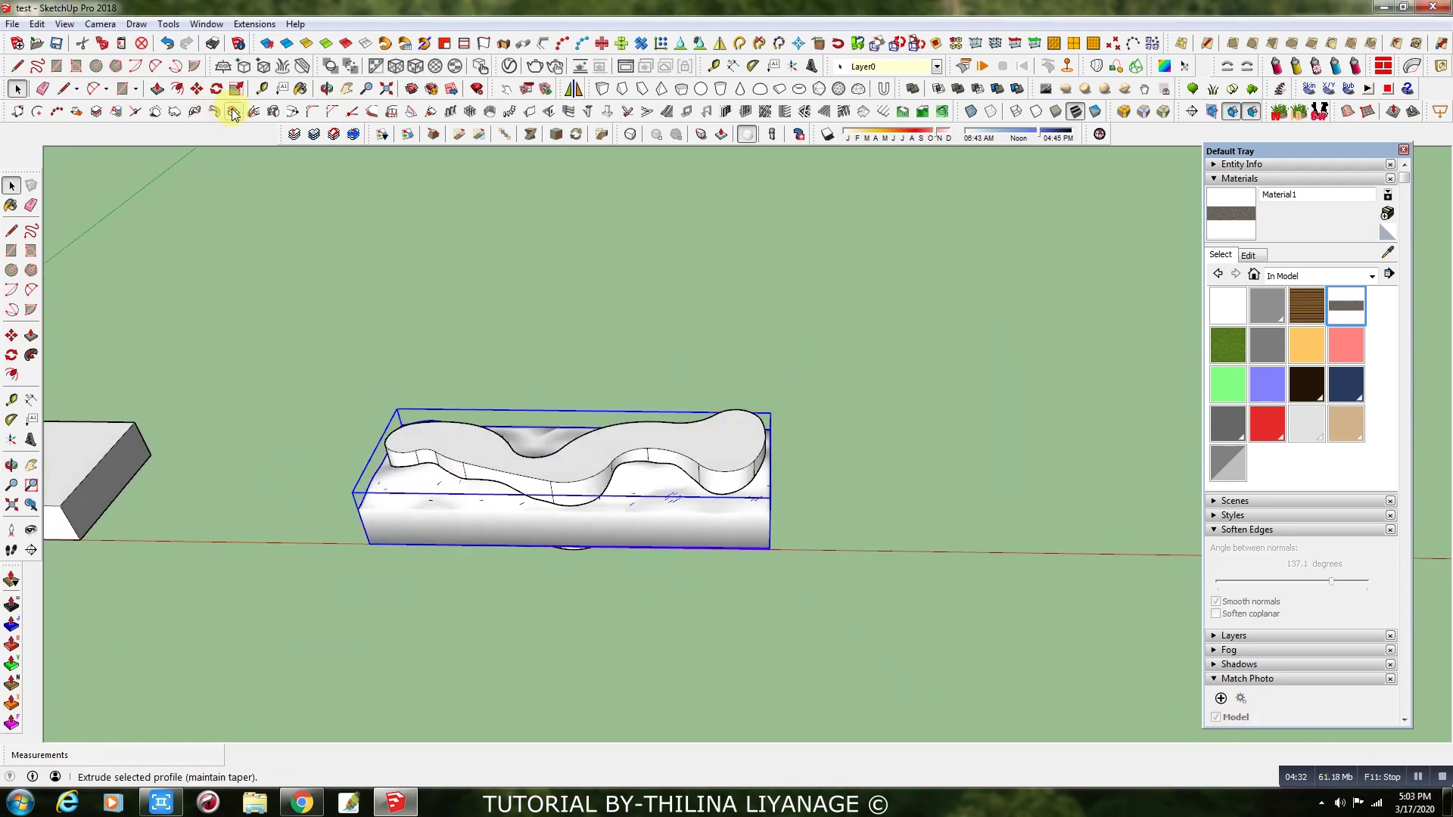
{"action": "left_click", "coordinate": [197, 89]}
{"action": "scroll", "coordinate": [405, 562], "scroll_direction": "down", "scroll_amount": 1}
{"action": "left_click", "coordinate": [405, 562]}
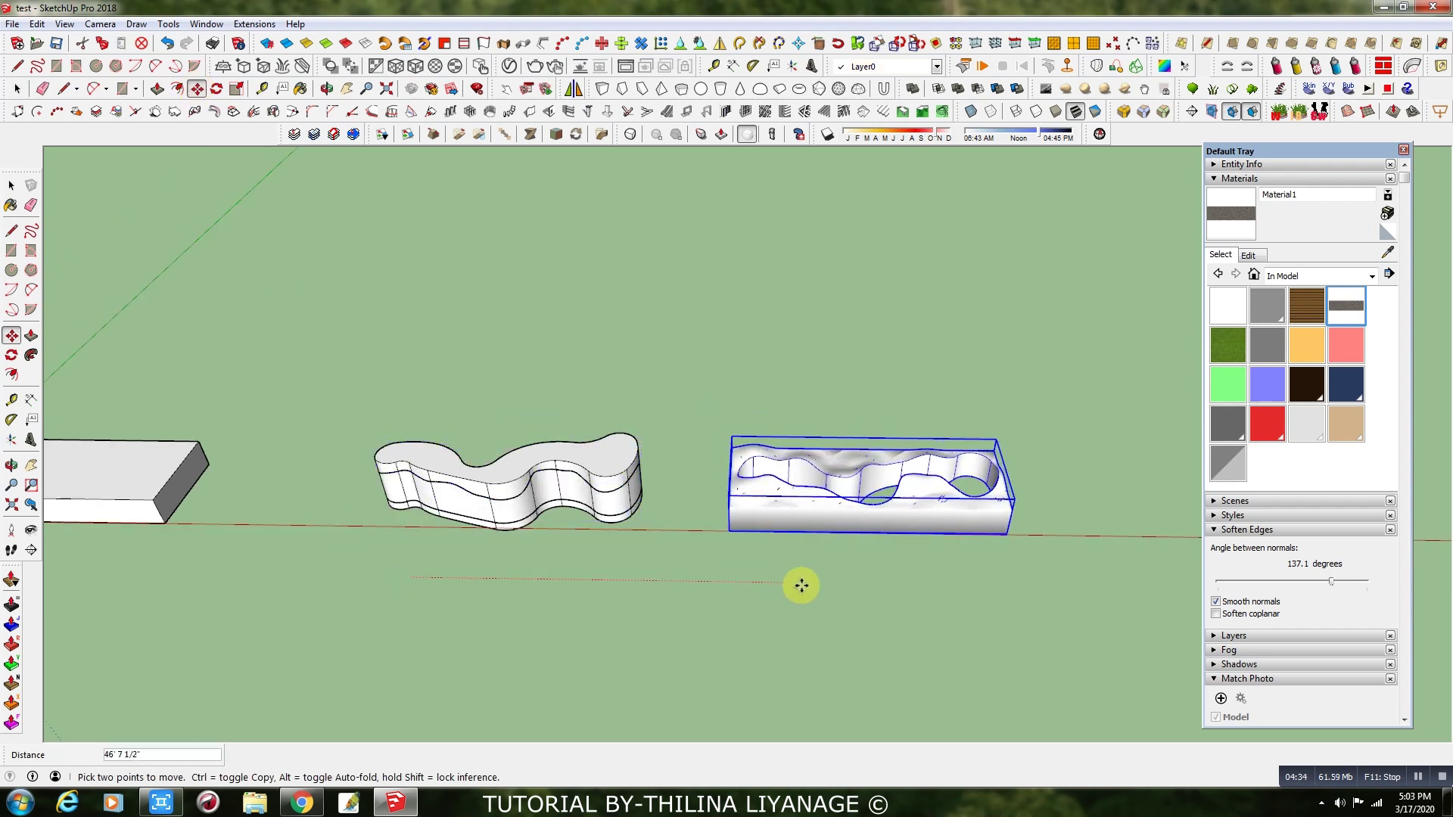
{"action": "left_click", "coordinate": [814, 587]}
- Move the leftover winding group about 20' along the green axis, away from the terrain-topped winding piece
{"action": "left_click", "coordinate": [22, 90]}
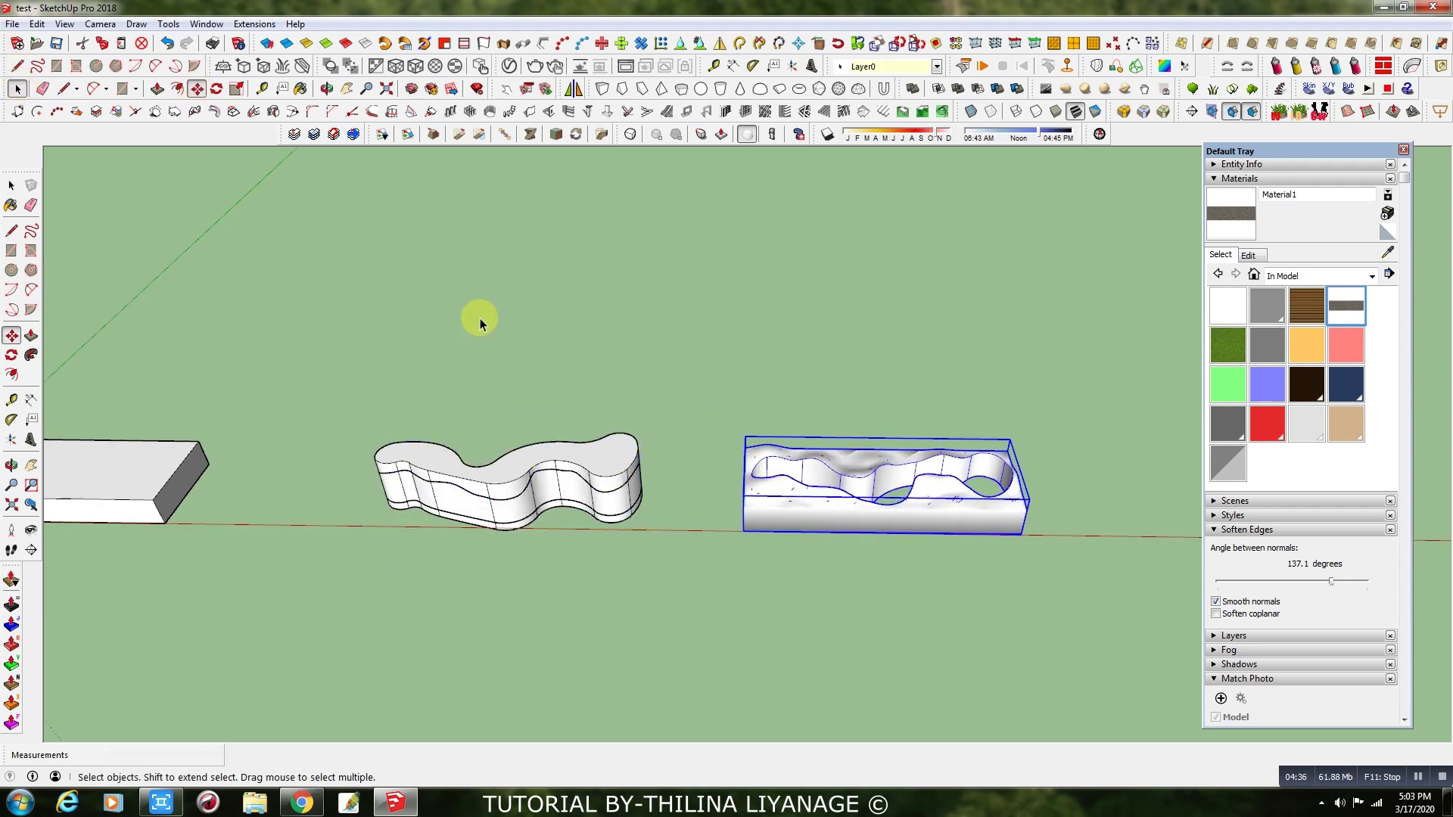
{"action": "left_click", "coordinate": [551, 457]}
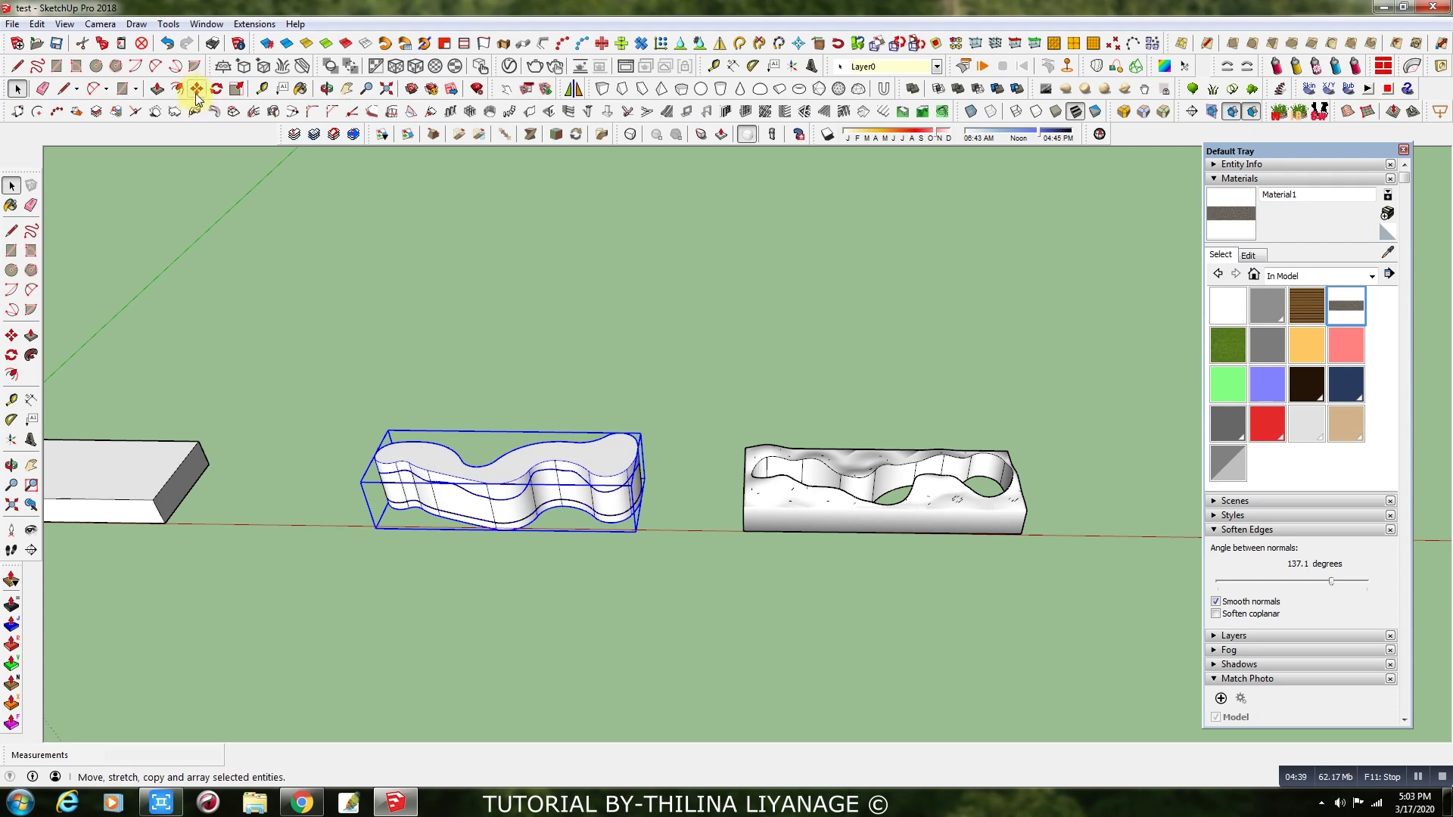
{"action": "key", "text": "m"}
{"action": "left_click", "coordinate": [714, 624]}
{"action": "key", "text": "ctrl"}
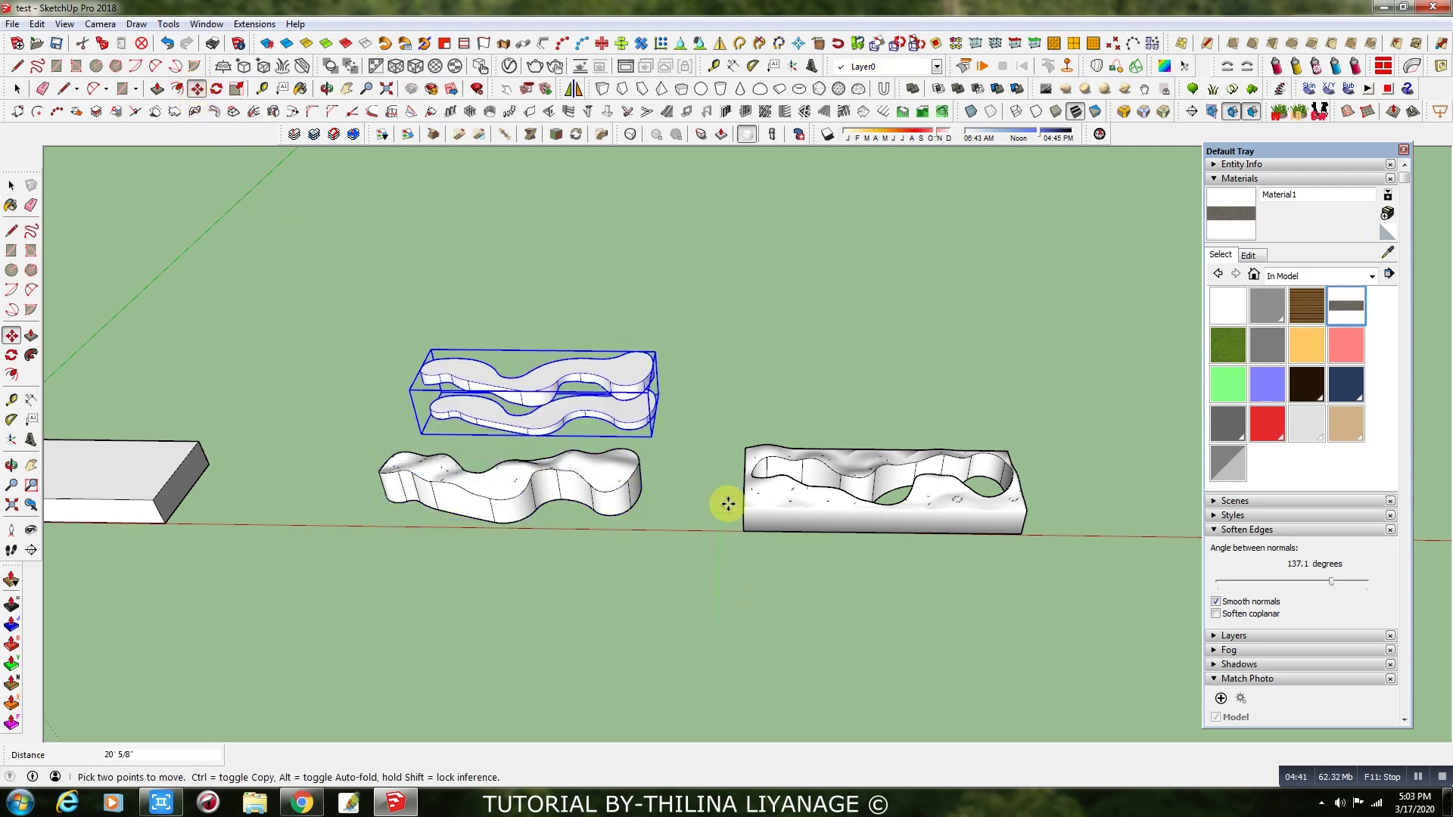
{"action": "left_click", "coordinate": [728, 496]}
{"action": "left_click", "coordinate": [17, 89]}
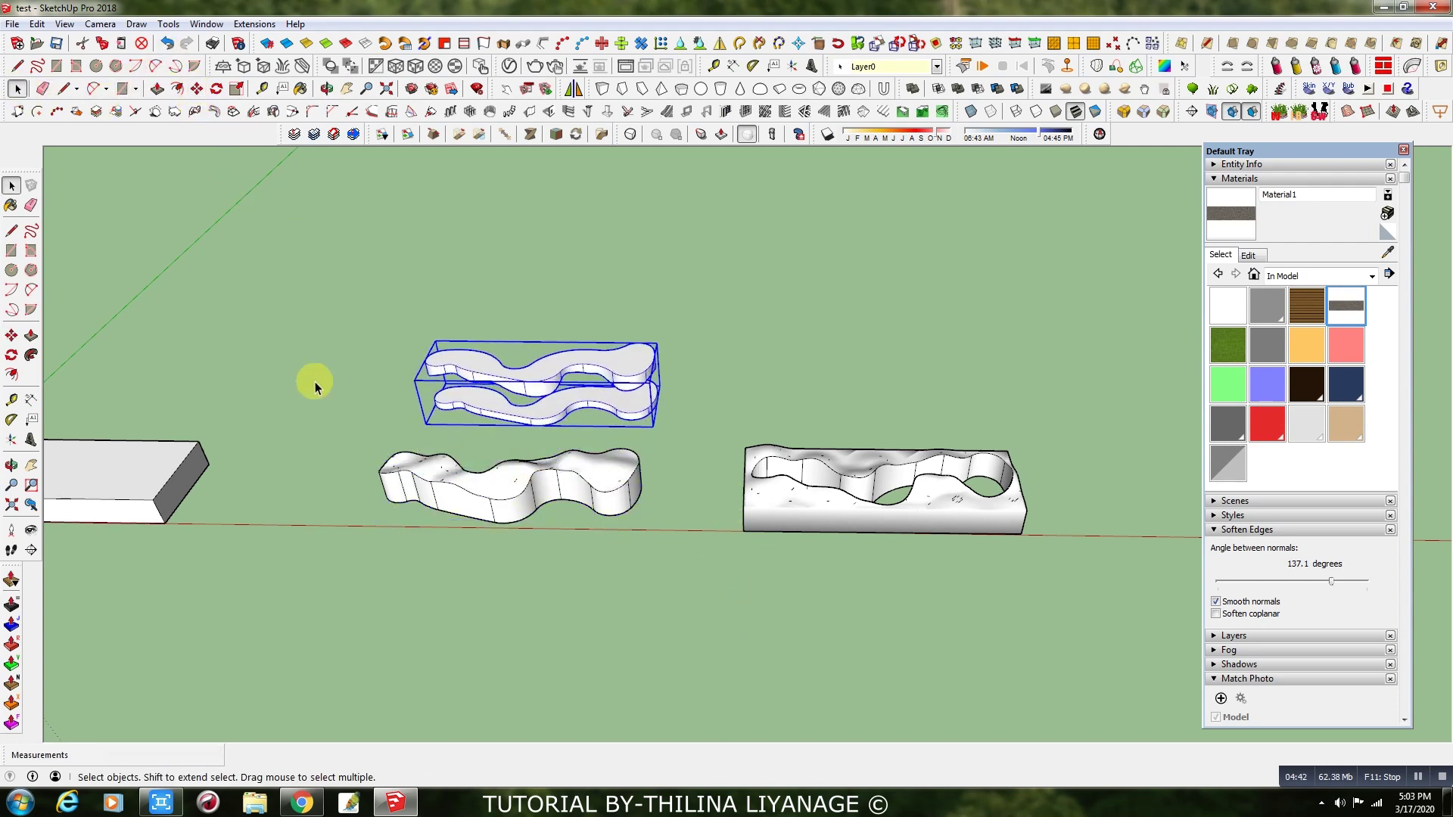
{"action": "left_click", "coordinate": [389, 533]}
- Delete the upper slab inside the leftover winding group, keeping only the thin lower slab, and close the group
{"action": "scroll", "coordinate": [510, 493], "scroll_direction": "up", "scroll_amount": 5}
{"action": "mouse_move", "coordinate": [480, 480]}
{"action": "middle_mouse_down"}
{"action": "mouse_move", "coordinate": [876, 447]}
{"action": "mouse_move", "coordinate": [781, 481]}
{"action": "mouse_move", "coordinate": [885, 464]}
{"action": "mouse_move", "coordinate": [966, 383]}
{"action": "mouse_move", "coordinate": [967, 334]}
{"action": "mouse_move", "coordinate": [668, 416]}
{"action": "mouse_move", "coordinate": [552, 497]}
{"action": "mouse_move", "coordinate": [513, 674]}
{"action": "mouse_move", "coordinate": [607, 538]}
{"action": "mouse_move", "coordinate": [551, 447]}
{"action": "mouse_move", "coordinate": [477, 480]}
{"action": "mouse_move", "coordinate": [433, 529]}
{"action": "mouse_move", "coordinate": [424, 600]}
{"action": "mouse_move", "coordinate": [425, 549]}
{"action": "mouse_move", "coordinate": [436, 596]}
{"action": "mouse_move", "coordinate": [436, 558]}
{"action": "mouse_move", "coordinate": [438, 578]}
{"action": "mouse_move", "coordinate": [637, 536]}
{"action": "middle_mouse_up"}
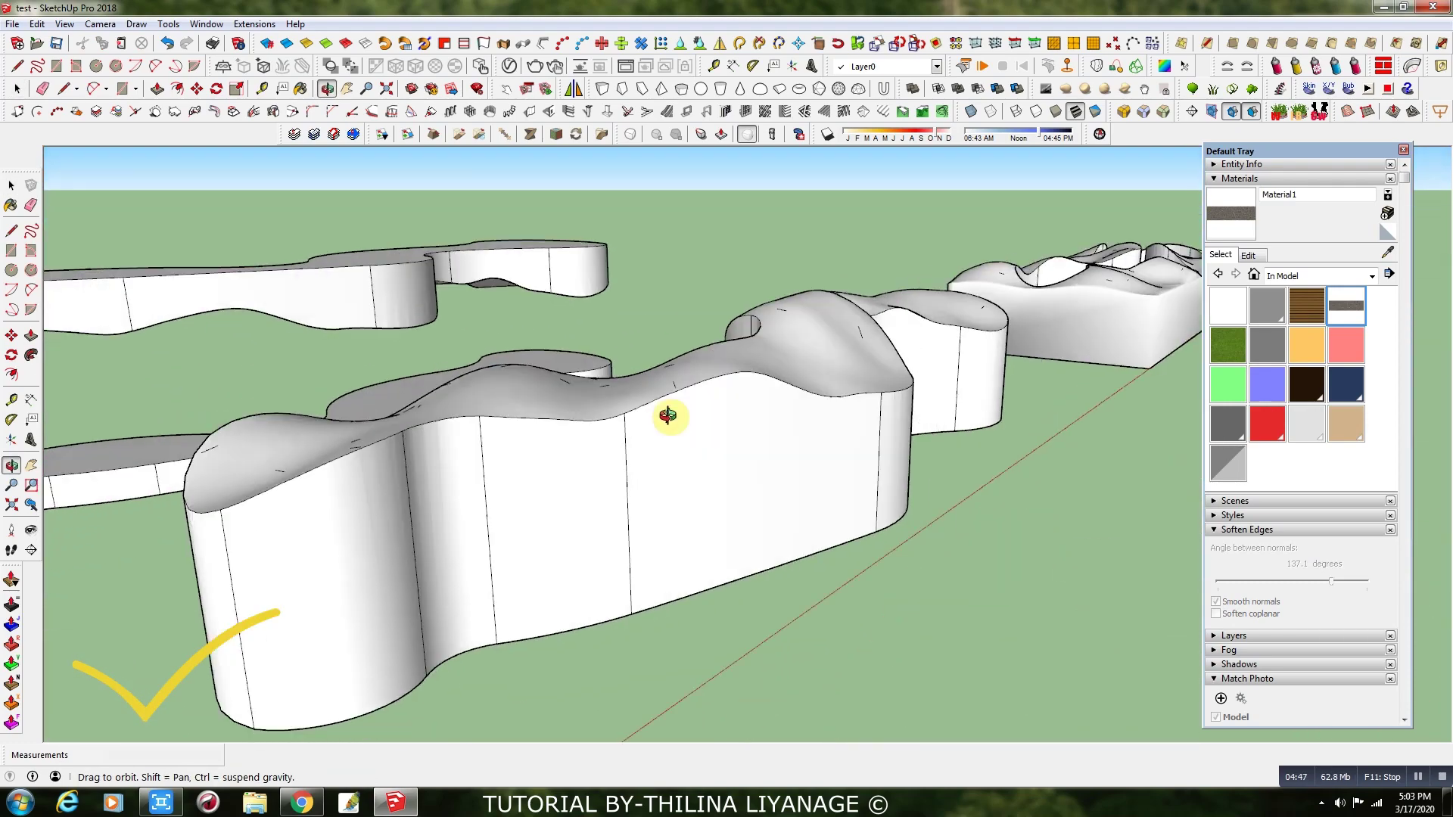
{"action": "scroll", "coordinate": [598, 542], "scroll_direction": "up", "scroll_amount": 1}
{"action": "scroll", "coordinate": [598, 541], "scroll_direction": "down", "scroll_amount": 3}
{"action": "scroll", "coordinate": [439, 578], "scroll_direction": "down", "scroll_amount": 3}
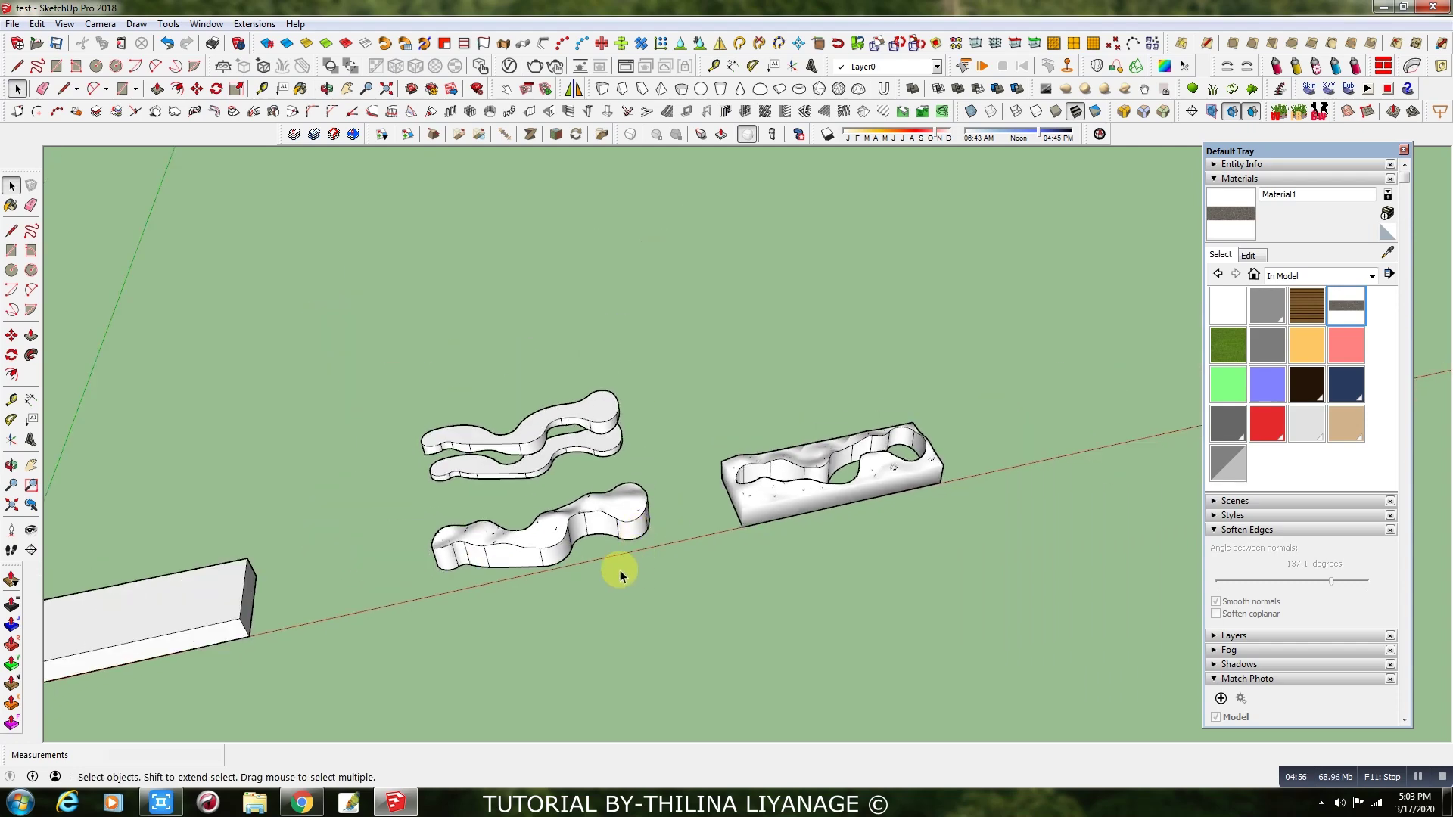
{"action": "scroll", "coordinate": [619, 575], "scroll_direction": "up", "scroll_amount": 3}
{"action": "double_click", "coordinate": [588, 340]}
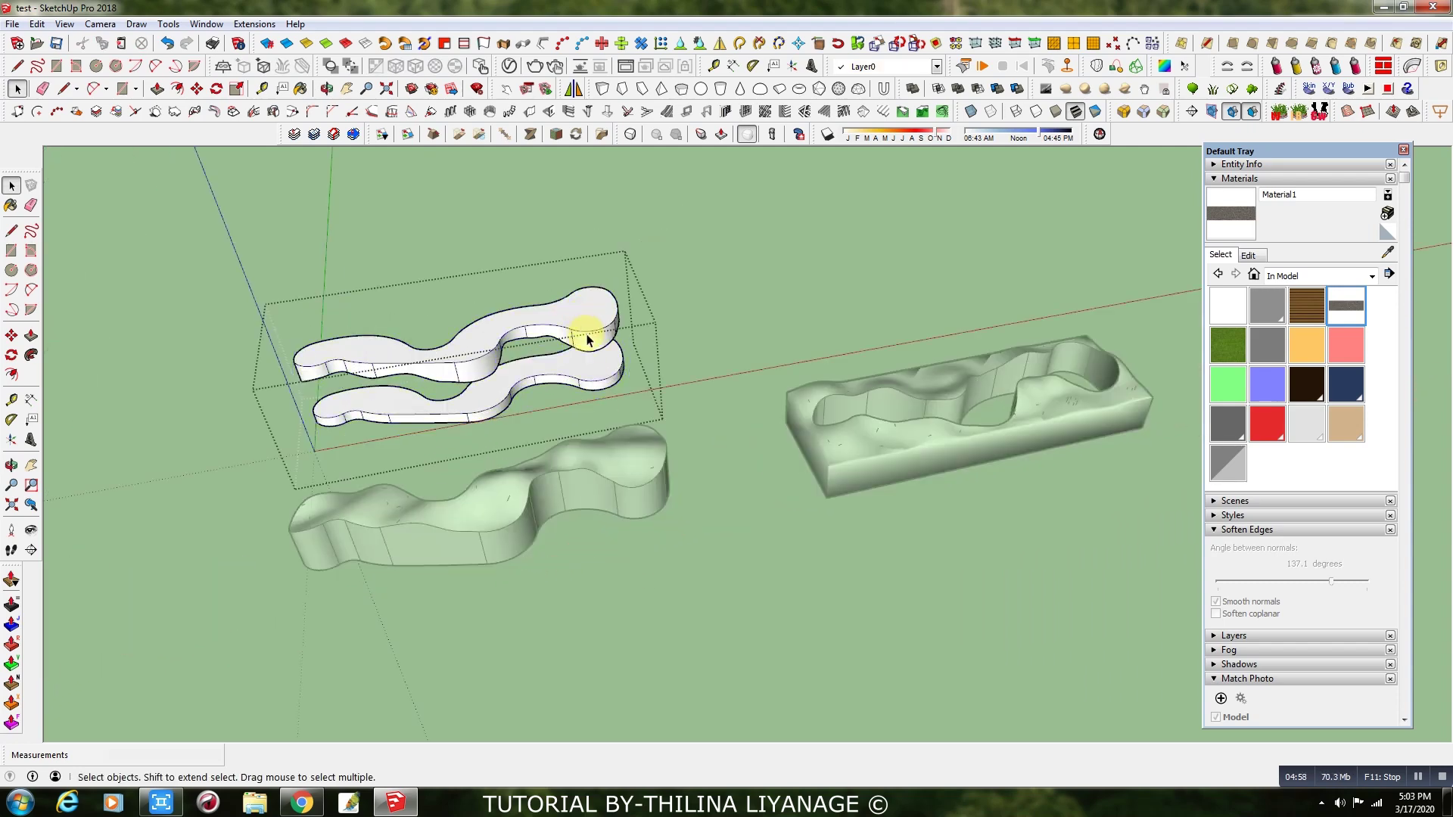
{"action": "mouse_move", "coordinate": [588, 335]}
{"action": "middle_mouse_down"}
{"action": "mouse_move", "coordinate": [503, 230]}
{"action": "mouse_move", "coordinate": [380, 318]}
{"action": "middle_mouse_up"}
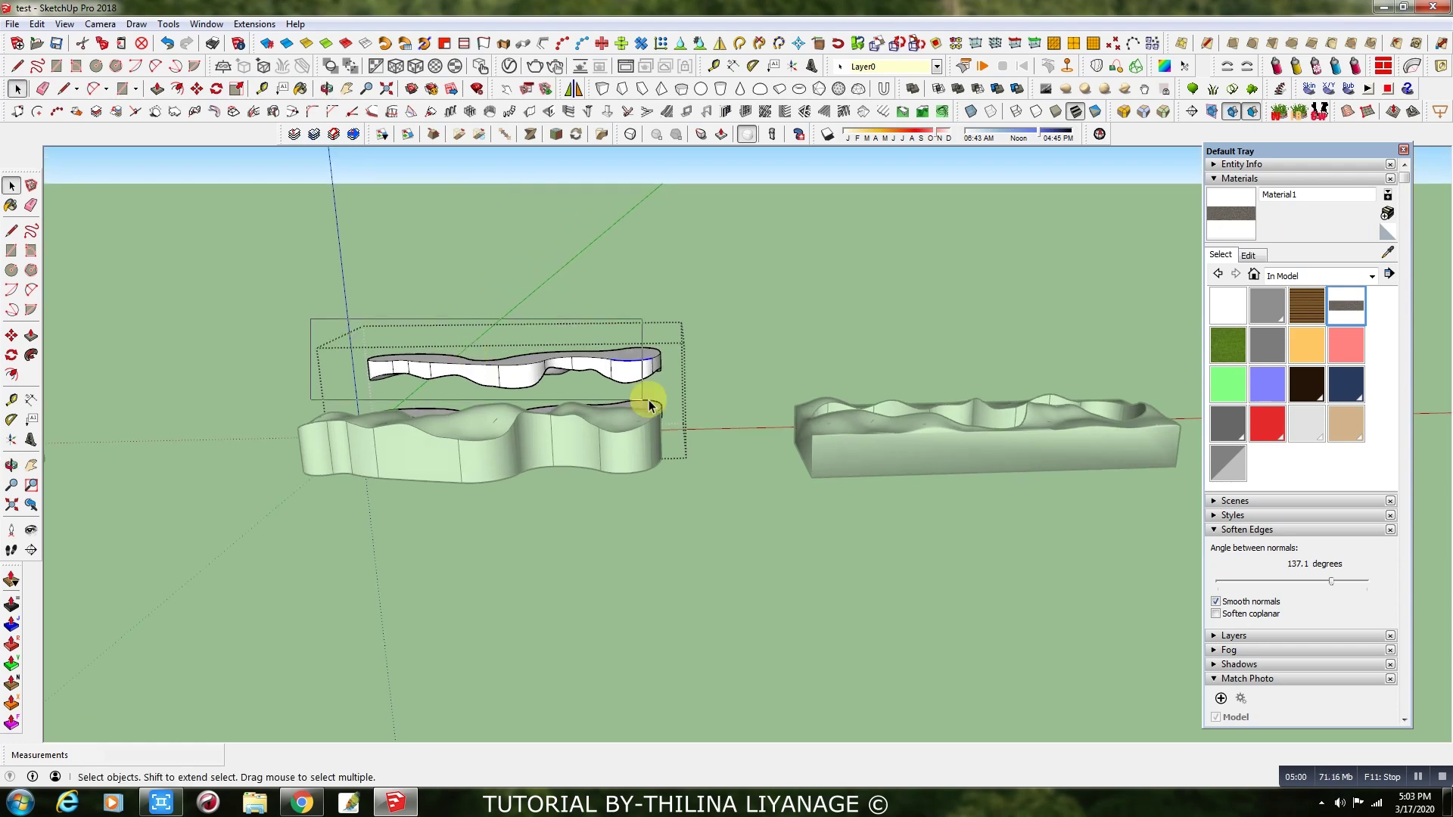
{"action": "key", "text": "ctrl+a"}
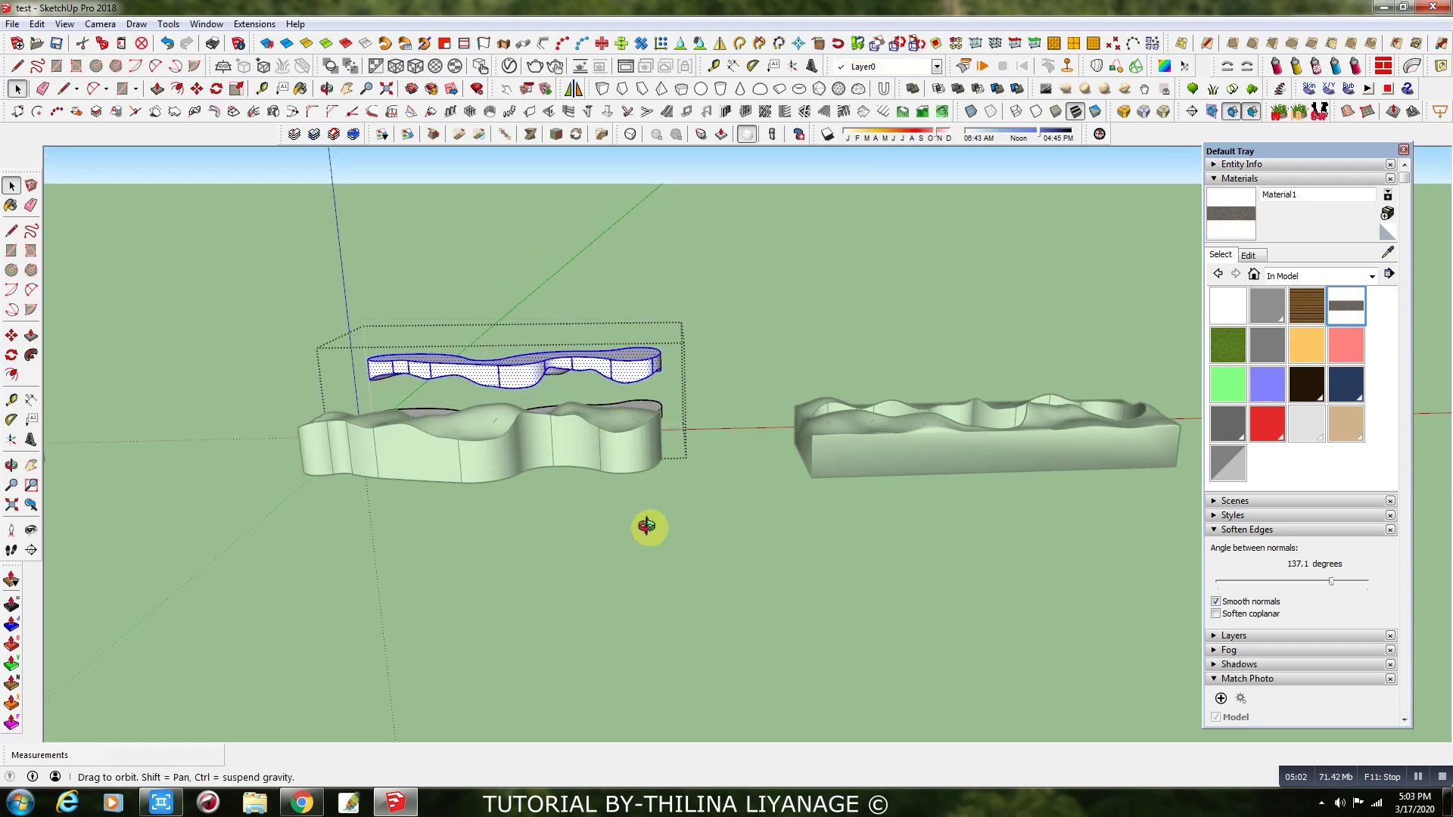
{"action": "middle_click_drag", "start_coordinate": [647, 526], "coordinate": [551, 438]}
{"action": "key", "text": "Delete"}
{"action": "scroll", "coordinate": [551, 438], "scroll_direction": "up", "scroll_amount": 1}
{"action": "left_click", "coordinate": [545, 447]}
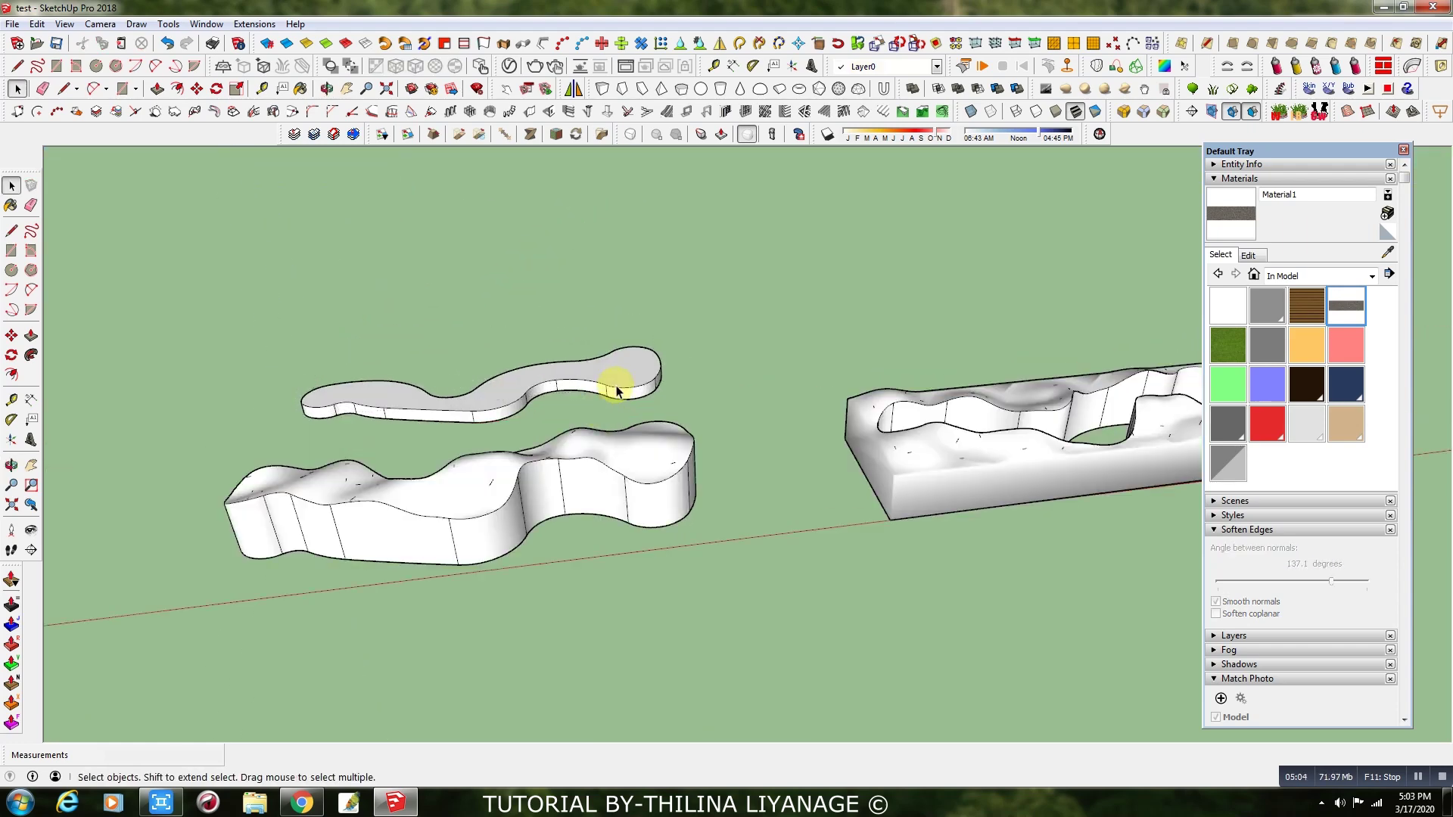
- Move the thin winding slab back beneath the terrain-topped winding piece and align its upper edge with that piece's base
{"action": "left_click", "coordinate": [615, 394]}
{"action": "middle_click_drag", "start_coordinate": [671, 457], "coordinate": [338, 571]}
{"action": "left_click", "coordinate": [197, 89]}
{"action": "left_click", "coordinate": [791, 388]}
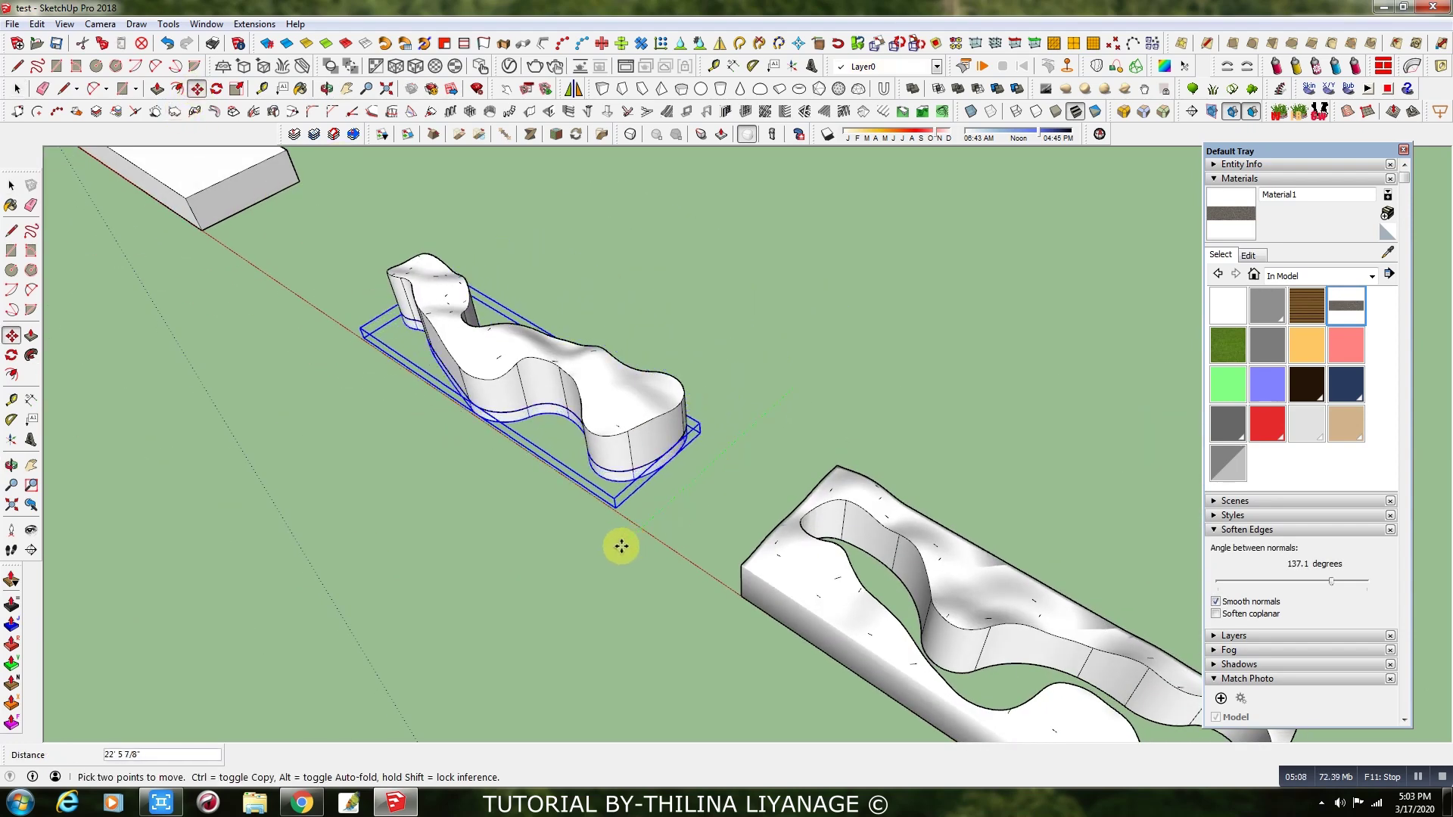
{"action": "scroll", "coordinate": [658, 431], "scroll_direction": "up", "scroll_amount": 5}
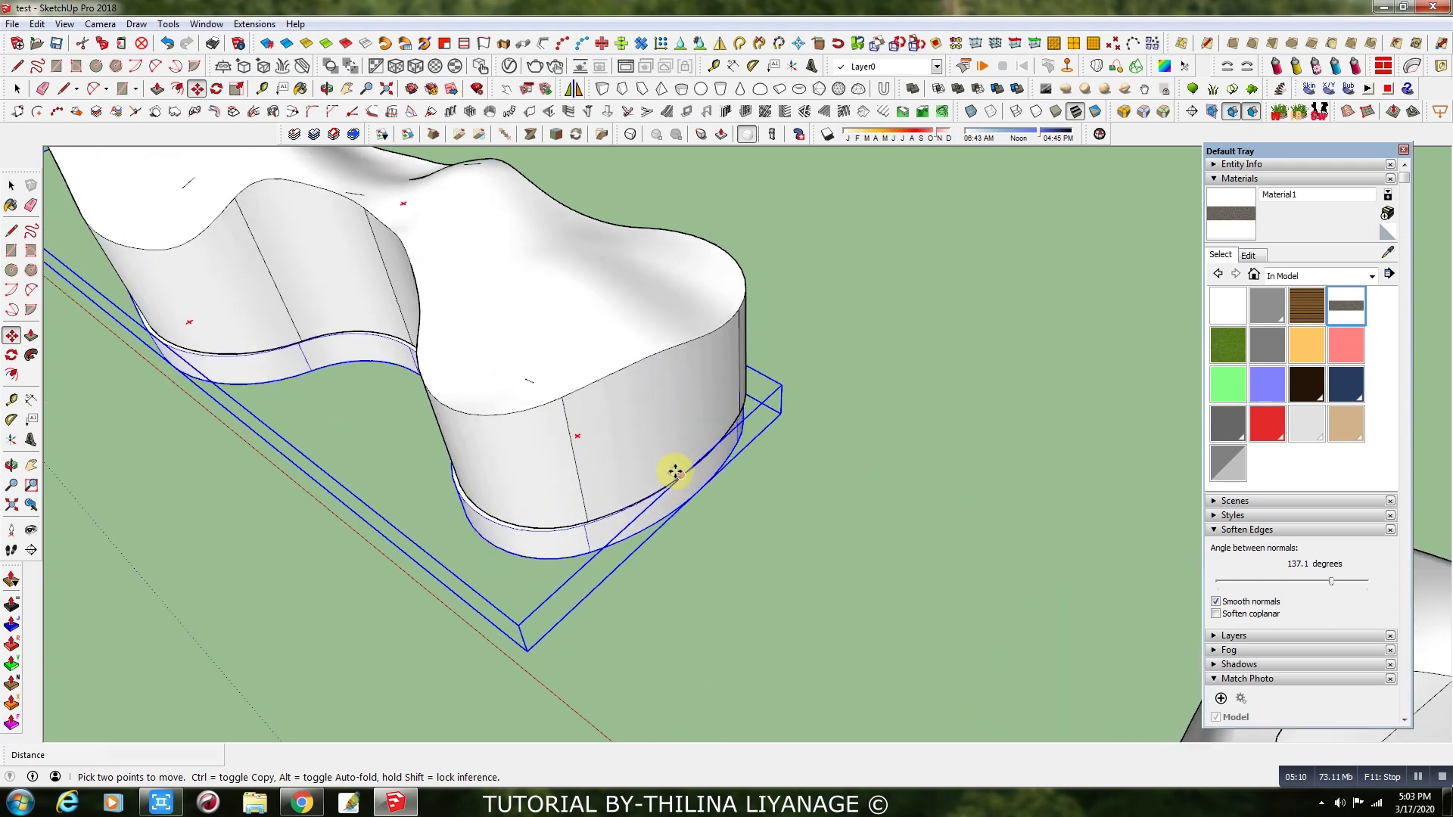
{"action": "scroll", "coordinate": [675, 473], "scroll_direction": "up", "scroll_amount": 4}
{"action": "key", "text": "Escape"}
{"action": "left_click", "coordinate": [515, 538]}
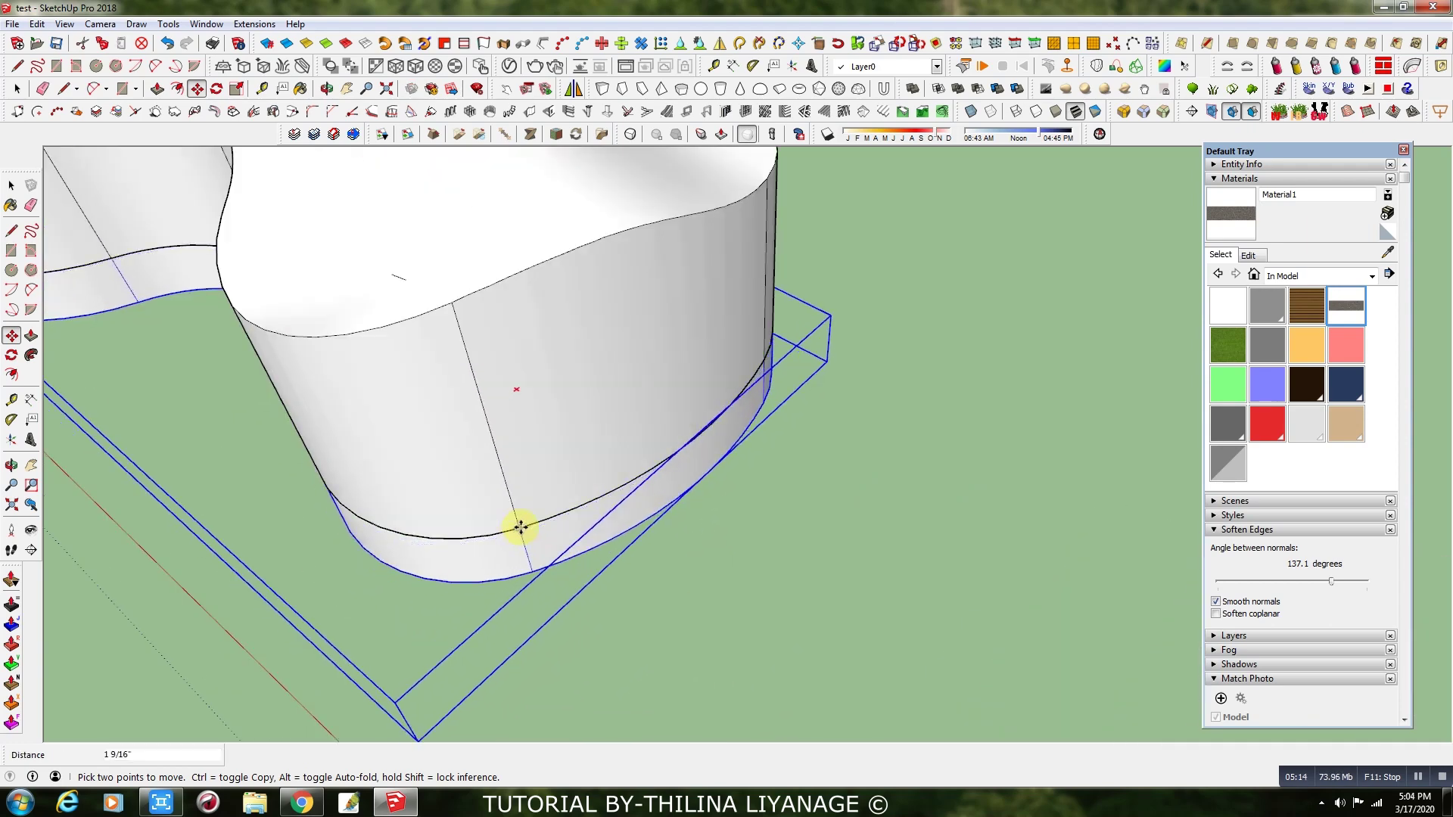
- Open the thin slab's group and offset the outline of its underside face outward to form a surrounding ring face
{"action": "scroll", "coordinate": [618, 572], "scroll_direction": "down", "scroll_amount": 3}
{"action": "mouse_move", "coordinate": [646, 470]}
{"action": "middle_mouse_down"}
{"action": "mouse_move", "coordinate": [753, 344]}
{"action": "mouse_move", "coordinate": [775, 409]}
{"action": "mouse_move", "coordinate": [689, 419]}
{"action": "mouse_move", "coordinate": [791, 380]}
{"action": "mouse_move", "coordinate": [630, 291]}
{"action": "middle_mouse_up"}
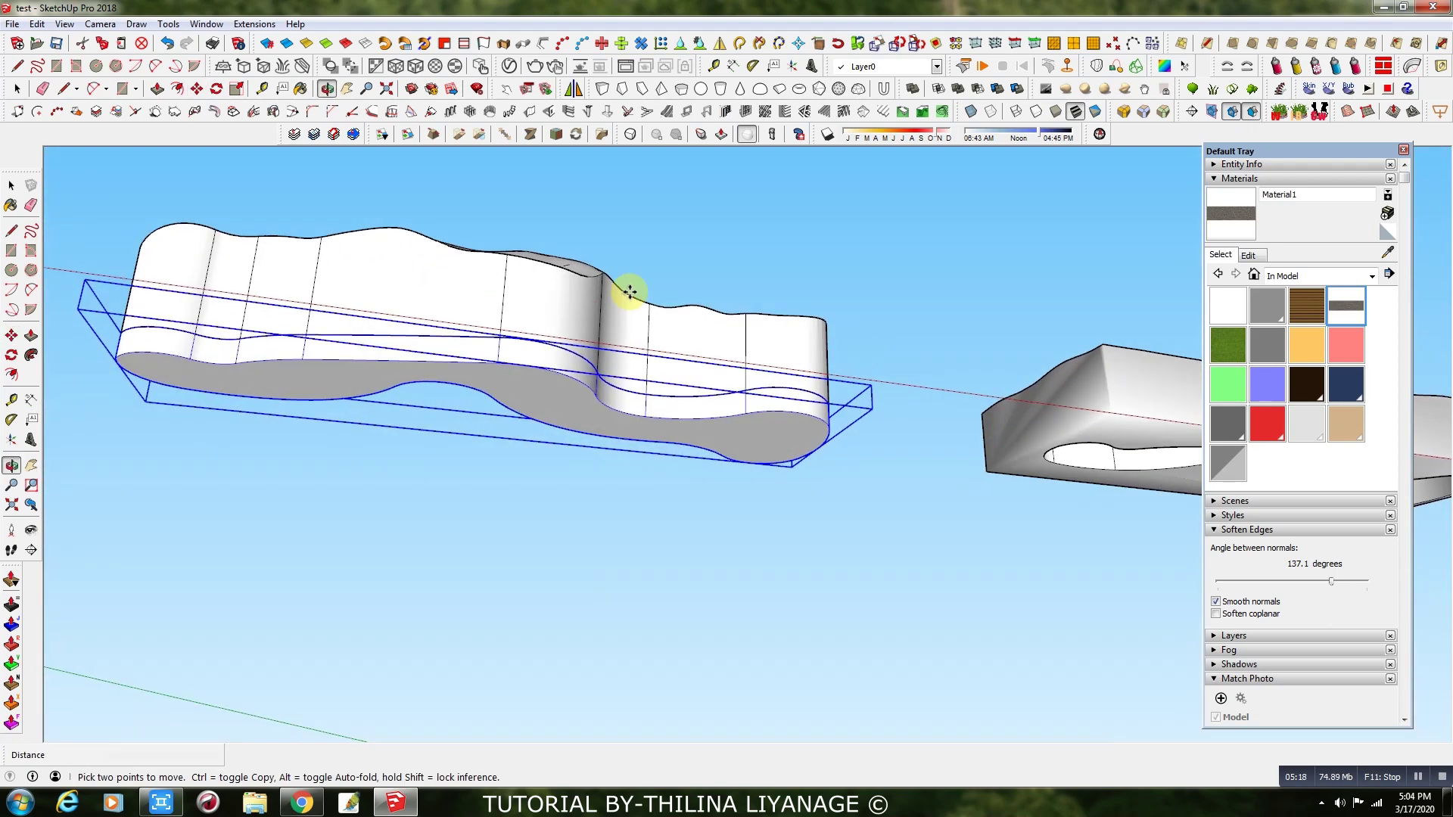
{"action": "left_click", "coordinate": [17, 89]}
{"action": "left_click", "coordinate": [484, 397]}
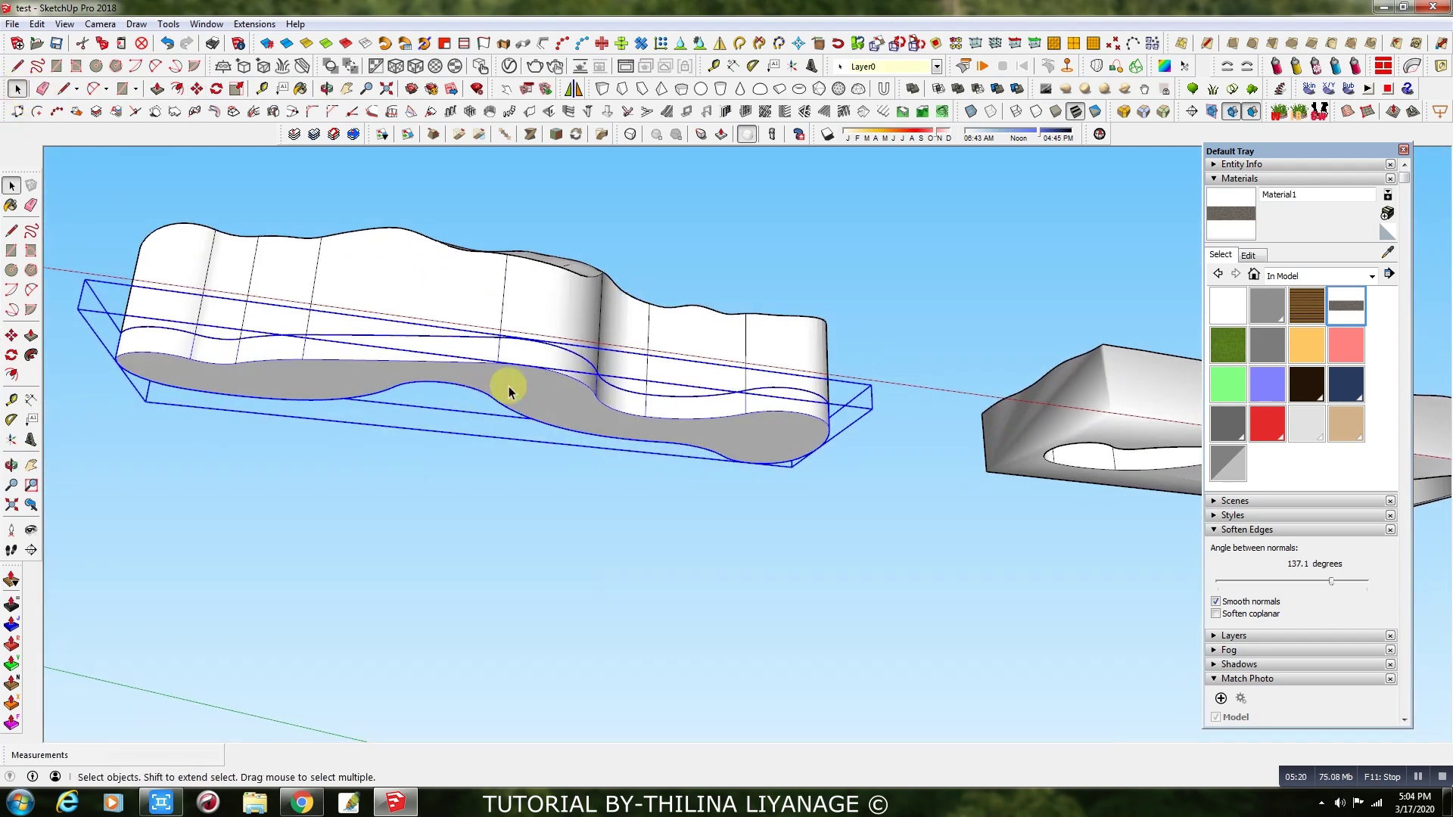
{"action": "double_click", "coordinate": [508, 392]}
{"action": "middle_click_drag", "start_coordinate": [506, 390], "coordinate": [683, 413]}
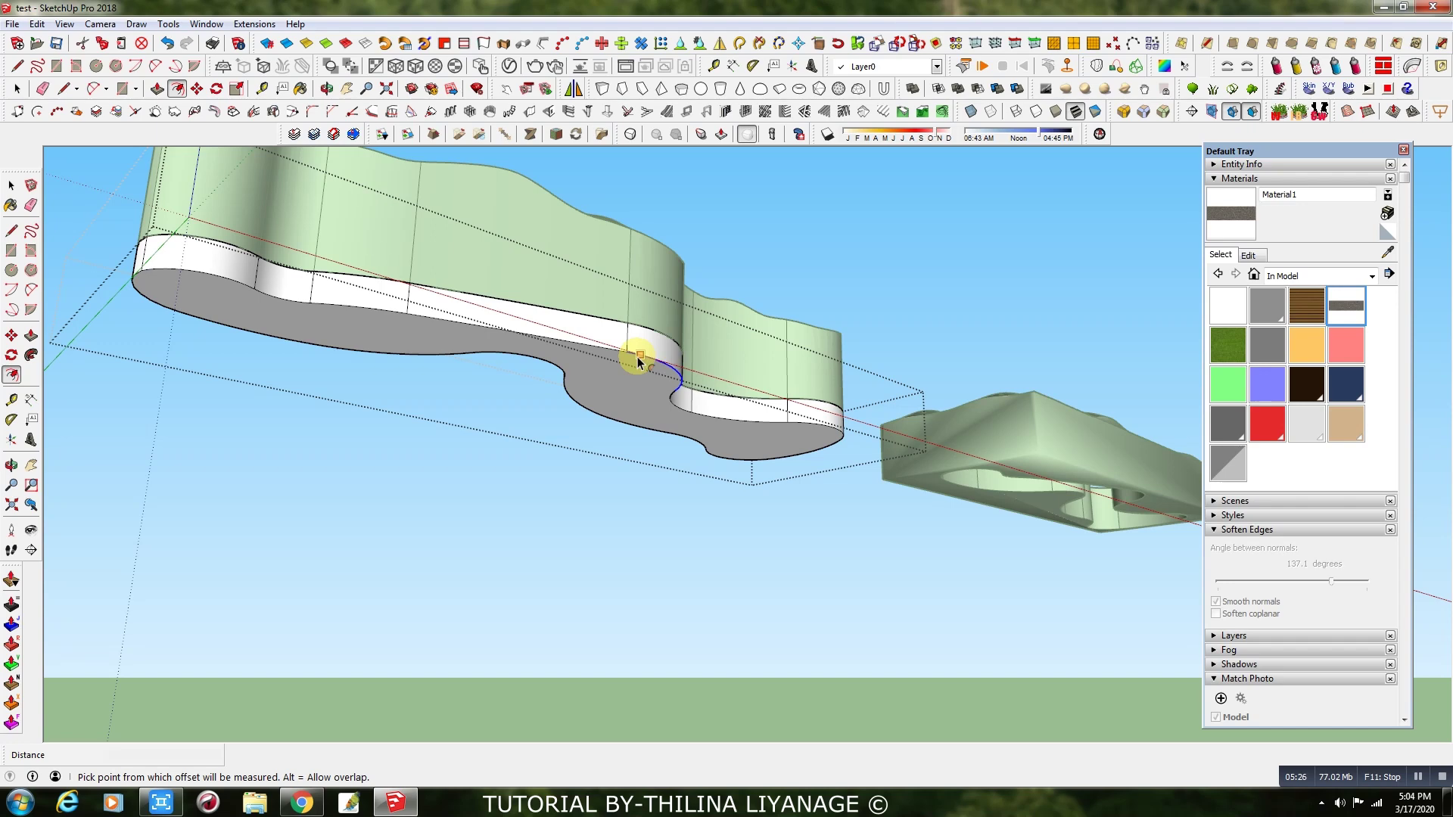
{"action": "left_click", "coordinate": [633, 372]}
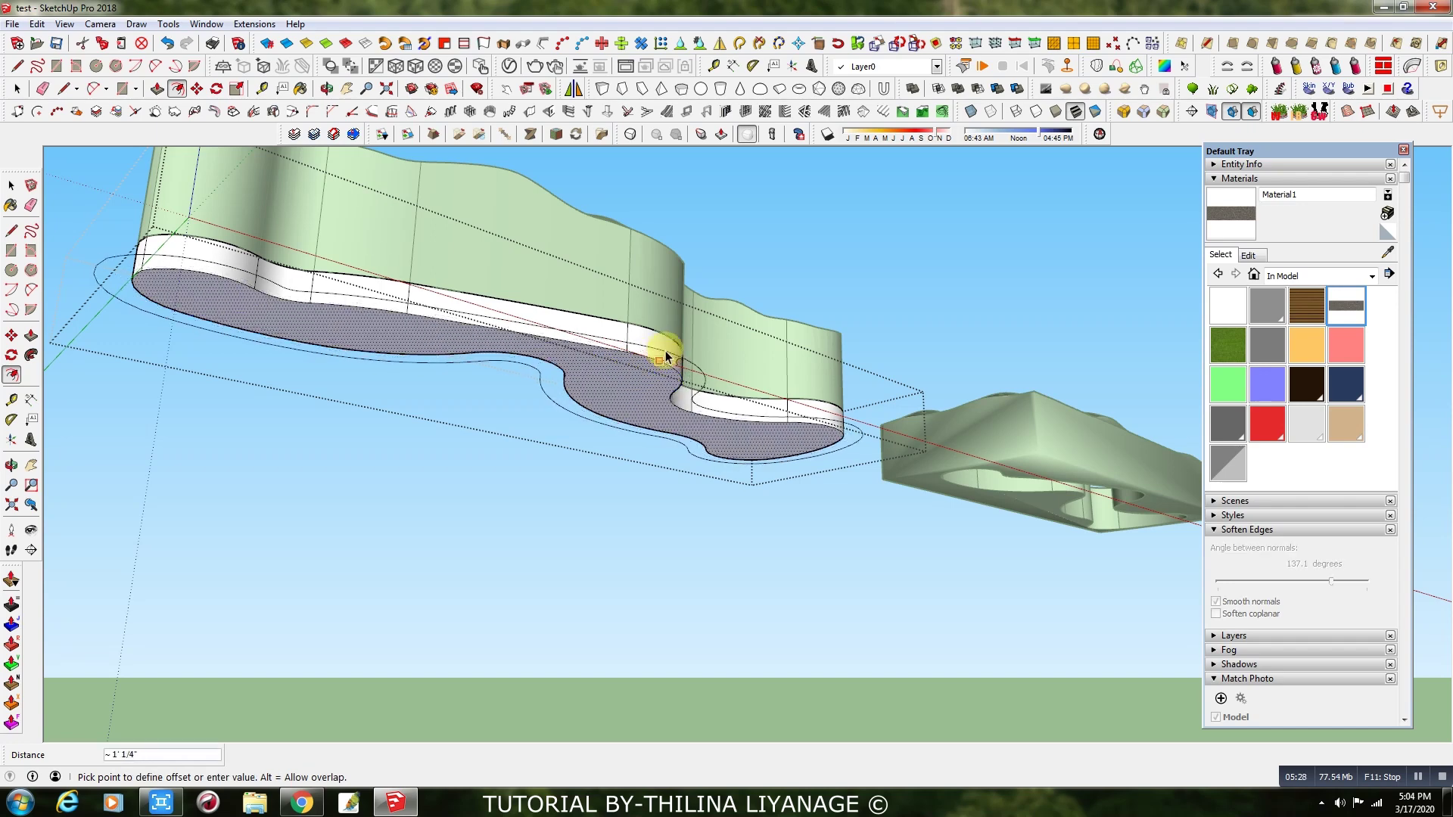
{"action": "middle_click_drag", "start_coordinate": [676, 354], "coordinate": [766, 568]}
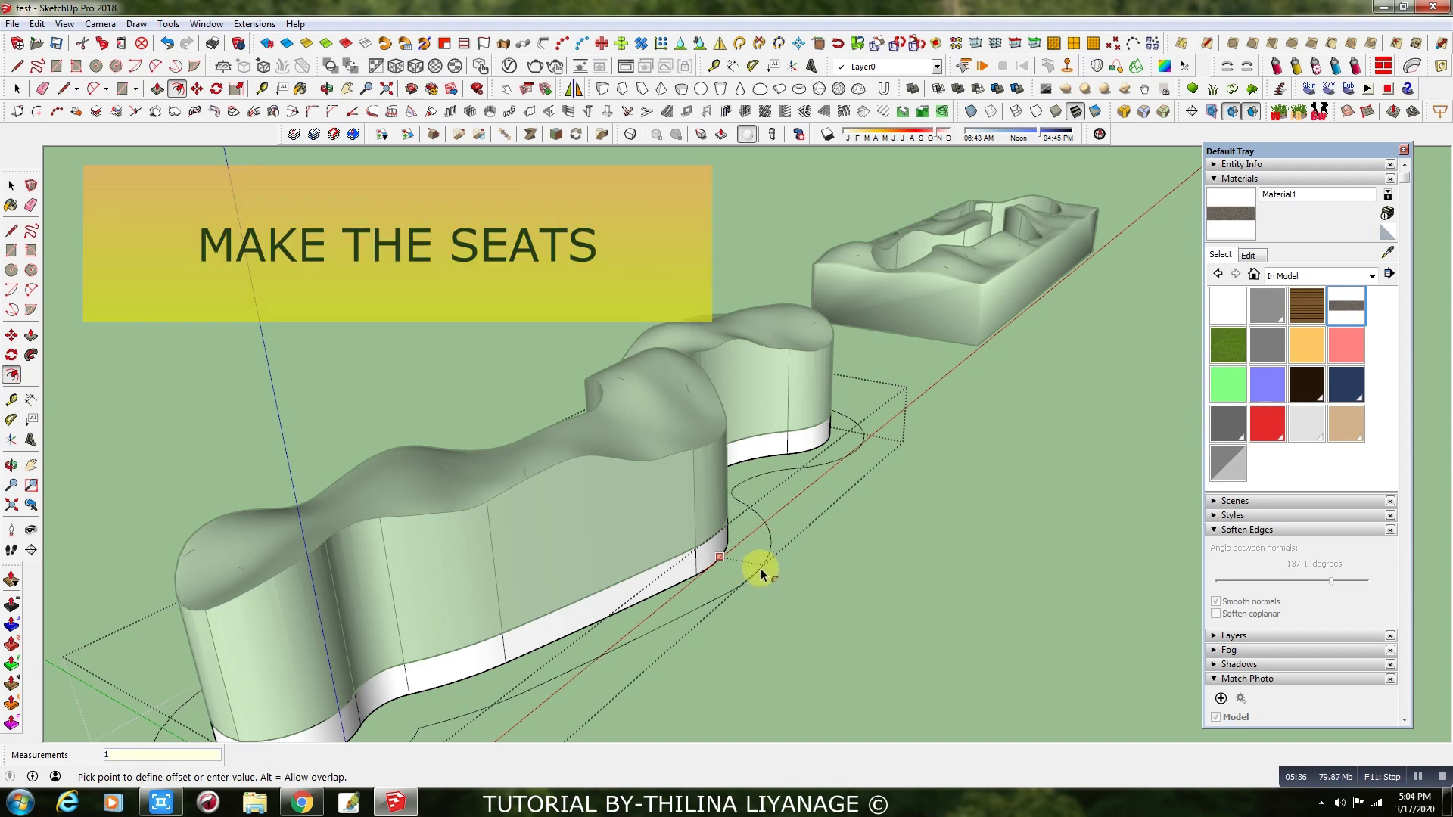
{"action": "key", "text": "Return"}
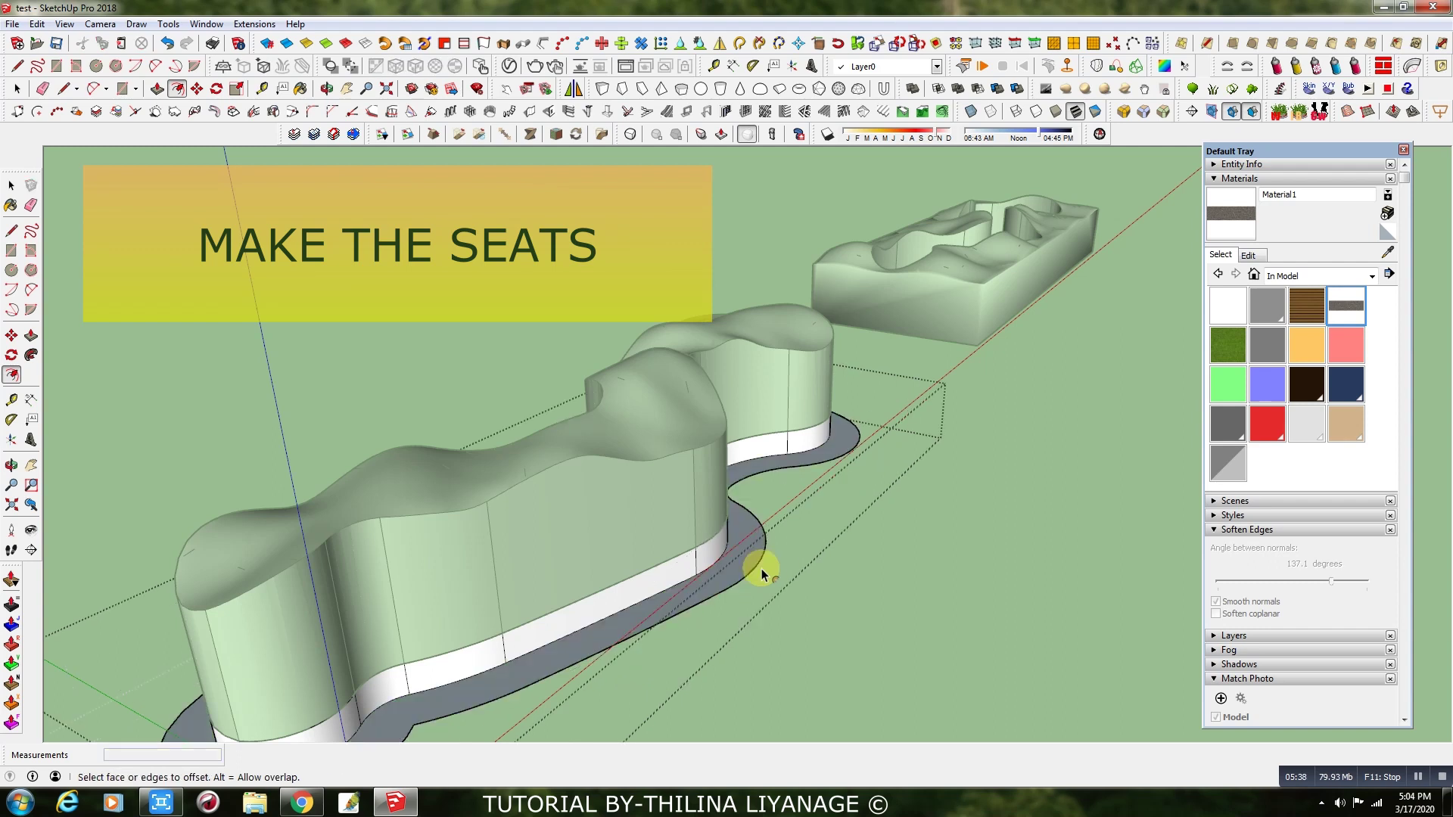
- Push/Pull the ring face upward about 2' 4" to form a seat around the winding piece, and close the group
{"action": "left_click", "coordinate": [158, 91]}
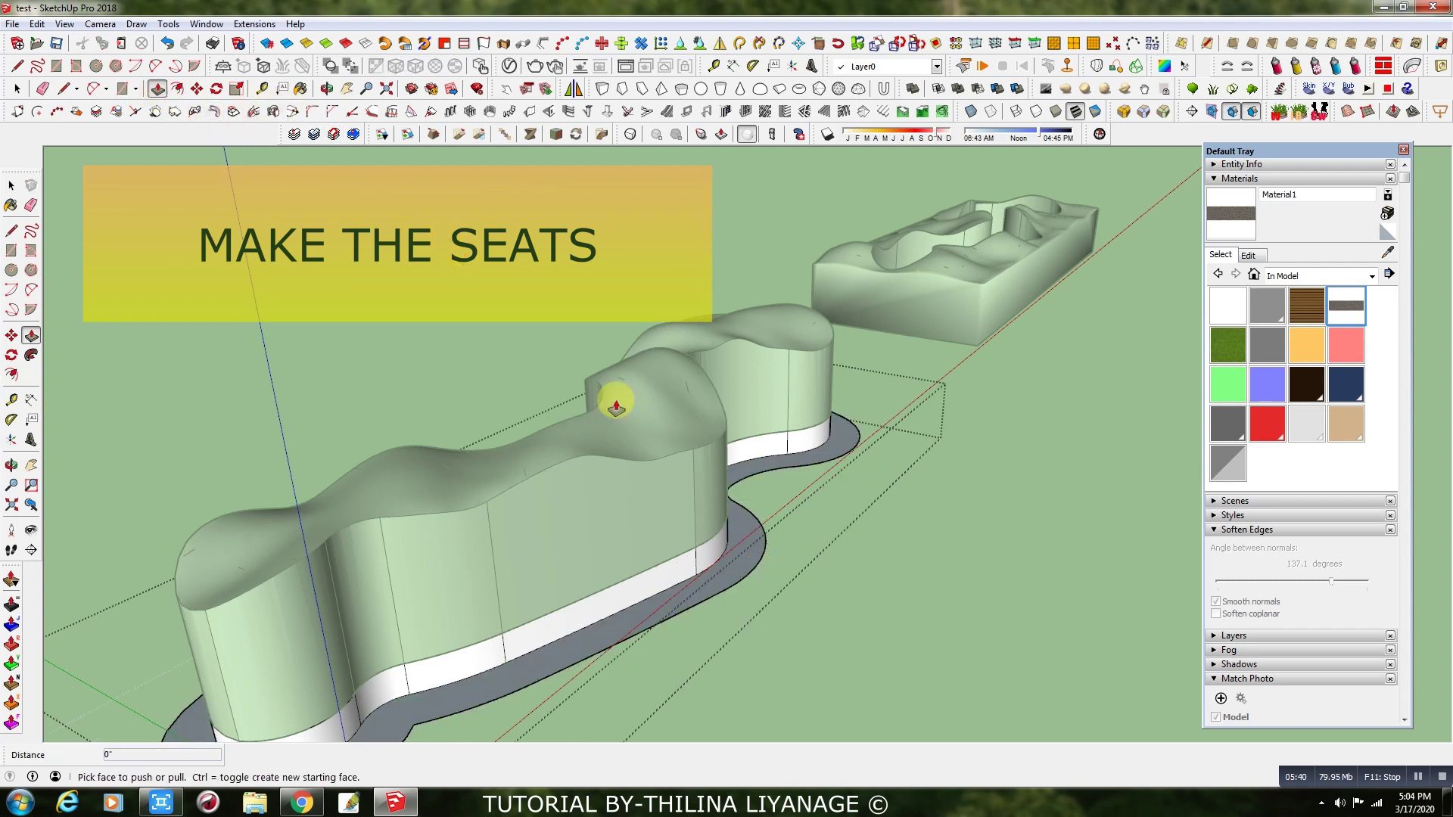
{"action": "left_click", "coordinate": [718, 566]}
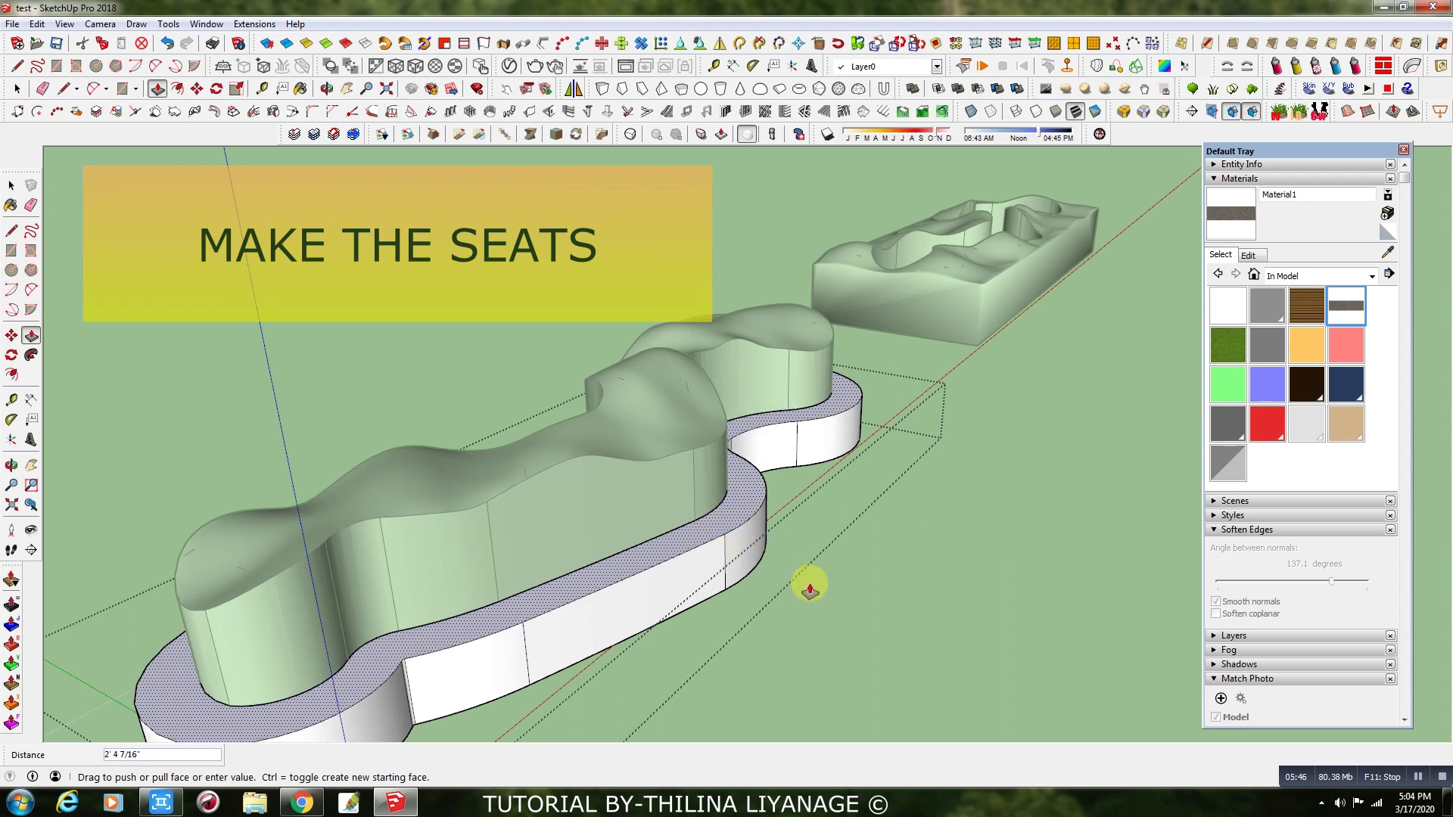
{"action": "left_click", "coordinate": [821, 589]}
{"action": "middle_click_drag", "start_coordinate": [823, 588], "coordinate": [591, 488]}
{"action": "left_click", "coordinate": [16, 90]}
{"action": "middle_click_drag", "start_coordinate": [766, 543], "coordinate": [625, 561]}
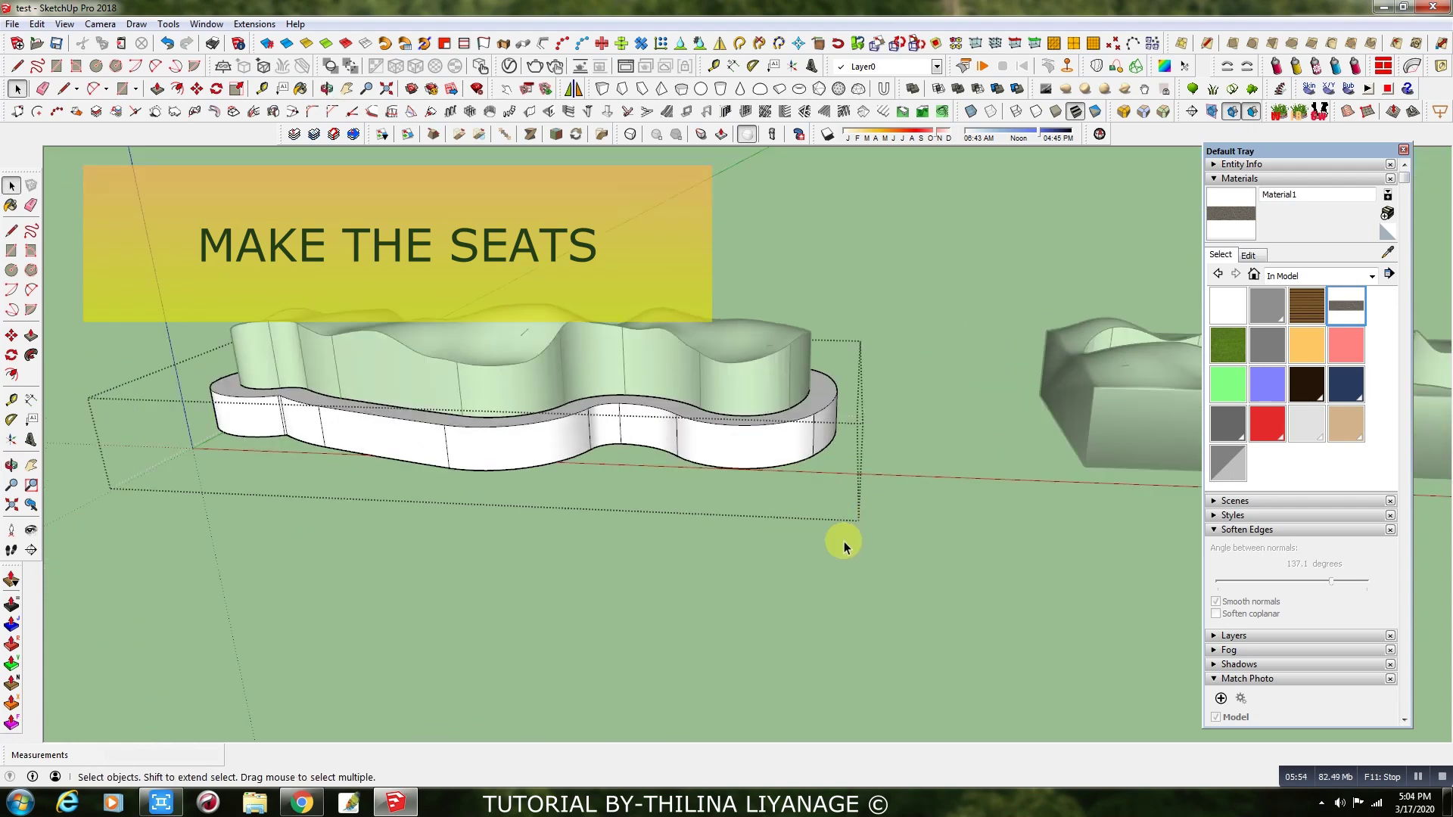
{"action": "left_click", "coordinate": [843, 542]}
- Delete the outer terrain piece with the winding opening
{"action": "scroll", "coordinate": [788, 606], "scroll_direction": "down", "scroll_amount": 2}
{"action": "scroll", "coordinate": [493, 539], "scroll_direction": "down", "scroll_amount": 1}
{"action": "left_click", "coordinate": [1030, 506]}
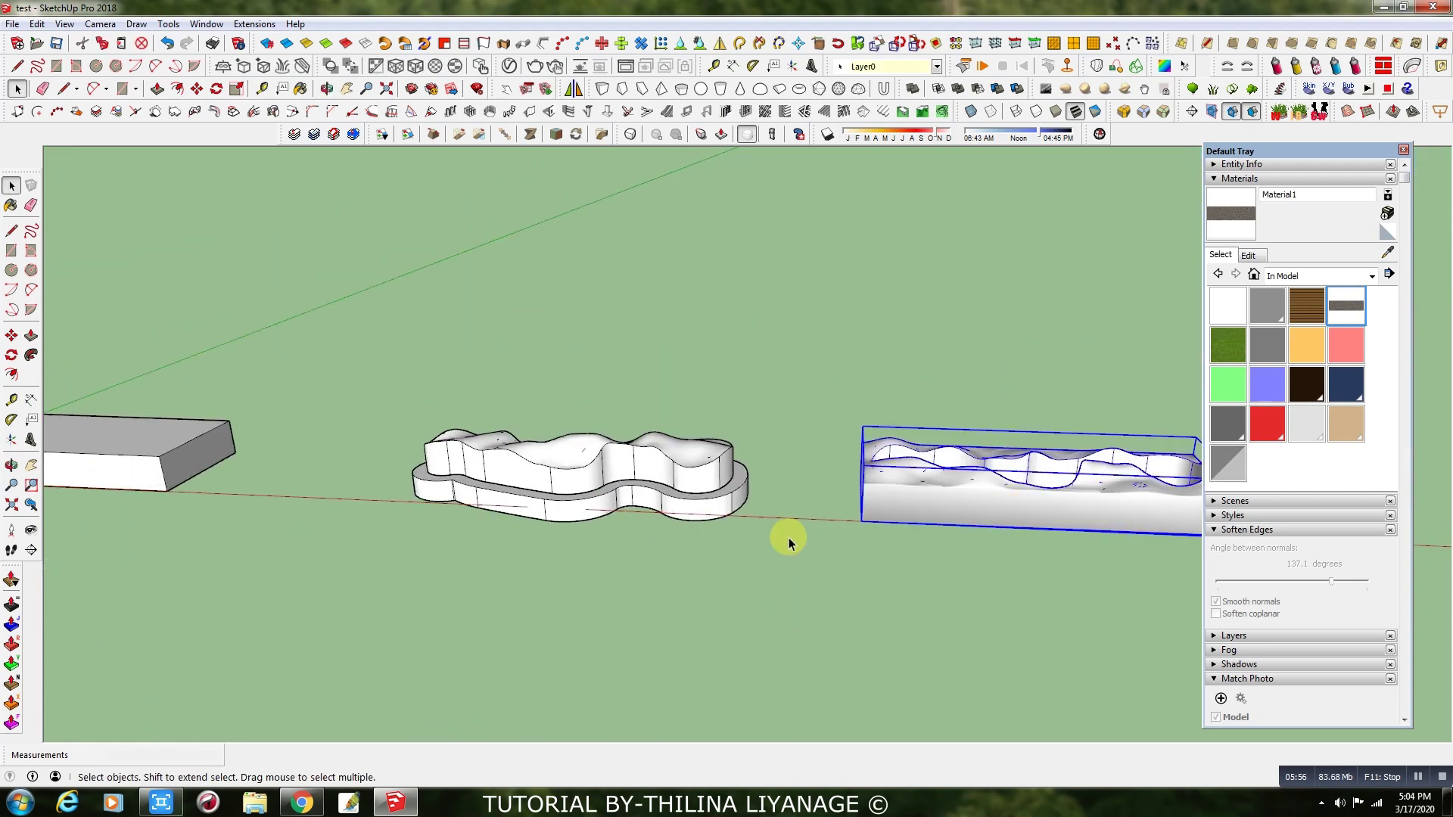
{"action": "key", "text": "Delete"}
{"action": "middle_click_drag", "start_coordinate": [503, 477], "coordinate": [811, 469]}
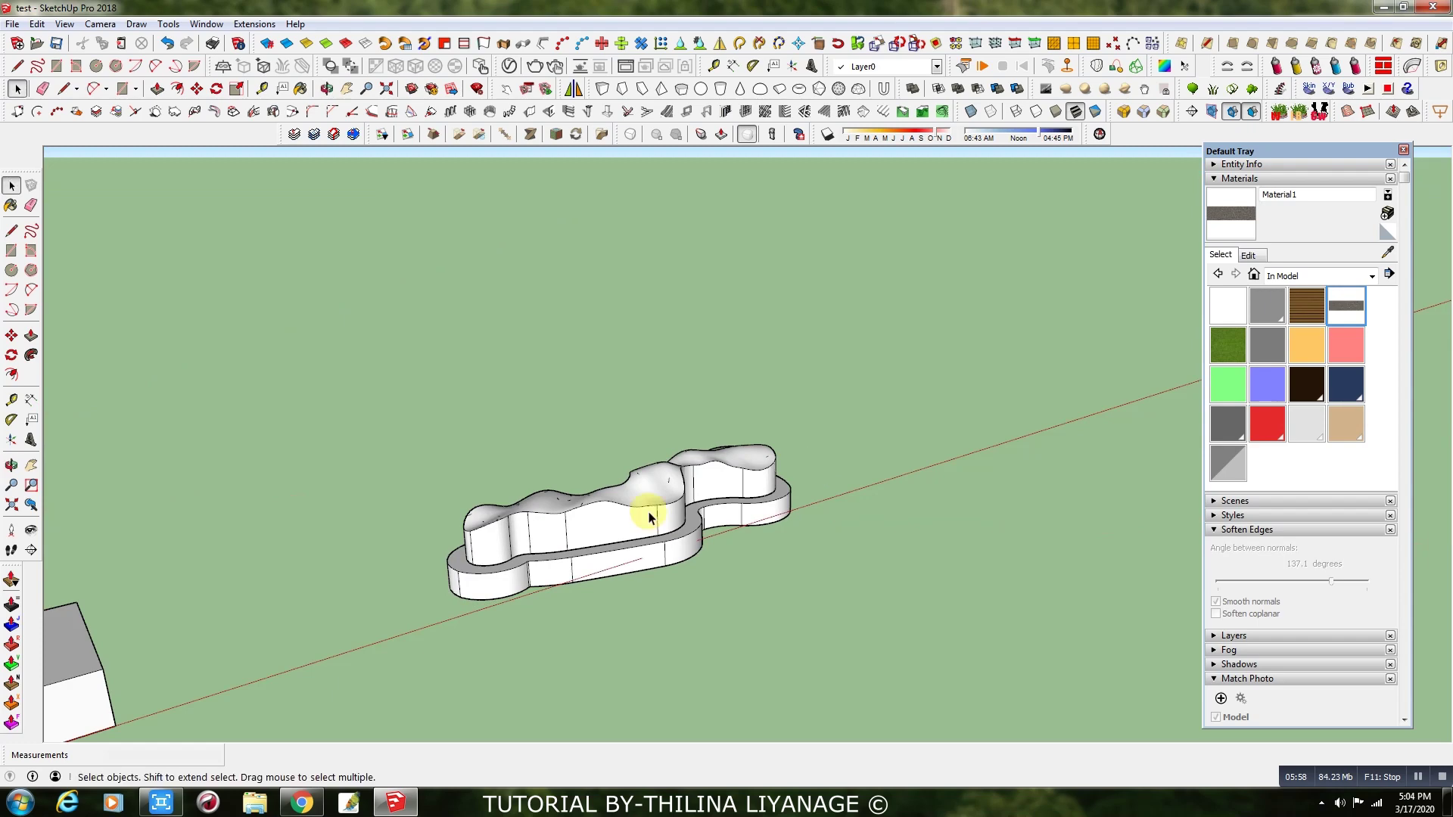
{"action": "scroll", "coordinate": [548, 560], "scroll_direction": "up", "scroll_amount": 2}
{"action": "scroll", "coordinate": [534, 556], "scroll_direction": "up", "scroll_amount": 2}
{"action": "middle_click_drag", "start_coordinate": [519, 555], "coordinate": [371, 570]}
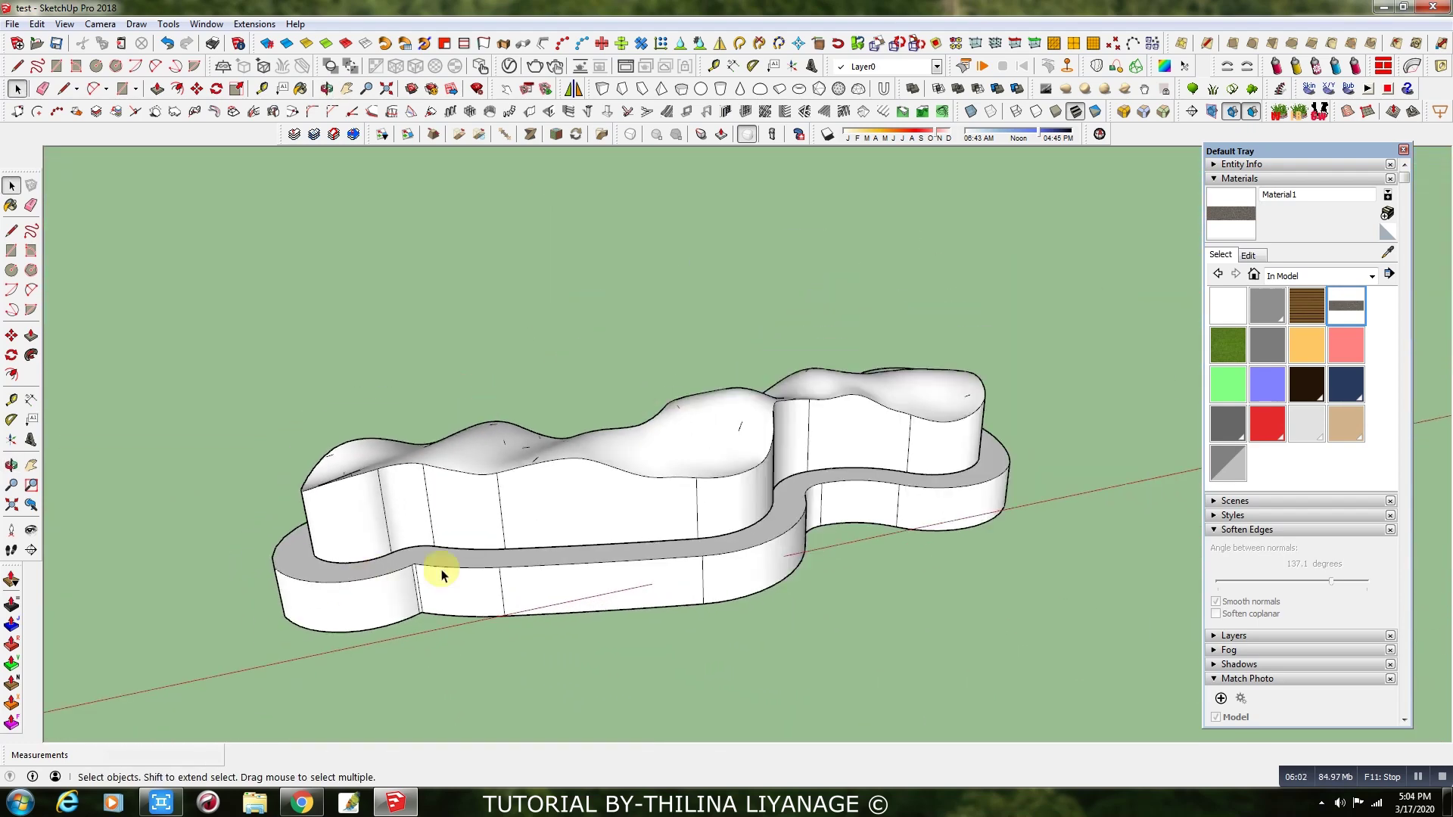
- Scale the terrain-topped winding piece down slightly in height and deselect it
{"action": "middle_click_drag", "start_coordinate": [691, 539], "coordinate": [647, 528]}
{"action": "left_click", "coordinate": [673, 474]}
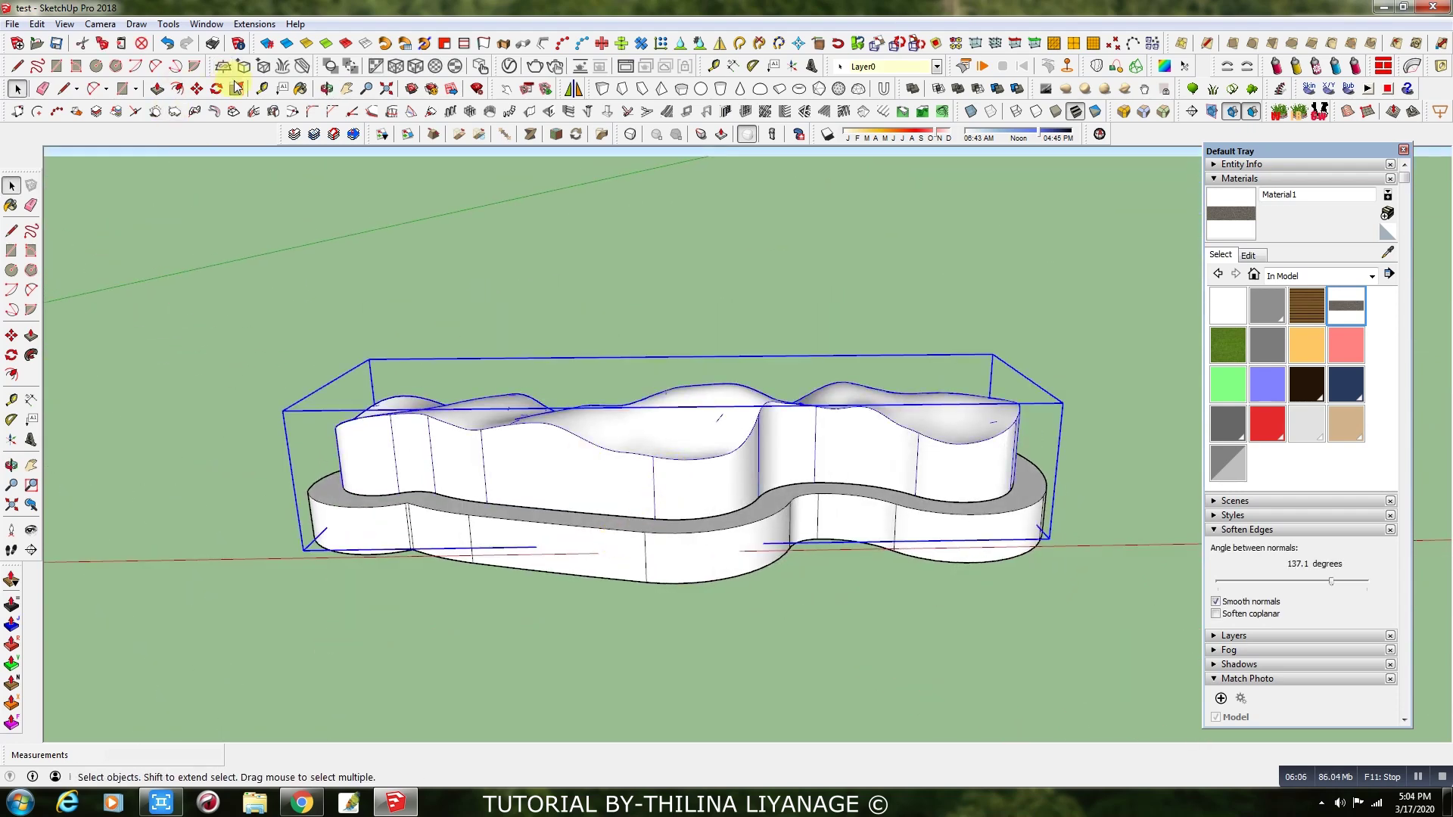
{"action": "left_click", "coordinate": [236, 88]}
{"action": "left_click_drag", "start_coordinate": [680, 377], "coordinate": [654, 407]}
{"action": "left_click", "coordinate": [17, 89]}
{"action": "left_click", "coordinate": [661, 312]}
{"action": "middle_click_drag", "start_coordinate": [660, 455], "coordinate": [618, 571]}
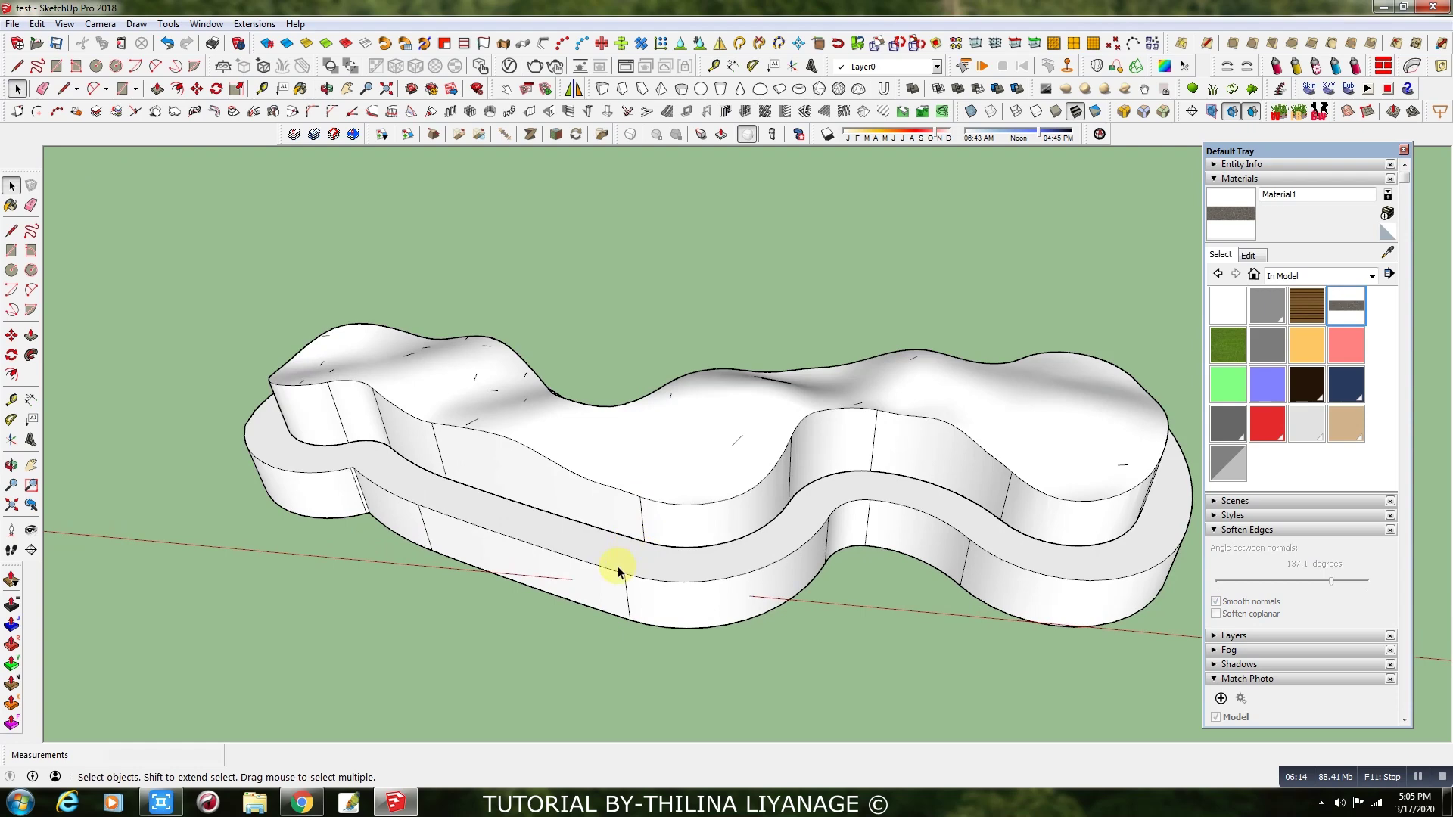
- Open the seat's group and offset the outer outline of its upper face slightly outward to form a narrow overhanging lip
{"action": "double_click", "coordinate": [612, 562]}
{"action": "scroll", "coordinate": [606, 559], "scroll_direction": "up", "scroll_amount": 3}
{"action": "left_click", "coordinate": [601, 548]}
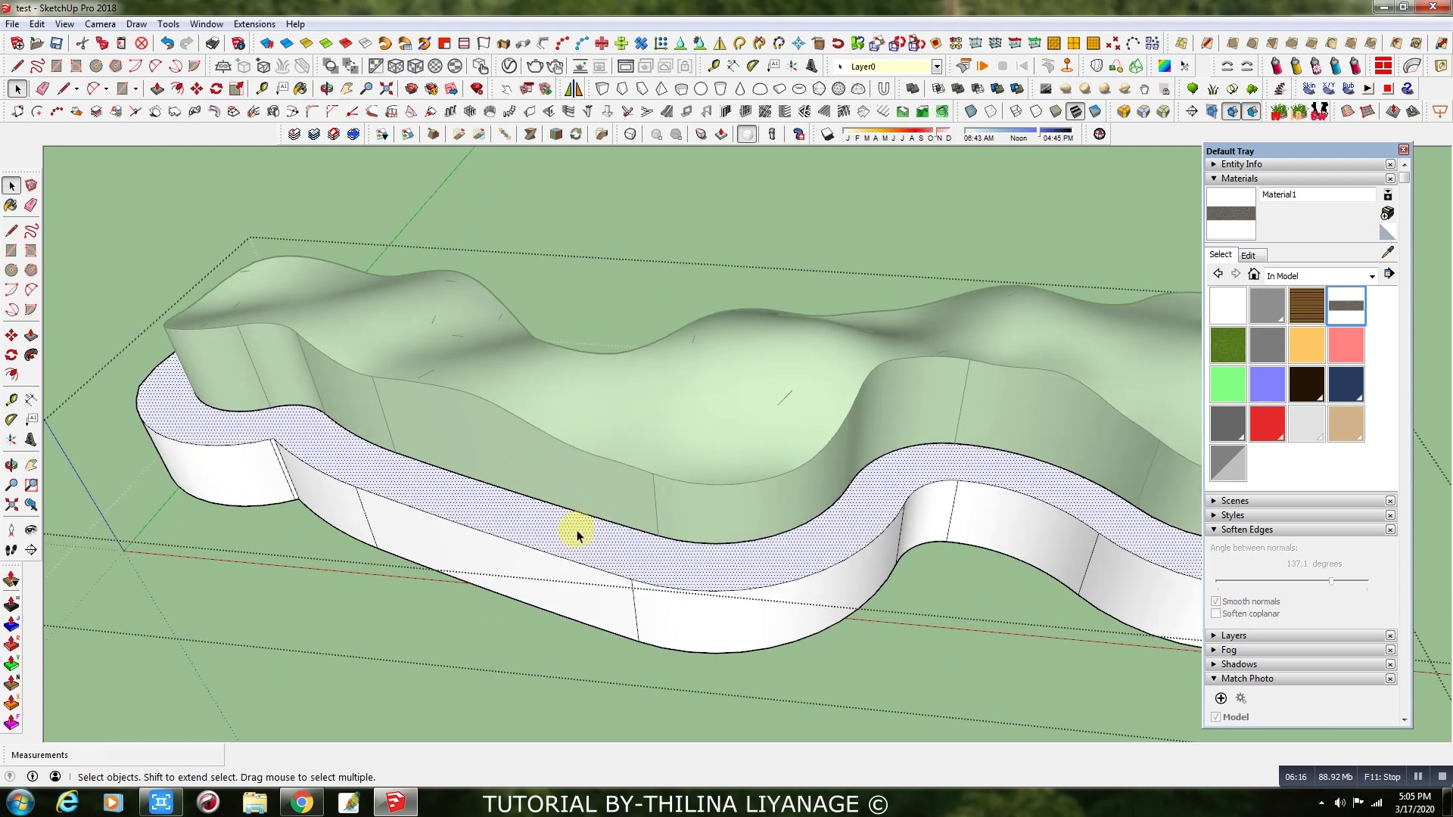
{"action": "left_click", "coordinate": [177, 89]}
{"action": "scroll", "coordinate": [464, 519], "scroll_direction": "up", "scroll_amount": 3}
{"action": "left_click", "coordinate": [463, 521]}
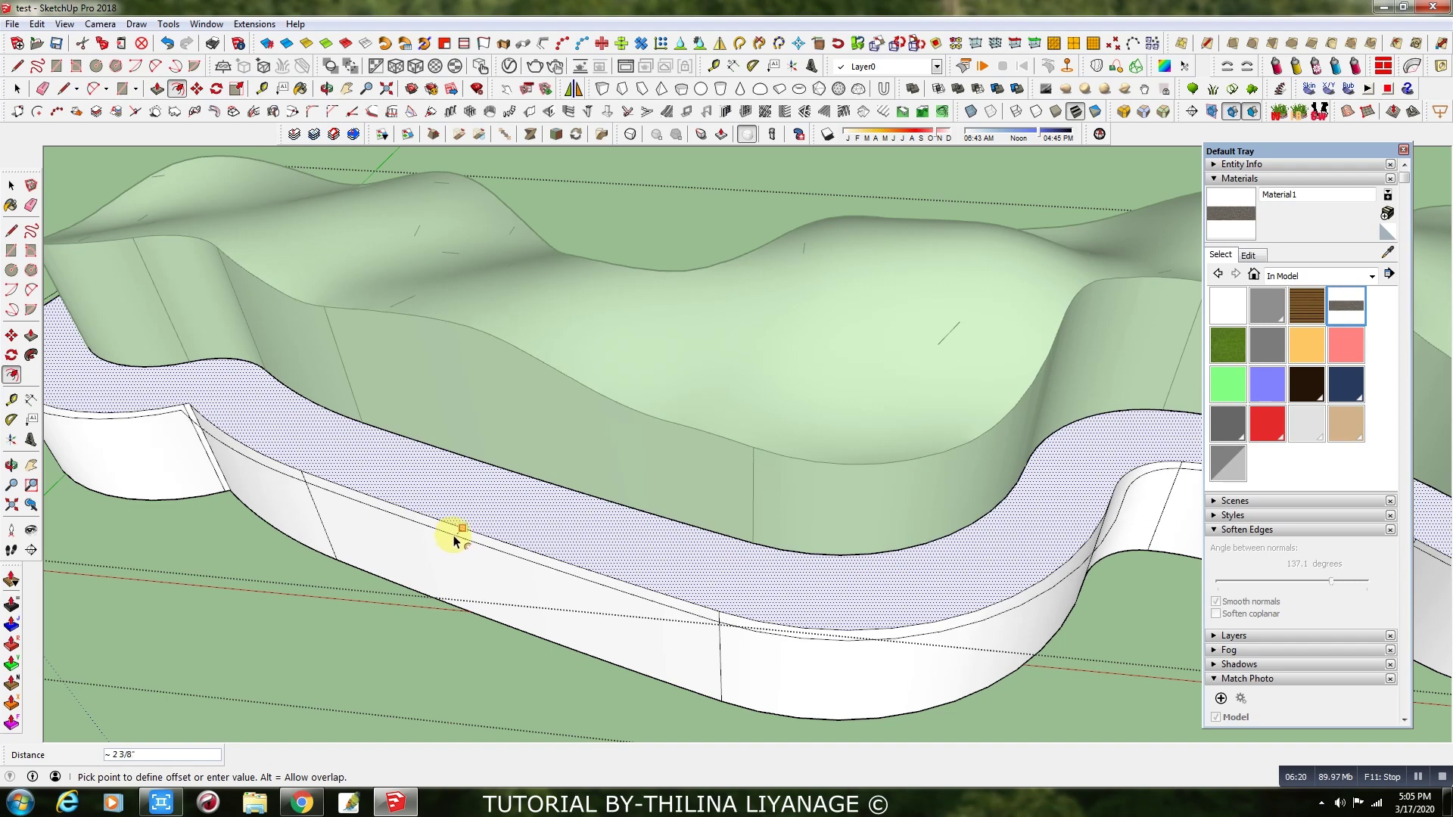
{"action": "left_click", "coordinate": [436, 567]}
- Push/Pull the underside of the seat's overhanging lip down about 3 7/16" and close the group
{"action": "middle_click_drag", "start_coordinate": [432, 558], "coordinate": [485, 314]}
{"action": "scroll", "coordinate": [370, 478], "scroll_direction": "down", "scroll_amount": 2}
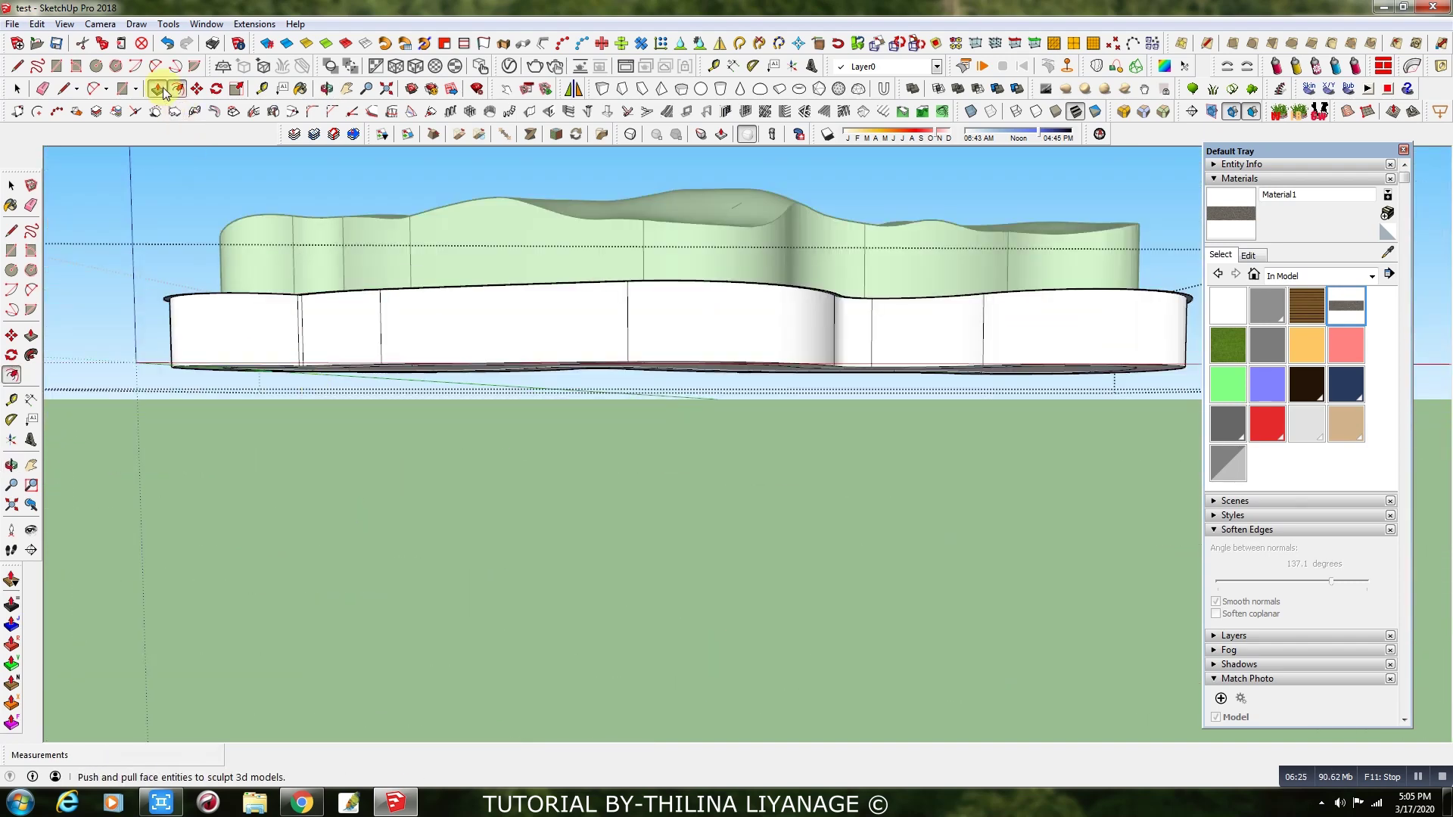
{"action": "left_click", "coordinate": [157, 89]}
{"action": "scroll", "coordinate": [386, 295], "scroll_direction": "up", "scroll_amount": 6}
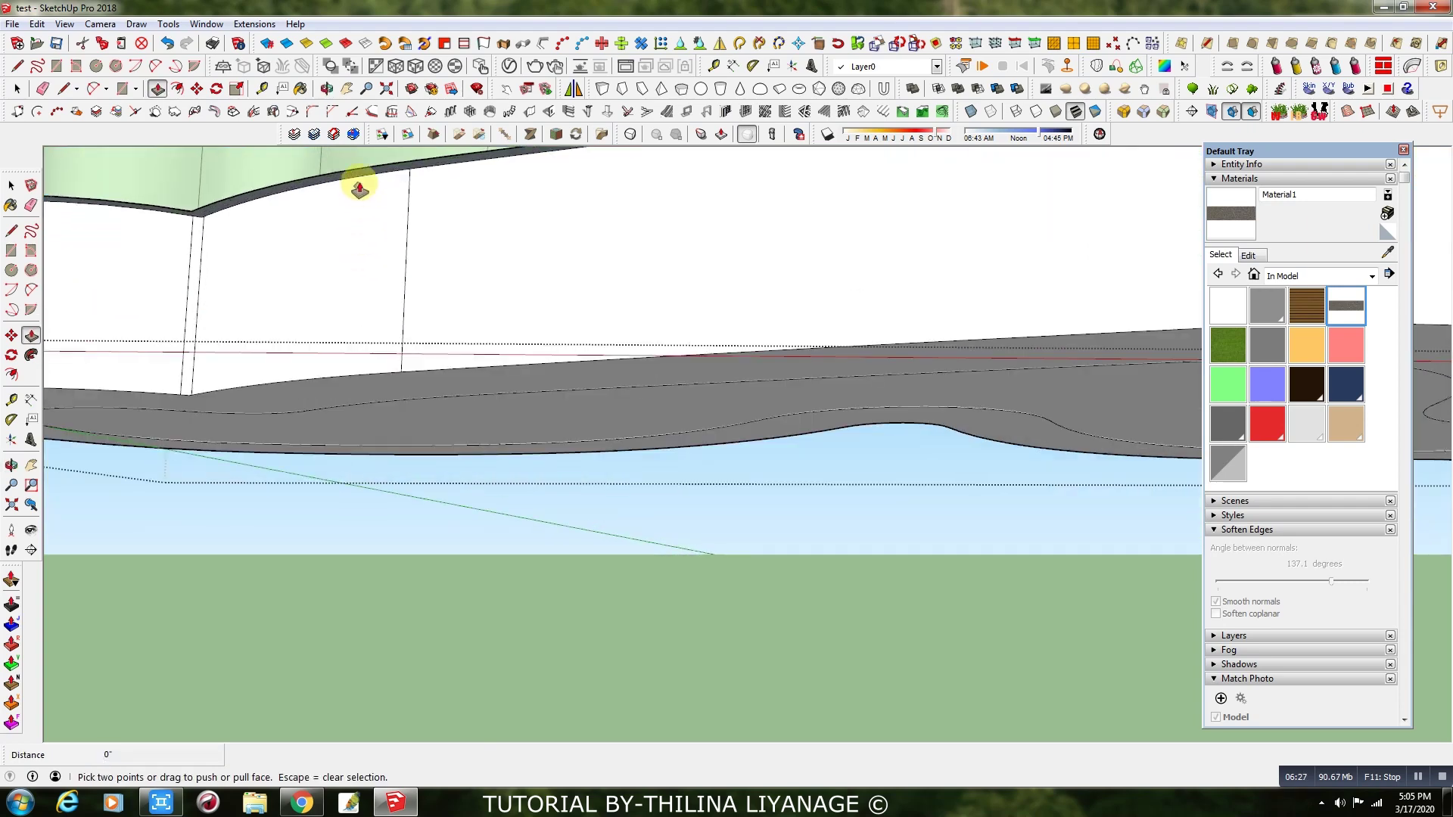
{"action": "scroll", "coordinate": [360, 182], "scroll_direction": "up", "scroll_amount": 2}
{"action": "left_click", "coordinate": [361, 174]}
{"action": "key", "text": "Escape"}
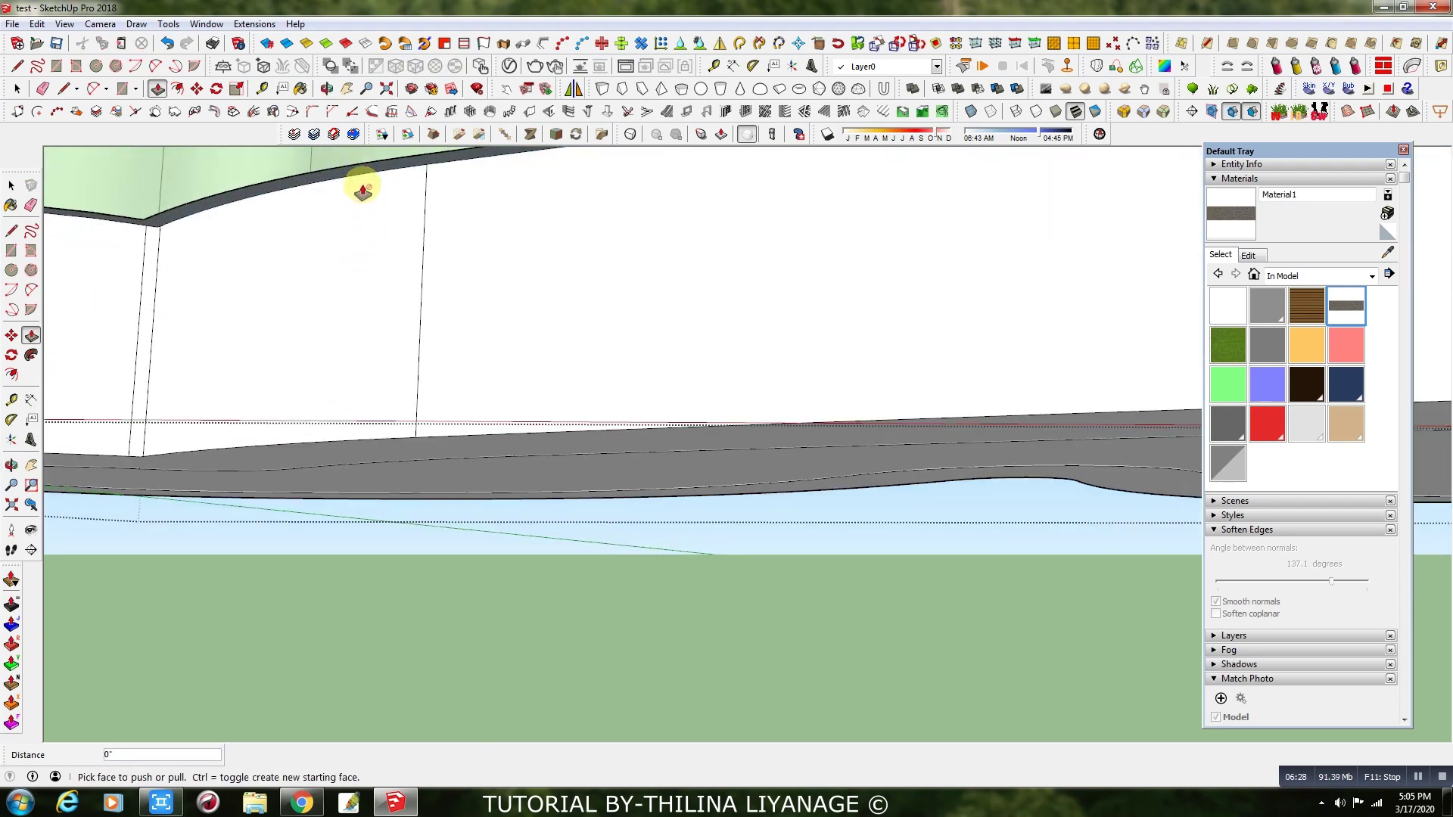
{"action": "left_click", "coordinate": [357, 179]}
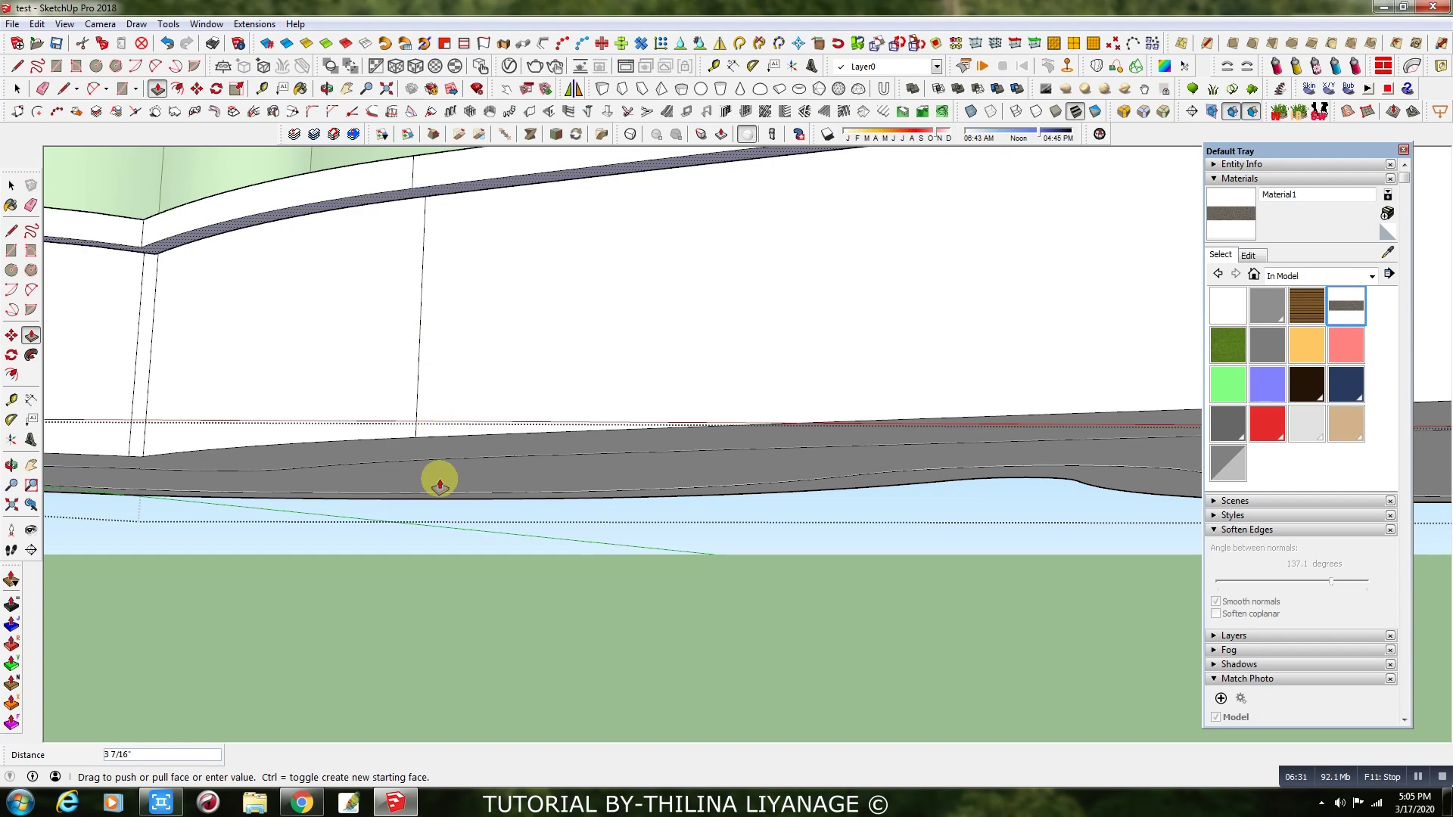
{"action": "left_click", "coordinate": [480, 490]}
{"action": "scroll", "coordinate": [434, 519], "scroll_direction": "down", "scroll_amount": 6}
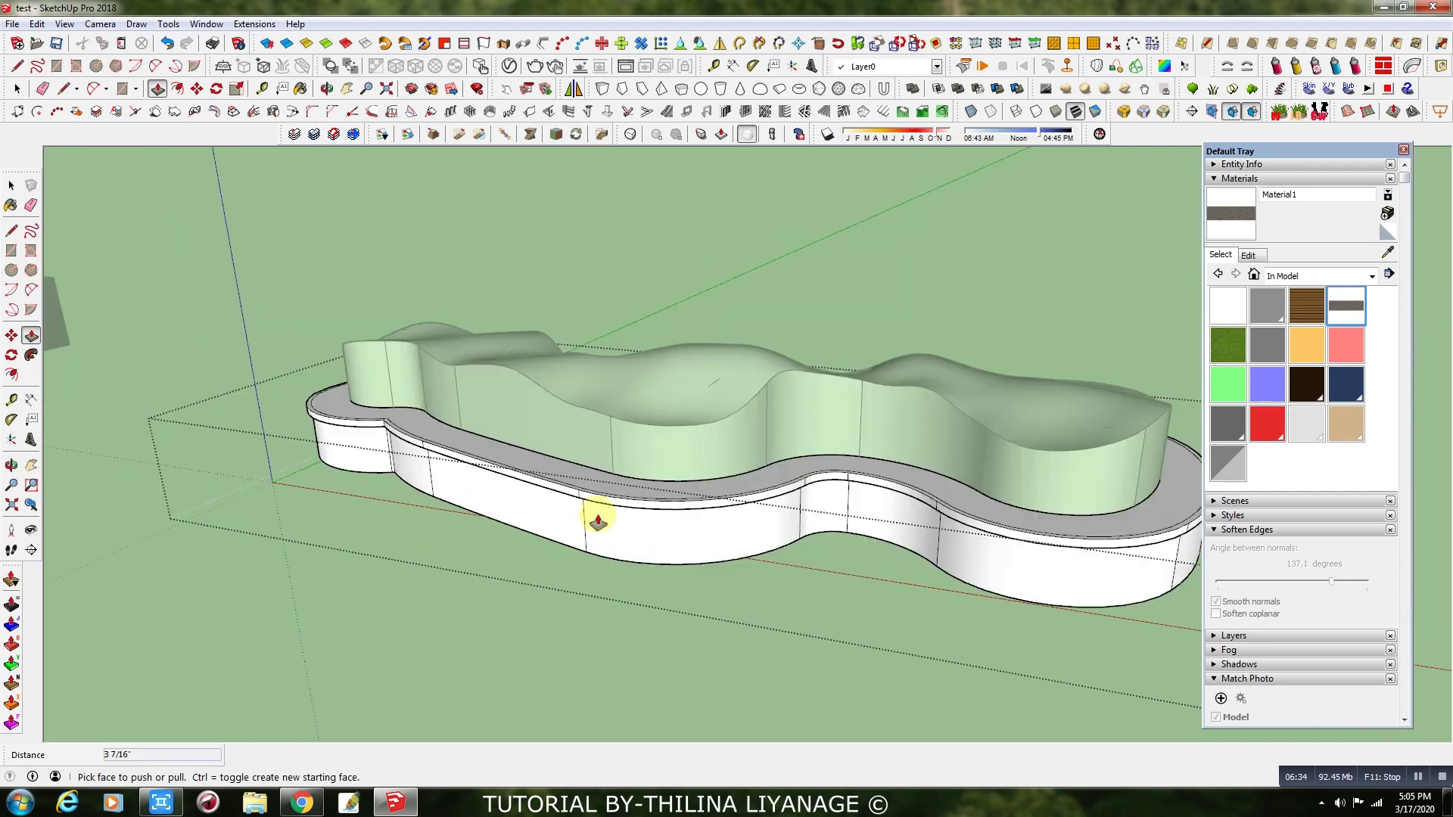
{"action": "middle_click_drag", "start_coordinate": [598, 520], "coordinate": [685, 569]}
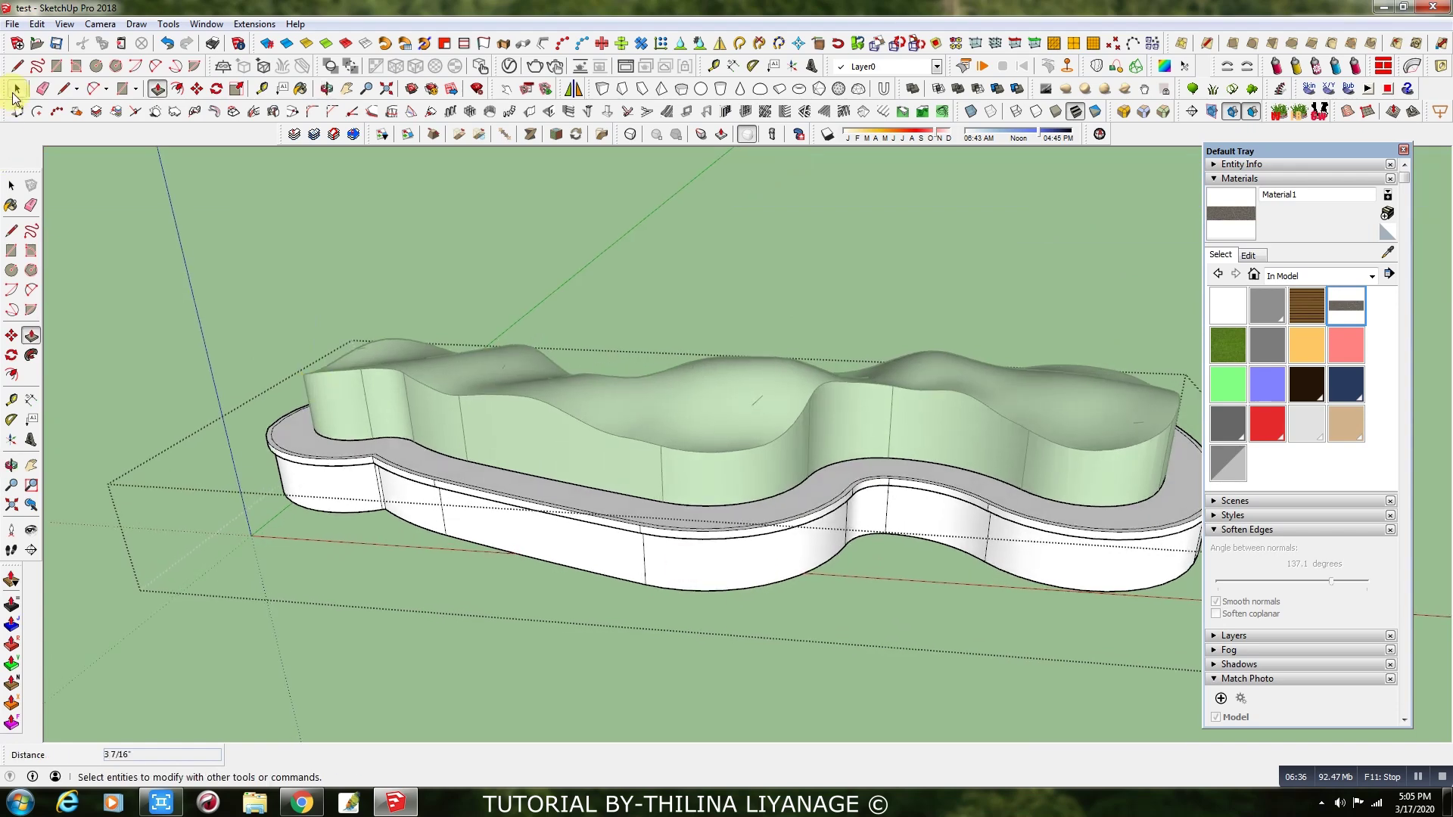
{"action": "middle_click_drag", "start_coordinate": [604, 299], "coordinate": [835, 490]}
- Open the terrain-topped piece's group and select the terrain surface's edges without the surface itself
{"action": "scroll", "coordinate": [527, 549], "scroll_direction": "up", "scroll_amount": 2}
{"action": "middle_click_drag", "start_coordinate": [742, 451], "coordinate": [672, 512]}
{"action": "left_click", "coordinate": [772, 457]}
{"action": "double_click", "coordinate": [782, 461]}
{"action": "left_click", "coordinate": [785, 466]}
{"action": "double_click", "coordinate": [784, 466]}
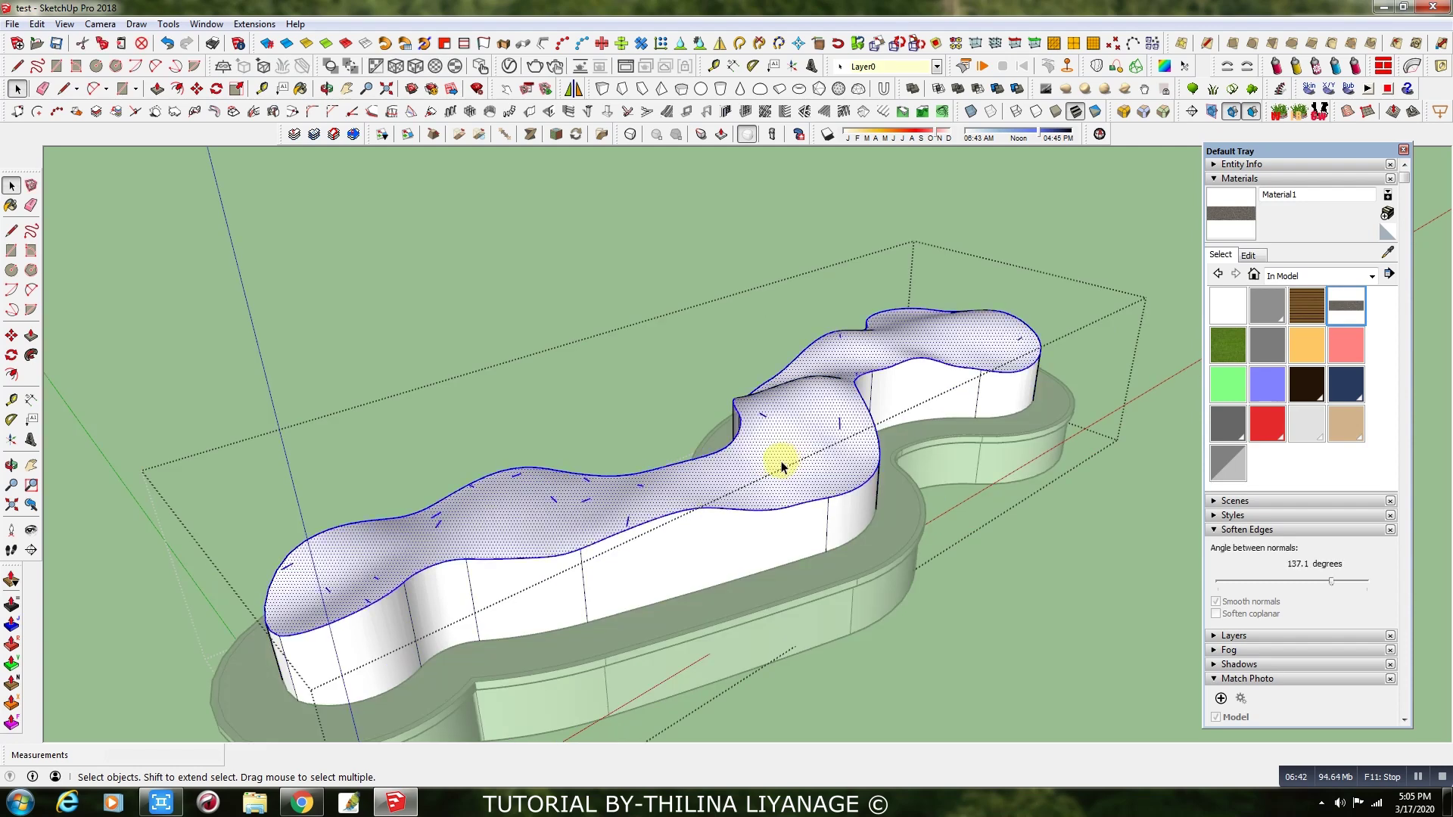
{"action": "middle_click_drag", "start_coordinate": [774, 475], "coordinate": [735, 506]}
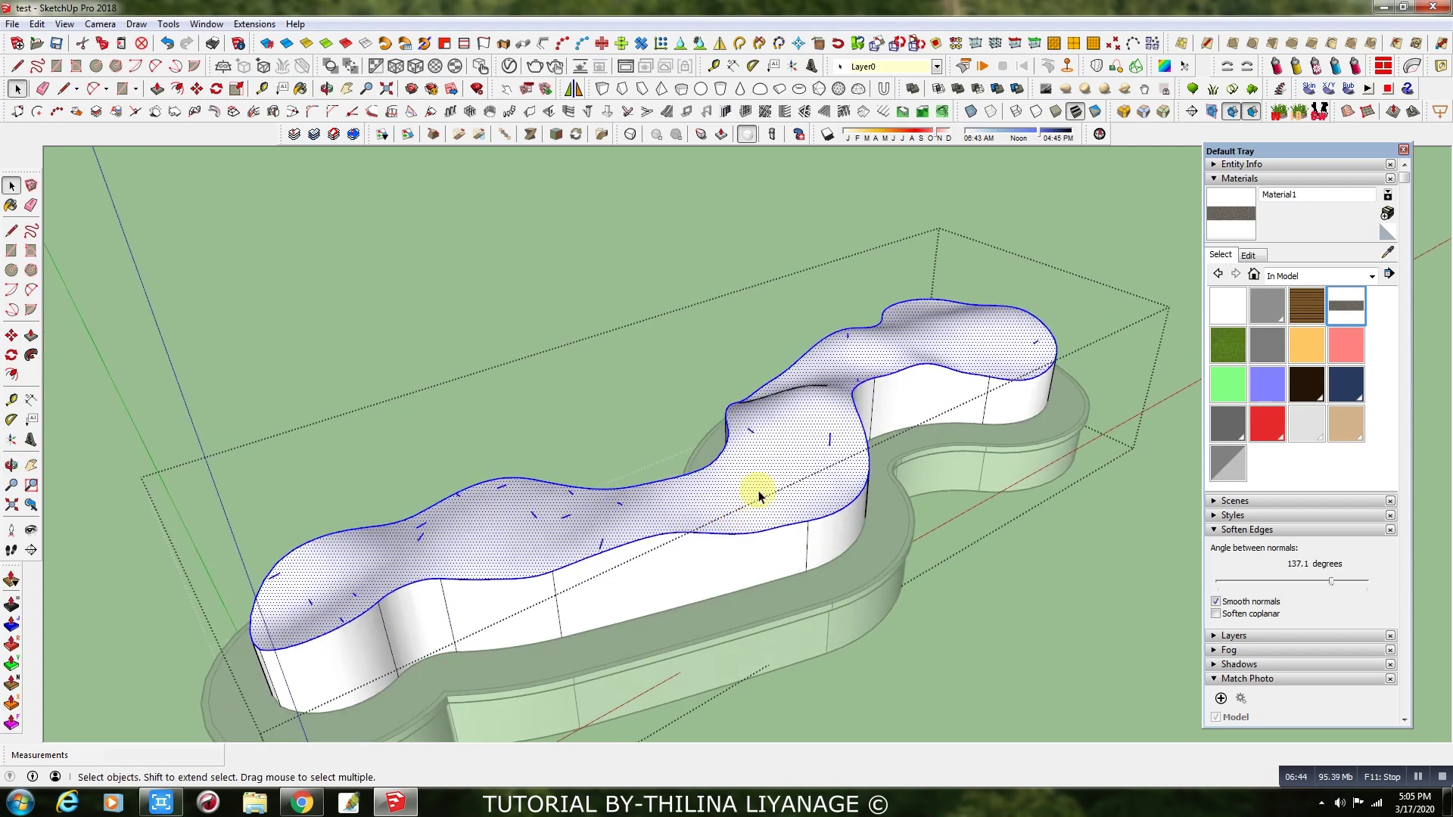
{"action": "left_click", "coordinate": [767, 488]}
{"action": "double_click", "coordinate": [772, 509]}
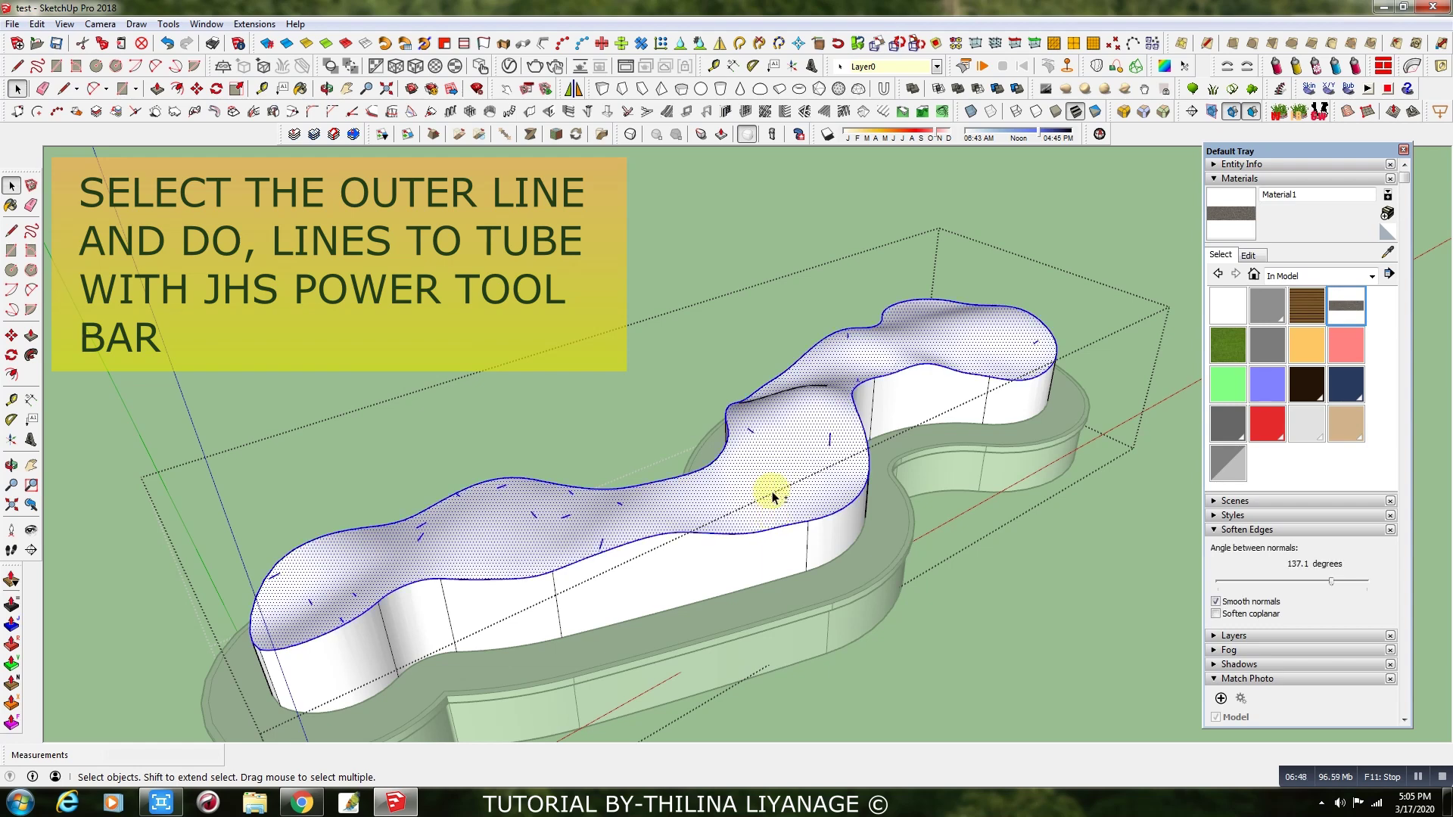
{"action": "left_click", "coordinate": [775, 495], "text": "shift"}
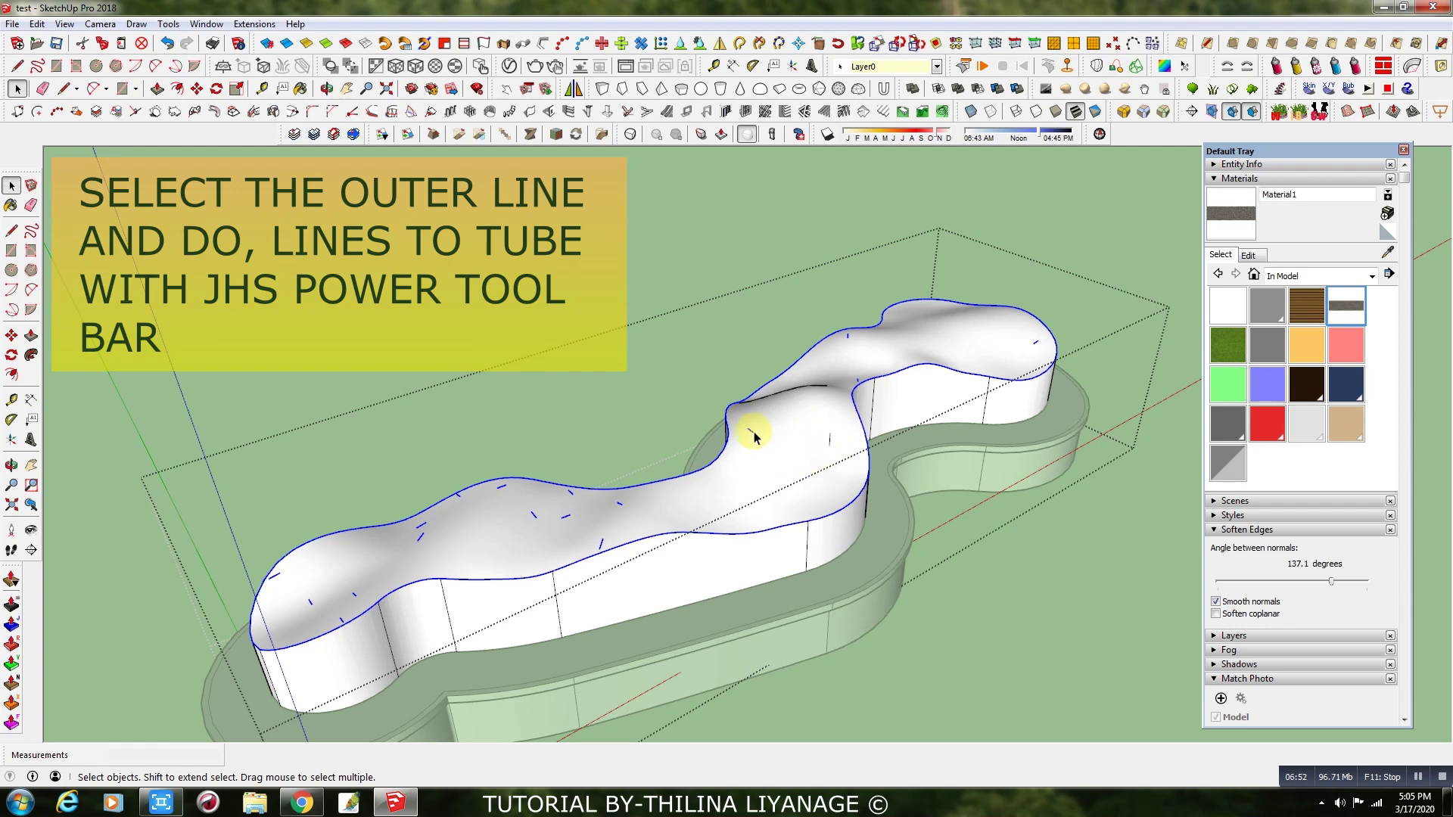
- Remove the short stray edges inside the terrain surface from the selection, keeping only its outer outline selected
{"action": "scroll", "coordinate": [614, 521], "scroll_direction": "up", "scroll_amount": 4}
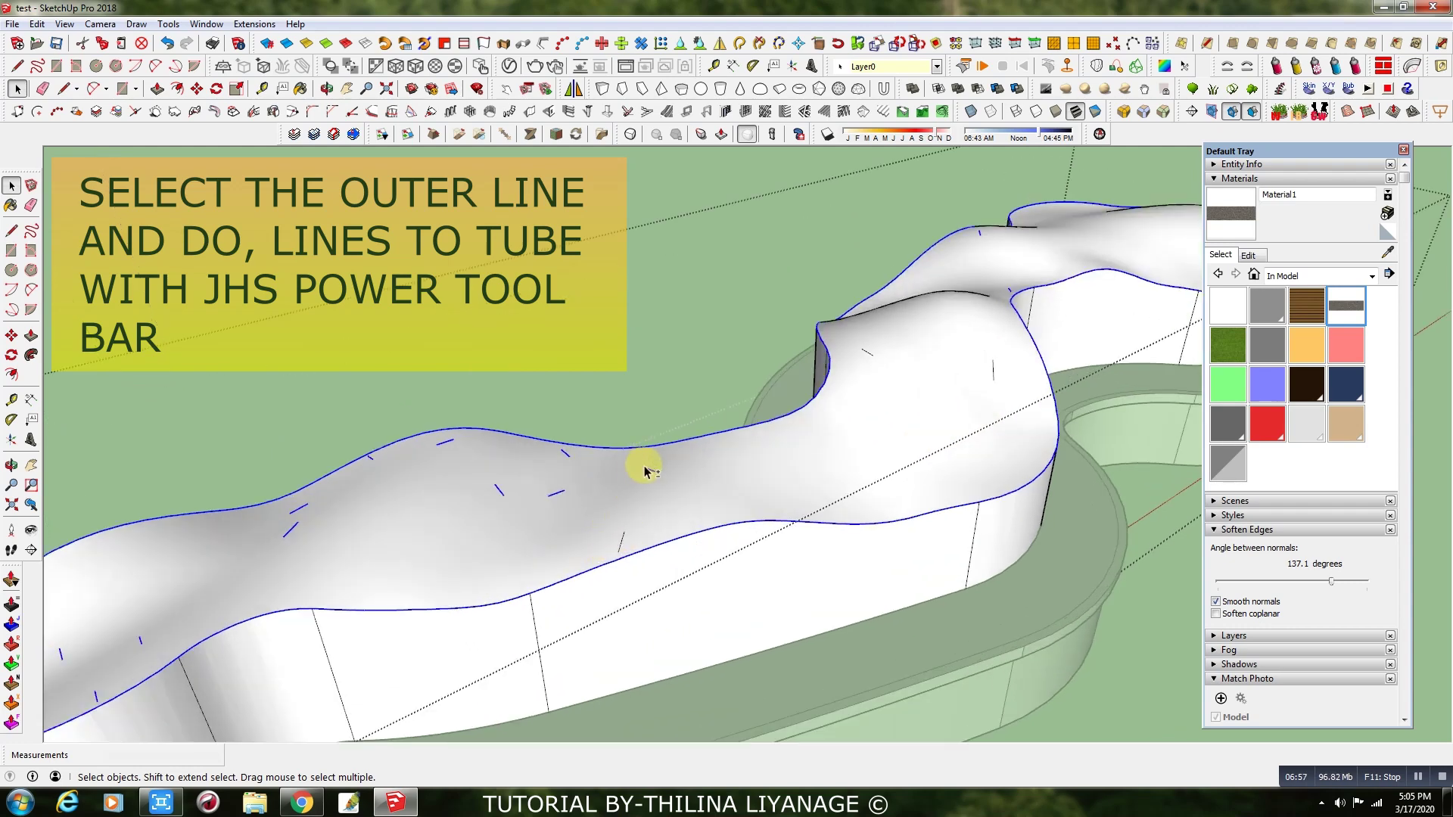
{"action": "scroll", "coordinate": [558, 454], "scroll_direction": "up", "scroll_amount": 3}
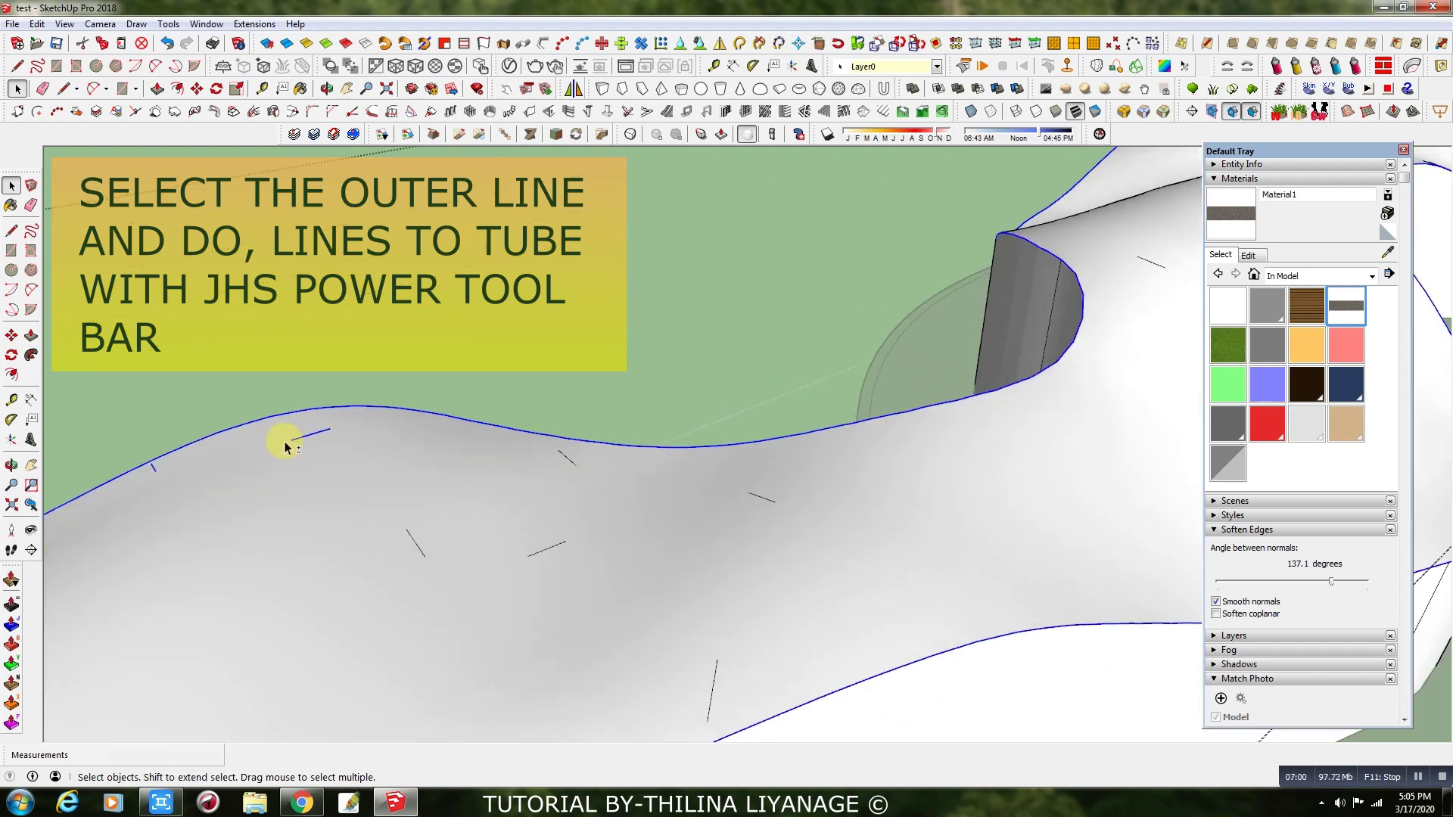
{"action": "left_click", "coordinate": [156, 477], "text": "shift"}
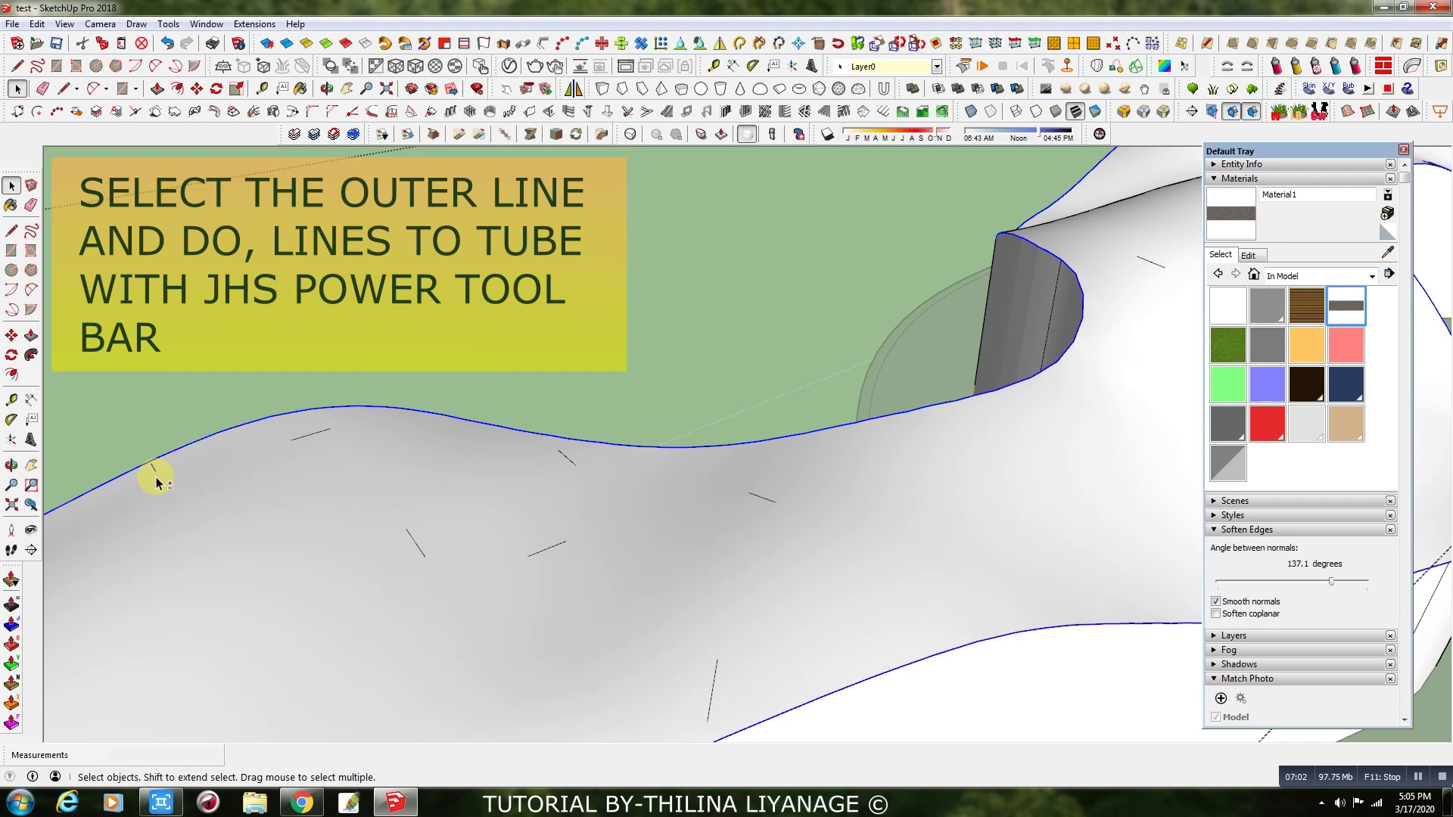
{"action": "left_click_drag", "start_coordinate": [146, 455], "coordinate": [163, 493], "text": "shift"}
{"action": "scroll", "coordinate": [480, 458], "scroll_direction": "down", "scroll_amount": 2}
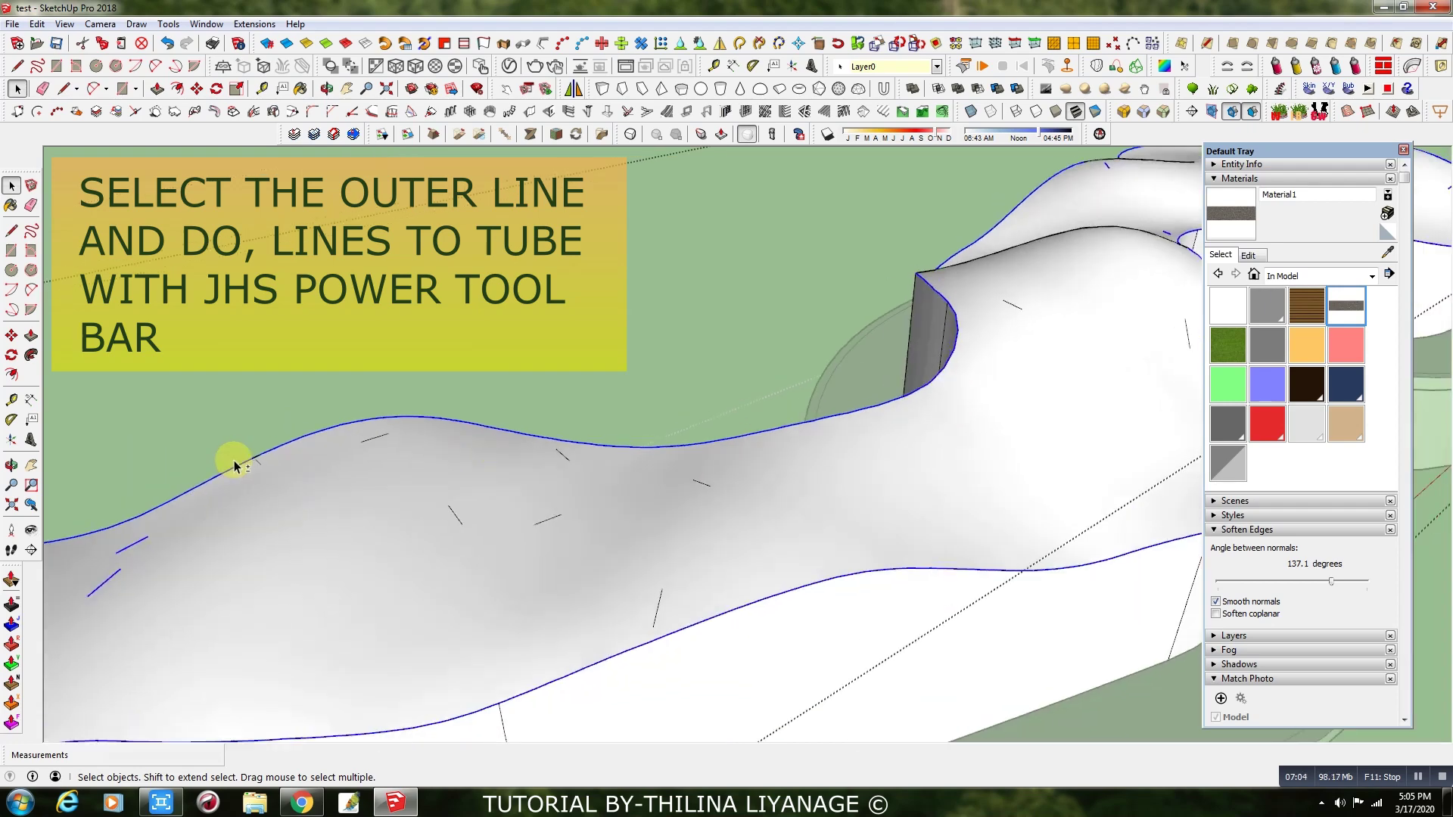
{"action": "scroll", "coordinate": [238, 464], "scroll_direction": "up", "scroll_amount": 2}
{"action": "scroll", "coordinate": [561, 421], "scroll_direction": "down", "scroll_amount": 2}
{"action": "scroll", "coordinate": [292, 510], "scroll_direction": "up", "scroll_amount": 4}
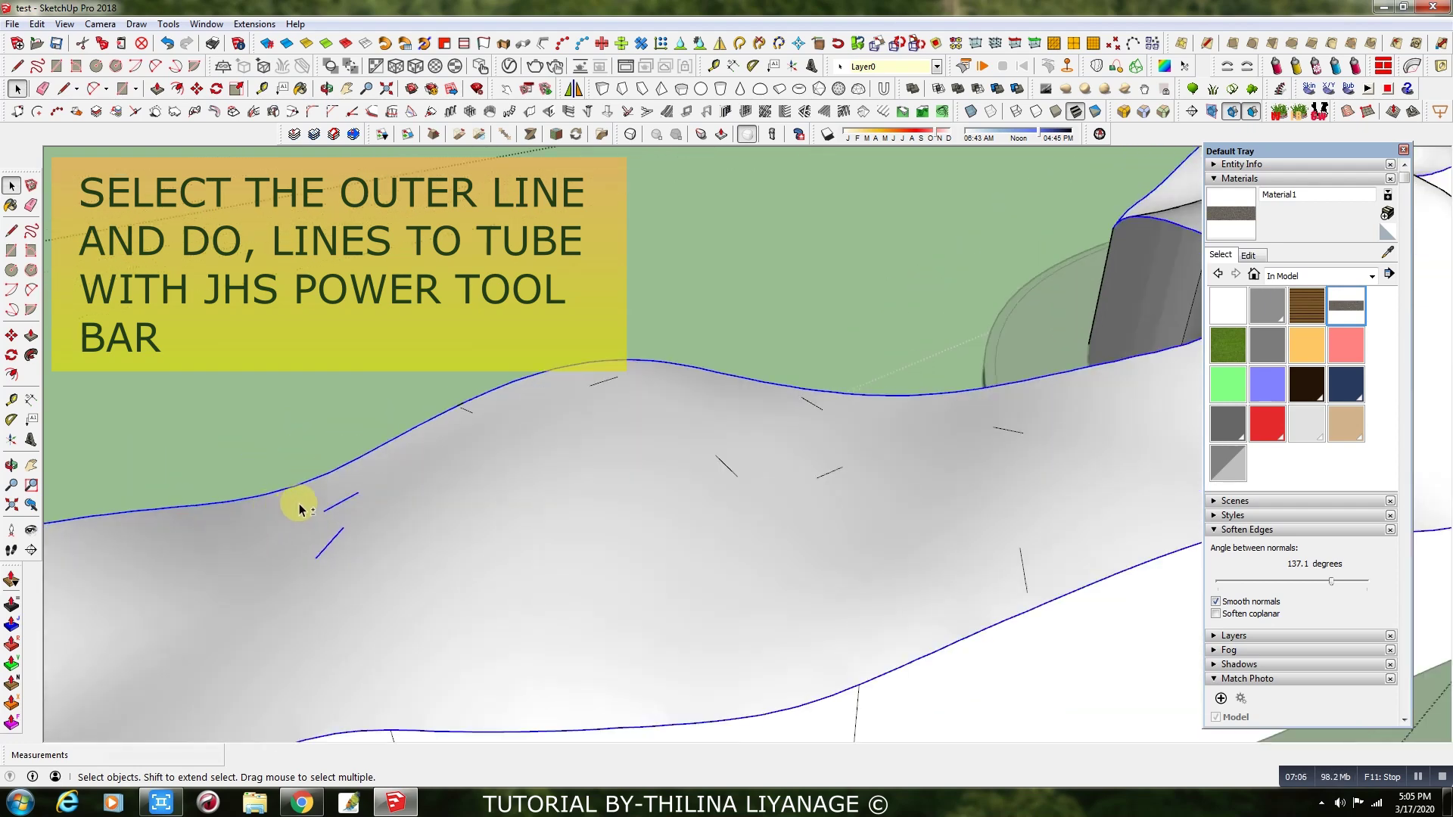
{"action": "left_click_drag", "start_coordinate": [306, 491], "coordinate": [420, 617], "text": "shift"}
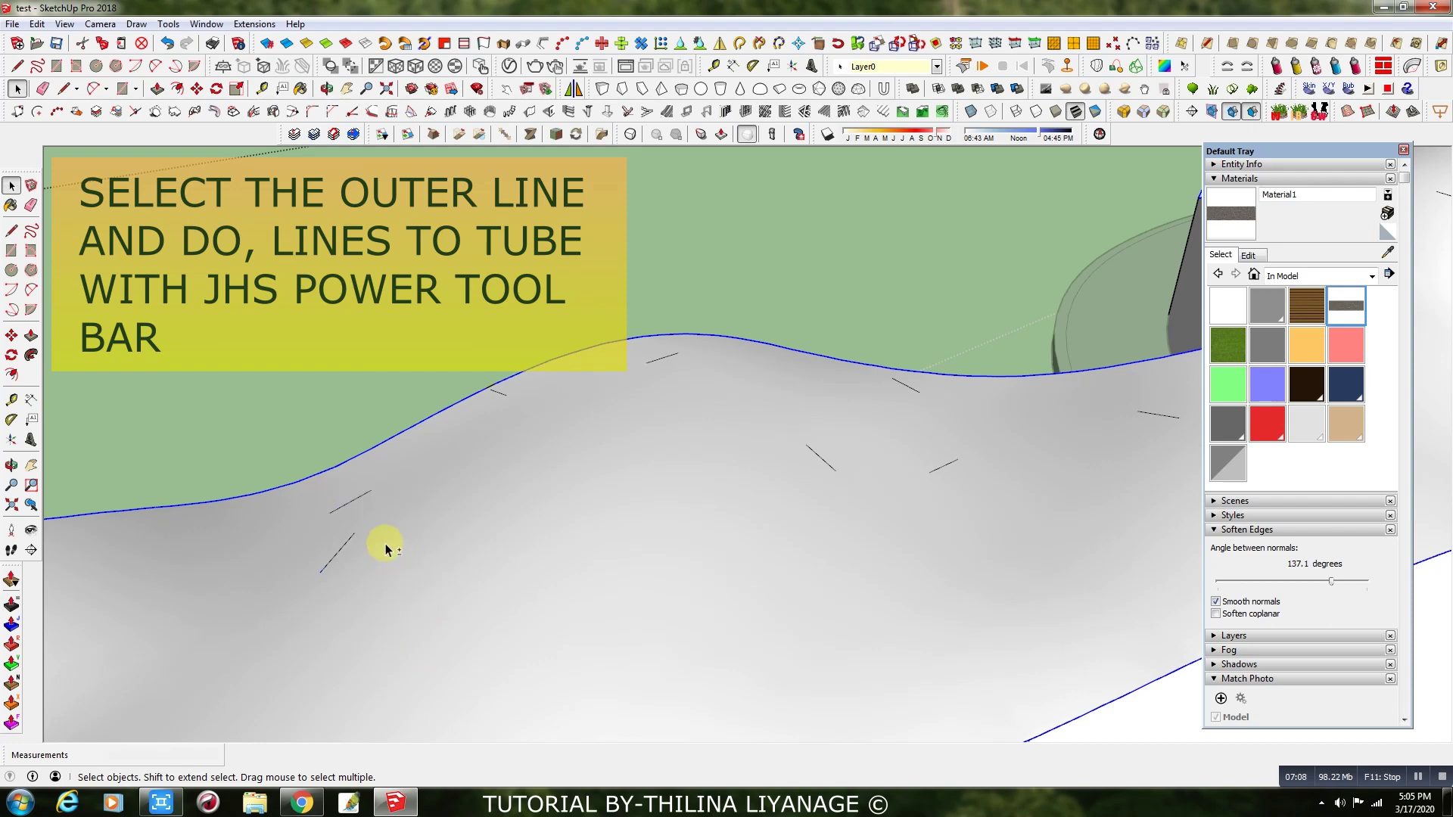
{"action": "scroll", "coordinate": [542, 422], "scroll_direction": "down", "scroll_amount": 5}
{"action": "scroll", "coordinate": [295, 621], "scroll_direction": "up", "scroll_amount": 2}
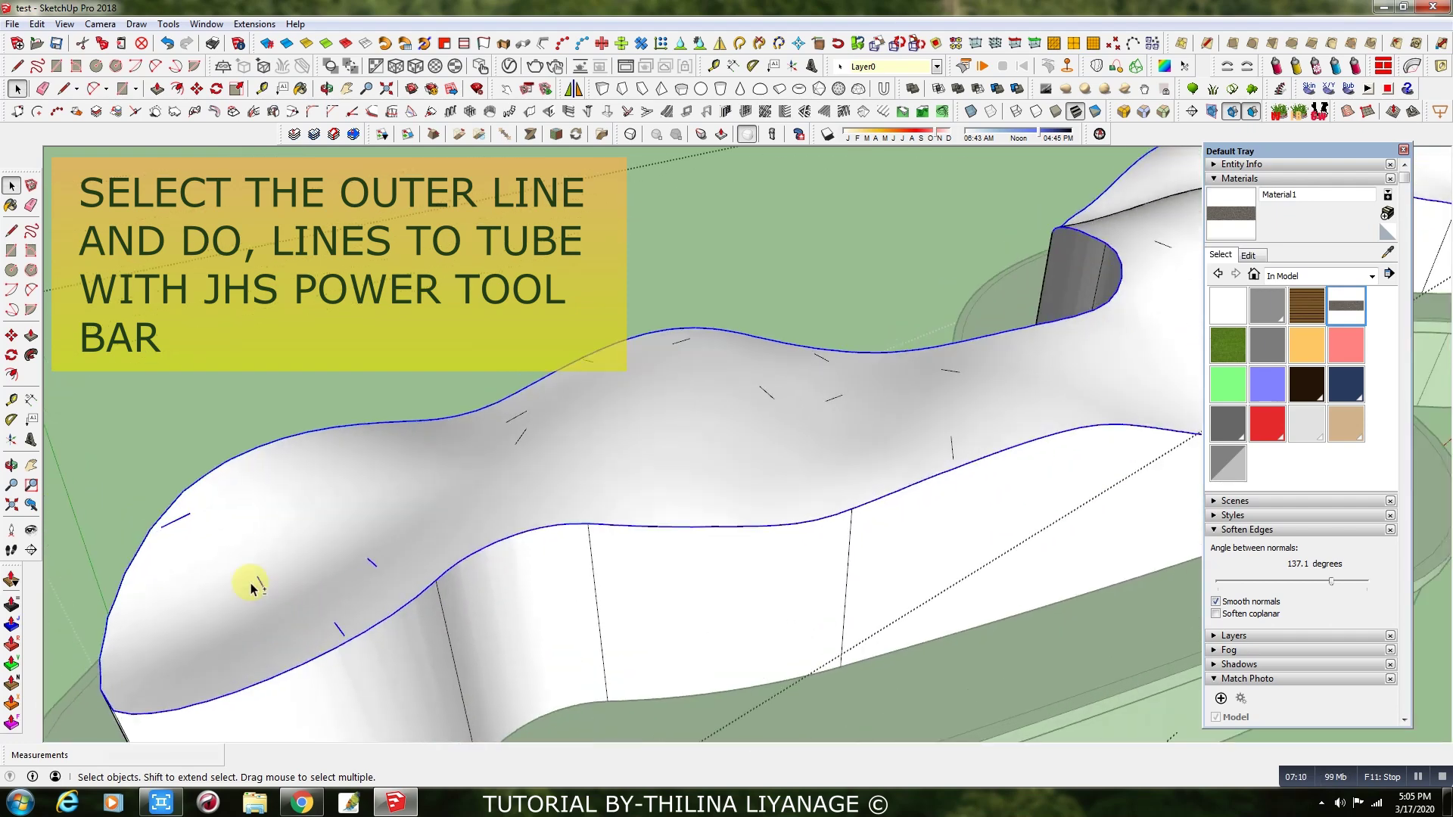
{"action": "scroll", "coordinate": [328, 633], "scroll_direction": "up", "scroll_amount": 3}
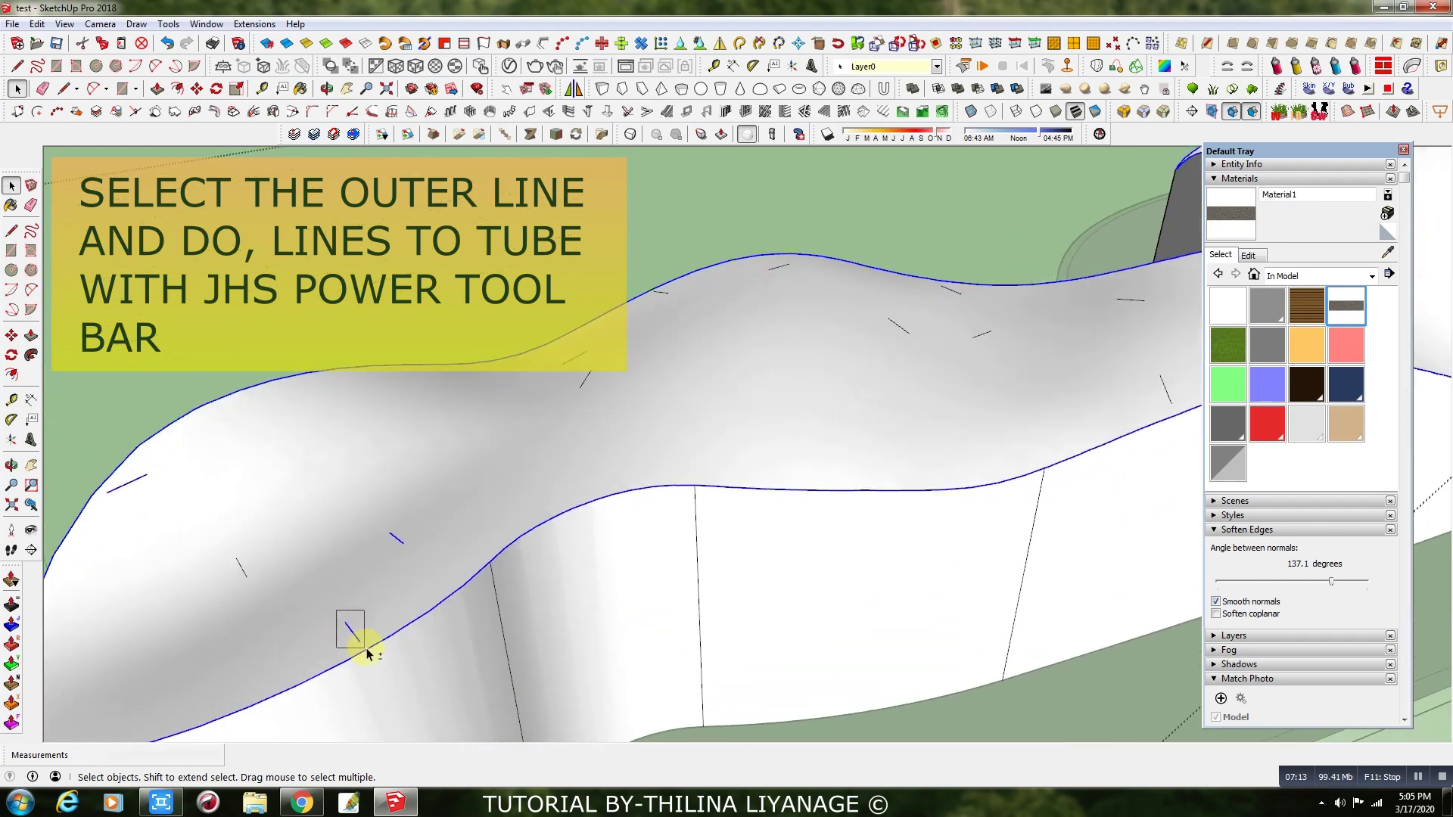
{"action": "left_click", "coordinate": [140, 493]}
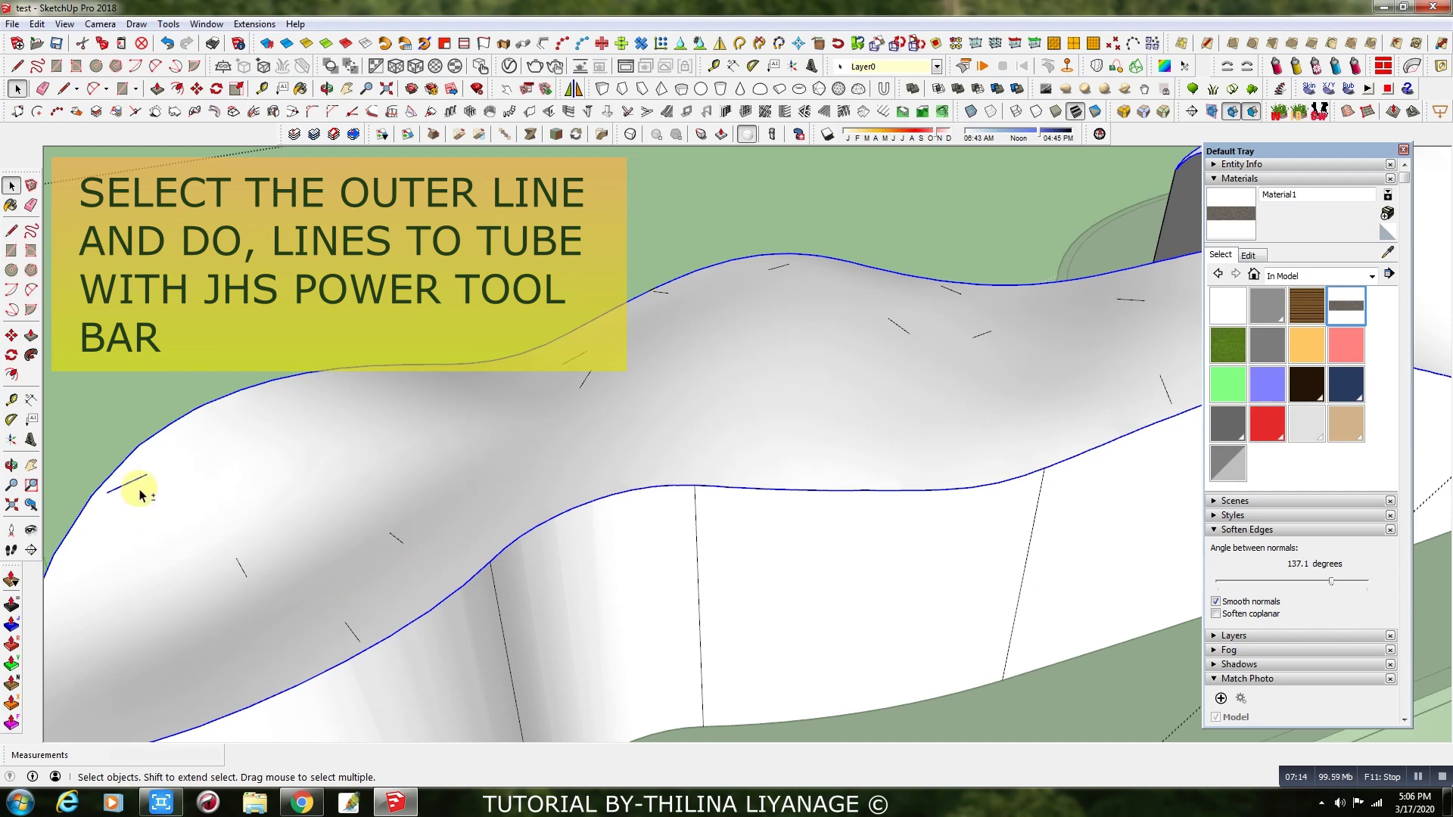
{"action": "scroll", "coordinate": [106, 617], "scroll_direction": "down", "scroll_amount": 6}
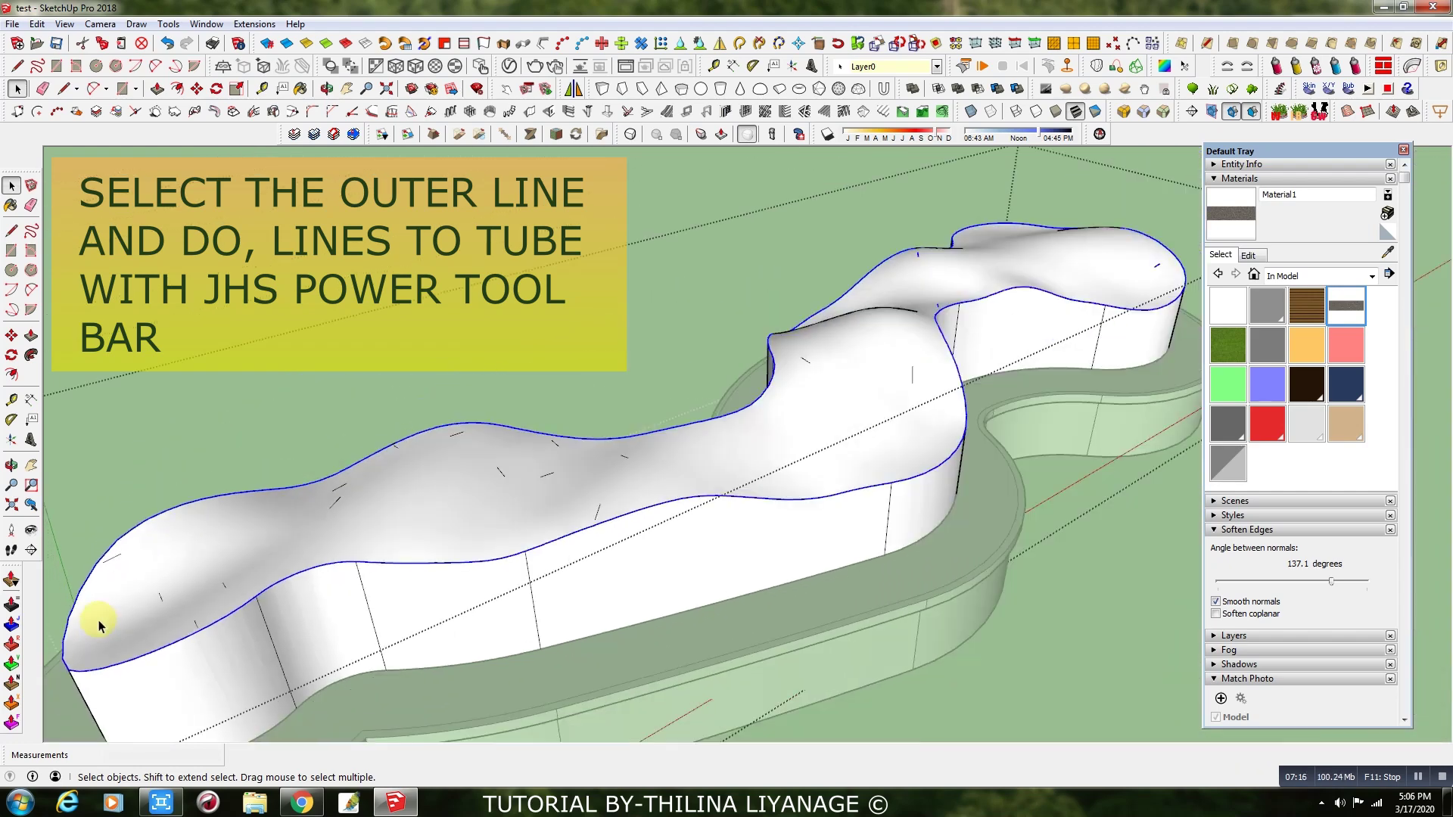
{"action": "scroll", "coordinate": [820, 357], "scroll_direction": "up", "scroll_amount": 5}
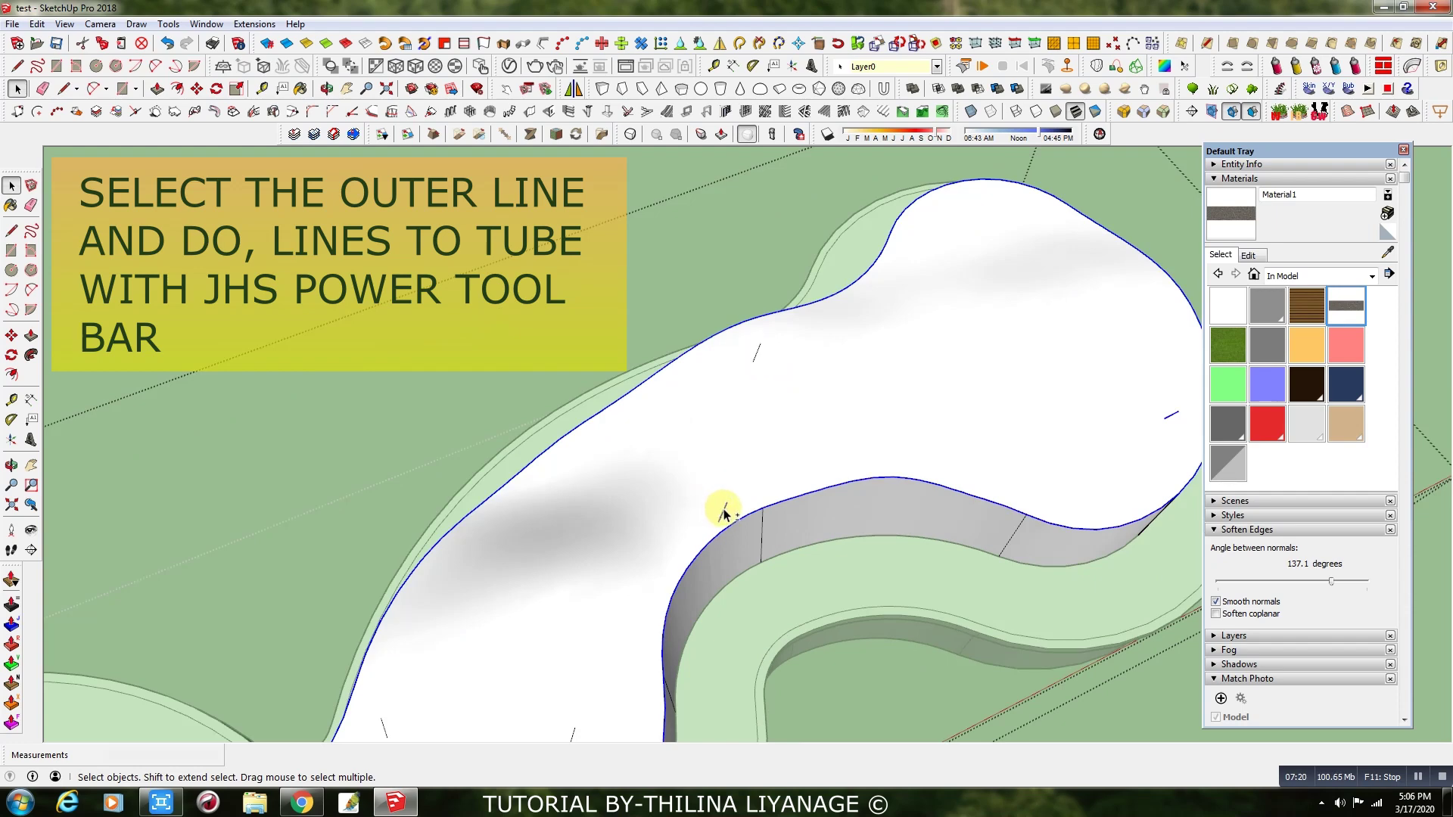
{"action": "scroll", "coordinate": [983, 405], "scroll_direction": "down", "scroll_amount": 6}
- Run Lines to Tube on the selected terrain outline with diameter 1" and precision 10, and close the group
{"action": "middle_click_drag", "start_coordinate": [951, 340], "coordinate": [733, 368]}
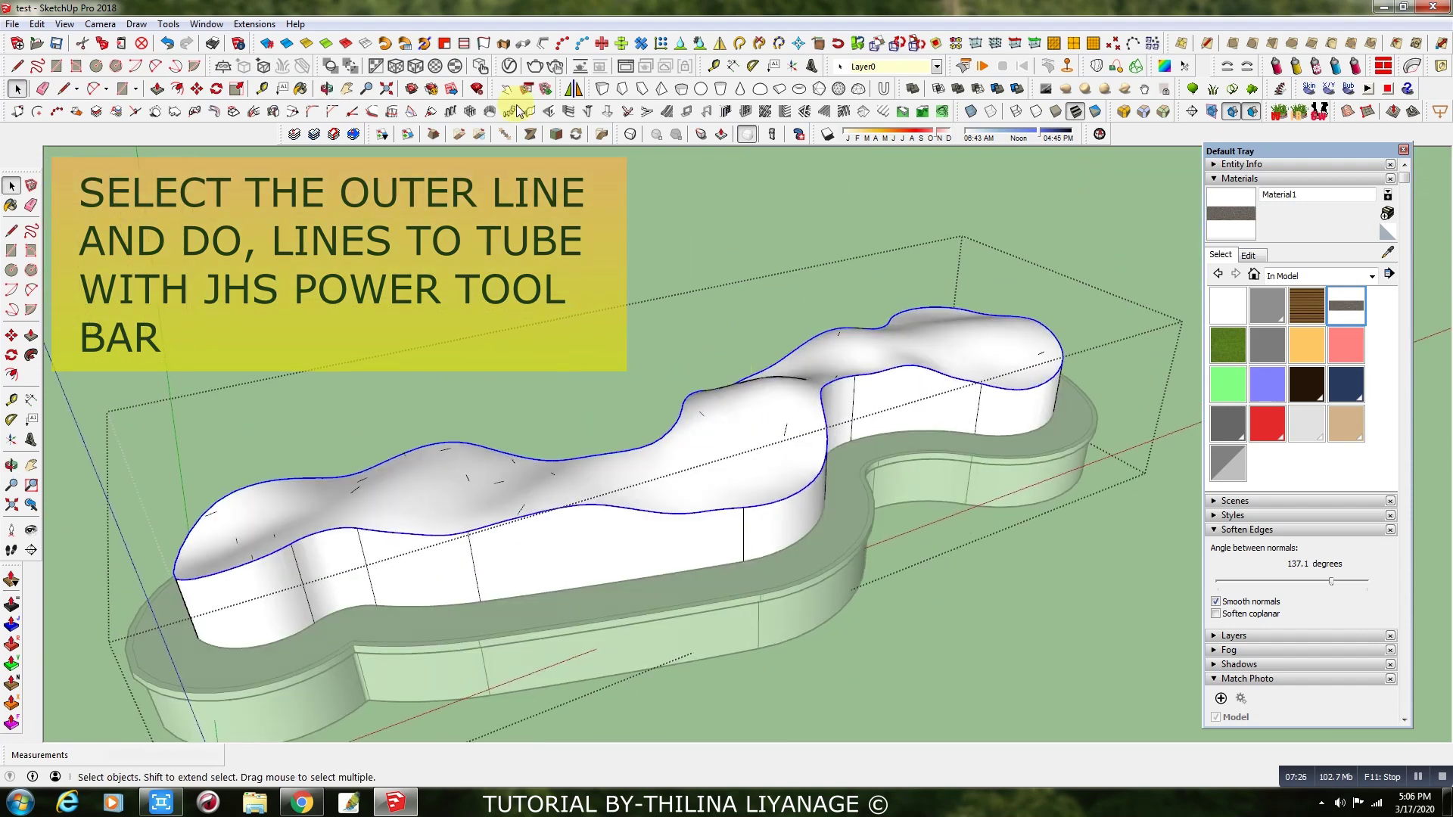
{"action": "left_click", "coordinate": [541, 44]}
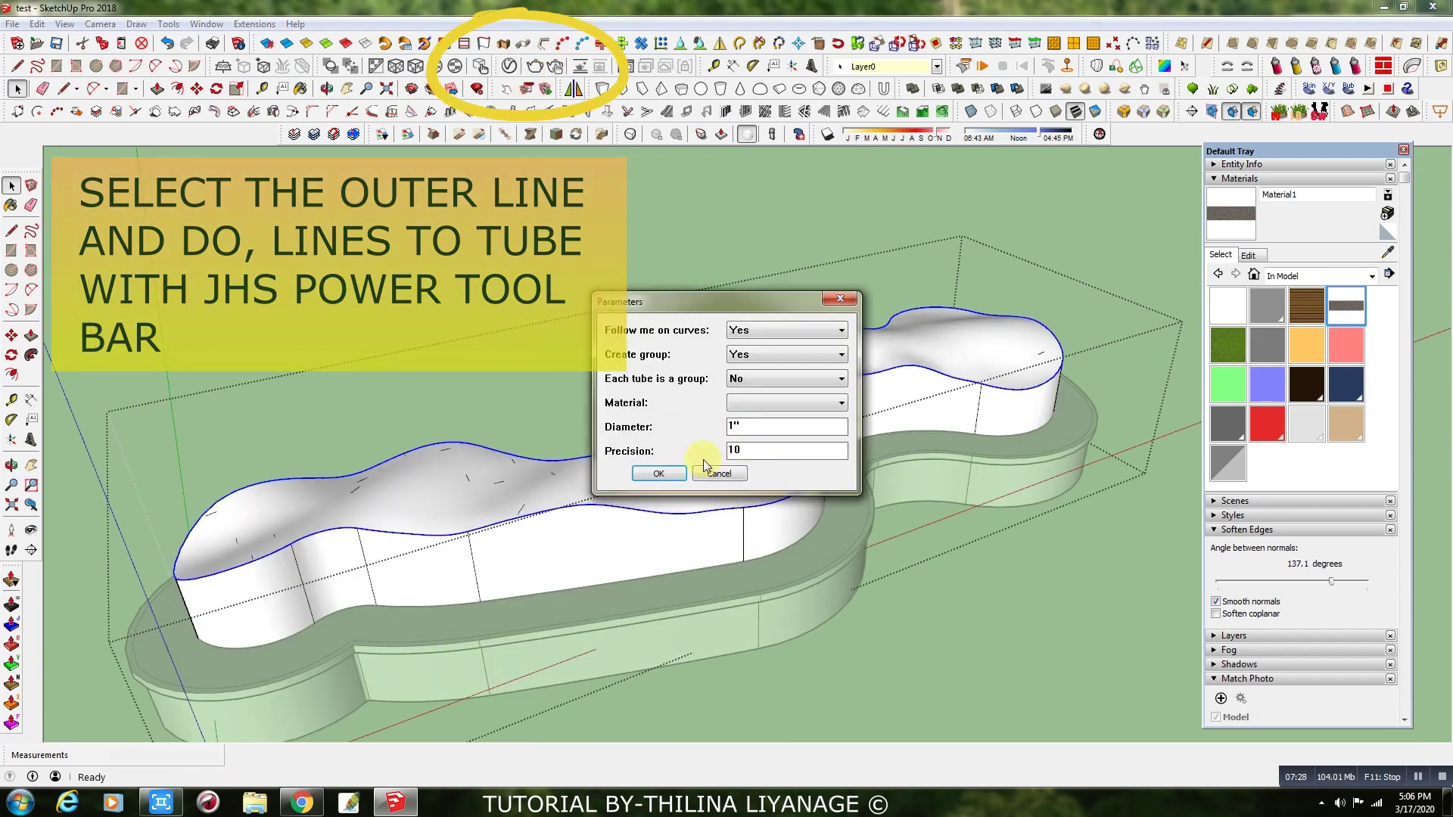
{"action": "left_click", "coordinate": [658, 474]}
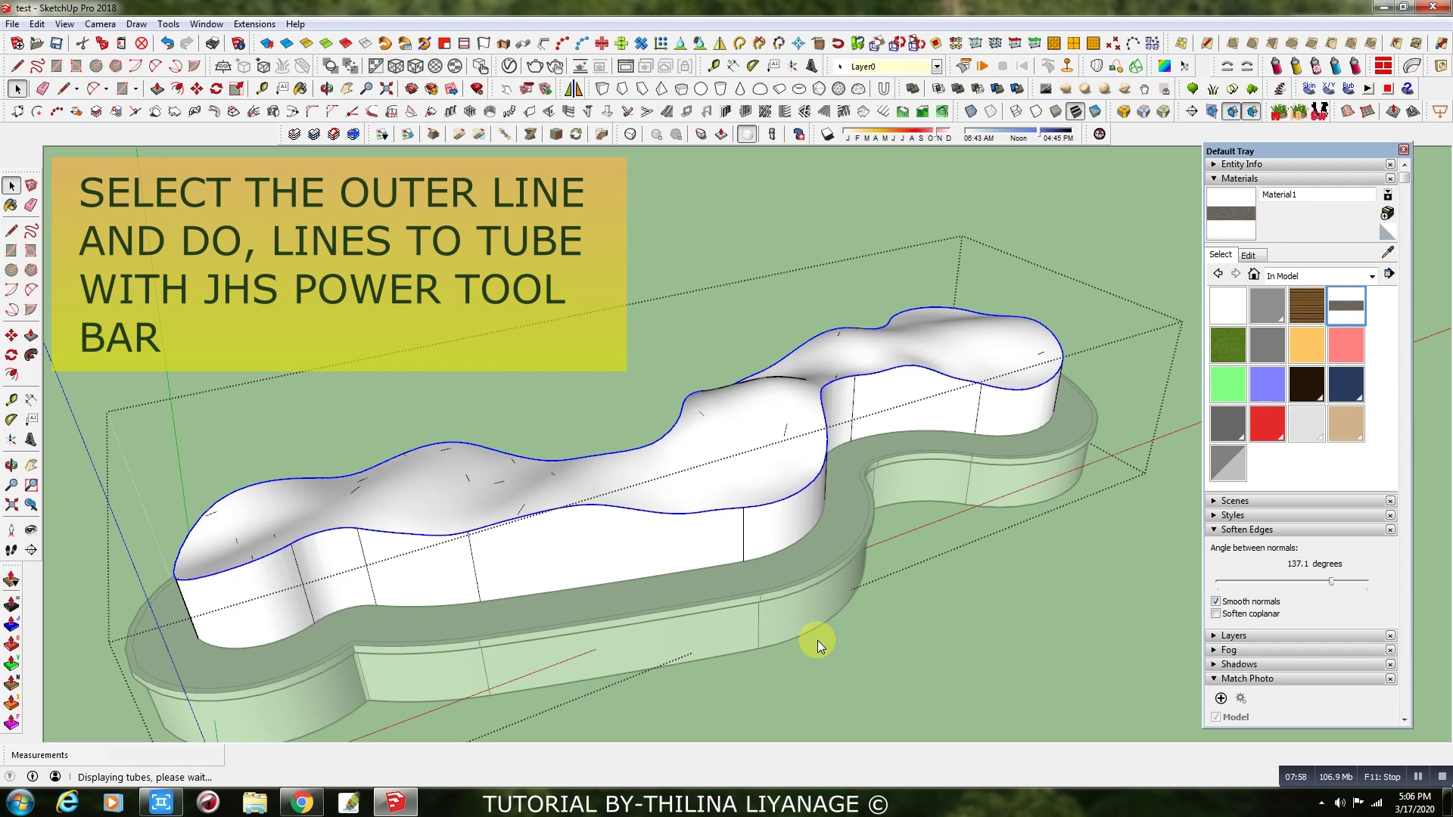
{"action": "left_click", "coordinate": [942, 625]}
- Open the winding piece's group, paint the terrain surface with the grass material Material2, and open that material's texture settings
{"action": "middle_click_drag", "start_coordinate": [942, 626], "coordinate": [1131, 466]}
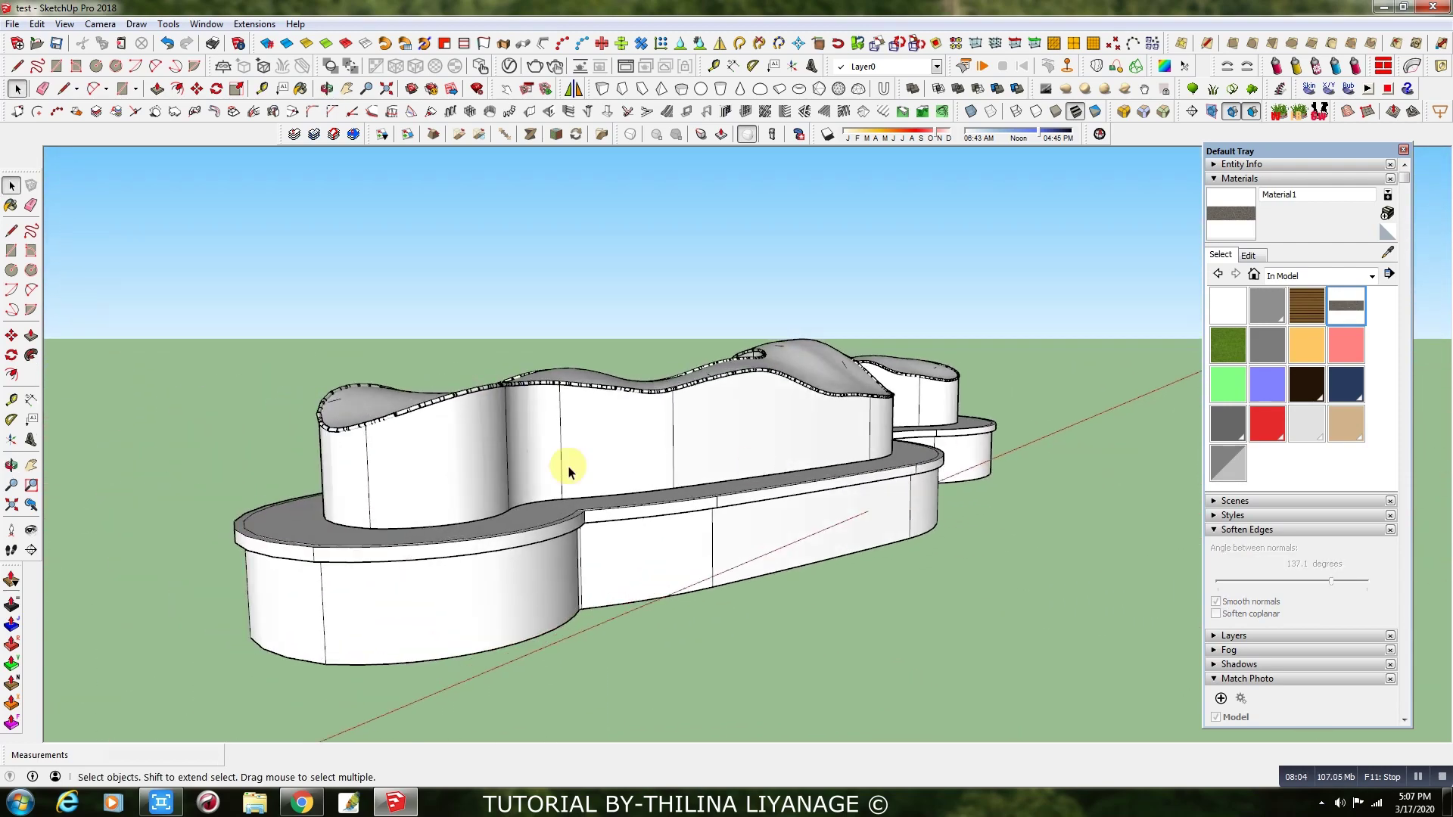
{"action": "scroll", "coordinate": [480, 466], "scroll_direction": "up", "scroll_amount": 1}
{"action": "middle_click_drag", "start_coordinate": [480, 466], "coordinate": [398, 619]}
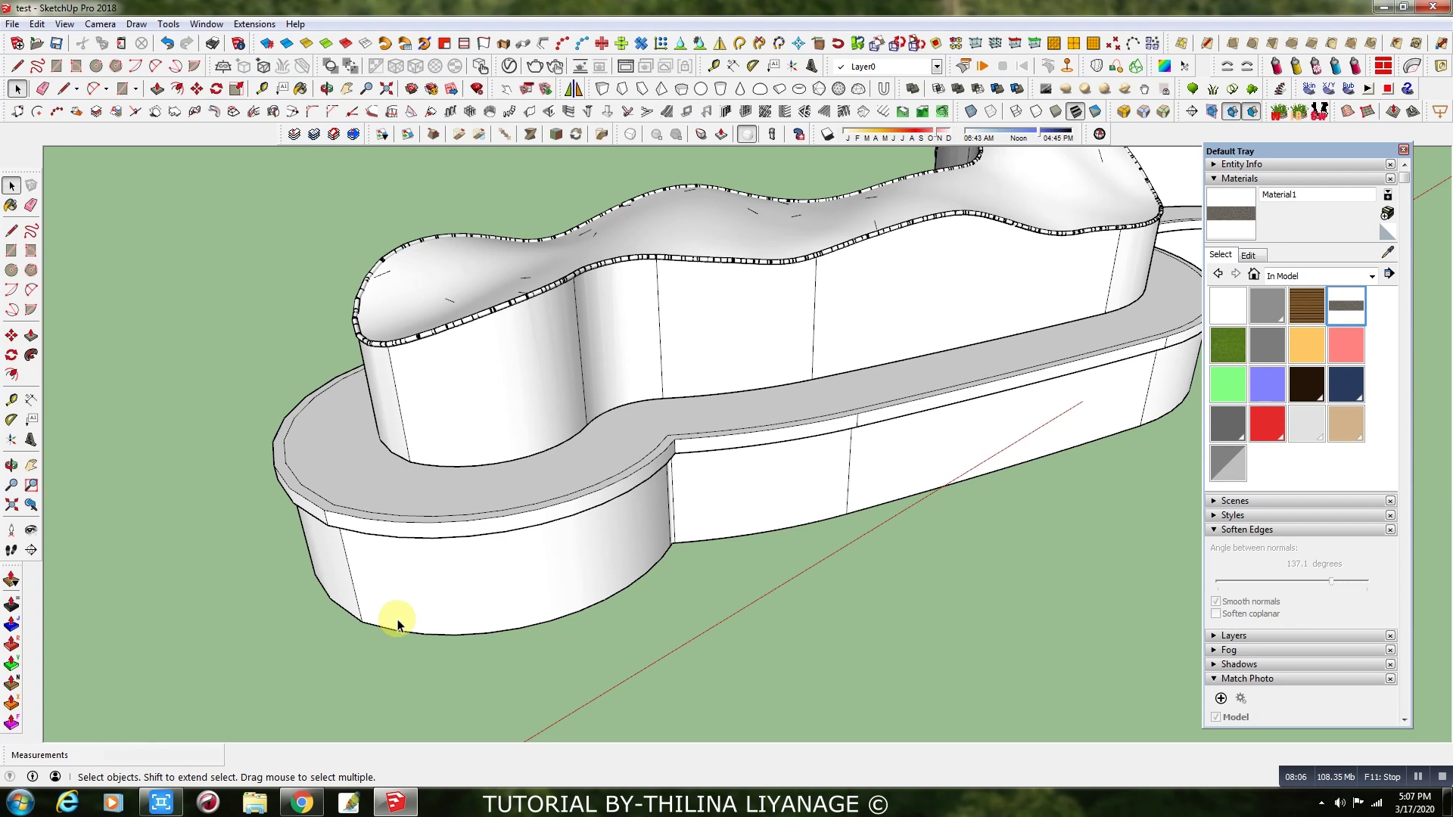
{"action": "scroll", "coordinate": [398, 622], "scroll_direction": "down", "scroll_amount": 5}
{"action": "middle_click_drag", "start_coordinate": [470, 584], "coordinate": [583, 633]}
{"action": "scroll", "coordinate": [782, 383], "scroll_direction": "up", "scroll_amount": 5}
{"action": "left_click", "coordinate": [792, 380]}
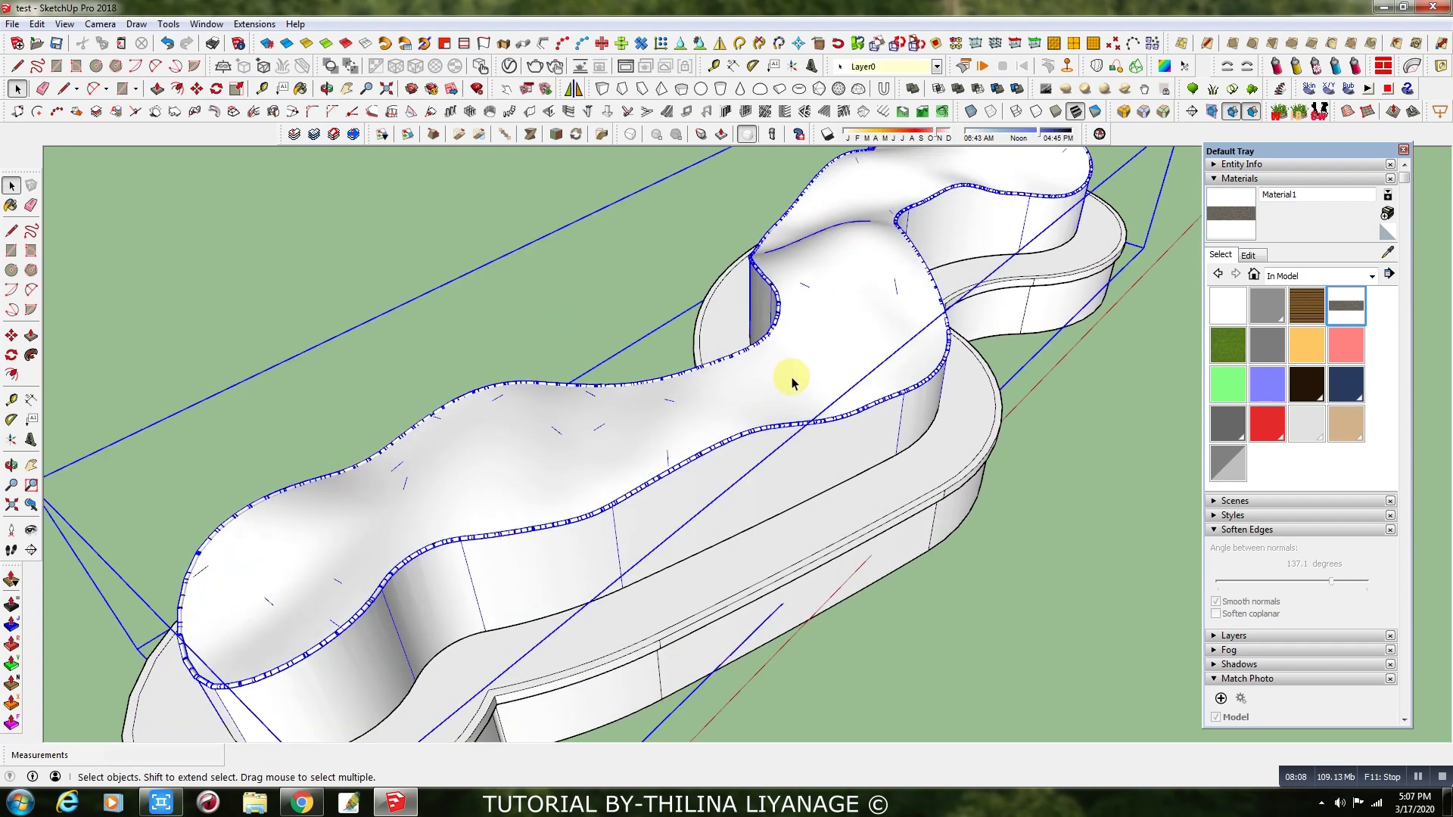
{"action": "double_click", "coordinate": [792, 381]}
{"action": "left_click", "coordinate": [901, 379]}
{"action": "left_click", "coordinate": [1229, 346]}
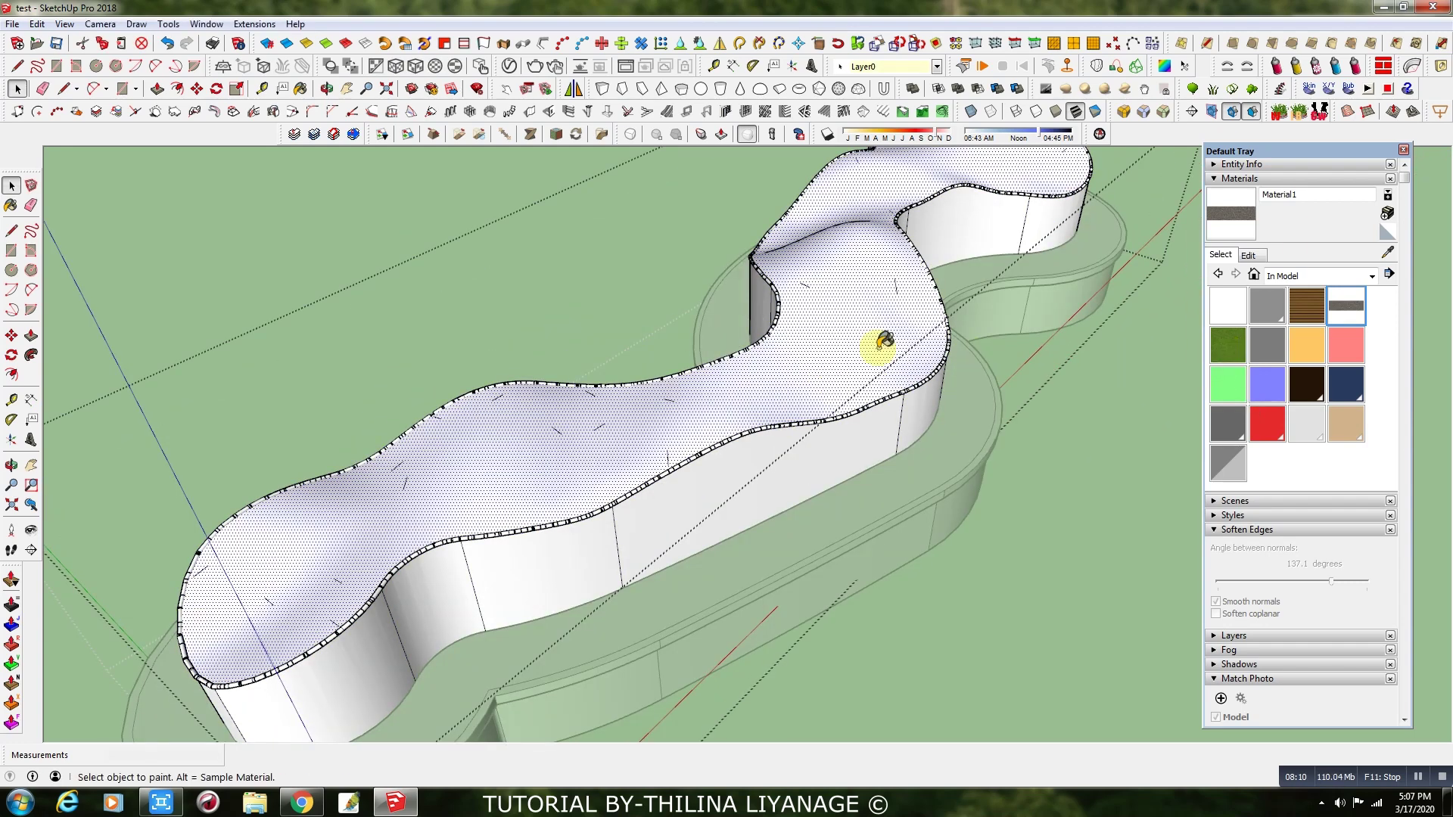
{"action": "left_click", "coordinate": [843, 387]}
{"action": "scroll", "coordinate": [842, 388], "scroll_direction": "up", "scroll_amount": 1}
{"action": "middle_click_drag", "start_coordinate": [839, 408], "coordinate": [867, 395]}
{"action": "left_click", "coordinate": [1250, 260]}
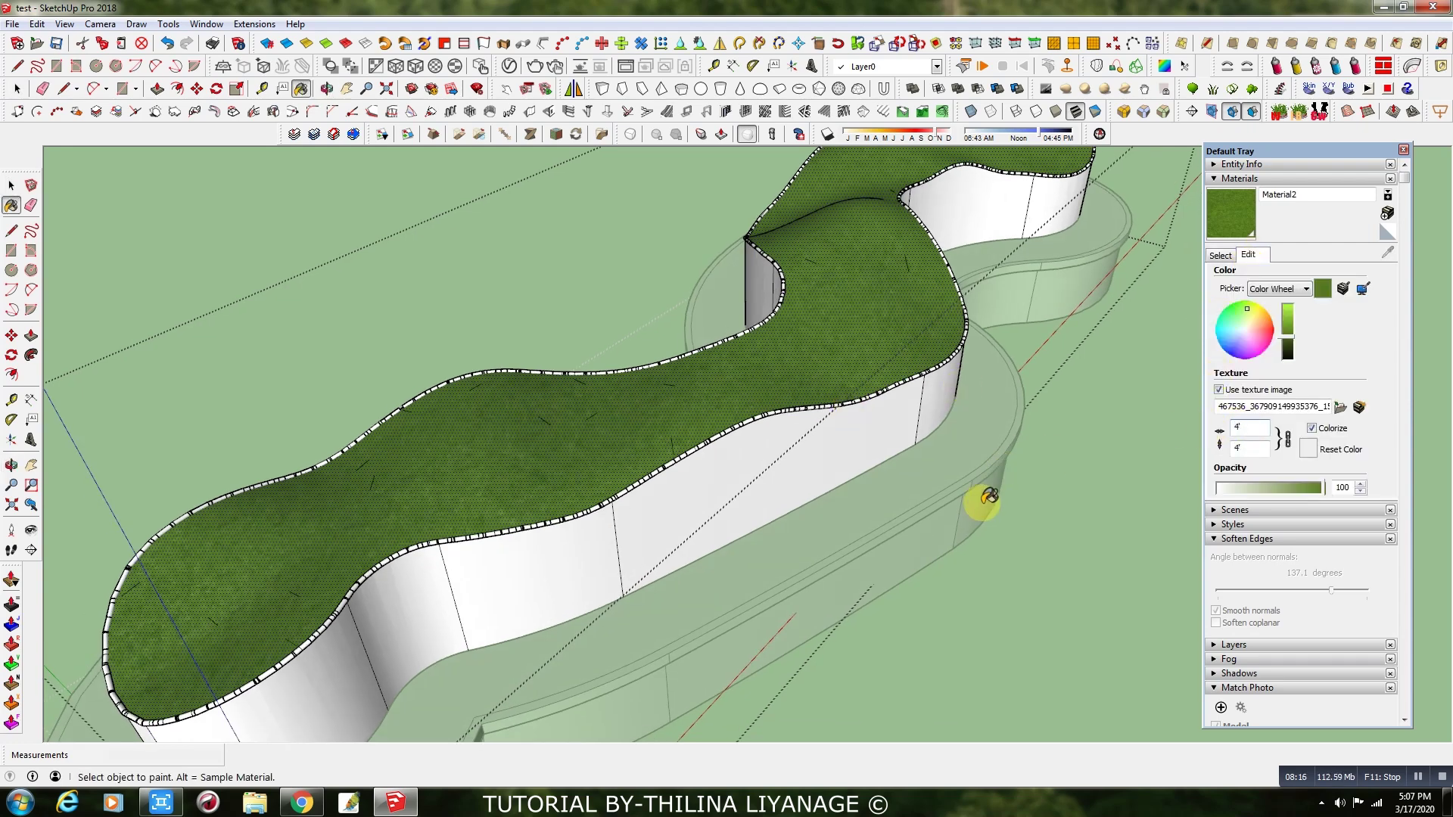
- Close the winding planter's group, reopen it for editing, and select a face of its side wall
{"action": "middle_click_drag", "start_coordinate": [980, 487], "coordinate": [179, 230]}
{"action": "left_click", "coordinate": [16, 90]}
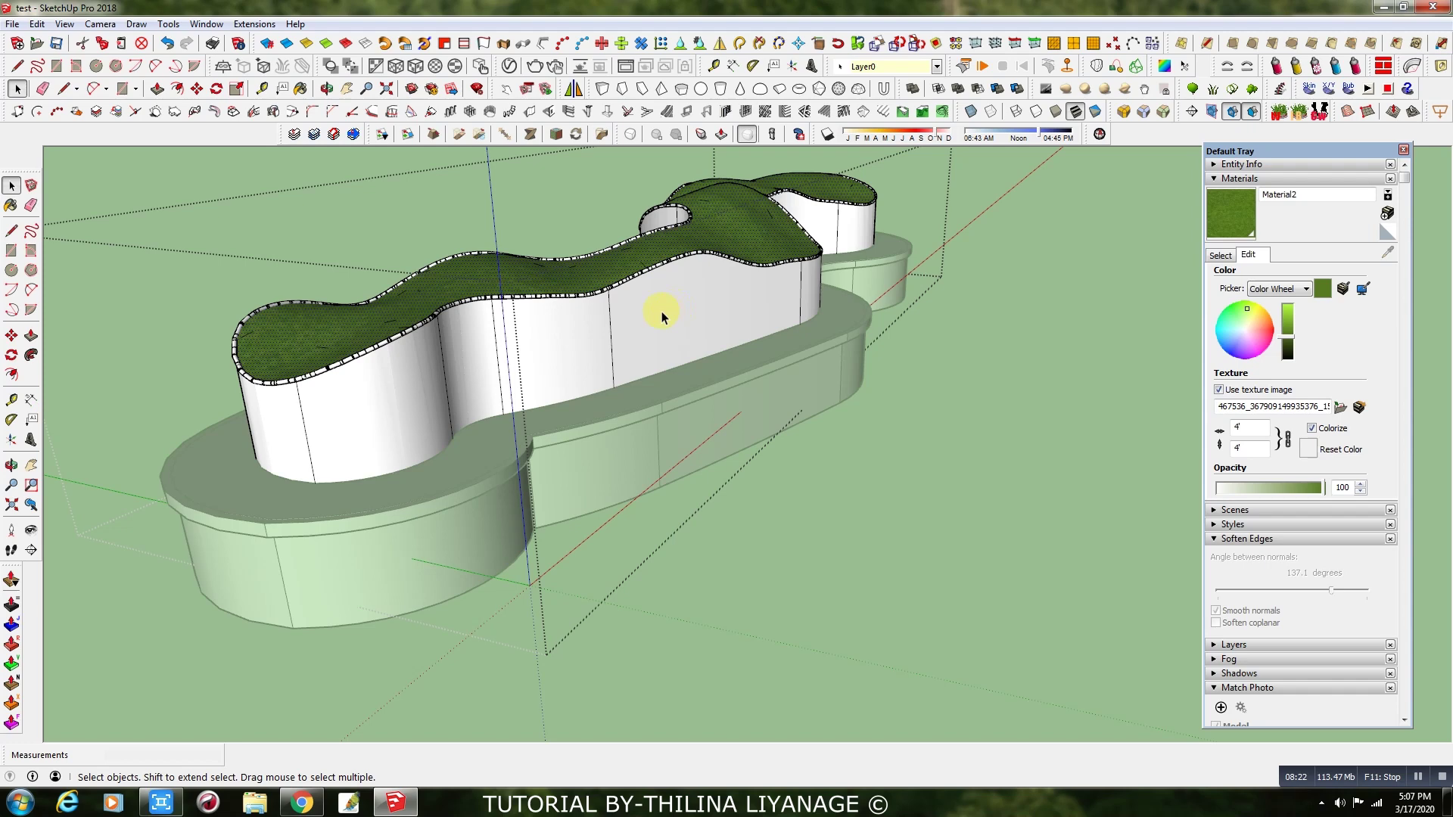
{"action": "left_click", "coordinate": [663, 317]}
{"action": "middle_click_drag", "start_coordinate": [662, 317], "coordinate": [618, 327]}
{"action": "left_click", "coordinate": [618, 545]}
{"action": "left_click", "coordinate": [610, 311]}
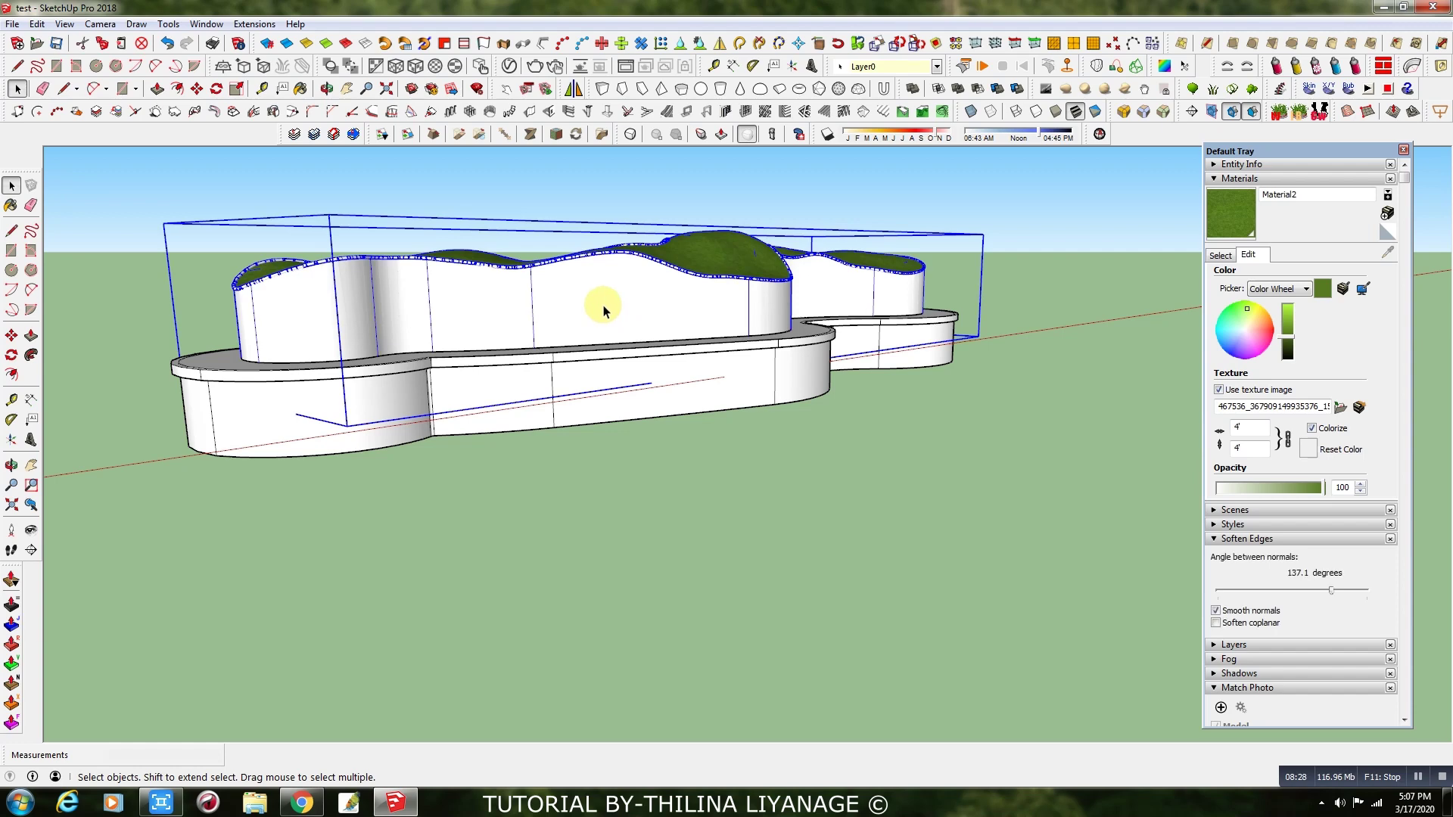
{"action": "triple_click", "coordinate": [604, 310]}
{"action": "middle_click_drag", "start_coordinate": [633, 324], "coordinate": [633, 318]}
{"action": "left_click", "coordinate": [633, 317]}
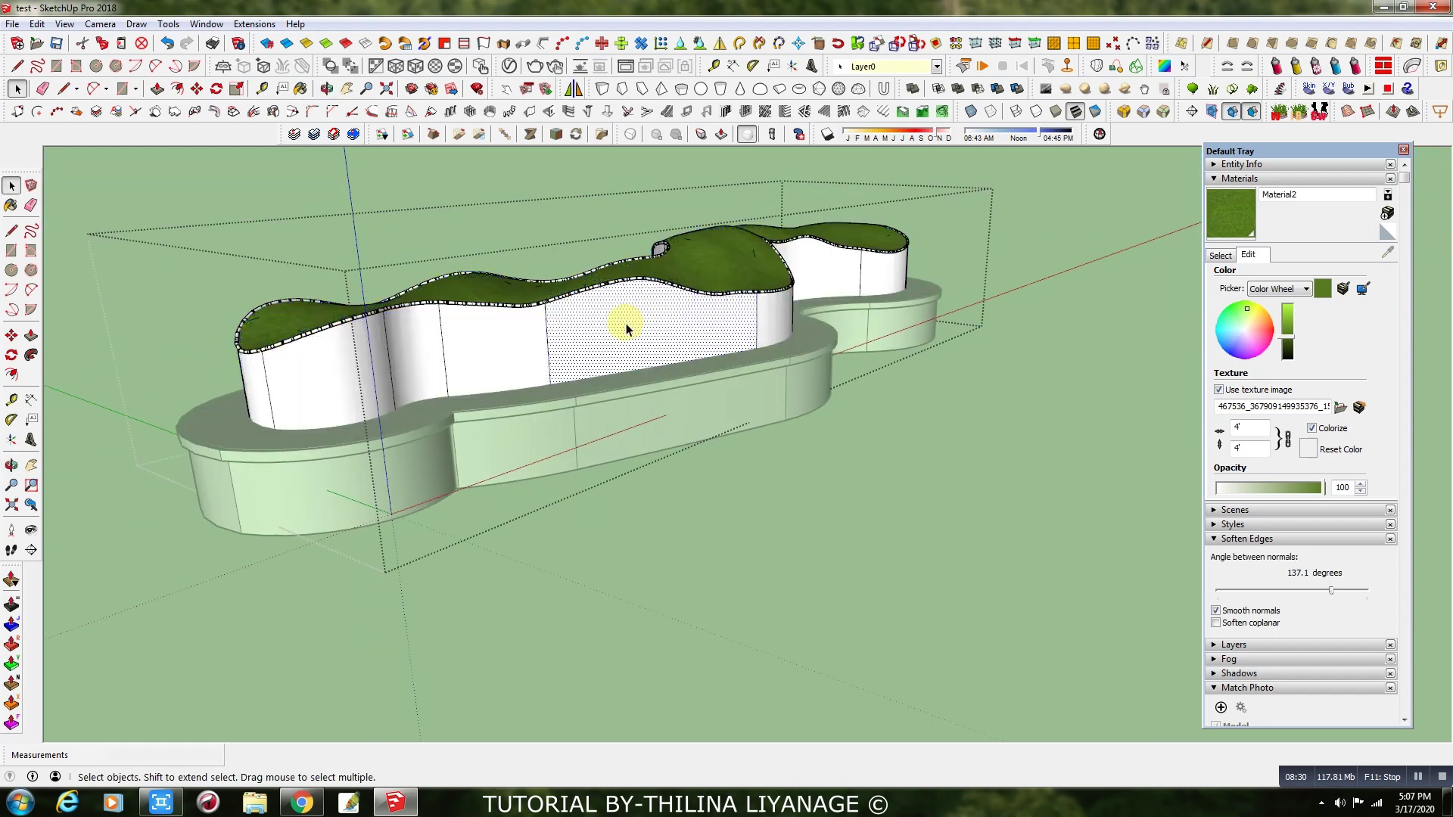
- Soften the vertical seam edges along the first long side and around the adjoining end of the planter wall
{"action": "key", "text": "e"}
{"action": "left_click", "coordinate": [548, 326], "text": "ctrl"}
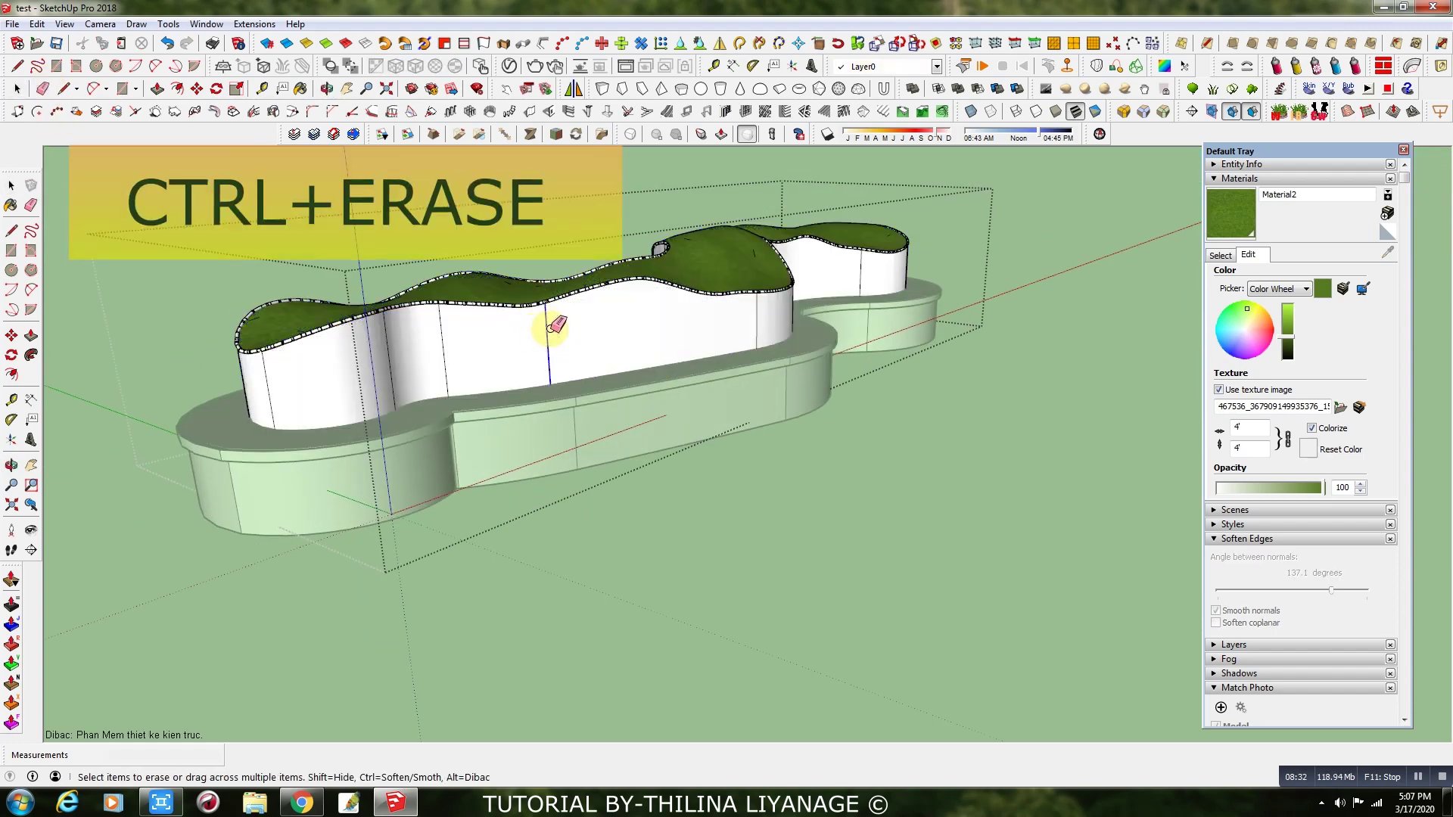
{"action": "left_click_drag", "start_coordinate": [435, 347], "coordinate": [383, 325], "text": "ctrl"}
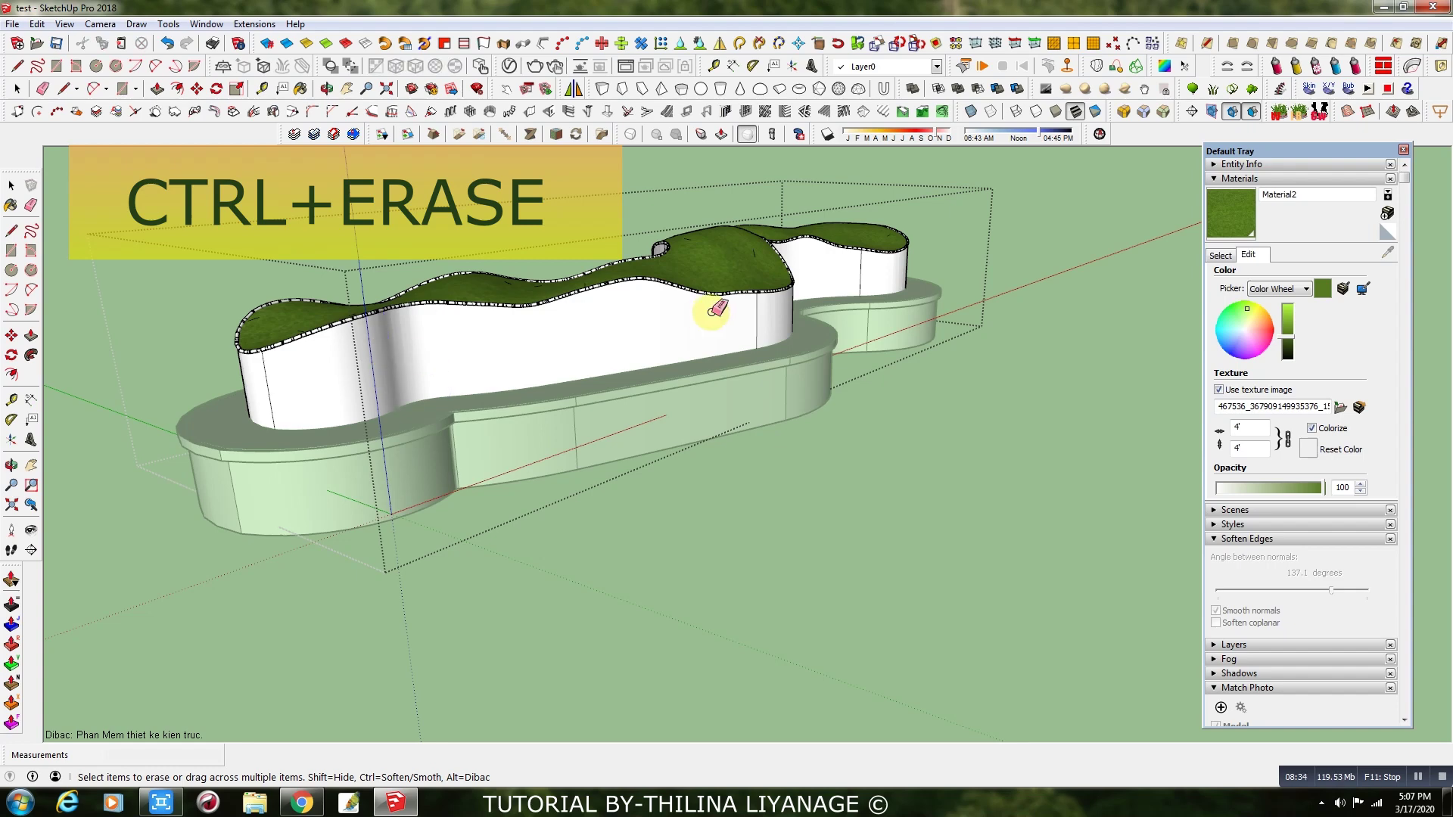
{"action": "middle_click_drag", "start_coordinate": [769, 296], "coordinate": [363, 333]}
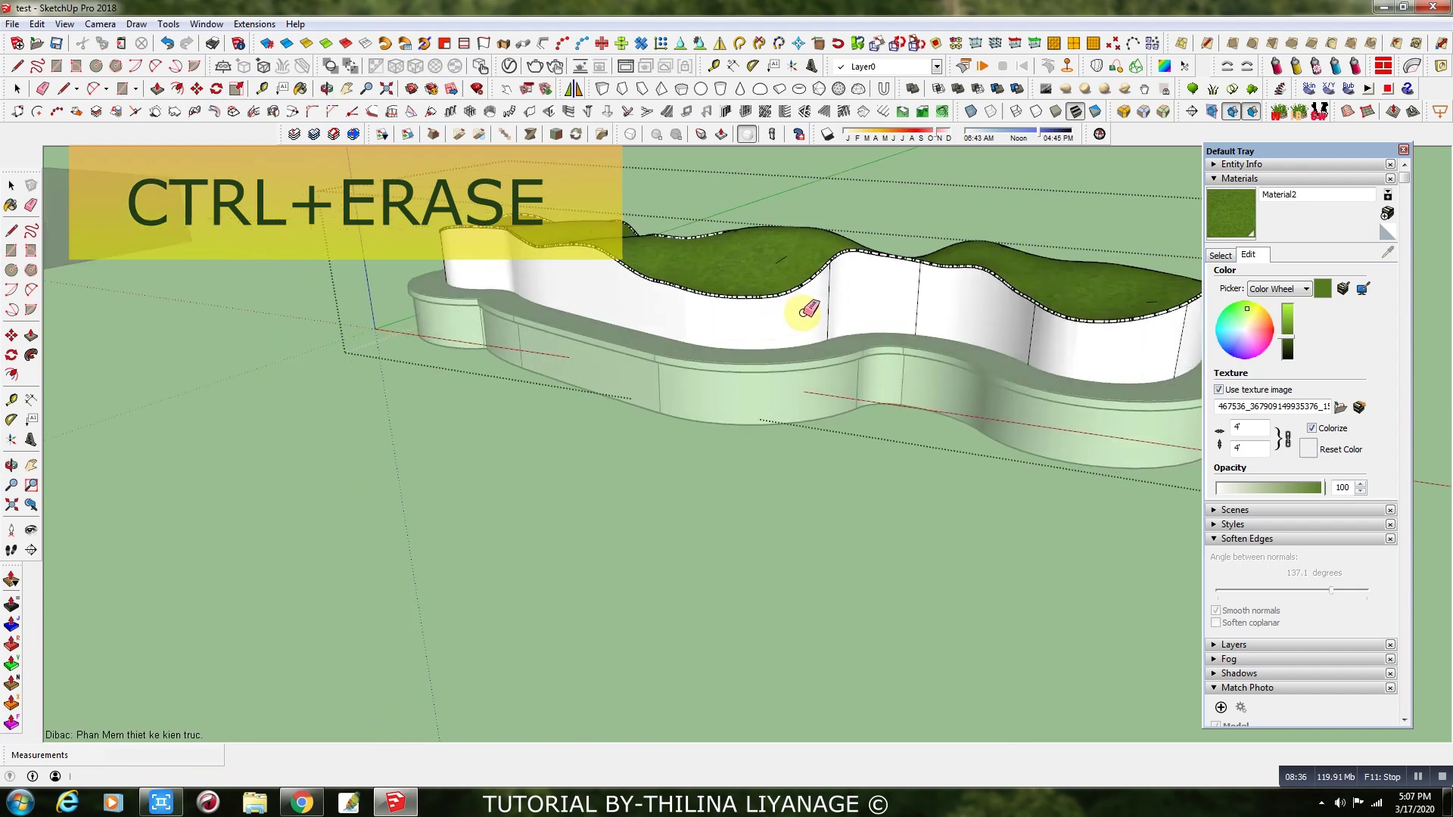
{"action": "mouse_move", "coordinate": [924, 305]}
{"action": "left_mouse_down", "text": "ctrl"}
{"action": "mouse_move", "coordinate": [830, 308]}
{"action": "mouse_move", "coordinate": [1166, 346]}
{"action": "left_mouse_up", "text": "ctrl"}
{"action": "left_click", "coordinate": [1180, 344], "text": "ctrl"}
{"action": "scroll", "coordinate": [555, 415], "scroll_direction": "down", "scroll_amount": 5}
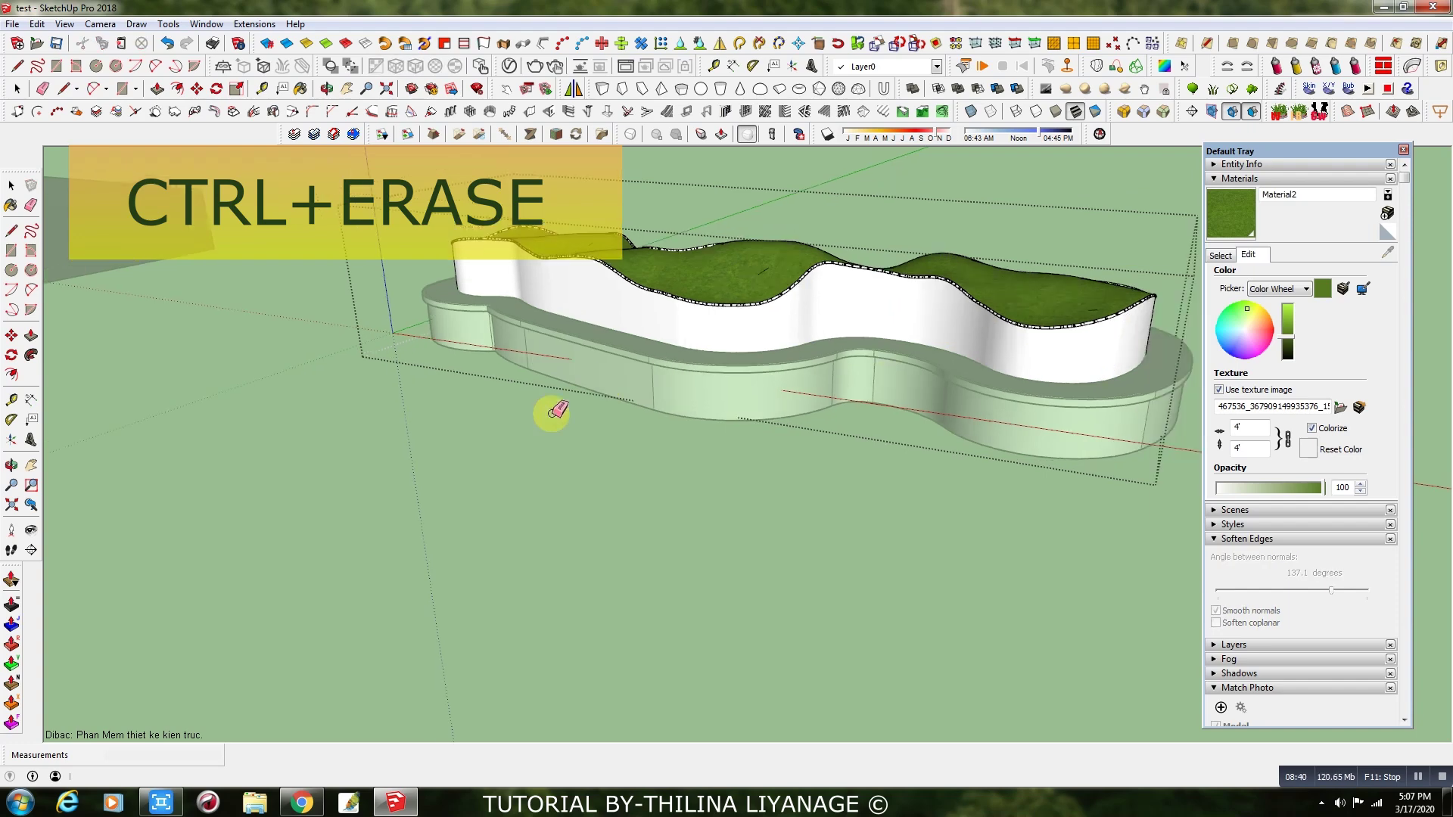
- Soften the remaining vertical seam edges around the opposite side and both ends of the planter wall
{"action": "middle_click_drag", "start_coordinate": [853, 383], "coordinate": [321, 371]}
{"action": "scroll", "coordinate": [622, 344], "scroll_direction": "up", "scroll_amount": 1}
{"action": "scroll", "coordinate": [622, 344], "scroll_direction": "up", "scroll_amount": 1}
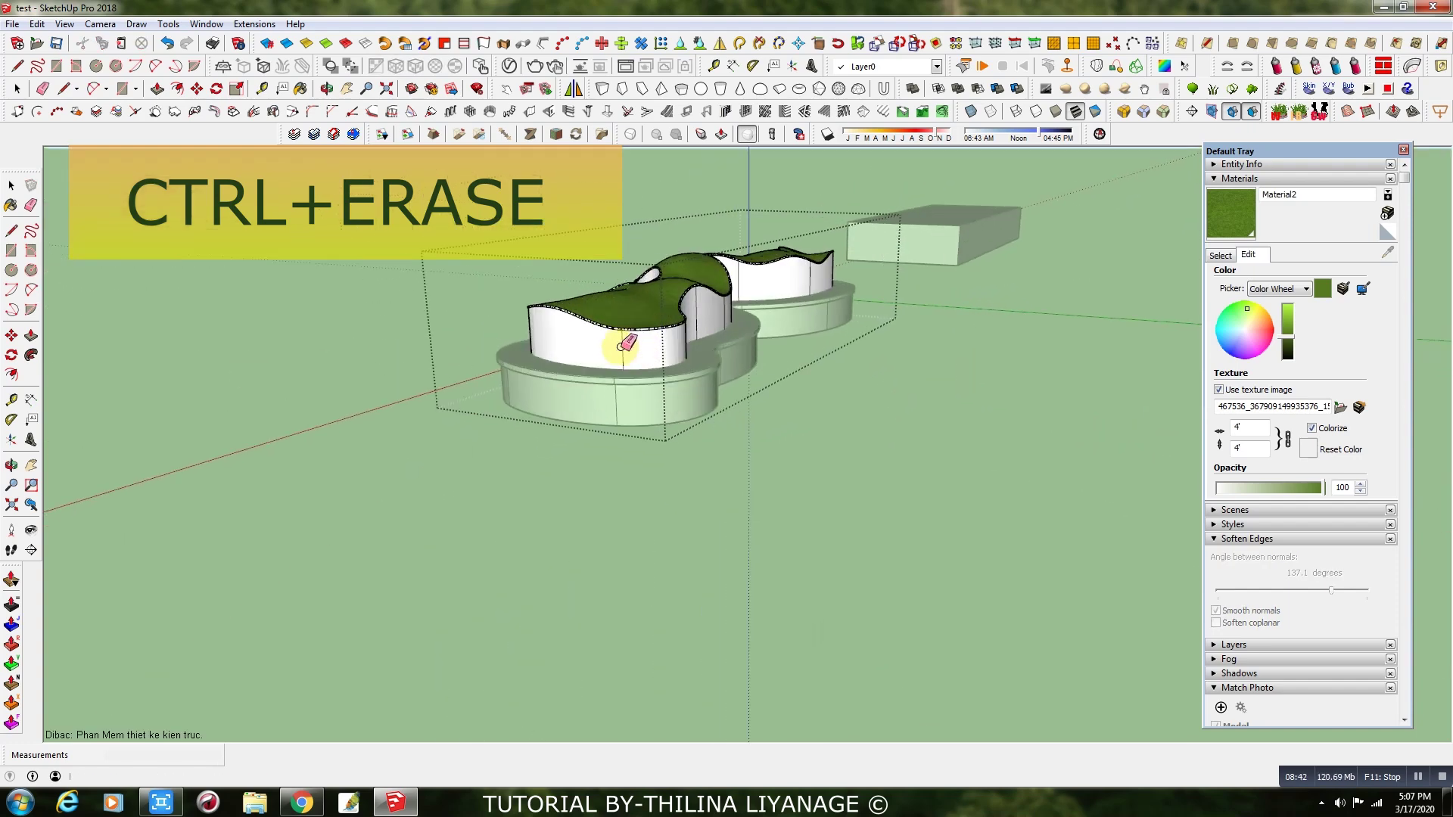
{"action": "middle_click_drag", "start_coordinate": [681, 330], "coordinate": [334, 343]}
{"action": "scroll", "coordinate": [374, 313], "scroll_direction": "up", "scroll_amount": 2}
{"action": "mouse_move", "coordinate": [377, 312]}
{"action": "left_mouse_down", "text": "ctrl"}
{"action": "mouse_move", "coordinate": [519, 298]}
{"action": "mouse_move", "coordinate": [522, 313]}
{"action": "left_mouse_up", "text": "ctrl"}
{"action": "scroll", "coordinate": [644, 287], "scroll_direction": "up", "scroll_amount": 2}
{"action": "left_click_drag", "start_coordinate": [687, 271], "coordinate": [1084, 286], "text": "ctrl"}
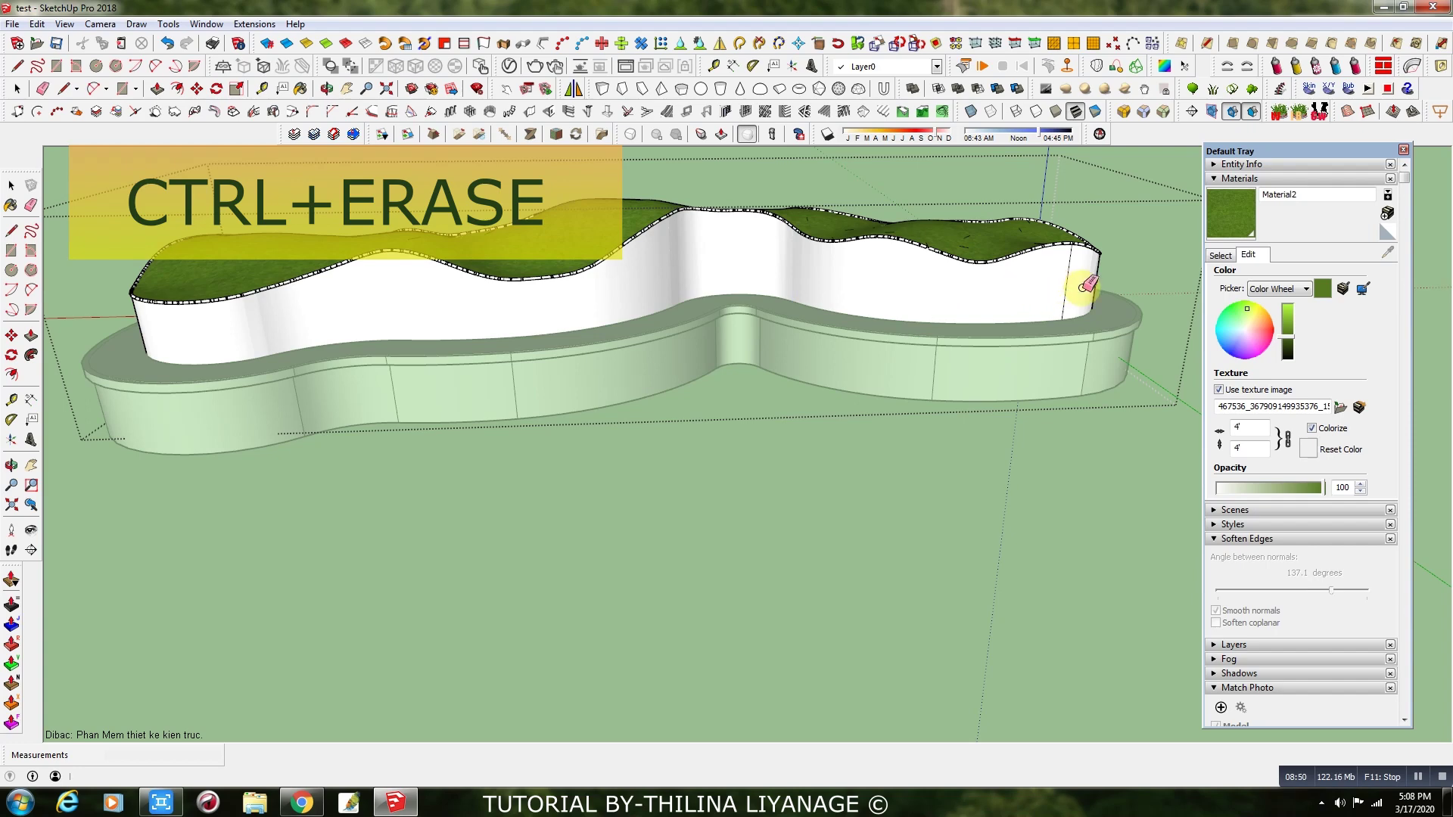
{"action": "middle_click_drag", "start_coordinate": [1066, 298], "coordinate": [333, 315]}
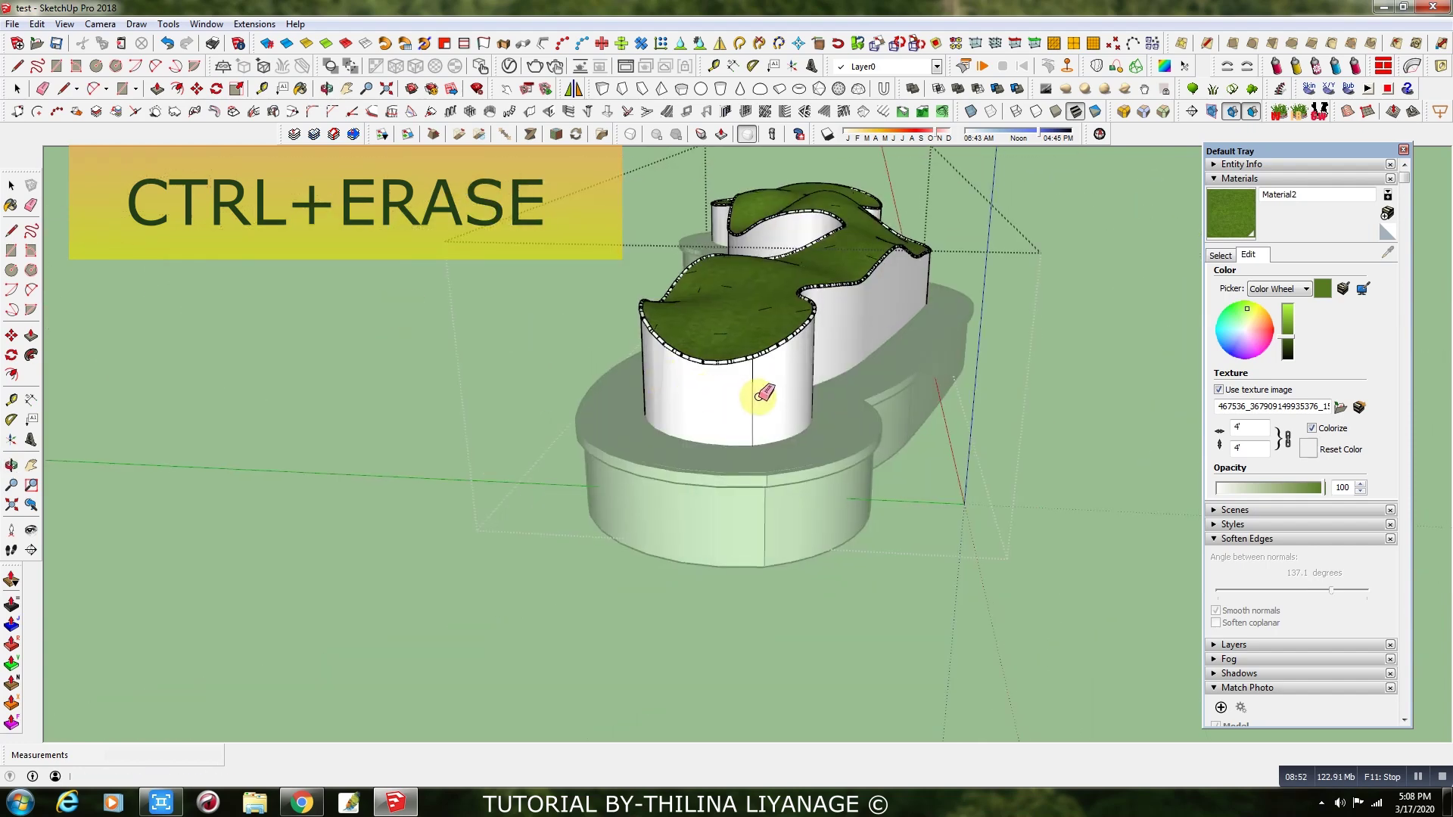
{"action": "left_click_drag", "start_coordinate": [759, 401], "coordinate": [765, 402], "text": "ctrl"}
{"action": "mouse_move", "coordinate": [765, 402]}
{"action": "middle_mouse_down"}
{"action": "mouse_move", "coordinate": [425, 399]}
{"action": "mouse_move", "coordinate": [386, 454]}
{"action": "mouse_move", "coordinate": [593, 454]}
{"action": "mouse_move", "coordinate": [519, 368]}
{"action": "middle_mouse_up"}
{"action": "scroll", "coordinate": [383, 453], "scroll_direction": "down", "scroll_amount": 5}
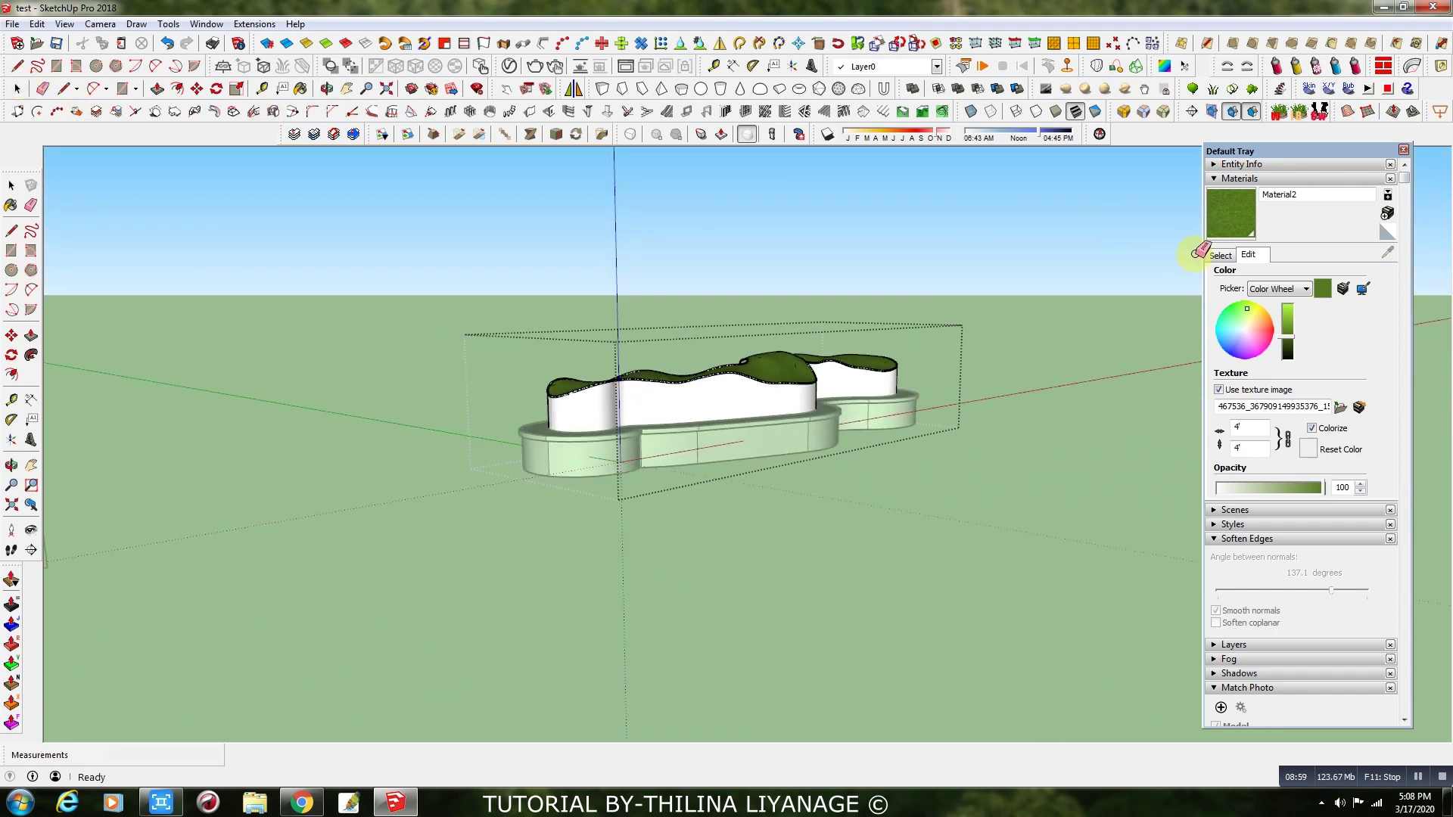
- Paint the planter's side wall with the brown wood plank material already in the model
{"action": "left_click", "coordinate": [1220, 256]}
{"action": "left_click", "coordinate": [1315, 312]}
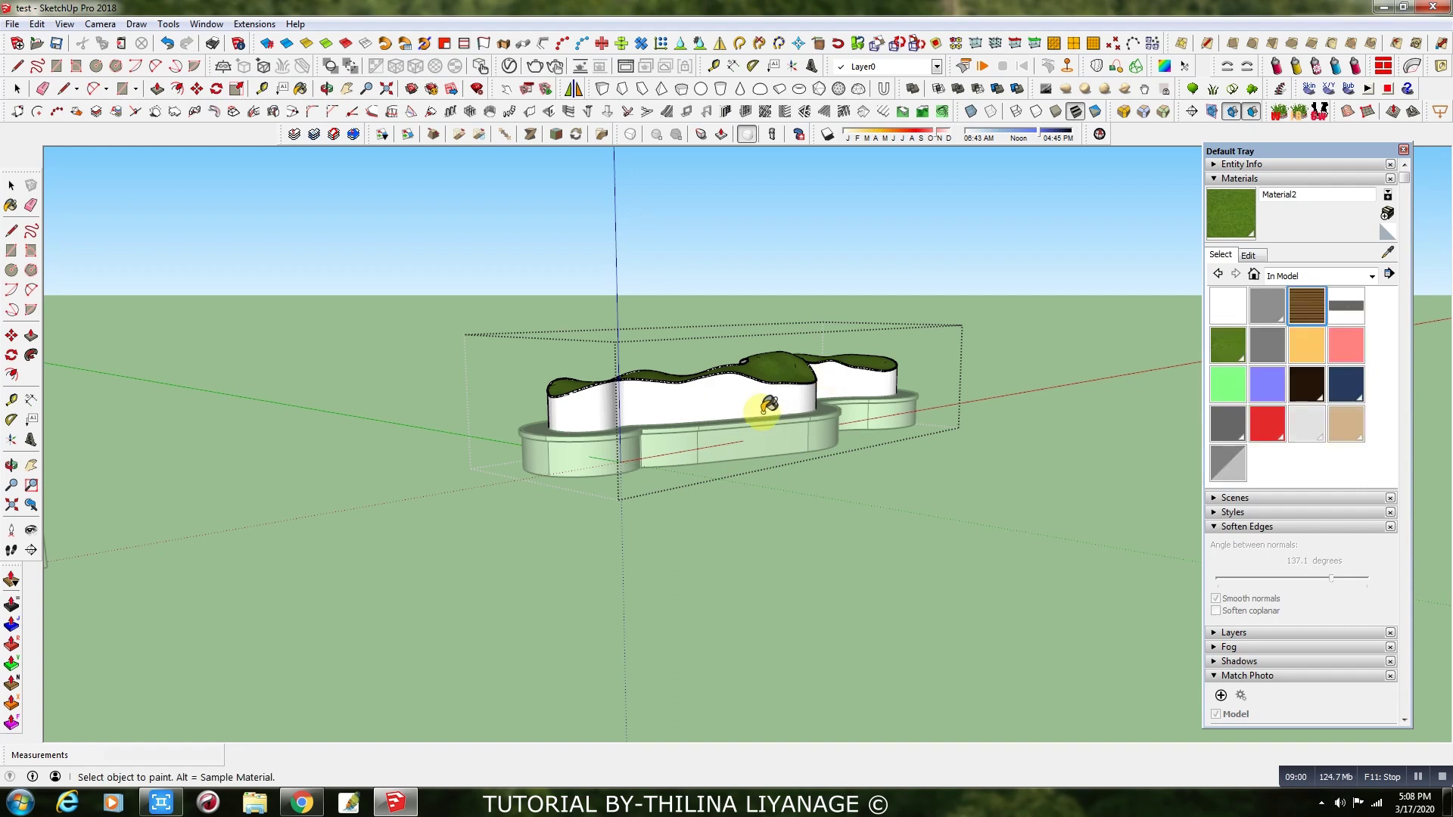
{"action": "scroll", "coordinate": [765, 380], "scroll_direction": "up", "scroll_amount": 2}
{"action": "left_click", "coordinate": [773, 376]}
{"action": "scroll", "coordinate": [765, 390], "scroll_direction": "up", "scroll_amount": 4}
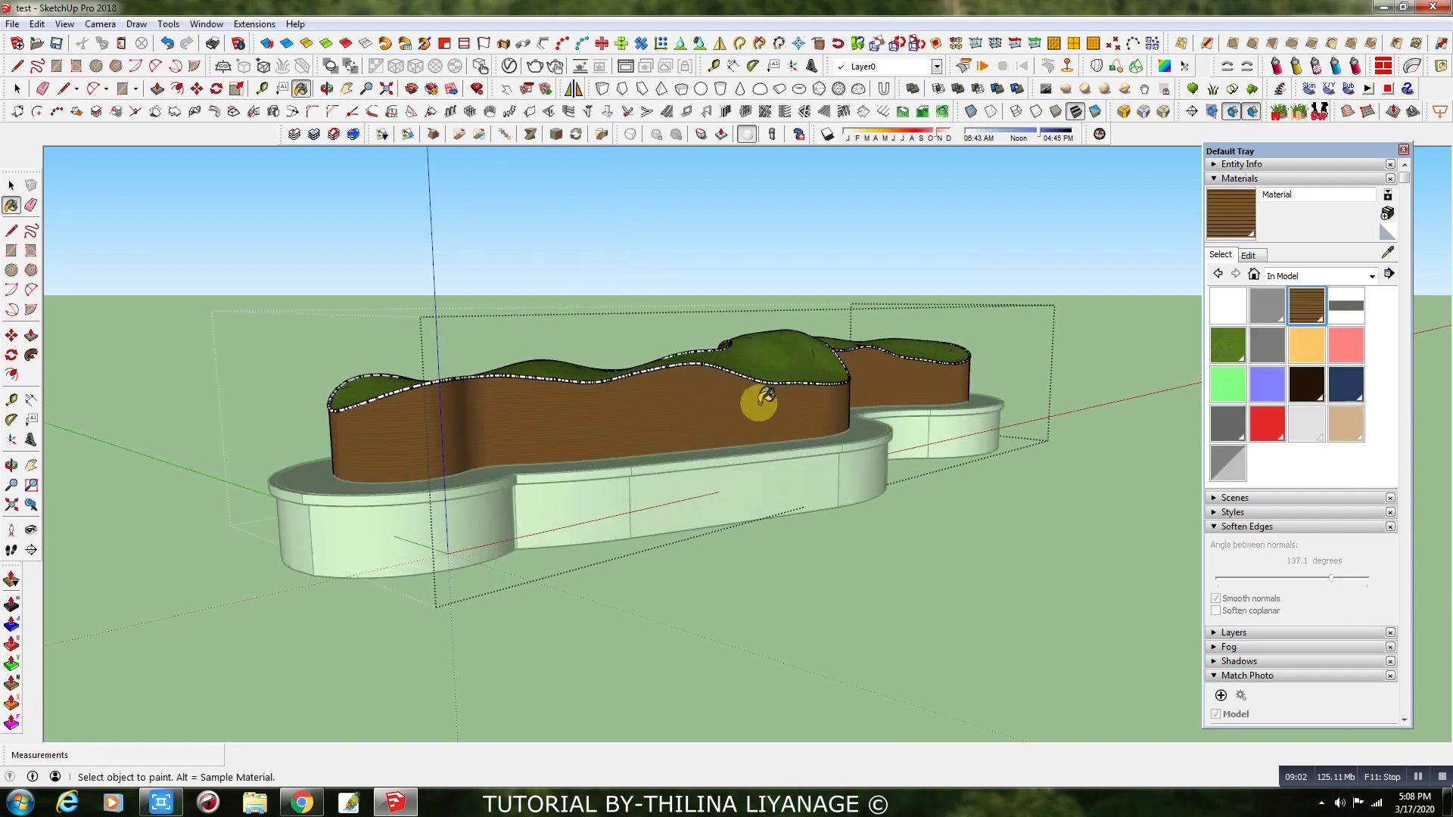
{"action": "middle_click_drag", "start_coordinate": [755, 415], "coordinate": [682, 401]}
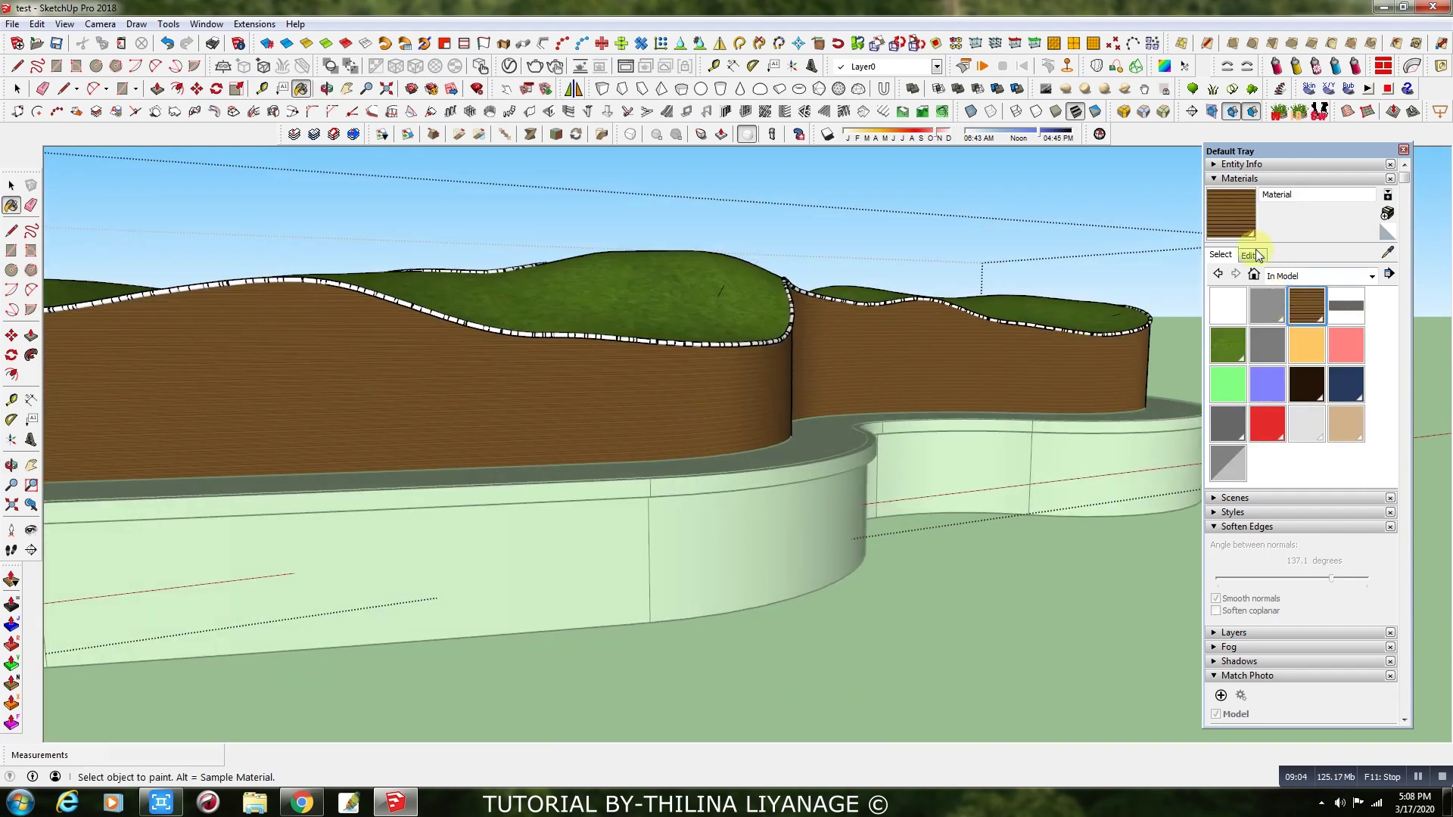
- Try texture sizes of 1' and 4' for the wood plank material, and set its size to 3'
{"action": "double_click", "coordinate": [1287, 306]}
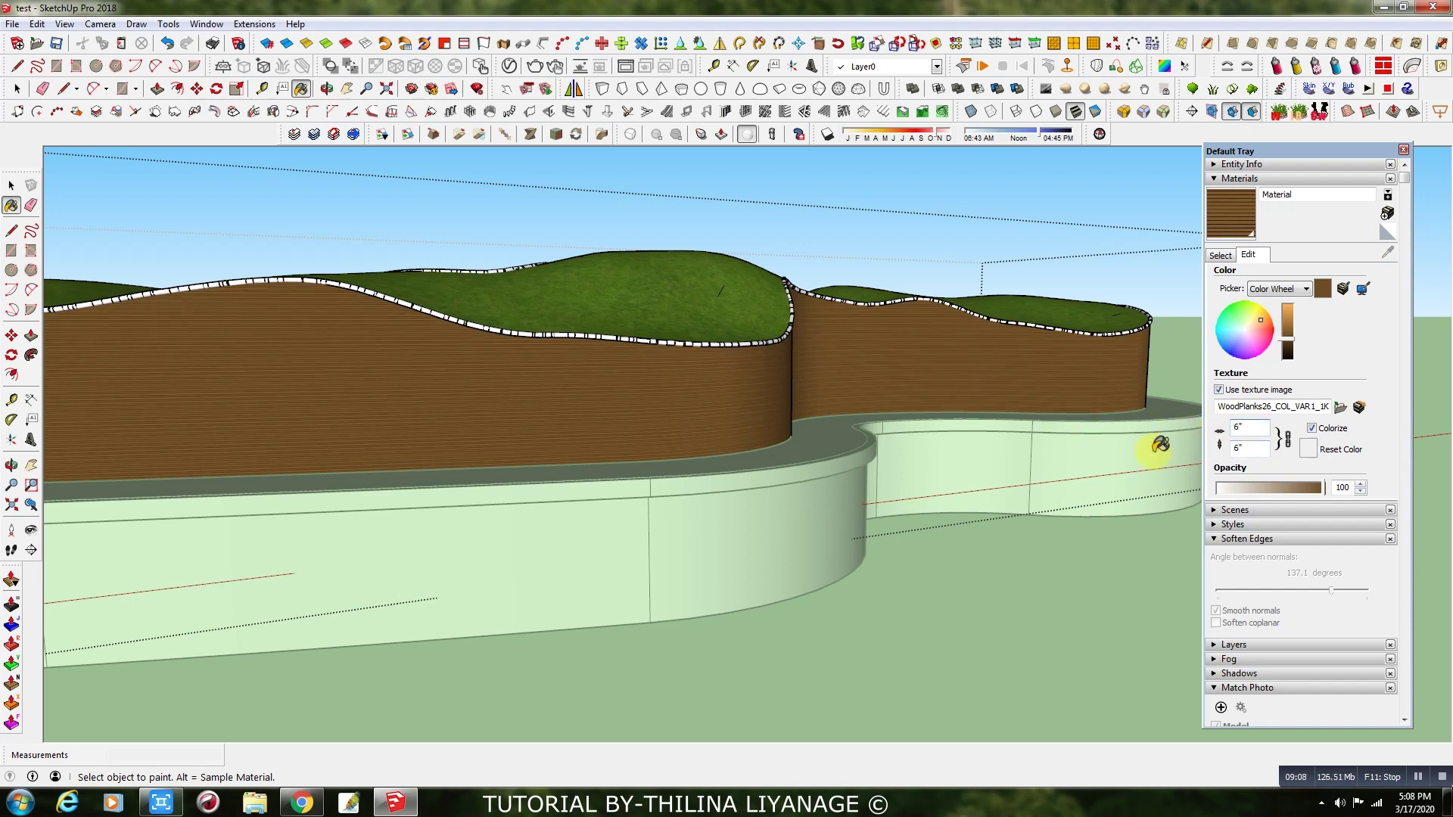
{"action": "type", "text": "'"}
{"action": "key", "text": "Return"}
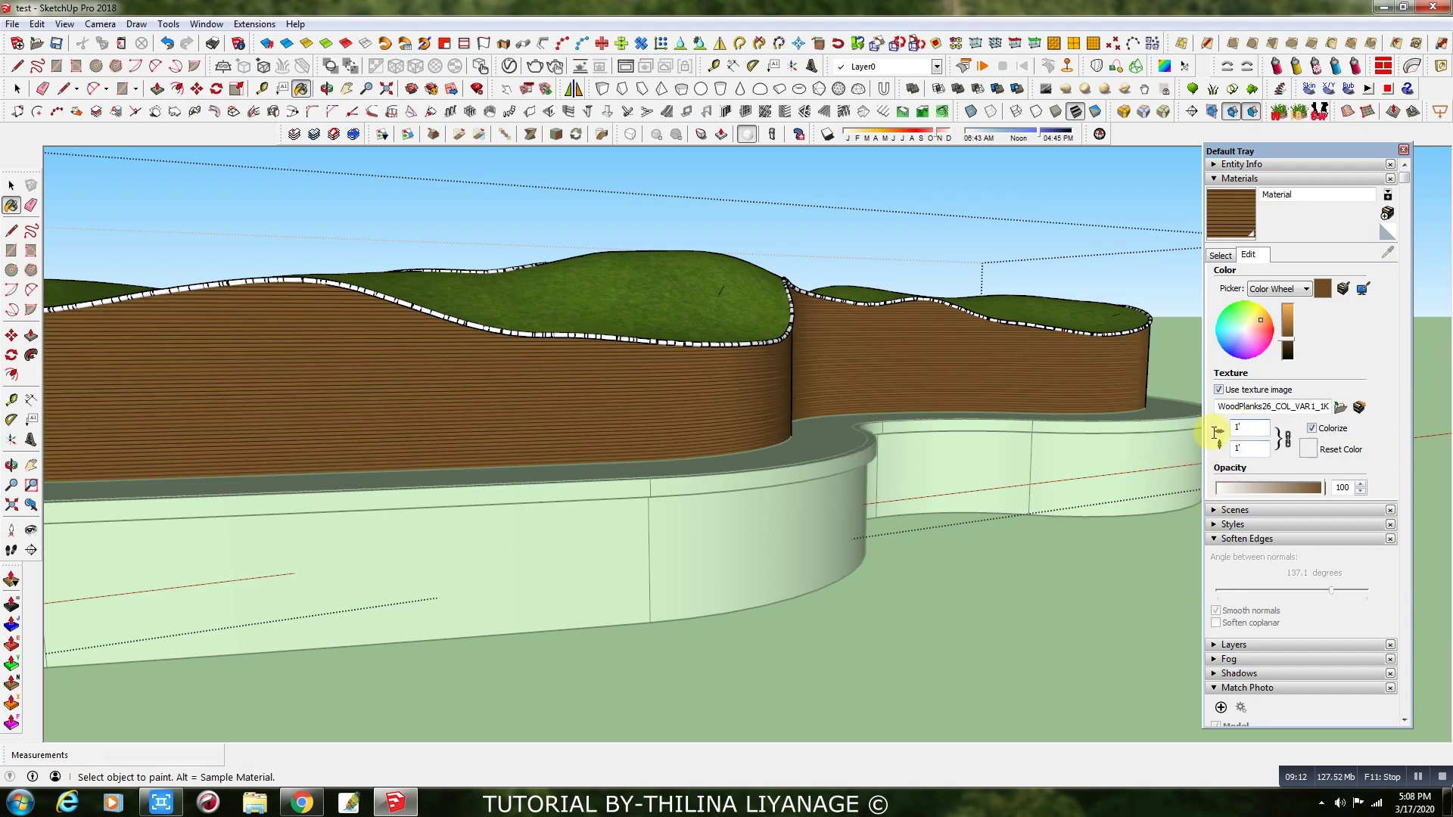
{"action": "type", "text": "4'"}
{"action": "key", "text": "Return"}
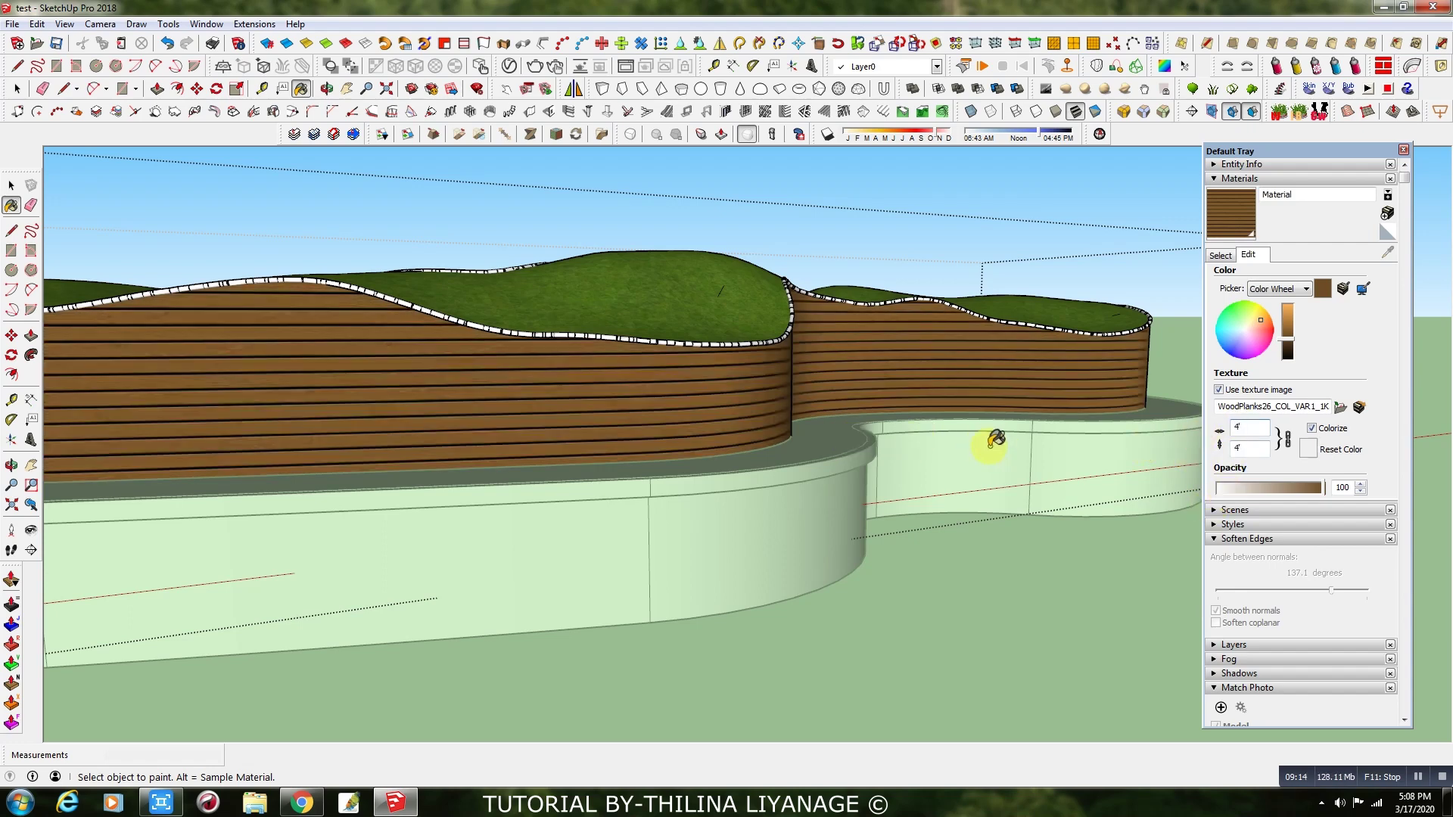
{"action": "type", "text": "3'"}
{"action": "middle_click_drag", "start_coordinate": [887, 595], "coordinate": [925, 605]}
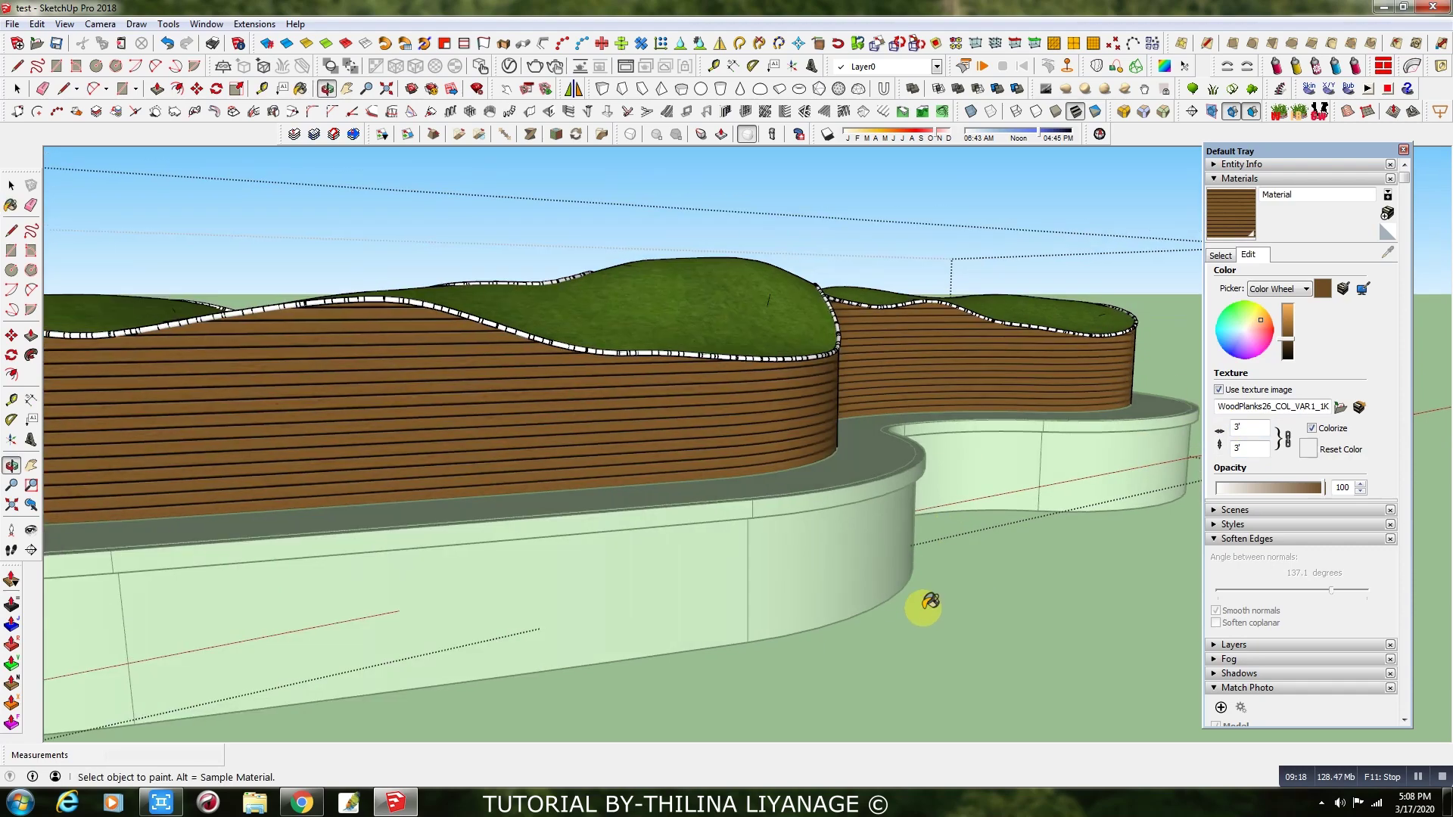
- Try painting the terrain's edge tube with the wood plank material, and undo it
{"action": "middle_click_drag", "start_coordinate": [749, 474], "coordinate": [776, 534]}
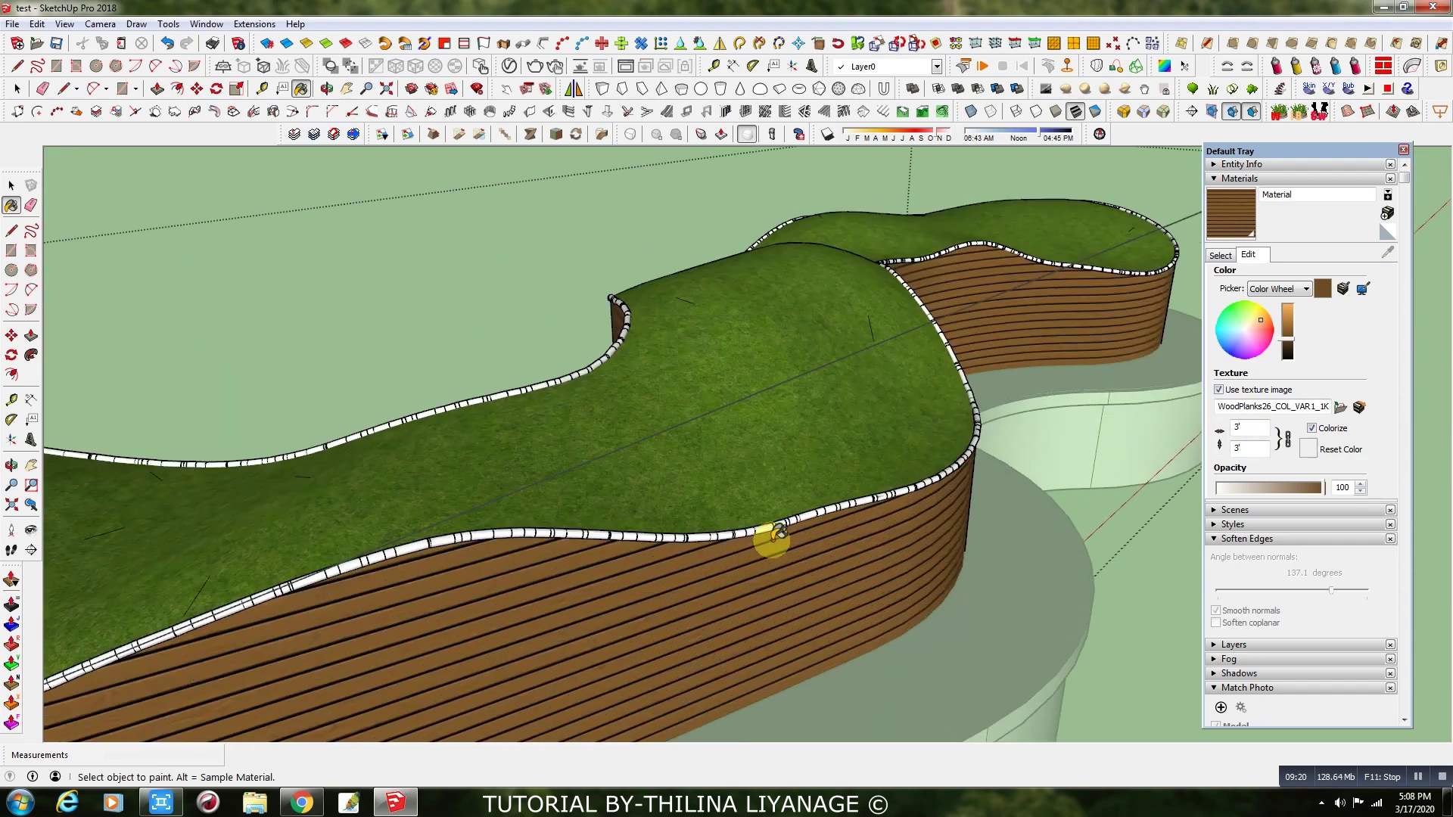
{"action": "scroll", "coordinate": [780, 519], "scroll_direction": "up", "scroll_amount": 2}
{"action": "left_click", "coordinate": [750, 562]}
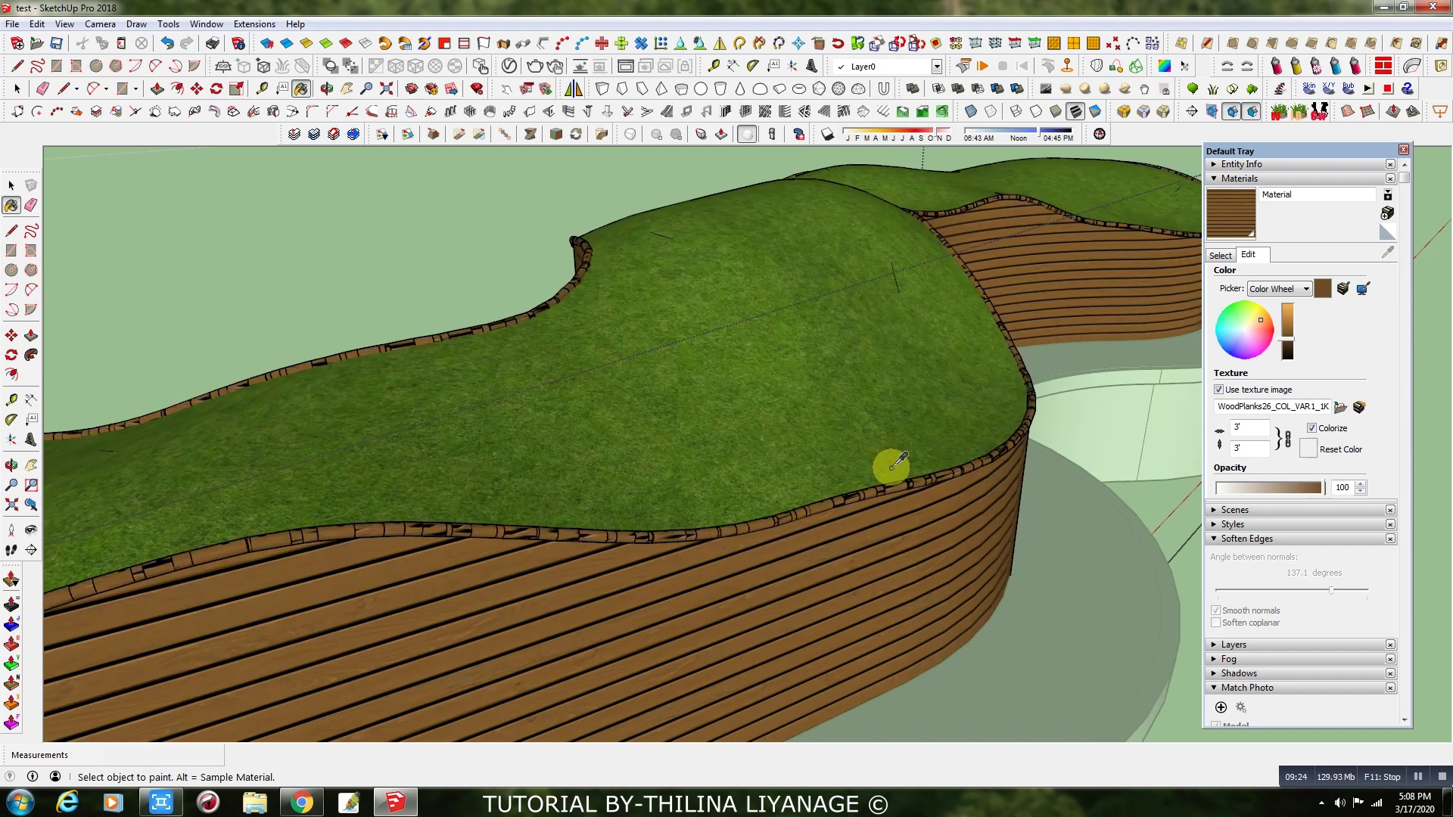
{"action": "key", "text": "ctrl+z"}
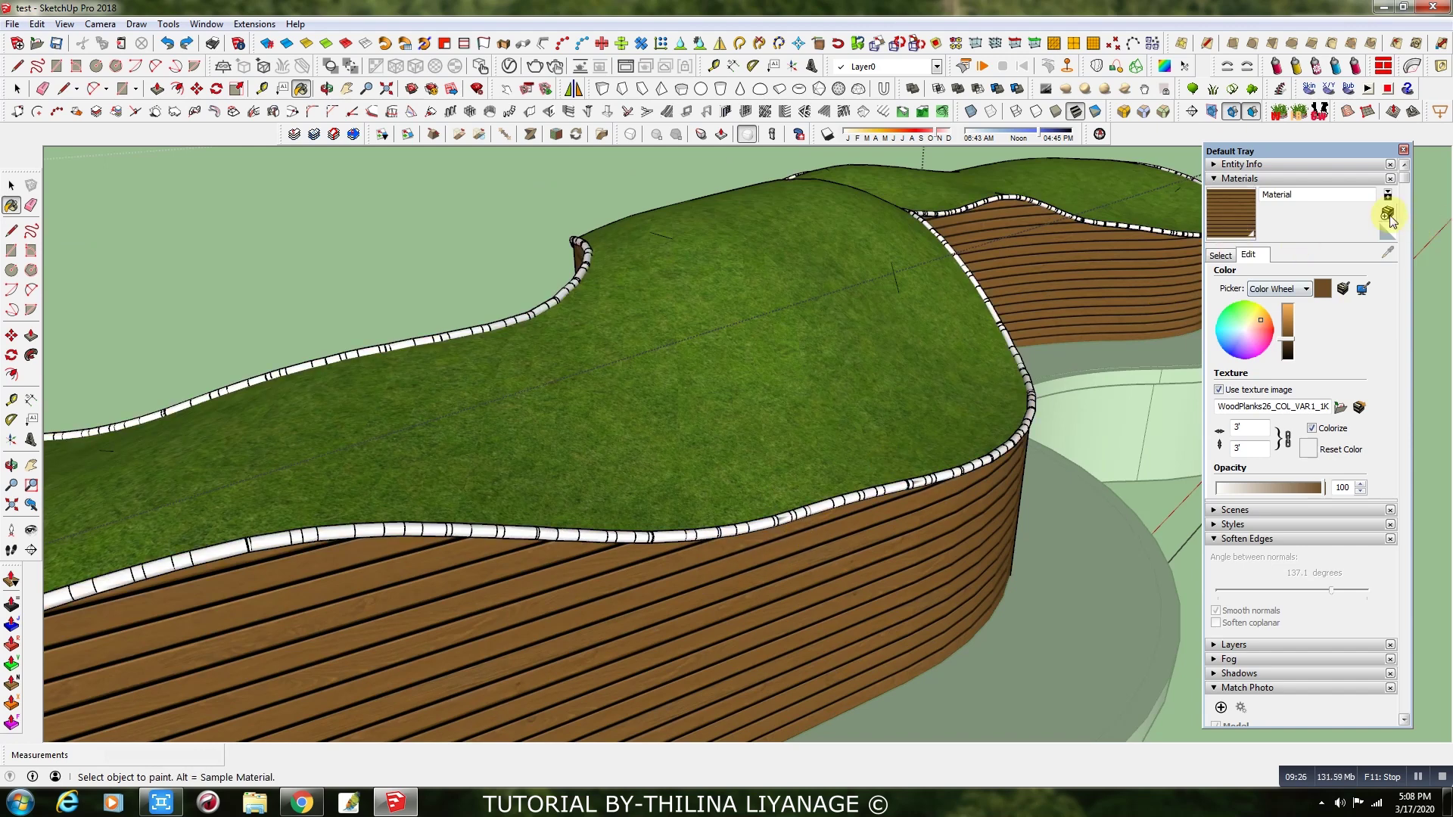
{"action": "left_click", "coordinate": [1387, 215]}
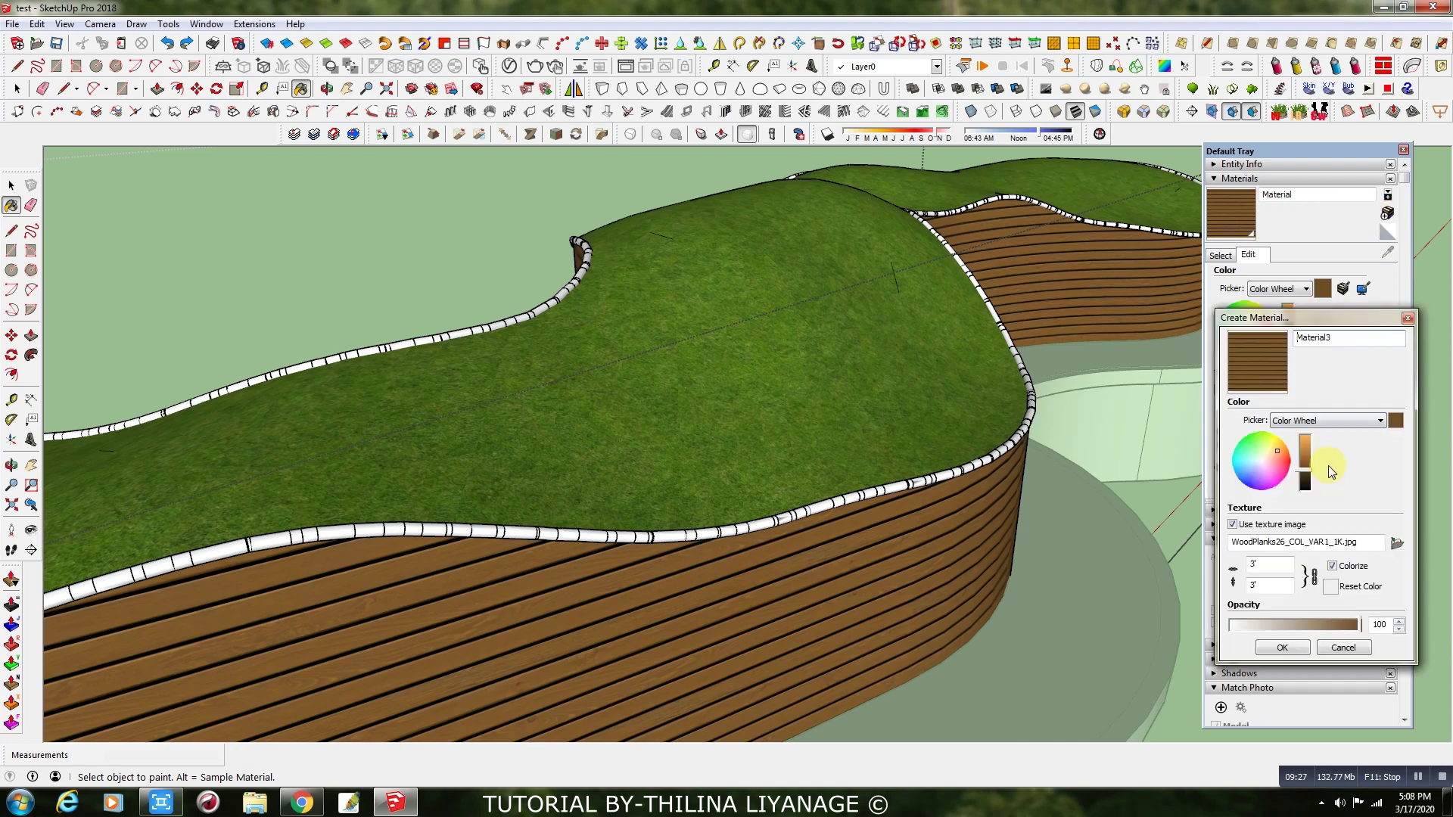
{"action": "left_click", "coordinate": [1398, 543]}
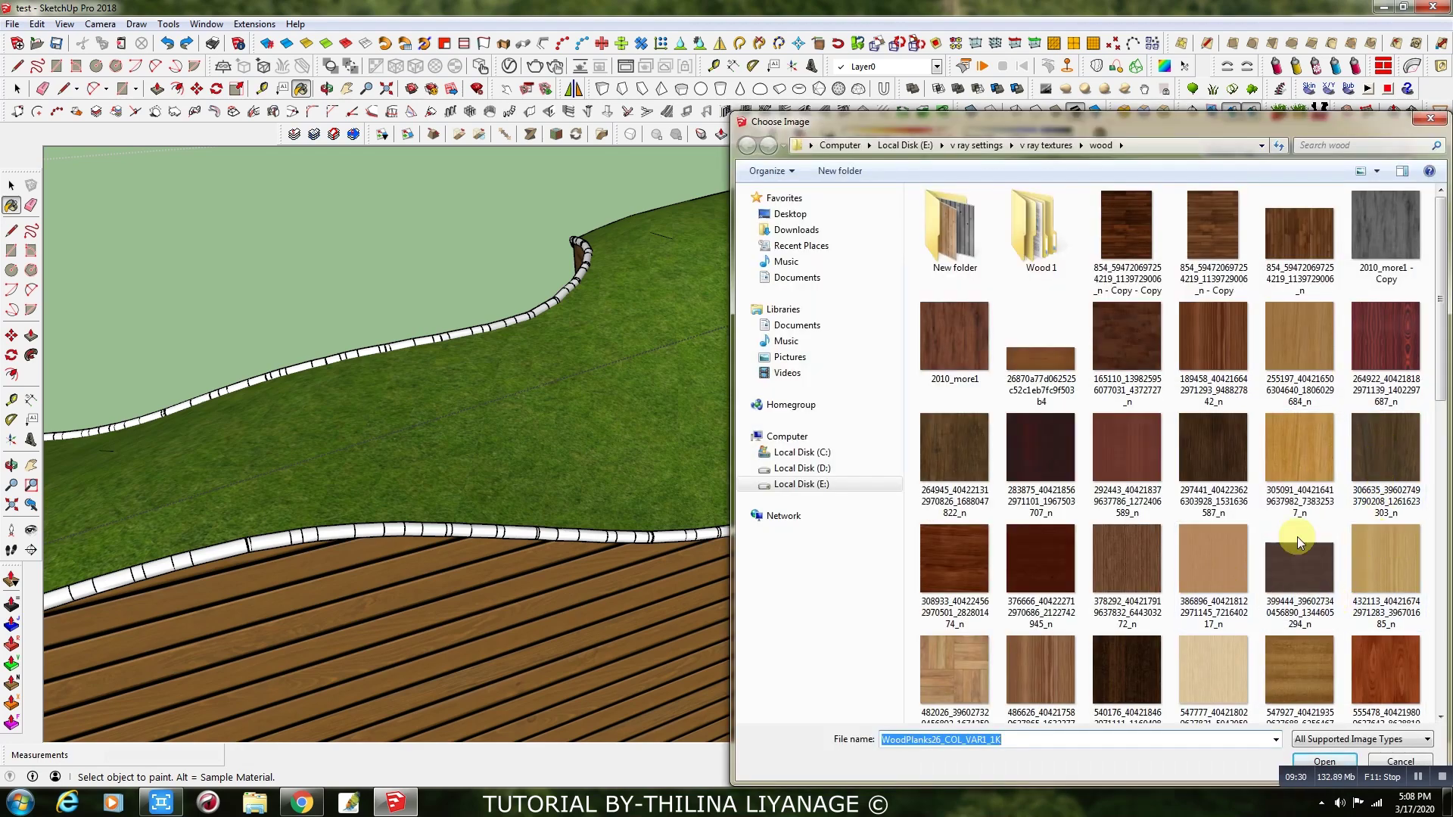
{"action": "left_click_drag", "start_coordinate": [1441, 356], "coordinate": [1447, 500]}
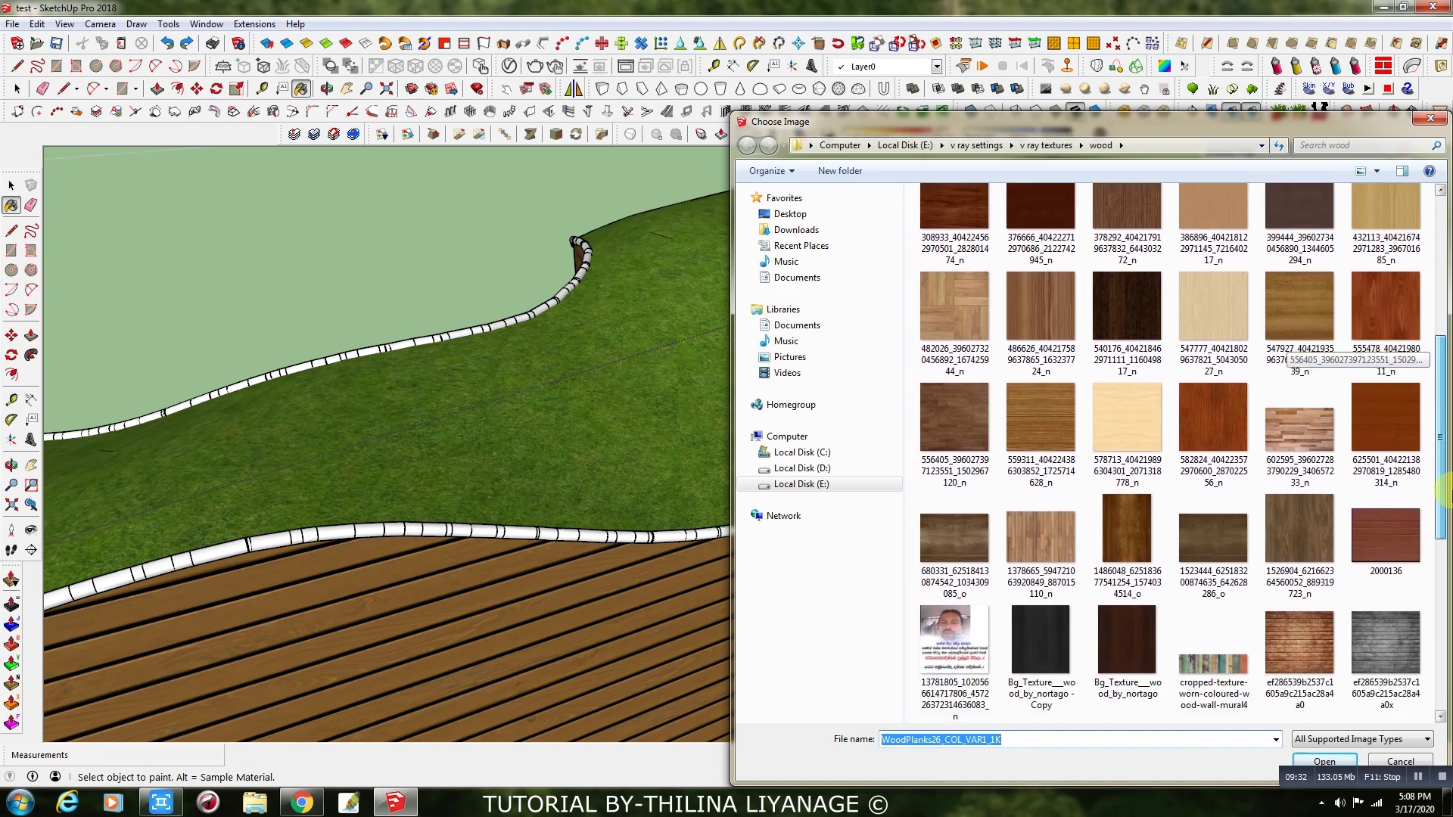
{"action": "double_click", "coordinate": [1210, 542]}
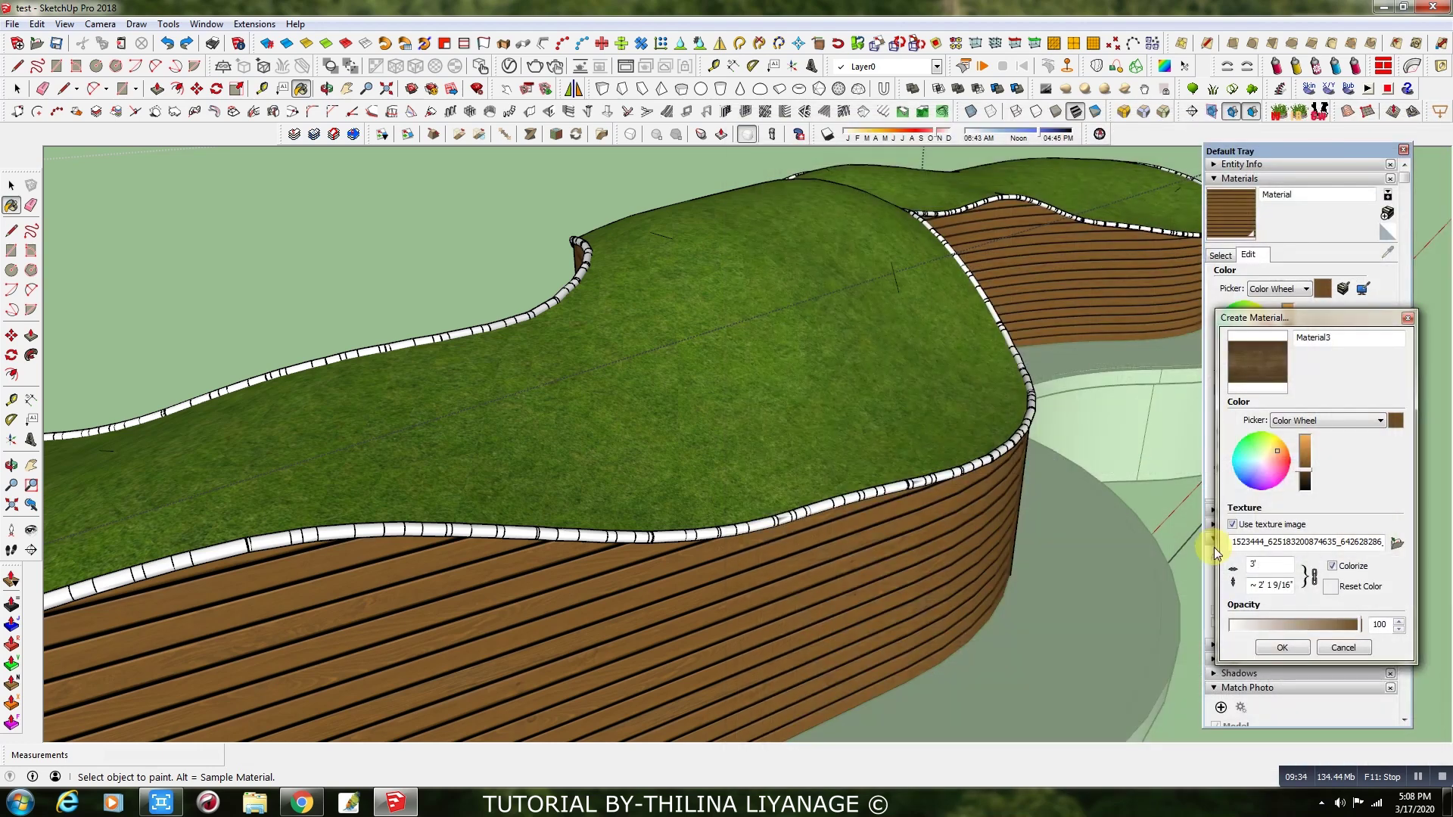
{"action": "left_click", "coordinate": [1280, 647]}
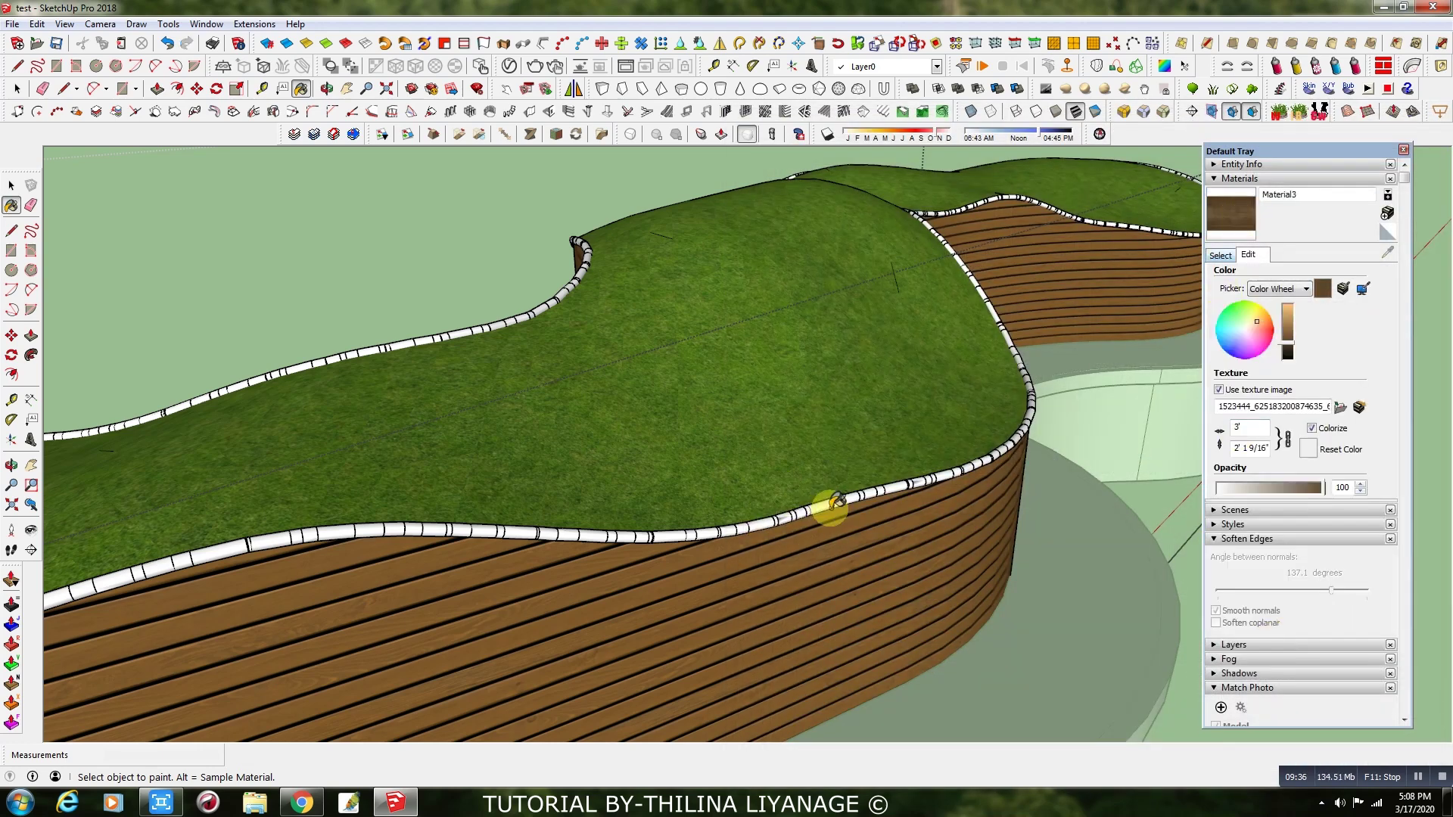
{"action": "middle_click_drag", "start_coordinate": [829, 501], "coordinate": [843, 545]}
- Close the planter's group, open the surrounding seat's group, and select the seat's top face
{"action": "left_click", "coordinate": [17, 89]}
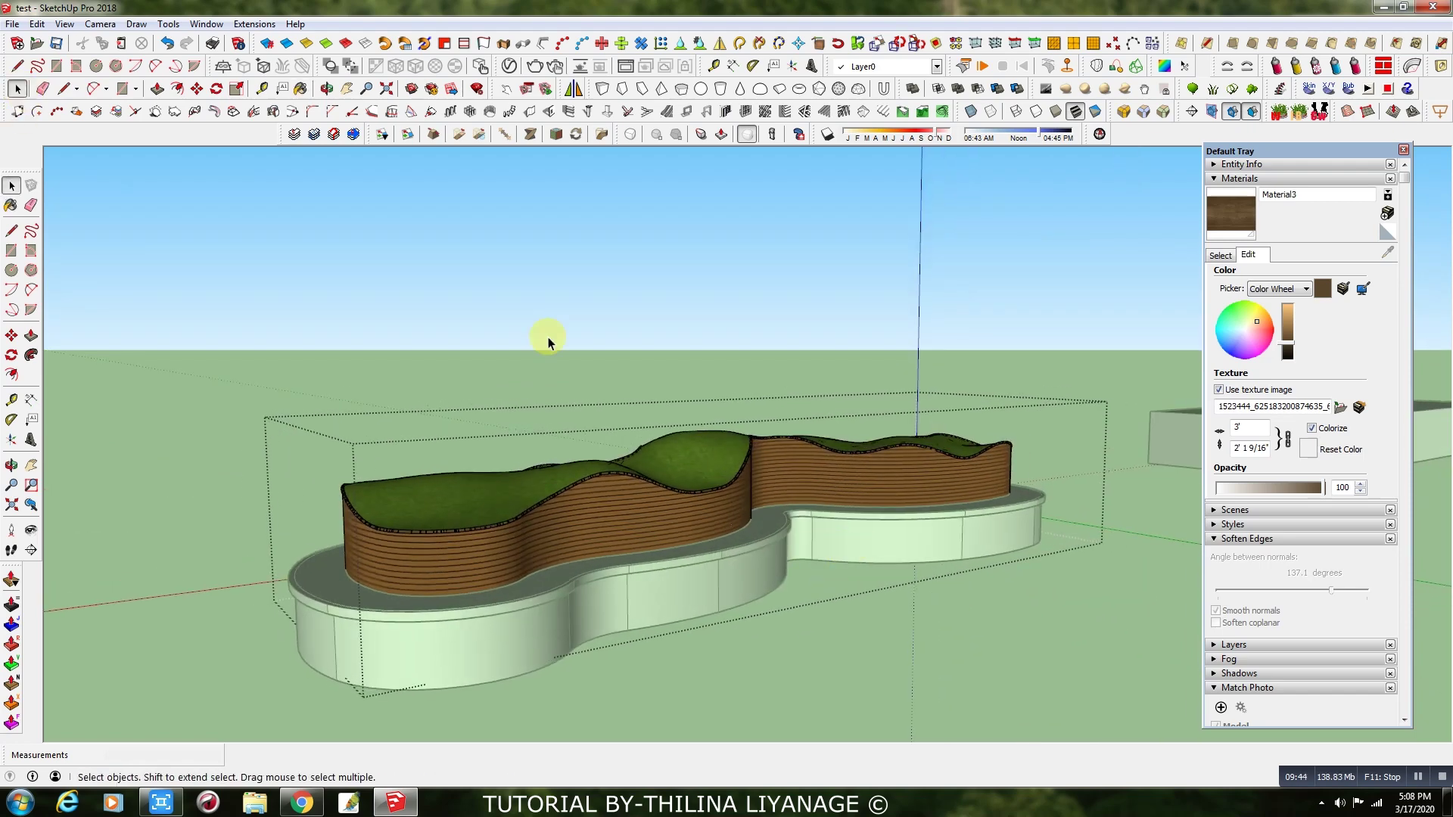
{"action": "middle_click_drag", "start_coordinate": [705, 381], "coordinate": [720, 646]}
{"action": "scroll", "coordinate": [720, 646], "scroll_direction": "up", "scroll_amount": 3}
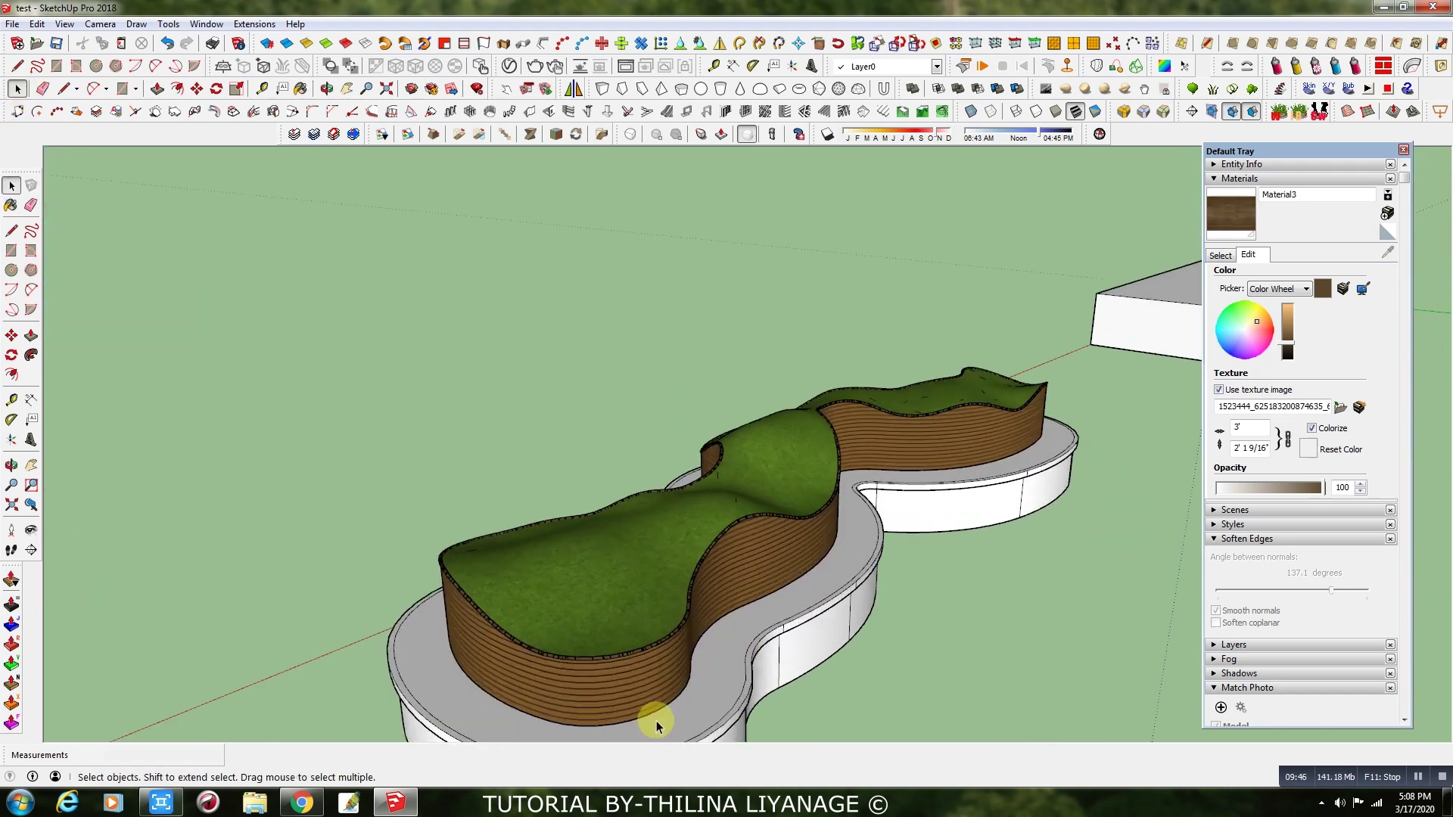
{"action": "middle_click_drag", "start_coordinate": [653, 727], "coordinate": [739, 565]}
{"action": "left_click", "coordinate": [772, 567]}
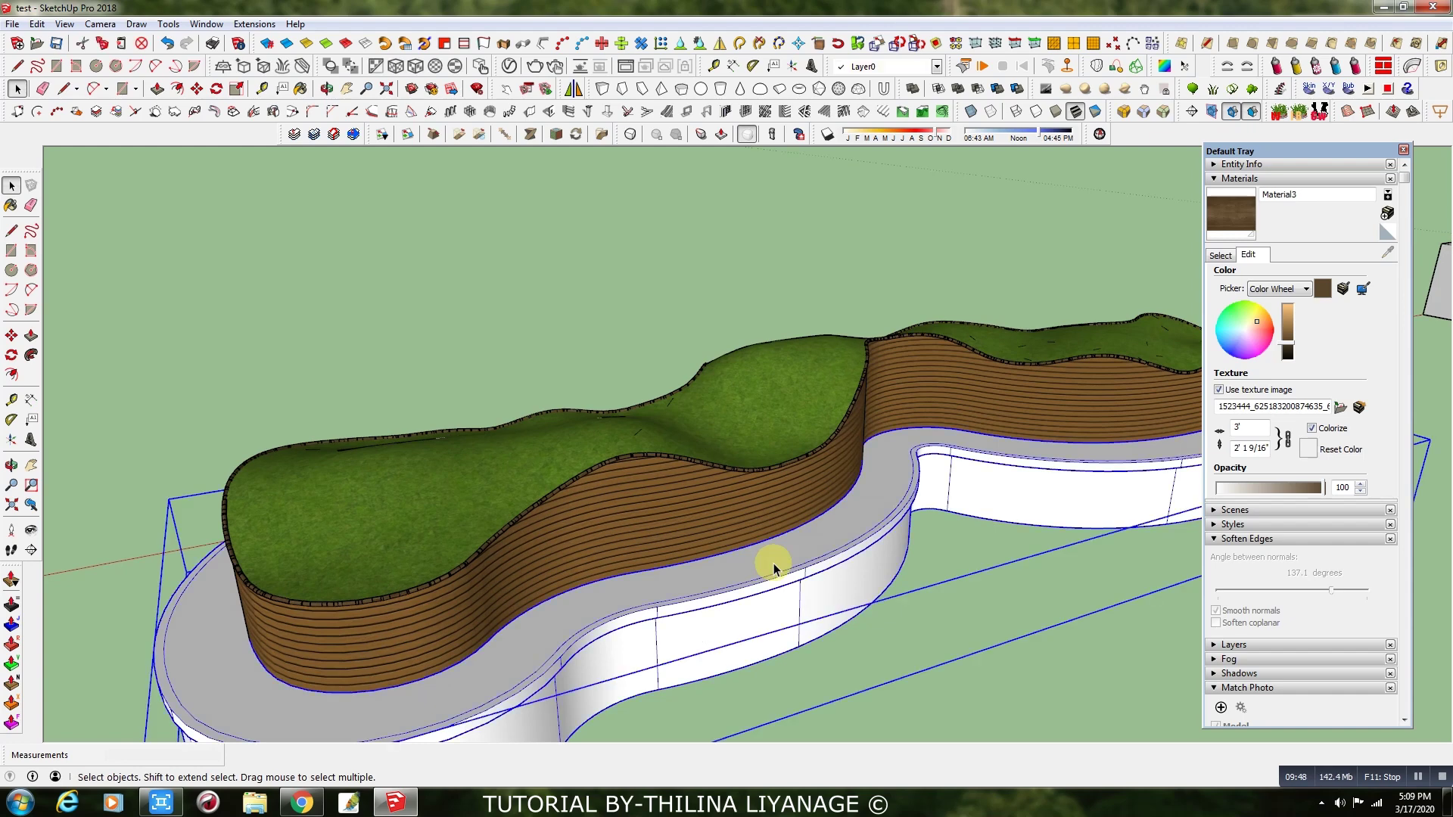
{"action": "double_click", "coordinate": [772, 567]}
{"action": "left_click", "coordinate": [767, 565]}
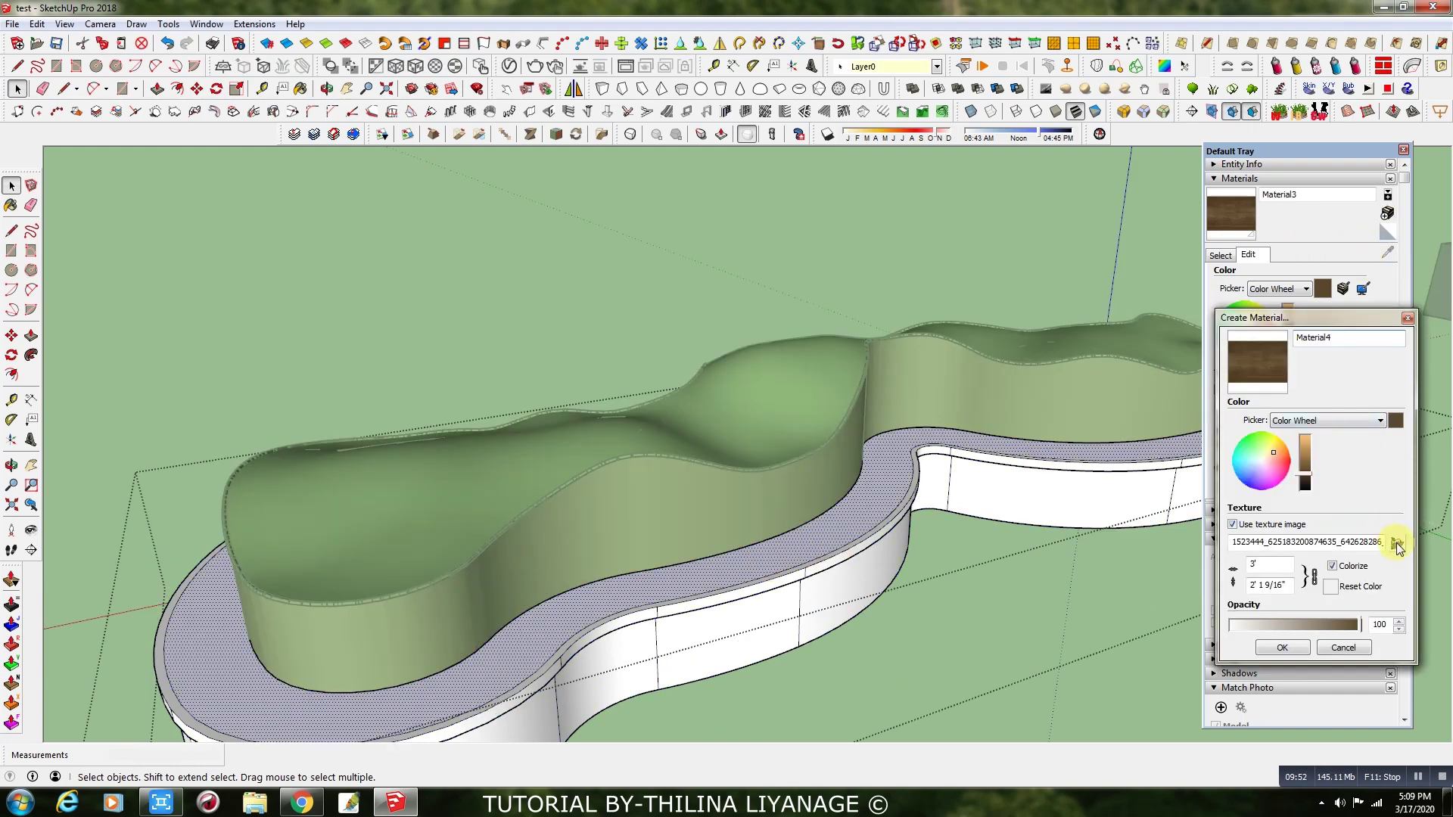
{"action": "left_click", "coordinate": [1395, 543]}
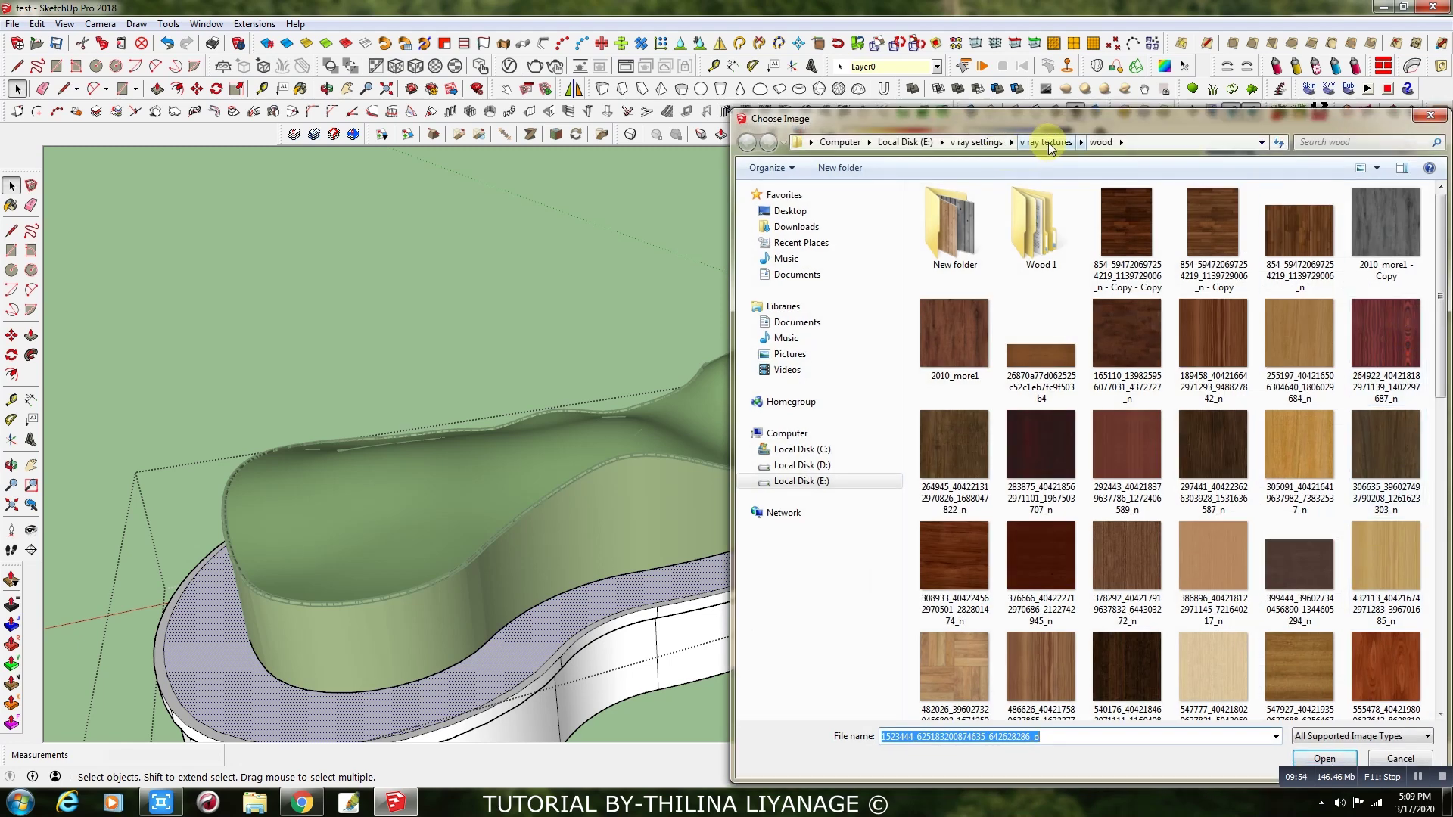
{"action": "left_click", "coordinate": [1048, 144]}
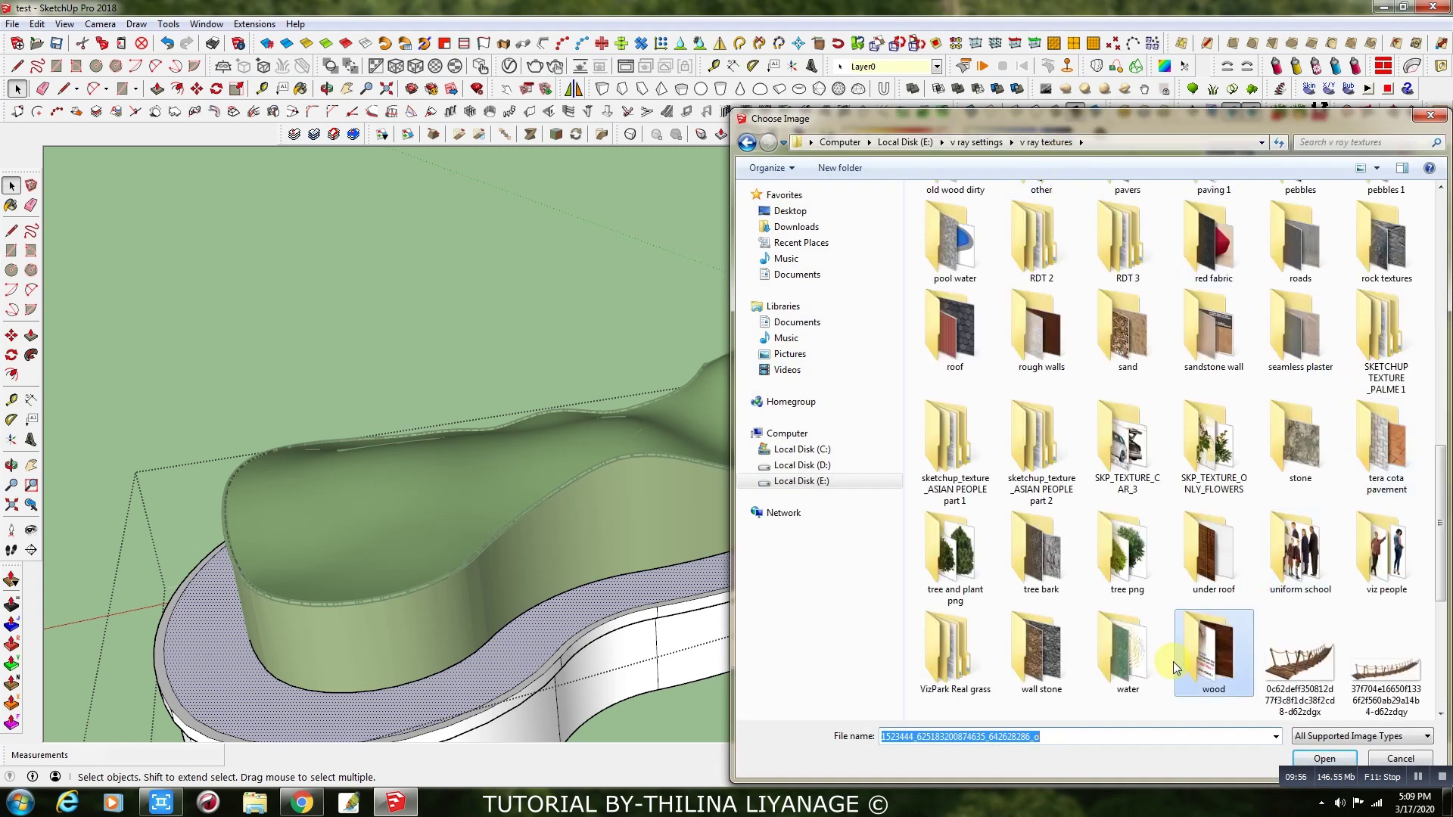
{"action": "double_click", "coordinate": [1208, 658]}
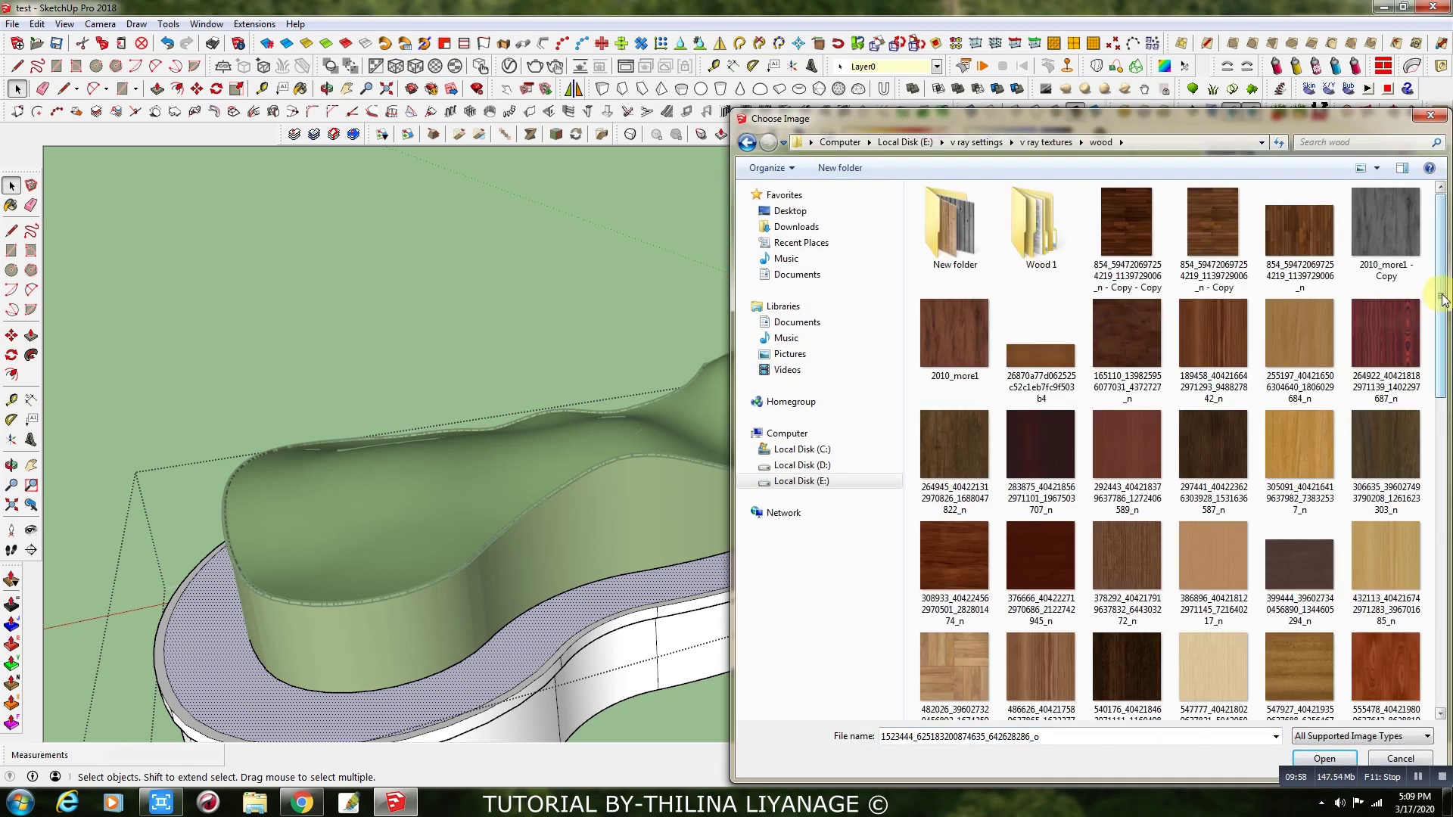
{"action": "double_click", "coordinate": [1213, 221]}
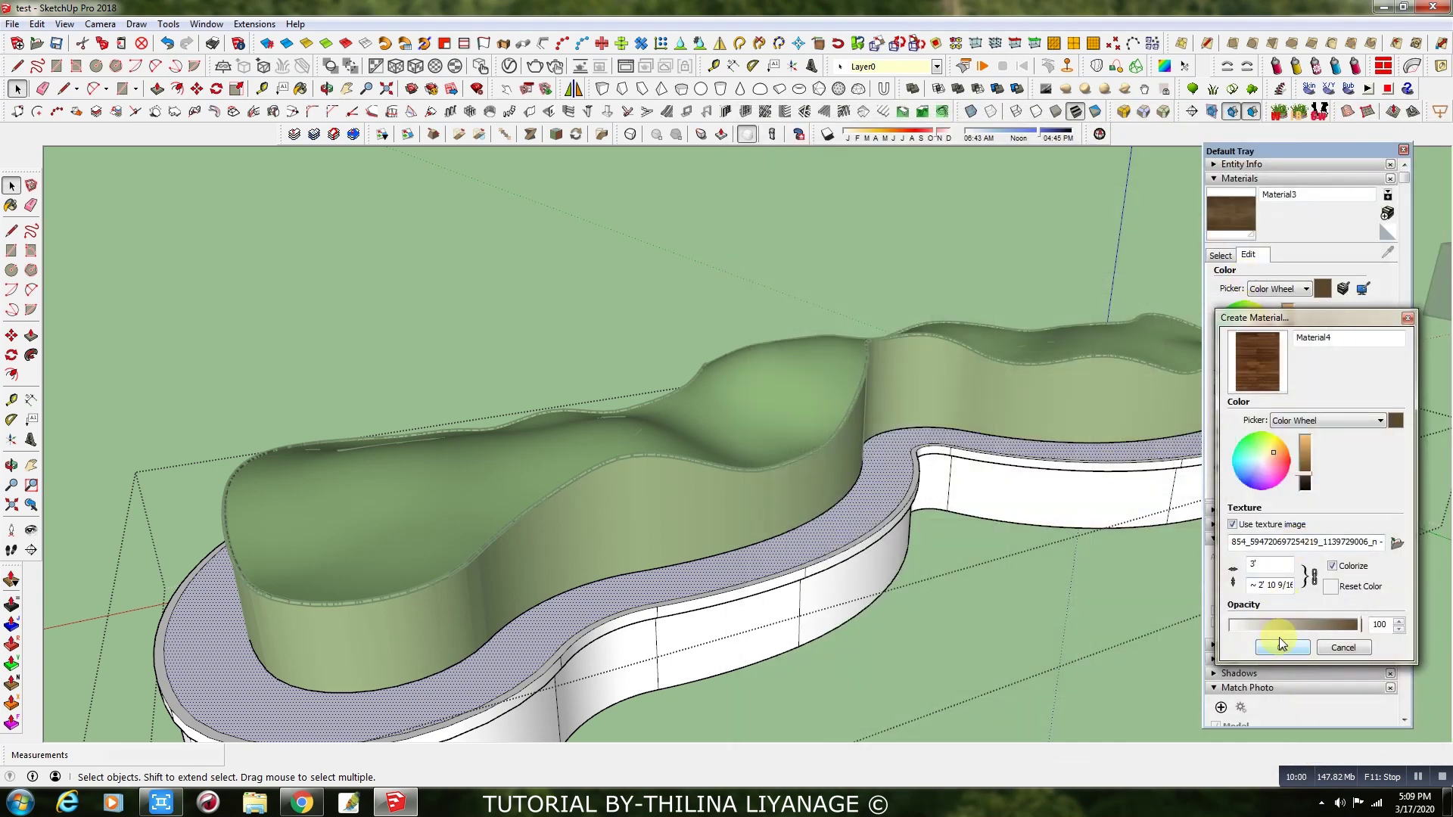
{"action": "left_click", "coordinate": [1279, 649]}
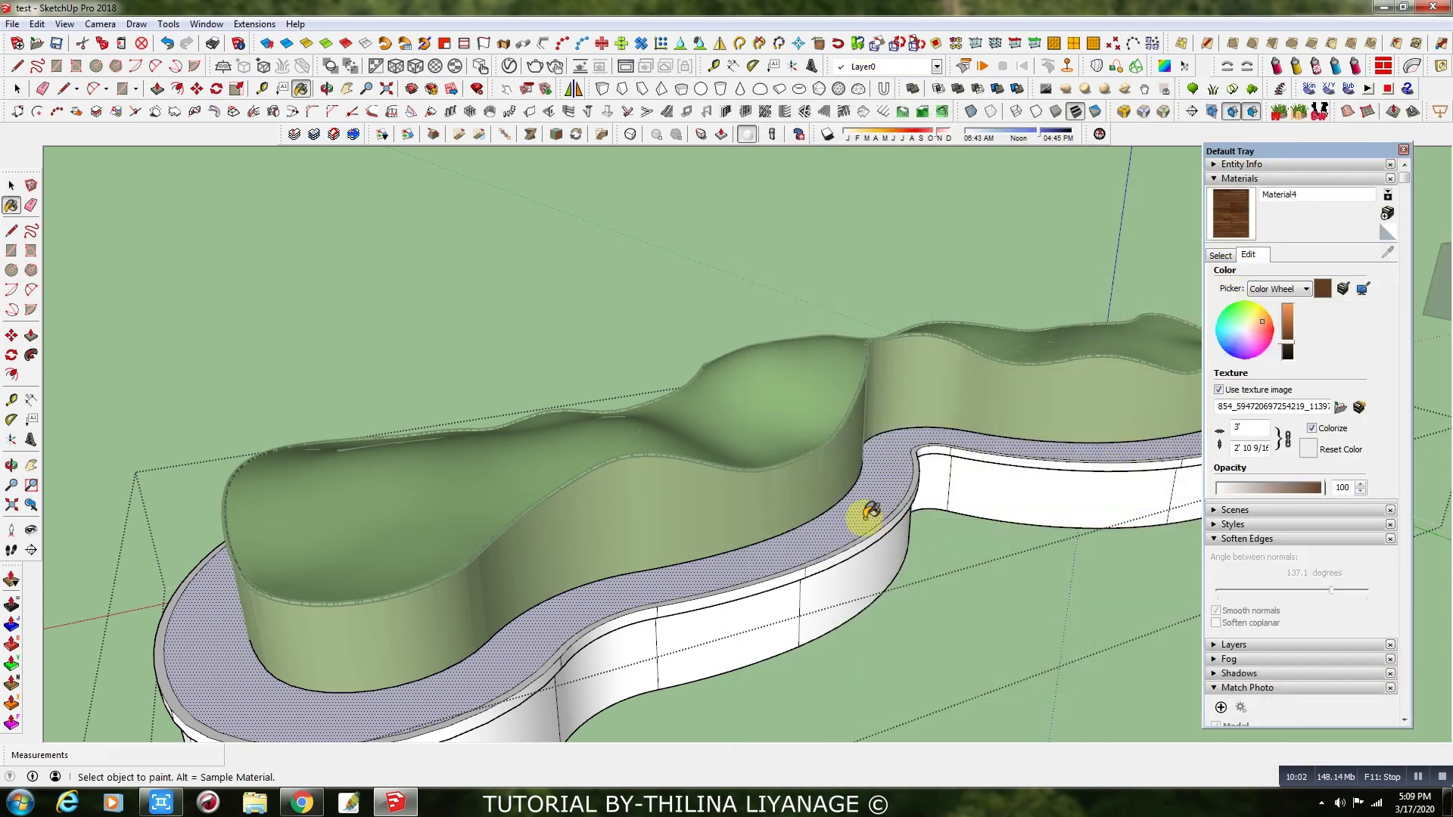
- Paint the seat's top face and the underside of its overhanging rim with the new dark wood material
{"action": "left_click", "coordinate": [837, 548]}
{"action": "scroll", "coordinate": [833, 553], "scroll_direction": "up", "scroll_amount": 1}
{"action": "scroll", "coordinate": [834, 553], "scroll_direction": "up", "scroll_amount": 4}
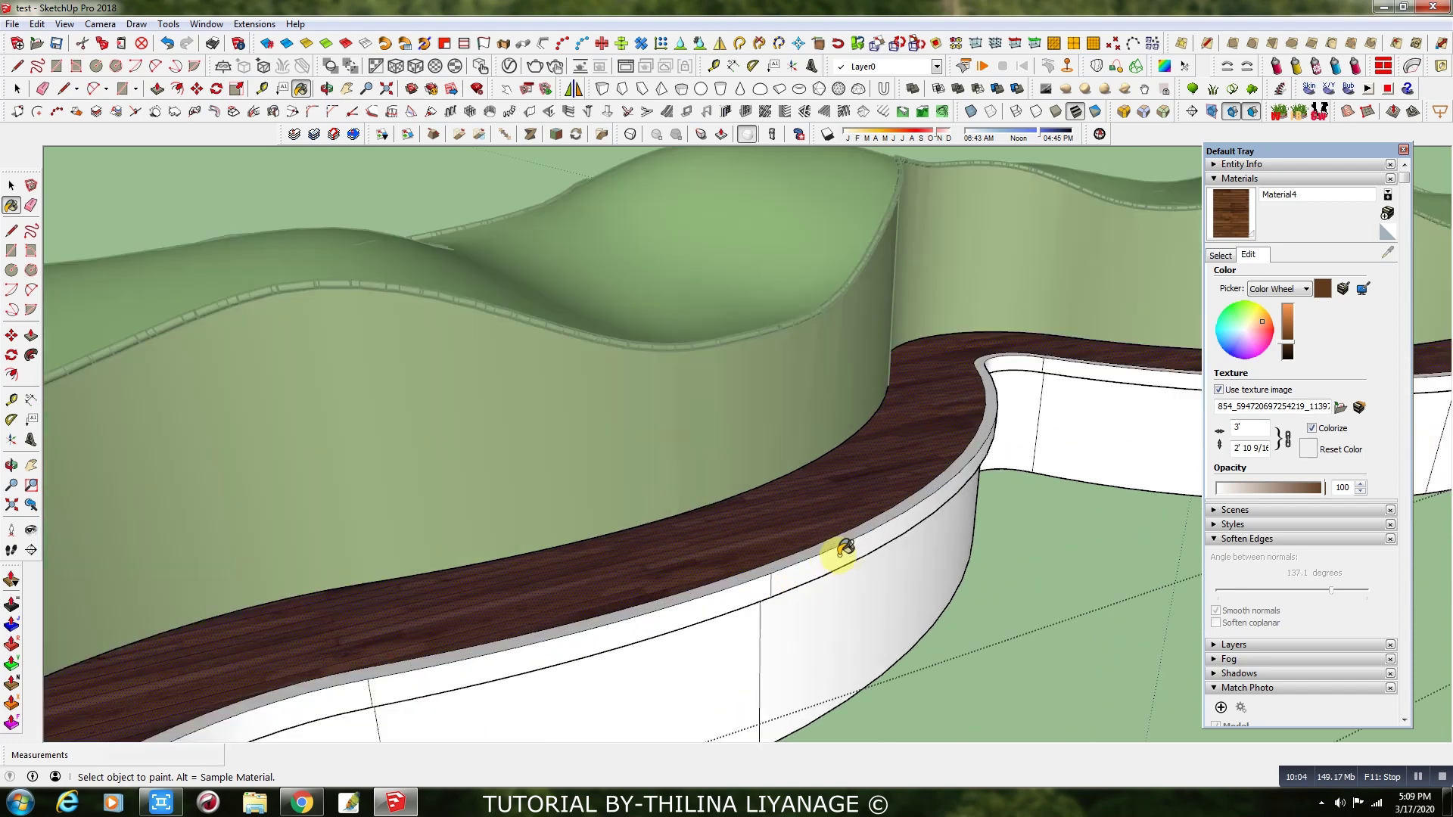
{"action": "middle_click_drag", "start_coordinate": [854, 539], "coordinate": [770, 522]}
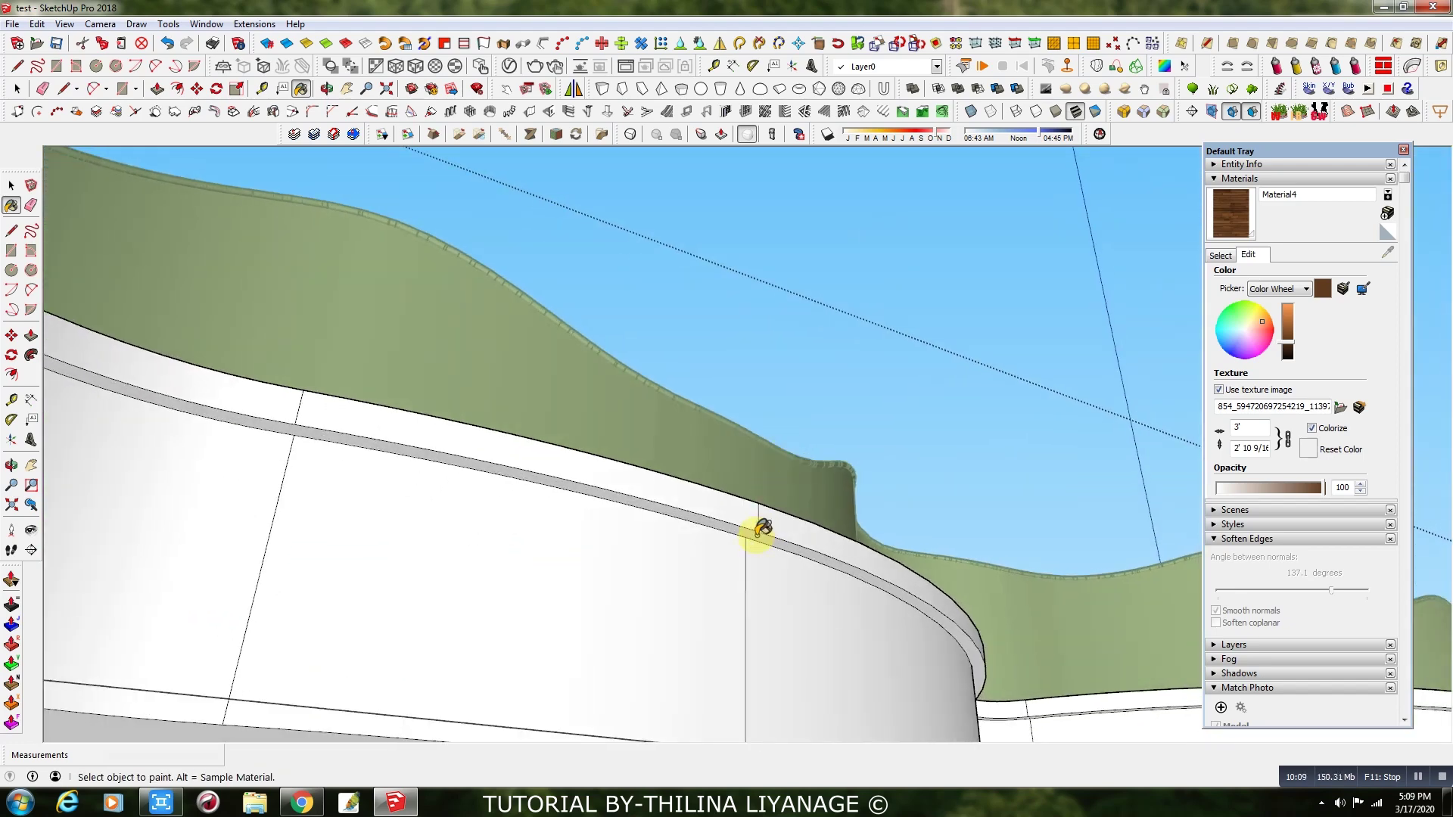
{"action": "left_click", "coordinate": [759, 533]}
- Soften the vertical seam lines all the way around the seat top's outer edge band with the Eraser
{"action": "left_click", "coordinate": [43, 89]}
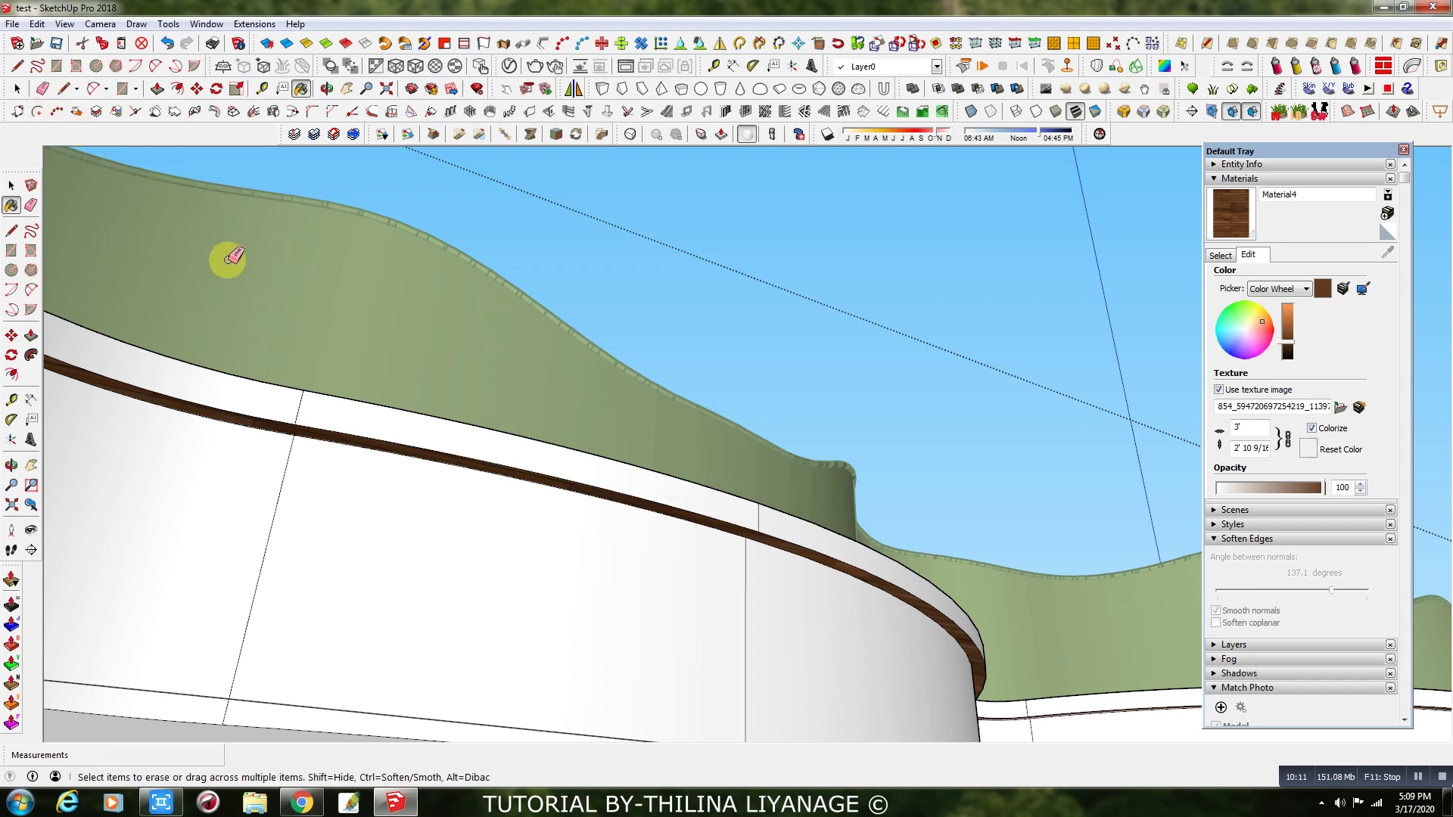
{"action": "left_click", "coordinate": [299, 403], "text": "ctrl"}
{"action": "mouse_move", "coordinate": [760, 517]}
{"action": "middle_mouse_down"}
{"action": "mouse_move", "coordinate": [658, 601]}
{"action": "mouse_move", "coordinate": [234, 545]}
{"action": "mouse_move", "coordinate": [754, 641]}
{"action": "mouse_move", "coordinate": [856, 636]}
{"action": "middle_mouse_up"}
{"action": "scroll", "coordinate": [857, 633], "scroll_direction": "up", "scroll_amount": 2}
{"action": "left_click", "coordinate": [961, 558], "text": "ctrl"}
{"action": "scroll", "coordinate": [389, 549], "scroll_direction": "down", "scroll_amount": 3}
{"action": "scroll", "coordinate": [389, 560], "scroll_direction": "down", "scroll_amount": 1}
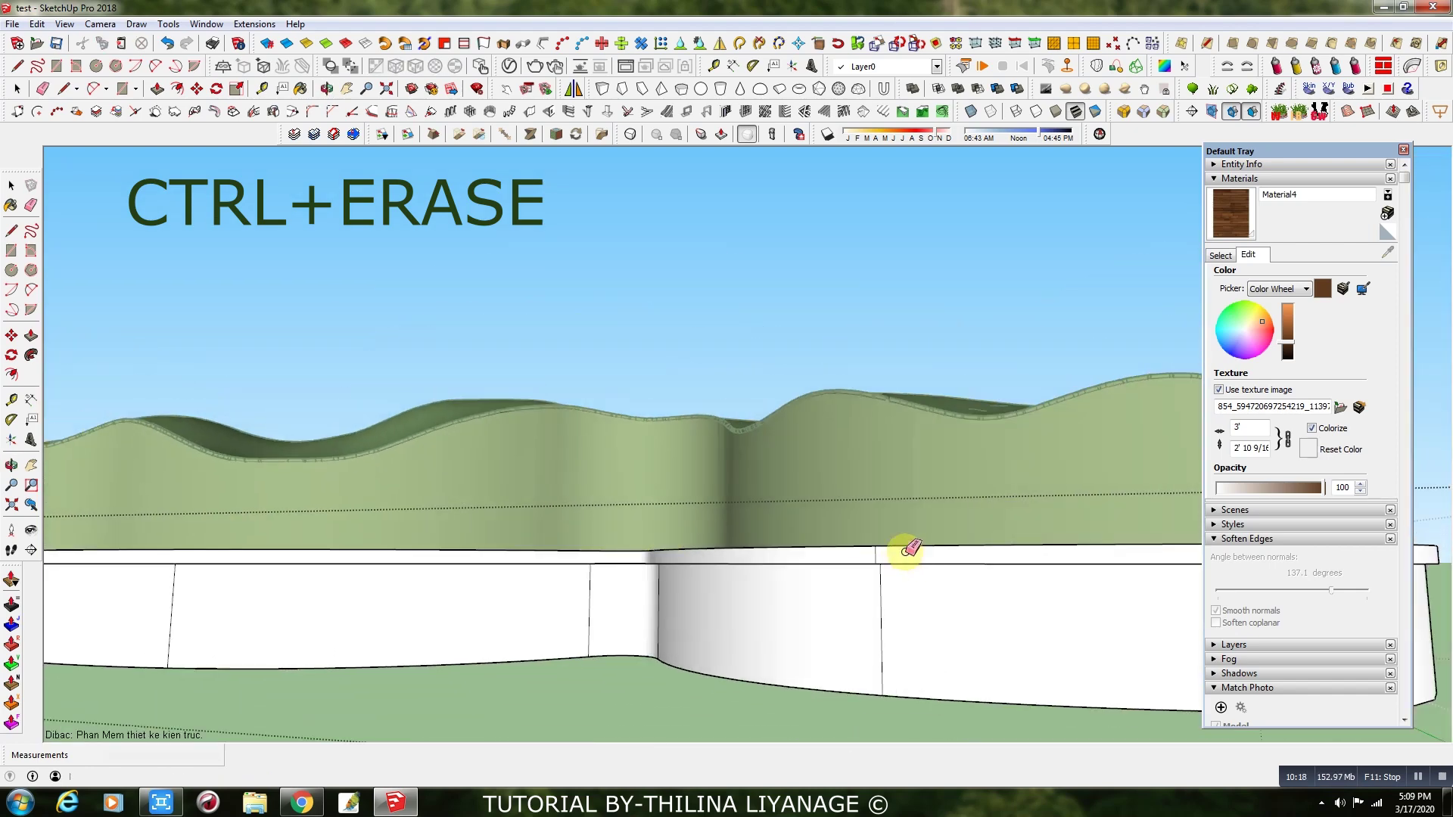
{"action": "mouse_move", "coordinate": [421, 528]}
{"action": "middle_mouse_down"}
{"action": "mouse_move", "coordinate": [728, 584]}
{"action": "mouse_move", "coordinate": [901, 577]}
{"action": "middle_mouse_up"}
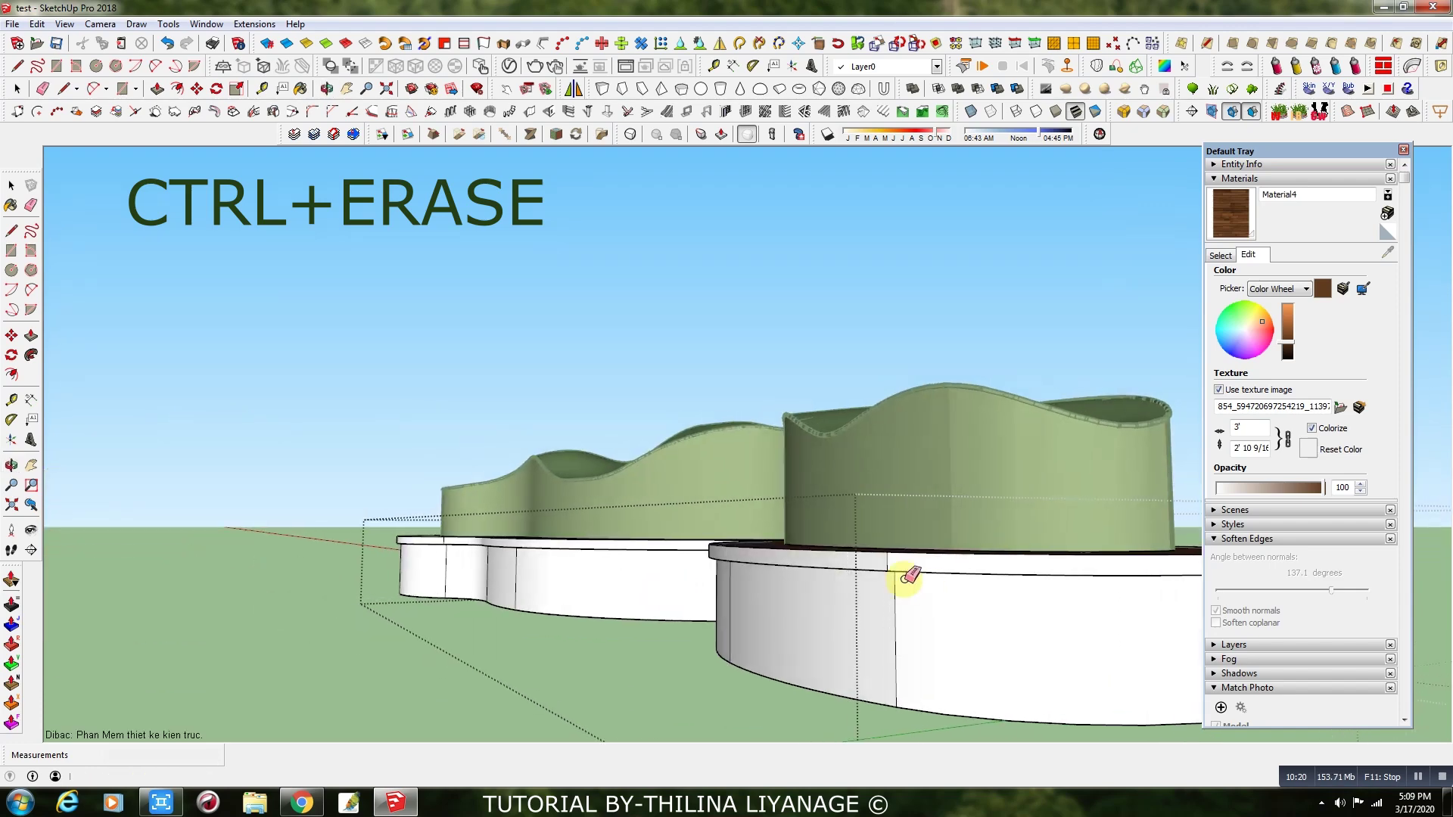
{"action": "middle_click_drag", "start_coordinate": [619, 613], "coordinate": [797, 608]}
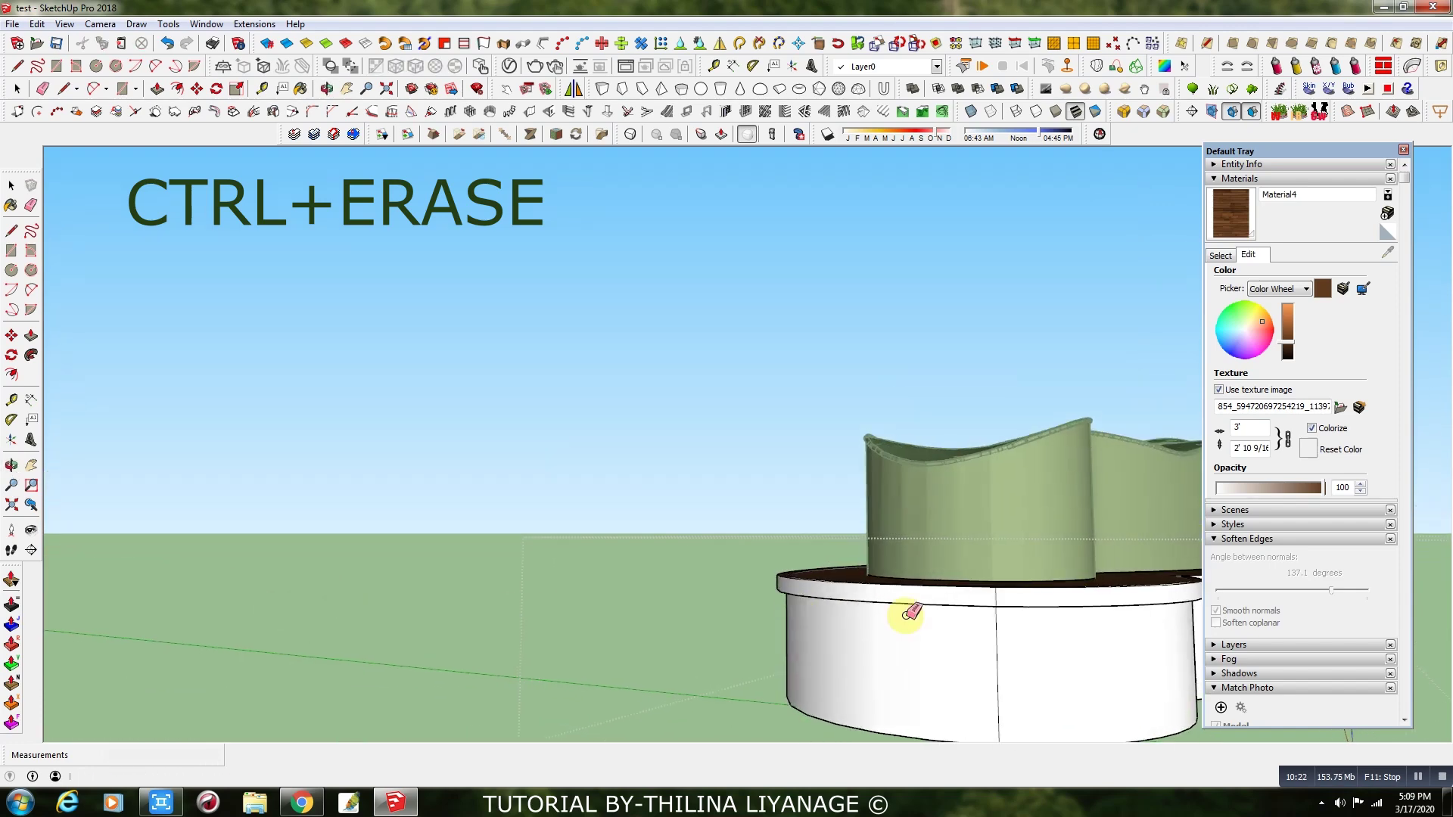
{"action": "scroll", "coordinate": [392, 583], "scroll_direction": "down", "scroll_amount": 3}
{"action": "mouse_move", "coordinate": [422, 583]}
{"action": "middle_mouse_down"}
{"action": "mouse_move", "coordinate": [487, 603]}
{"action": "mouse_move", "coordinate": [808, 610]}
{"action": "mouse_move", "coordinate": [791, 591]}
{"action": "middle_mouse_up"}
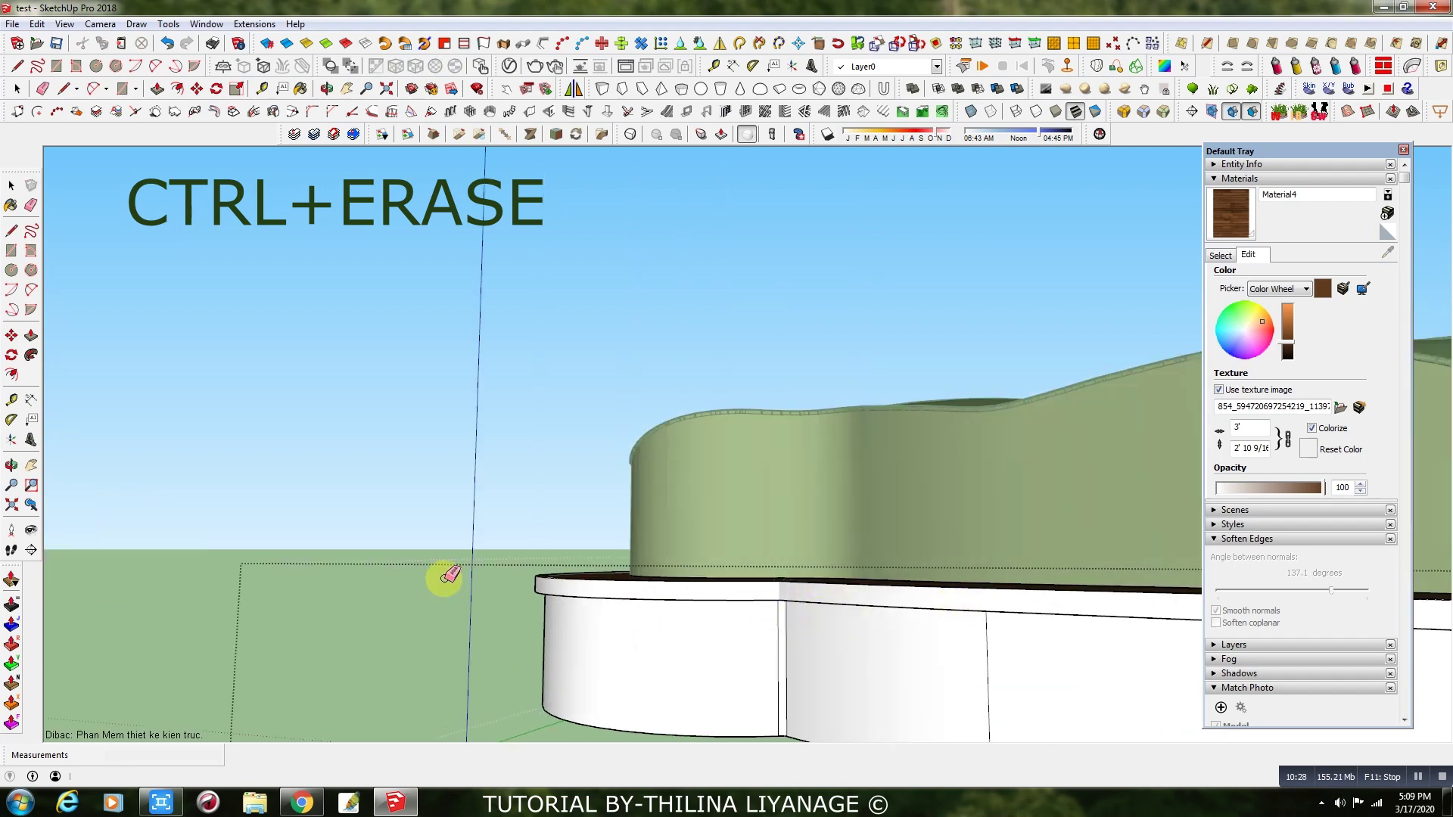
{"action": "scroll", "coordinate": [454, 583], "scroll_direction": "down", "scroll_amount": 5}
{"action": "scroll", "coordinate": [930, 631], "scroll_direction": "up", "scroll_amount": 2}
{"action": "middle_click_drag", "start_coordinate": [933, 628], "coordinate": [497, 567]}
{"action": "scroll", "coordinate": [1003, 585], "scroll_direction": "up", "scroll_amount": 2}
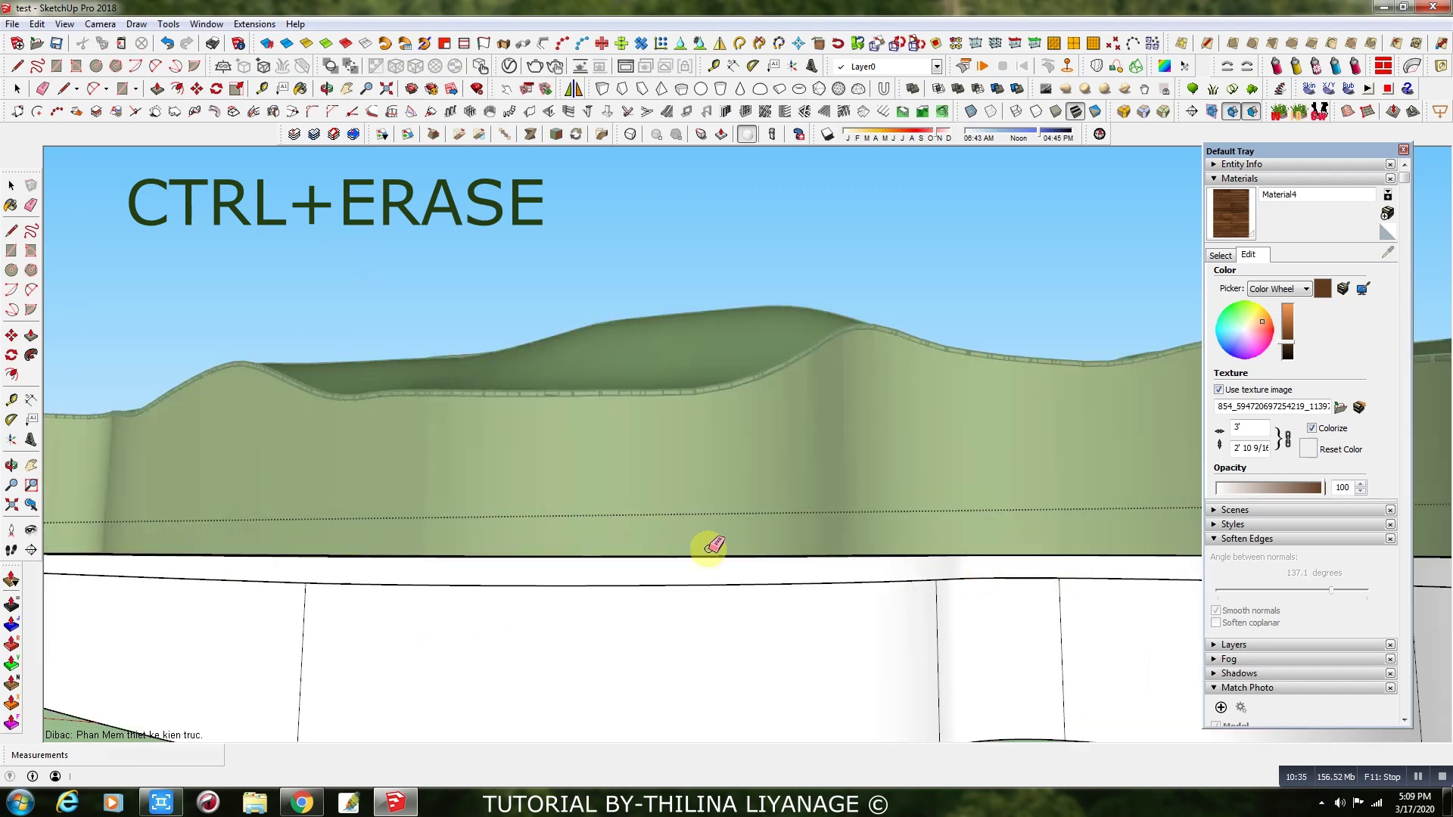
{"action": "scroll", "coordinate": [546, 531], "scroll_direction": "down", "scroll_amount": 4}
{"action": "scroll", "coordinate": [922, 548], "scroll_direction": "up", "scroll_amount": 3}
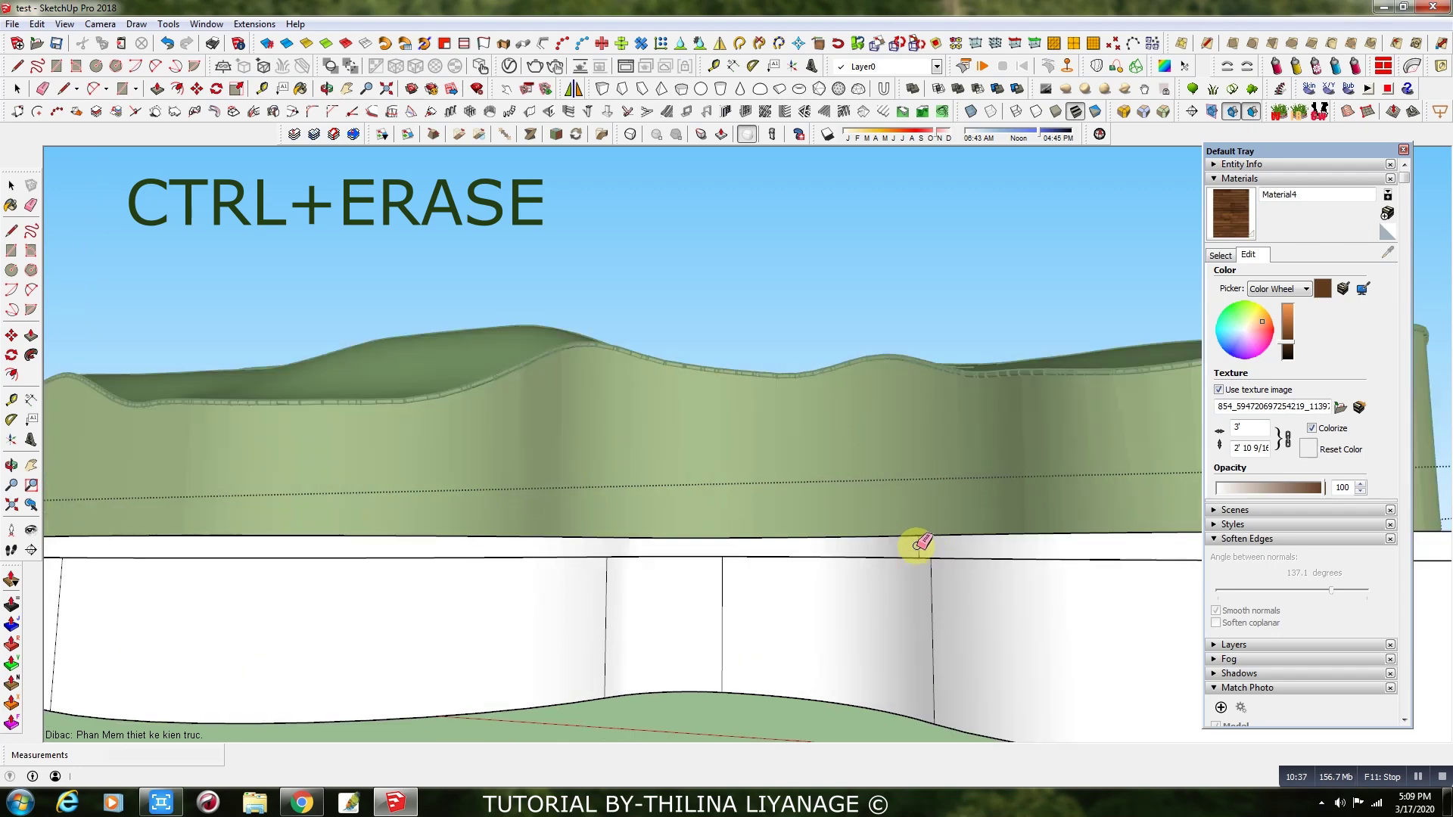
{"action": "scroll", "coordinate": [684, 577], "scroll_direction": "down", "scroll_amount": 5}
{"action": "middle_click_drag", "start_coordinate": [742, 558], "coordinate": [701, 571]}
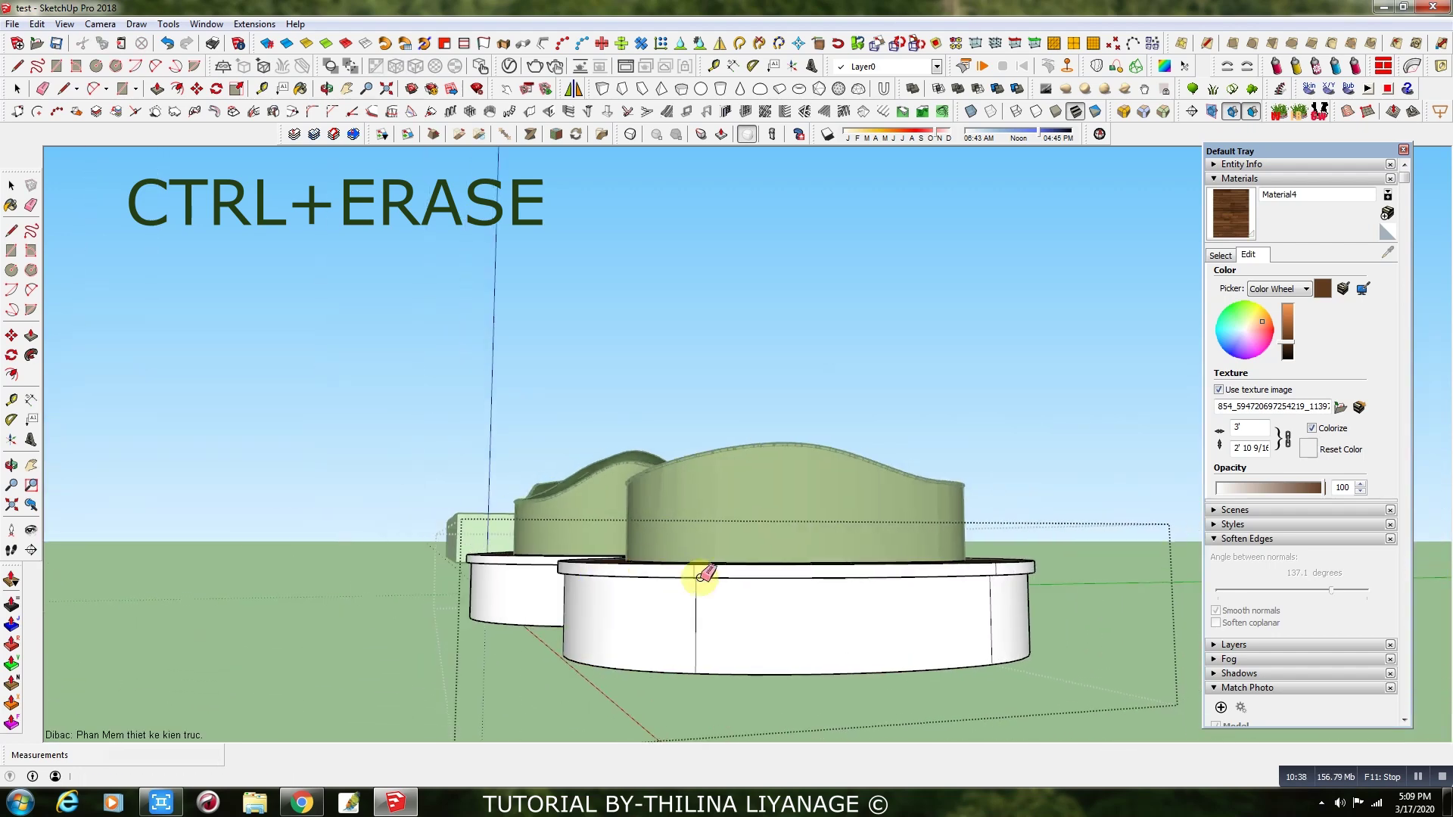
{"action": "scroll", "coordinate": [697, 569], "scroll_direction": "up", "scroll_amount": 1}
{"action": "mouse_move", "coordinate": [947, 601]}
{"action": "middle_mouse_down"}
{"action": "mouse_move", "coordinate": [757, 610]}
{"action": "mouse_move", "coordinate": [950, 583]}
{"action": "mouse_move", "coordinate": [897, 468]}
{"action": "mouse_move", "coordinate": [1238, 269]}
{"action": "middle_mouse_up"}
- Paint the seat top's outer edge band with the same dark wood material
{"action": "scroll", "coordinate": [901, 611], "scroll_direction": "up", "scroll_amount": 2}
{"action": "scroll", "coordinate": [901, 611], "scroll_direction": "up", "scroll_amount": 1}
{"action": "left_click", "coordinate": [1234, 216]}
{"action": "left_click", "coordinate": [1083, 604]}
{"action": "scroll", "coordinate": [1083, 606], "scroll_direction": "up", "scroll_amount": 3}
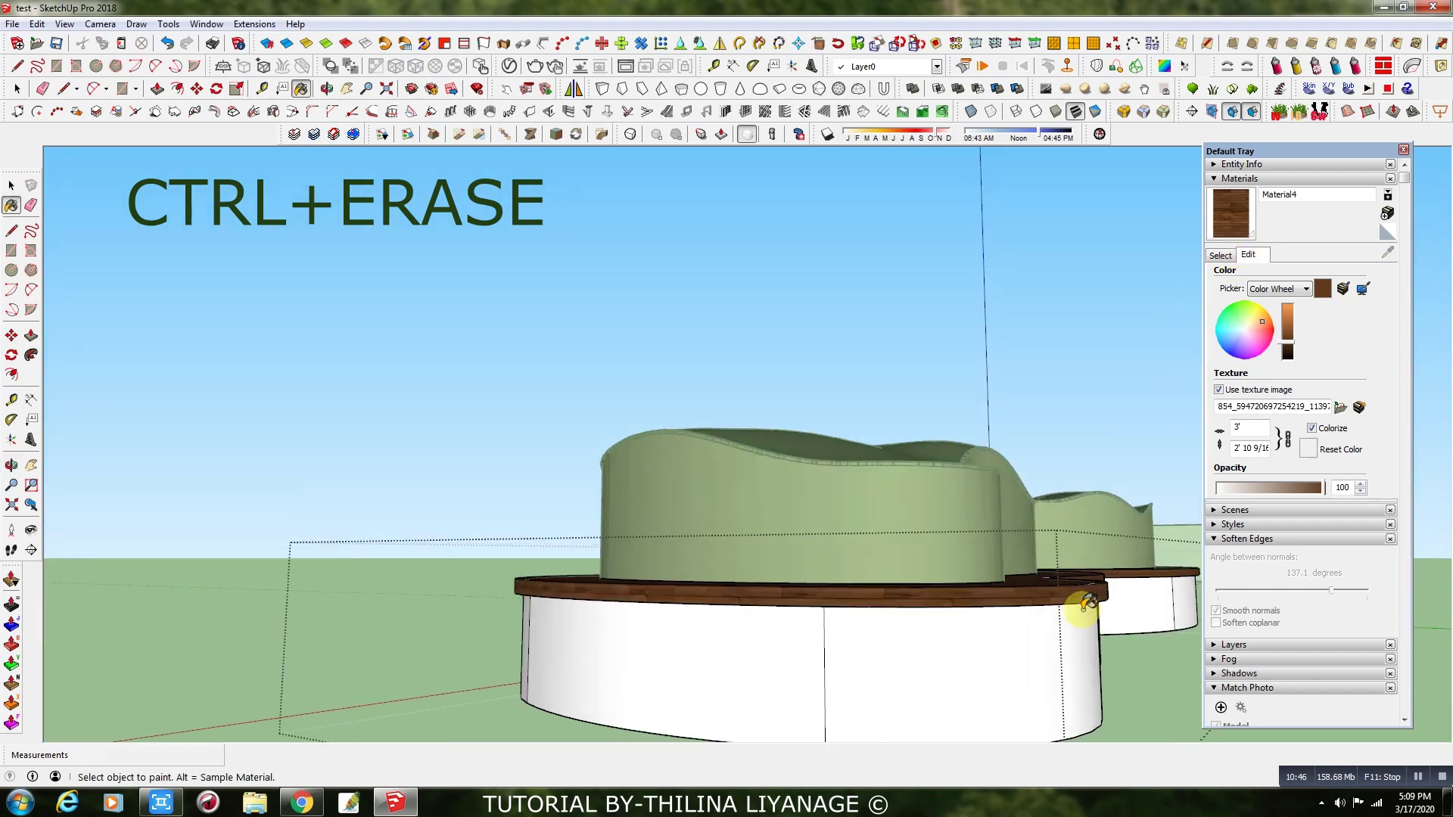
- Open the seat's white base for editing and soften the vertical seams around its whole wall with the Eraser
{"action": "middle_click_drag", "start_coordinate": [1083, 606], "coordinate": [1014, 738]}
{"action": "scroll", "coordinate": [619, 644], "scroll_direction": "down", "scroll_amount": 6}
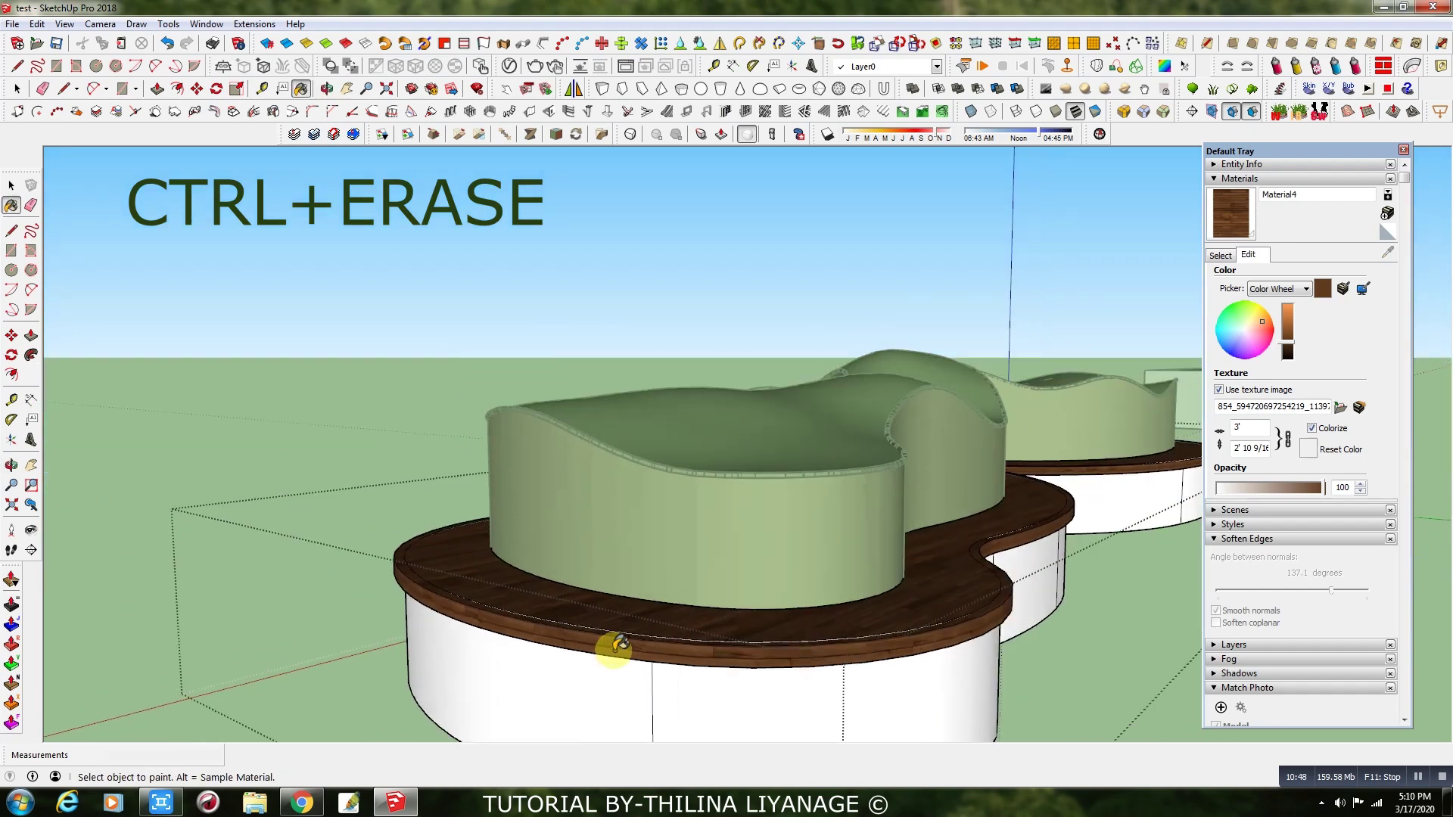
{"action": "middle_click_drag", "start_coordinate": [603, 642], "coordinate": [885, 630]}
{"action": "left_click", "coordinate": [17, 89]}
{"action": "middle_click_drag", "start_coordinate": [548, 389], "coordinate": [604, 552]}
{"action": "double_click", "coordinate": [604, 551]}
{"action": "left_click", "coordinate": [42, 88]}
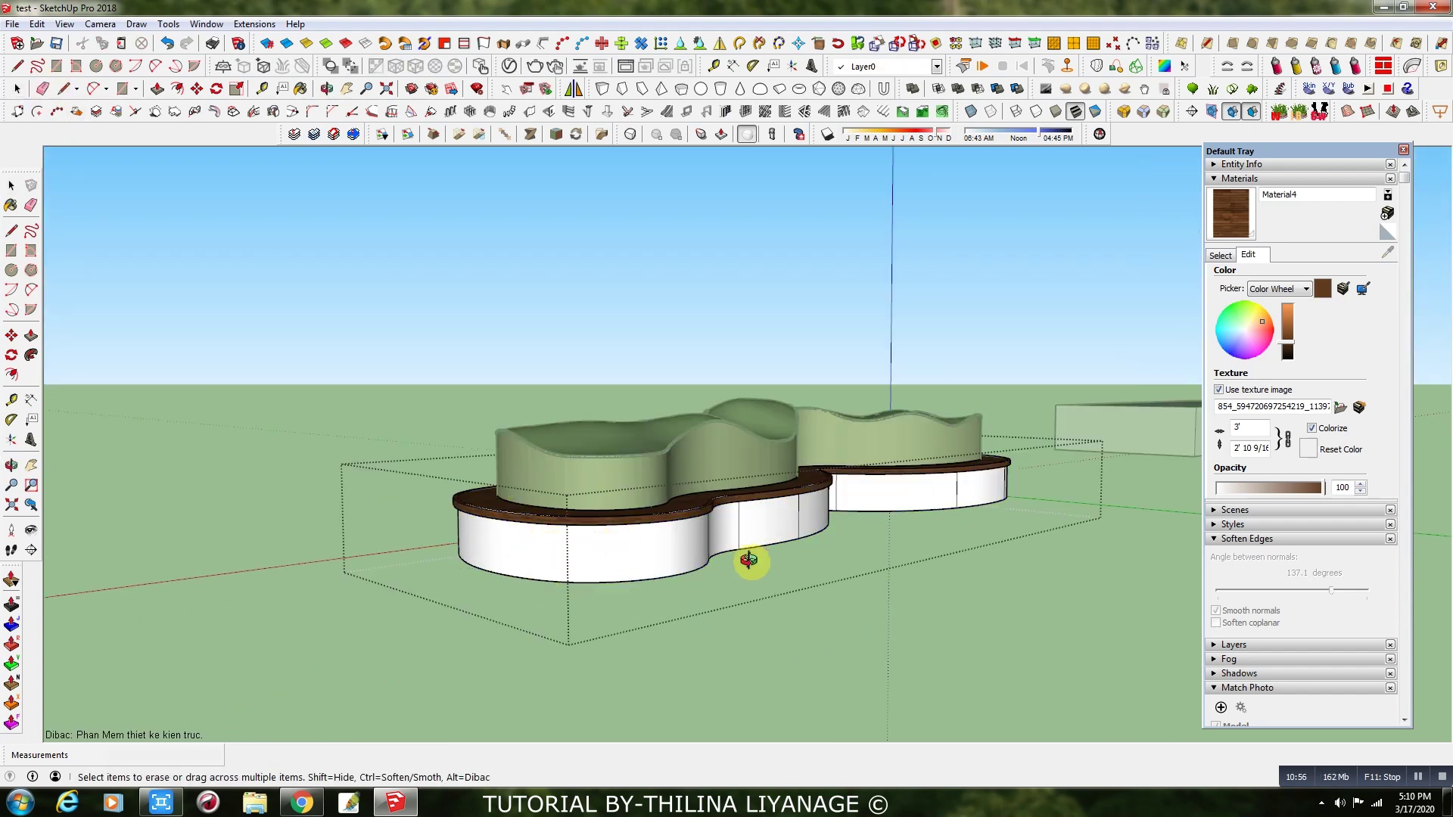
{"action": "middle_click_drag", "start_coordinate": [752, 558], "coordinate": [657, 496]}
{"action": "left_click_drag", "start_coordinate": [721, 480], "coordinate": [562, 479], "text": "ctrl"}
{"action": "middle_click_drag", "start_coordinate": [765, 506], "coordinate": [503, 515]}
{"action": "left_click_drag", "start_coordinate": [634, 489], "coordinate": [690, 483], "text": "ctrl"}
{"action": "left_click_drag", "start_coordinate": [800, 492], "coordinate": [967, 487], "text": "ctrl"}
{"action": "mouse_move", "coordinate": [966, 487]}
{"action": "middle_mouse_down"}
{"action": "mouse_move", "coordinate": [399, 451]}
{"action": "mouse_move", "coordinate": [564, 456]}
{"action": "mouse_move", "coordinate": [601, 502]}
{"action": "mouse_move", "coordinate": [505, 484]}
{"action": "middle_mouse_up"}
{"action": "left_click_drag", "start_coordinate": [517, 477], "coordinate": [740, 488], "text": "ctrl"}
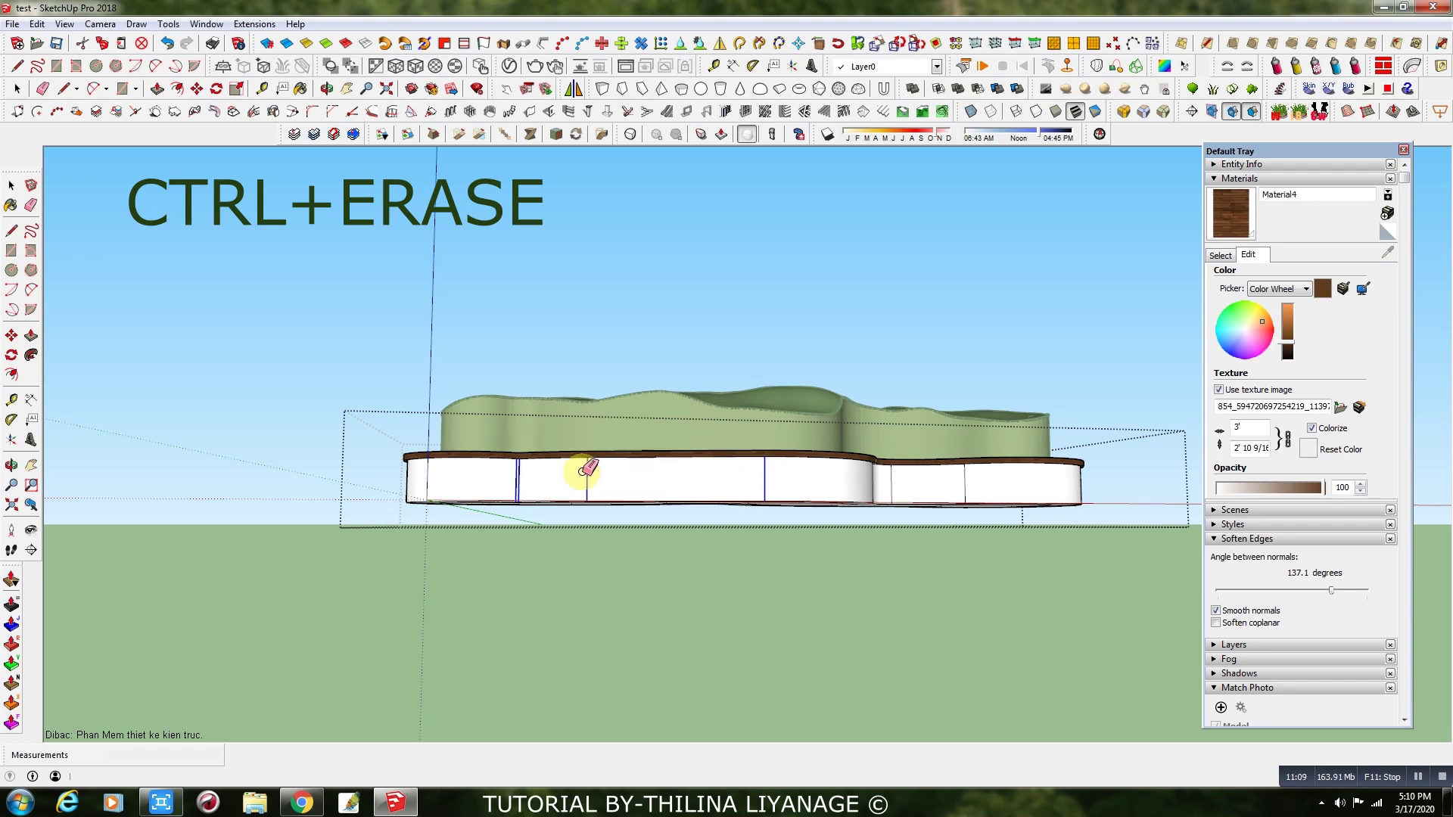
{"action": "left_click_drag", "start_coordinate": [589, 468], "coordinate": [833, 492], "text": "ctrl"}
{"action": "mouse_move", "coordinate": [833, 493]}
{"action": "middle_mouse_down"}
{"action": "mouse_move", "coordinate": [674, 492]}
{"action": "mouse_move", "coordinate": [690, 492]}
{"action": "middle_mouse_up"}
{"action": "scroll", "coordinate": [690, 493], "scroll_direction": "up", "scroll_amount": 4}
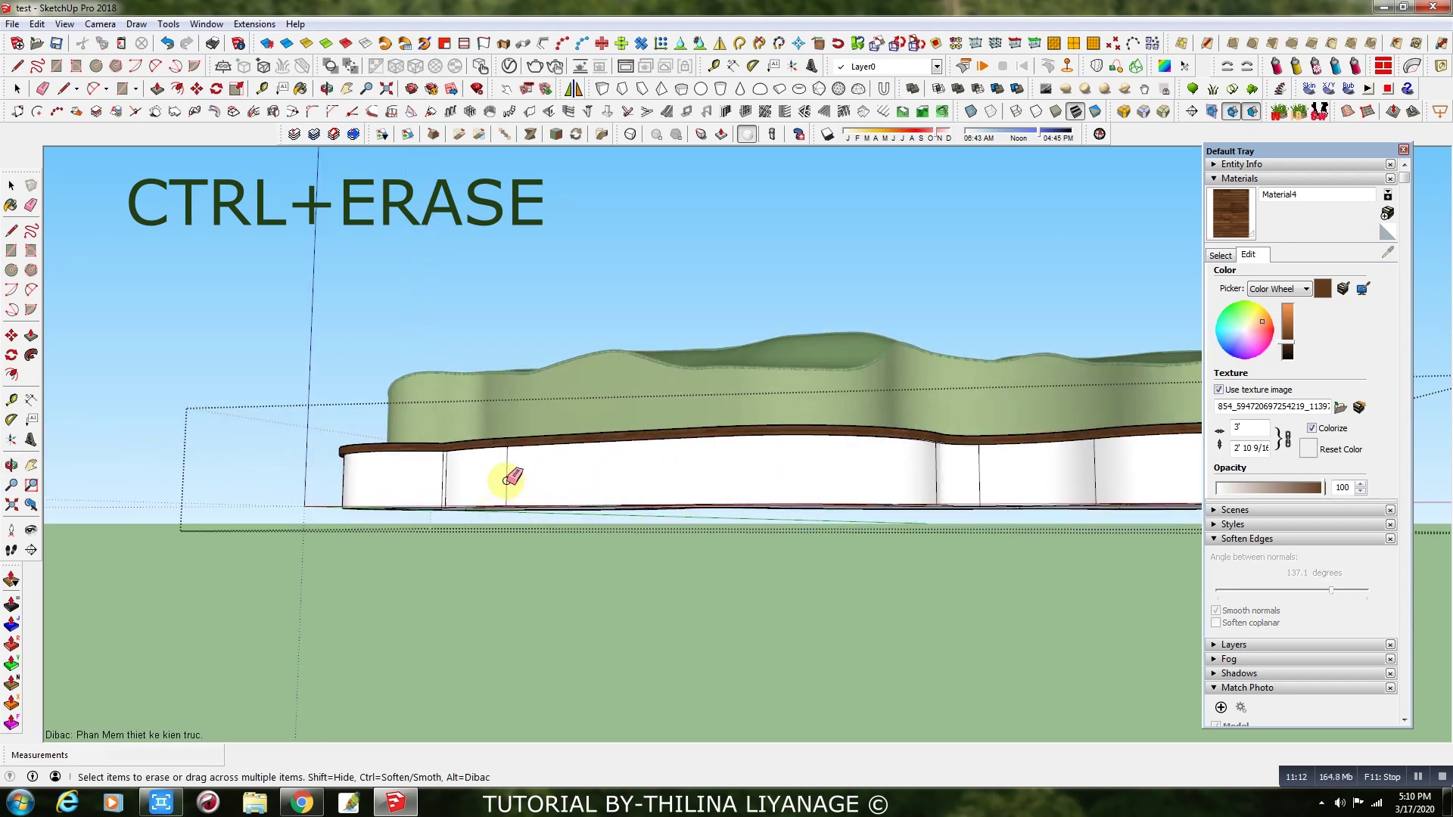
{"action": "mouse_move", "coordinate": [498, 492]}
{"action": "left_mouse_down", "text": "ctrl"}
{"action": "mouse_move", "coordinate": [445, 479]}
{"action": "mouse_move", "coordinate": [725, 498]}
{"action": "left_mouse_up", "text": "ctrl"}
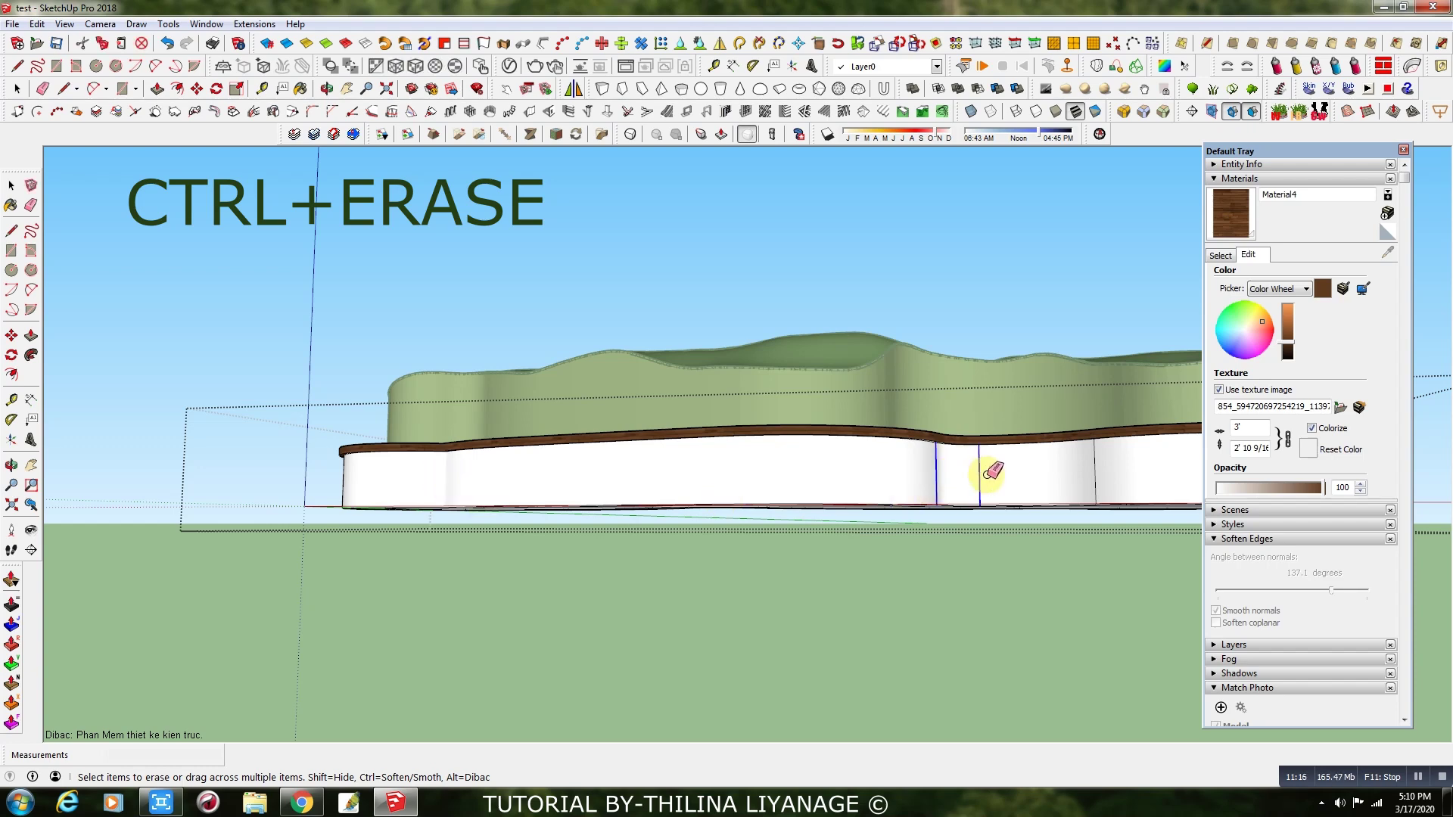
{"action": "left_click_drag", "start_coordinate": [992, 472], "coordinate": [791, 522], "text": "ctrl"}
{"action": "scroll", "coordinate": [791, 522], "scroll_direction": "down", "scroll_amount": 3}
{"action": "mouse_move", "coordinate": [969, 488]}
{"action": "middle_mouse_down"}
{"action": "mouse_move", "coordinate": [607, 503]}
{"action": "mouse_move", "coordinate": [666, 487]}
{"action": "mouse_move", "coordinate": [700, 566]}
{"action": "mouse_move", "coordinate": [772, 580]}
{"action": "middle_mouse_up"}
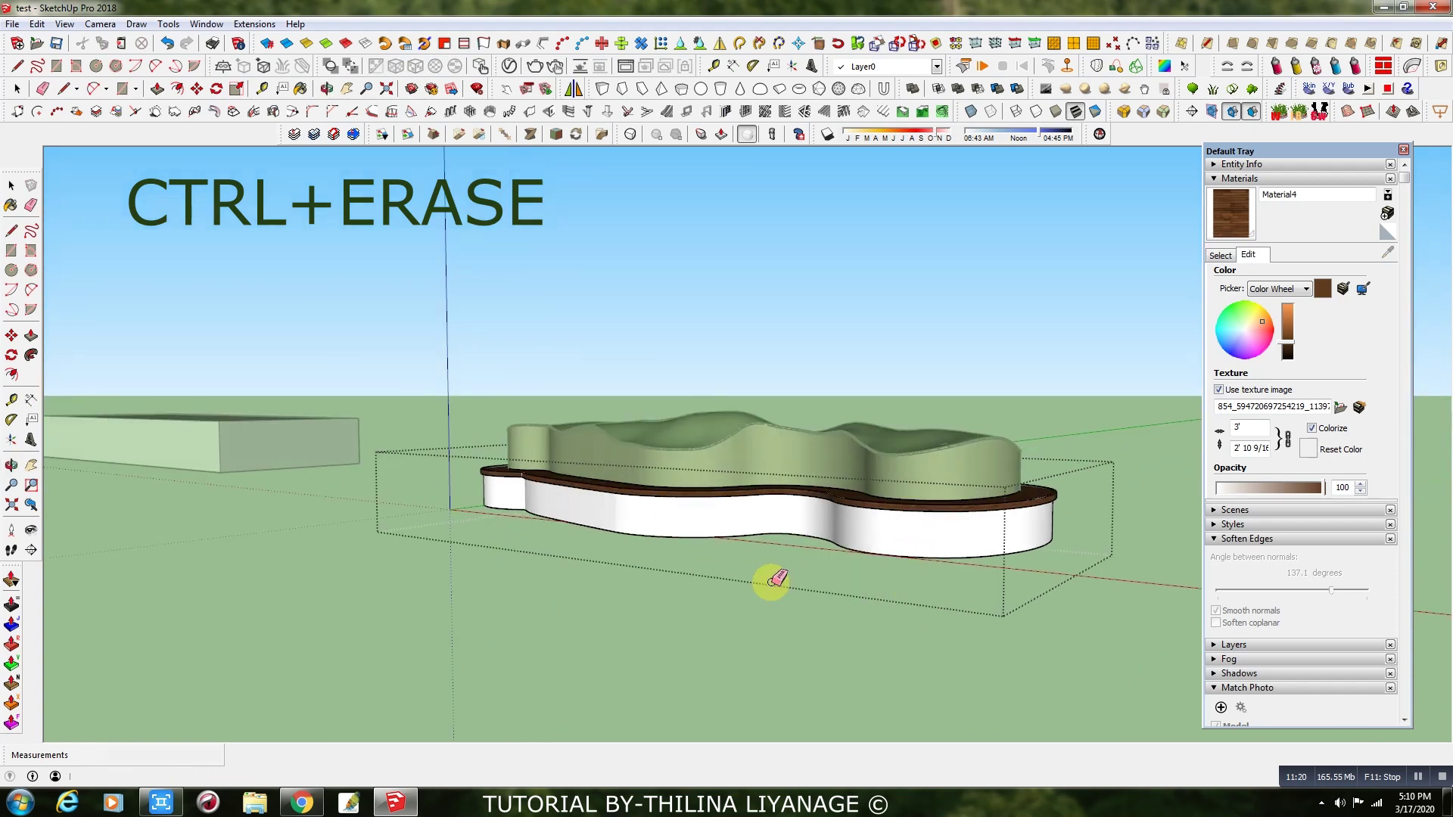
- Paint the seat's base wall with the existing grey stone material, Material1
{"action": "left_click", "coordinate": [1219, 257]}
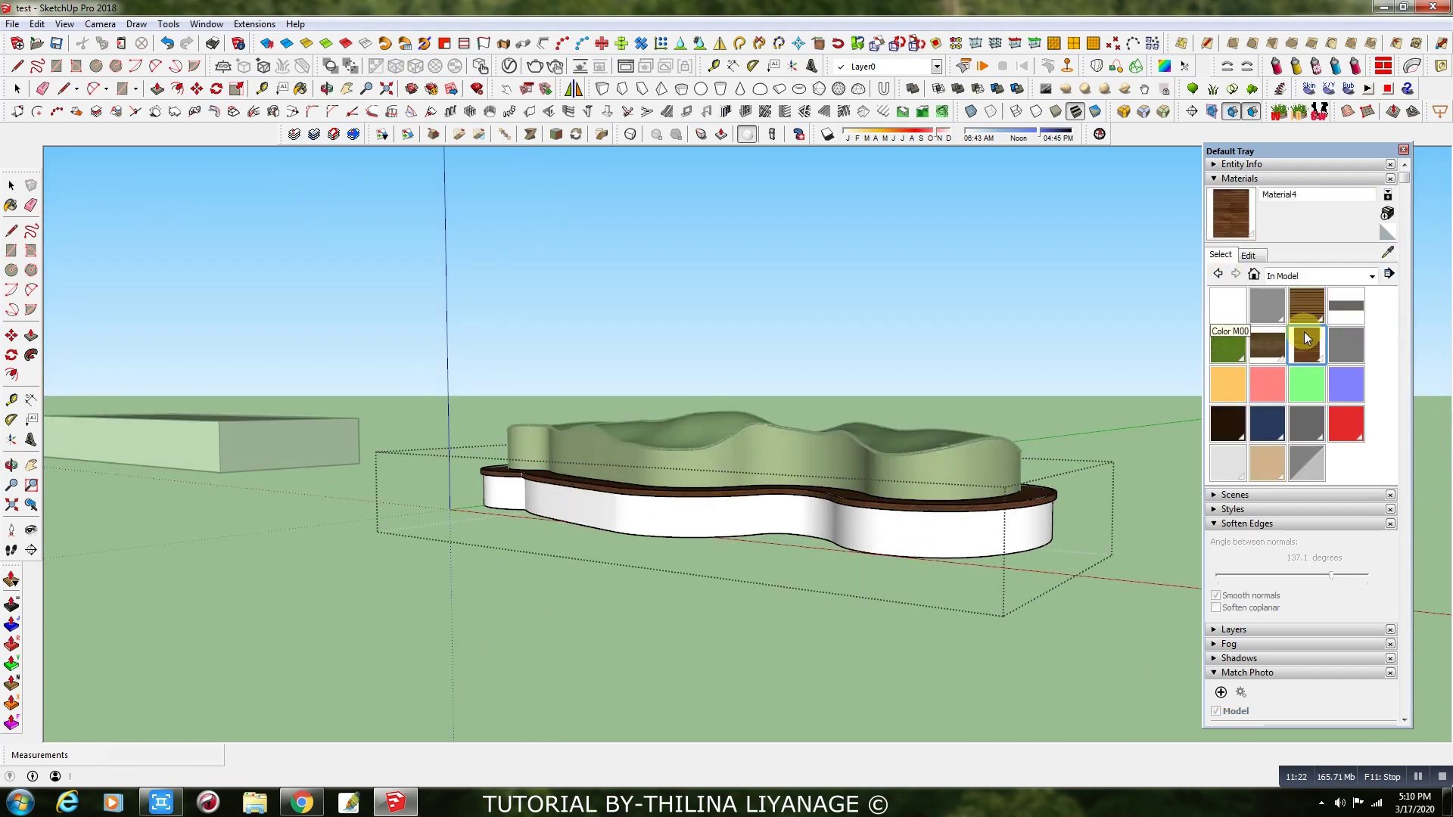
{"action": "left_click", "coordinate": [1346, 306]}
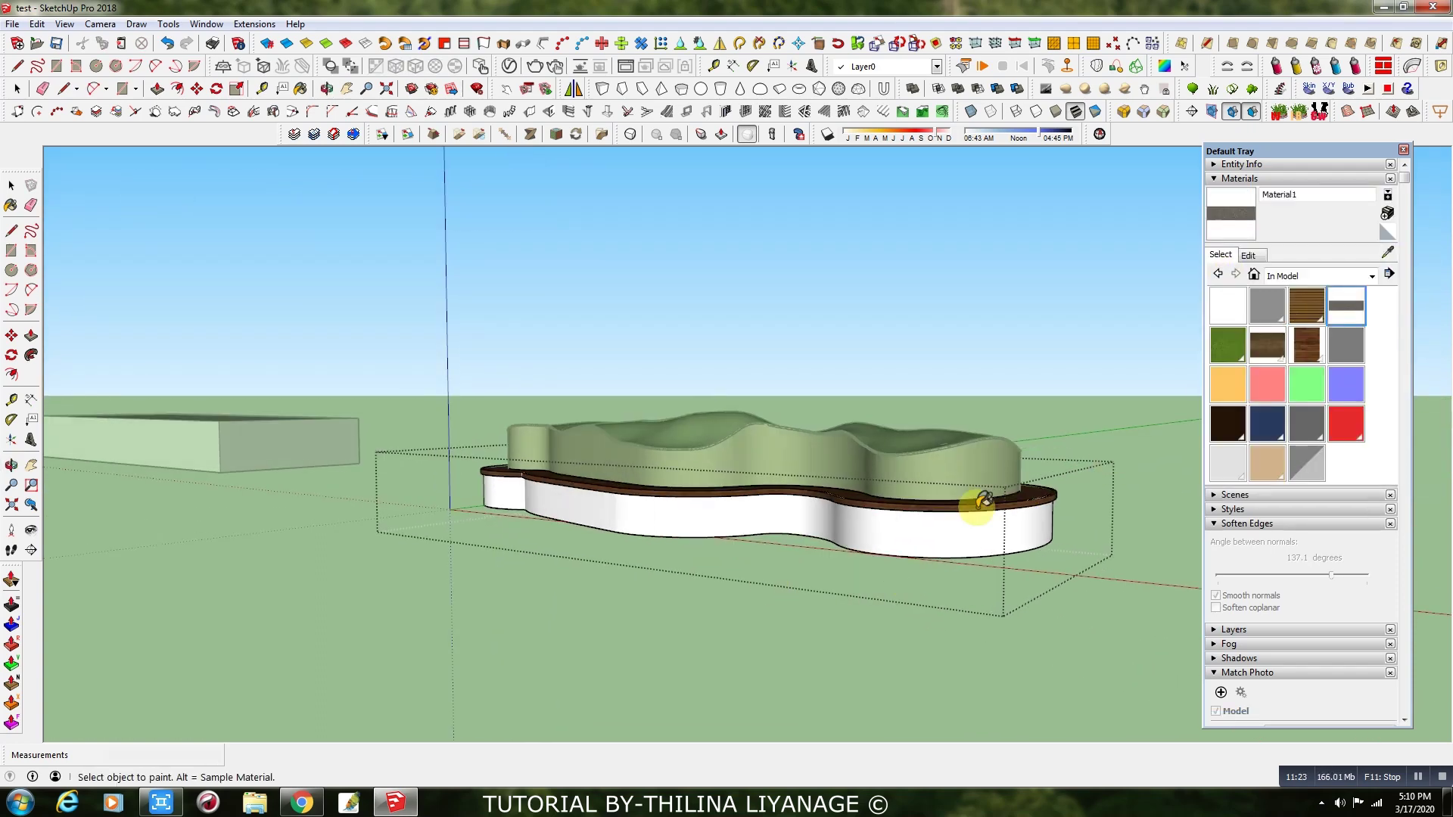
{"action": "left_click", "coordinate": [918, 521]}
{"action": "scroll", "coordinate": [920, 522], "scroll_direction": "up", "scroll_amount": 5}
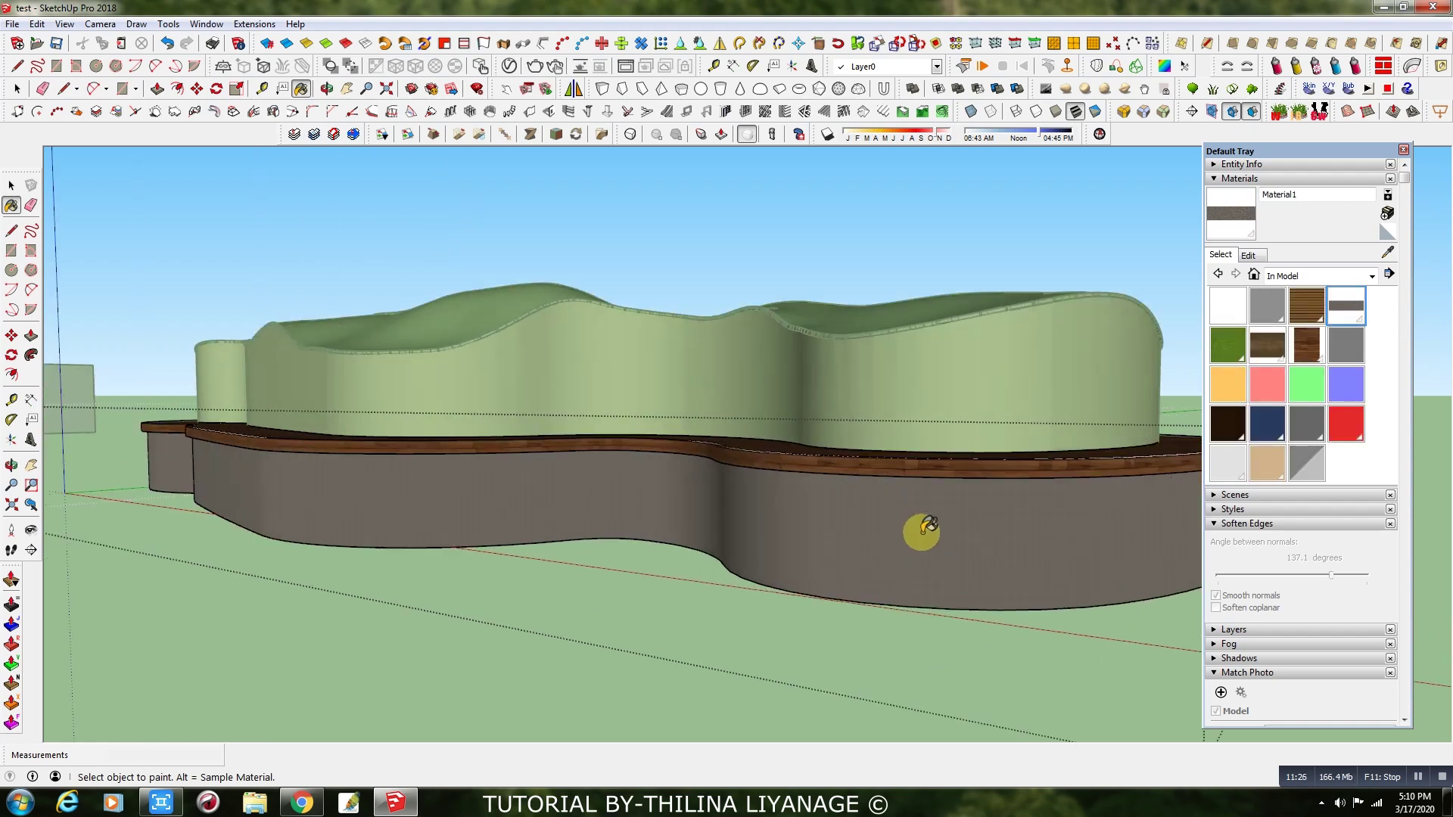
{"action": "scroll", "coordinate": [922, 527], "scroll_direction": "up", "scroll_amount": 2}
- Unlock the stone texture's aspect ratio and set its width and height to 4'
{"action": "left_click", "coordinate": [1250, 255]}
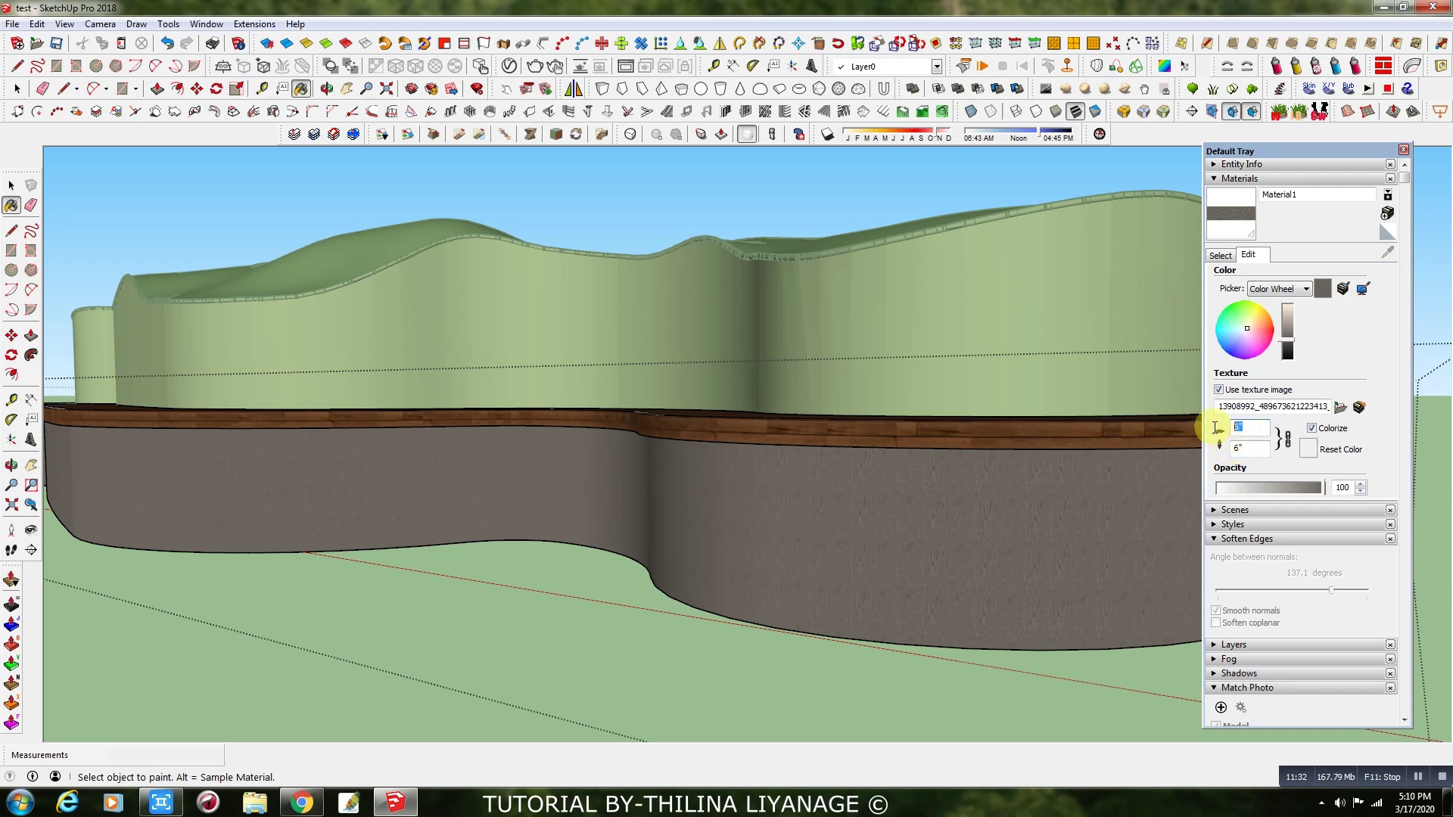
{"action": "type", "text": "'"}
{"action": "key", "text": "Return"}
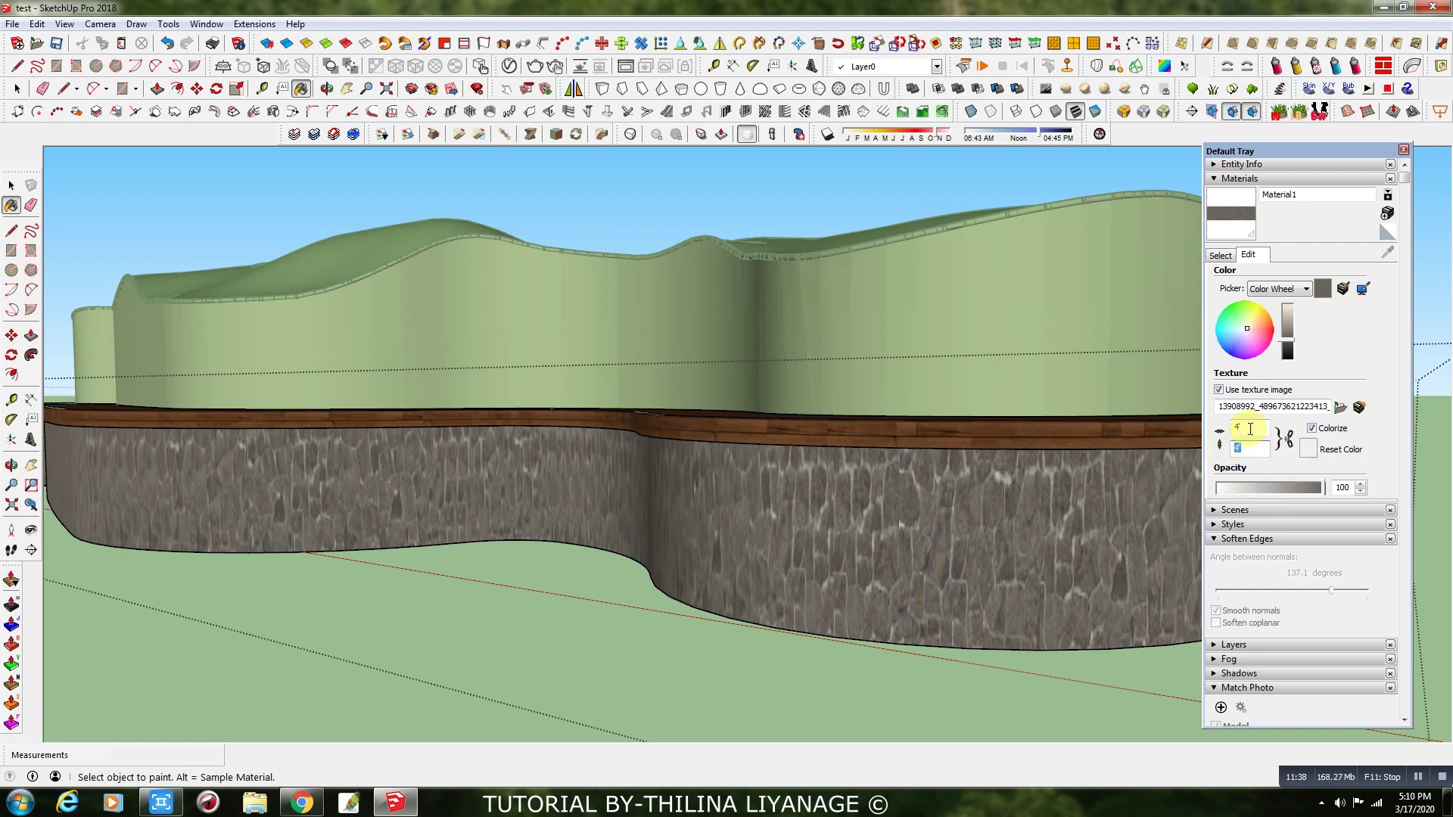
- Try stone texture widths of 6' and 8' on the base wall
{"action": "type", "text": "6'"}
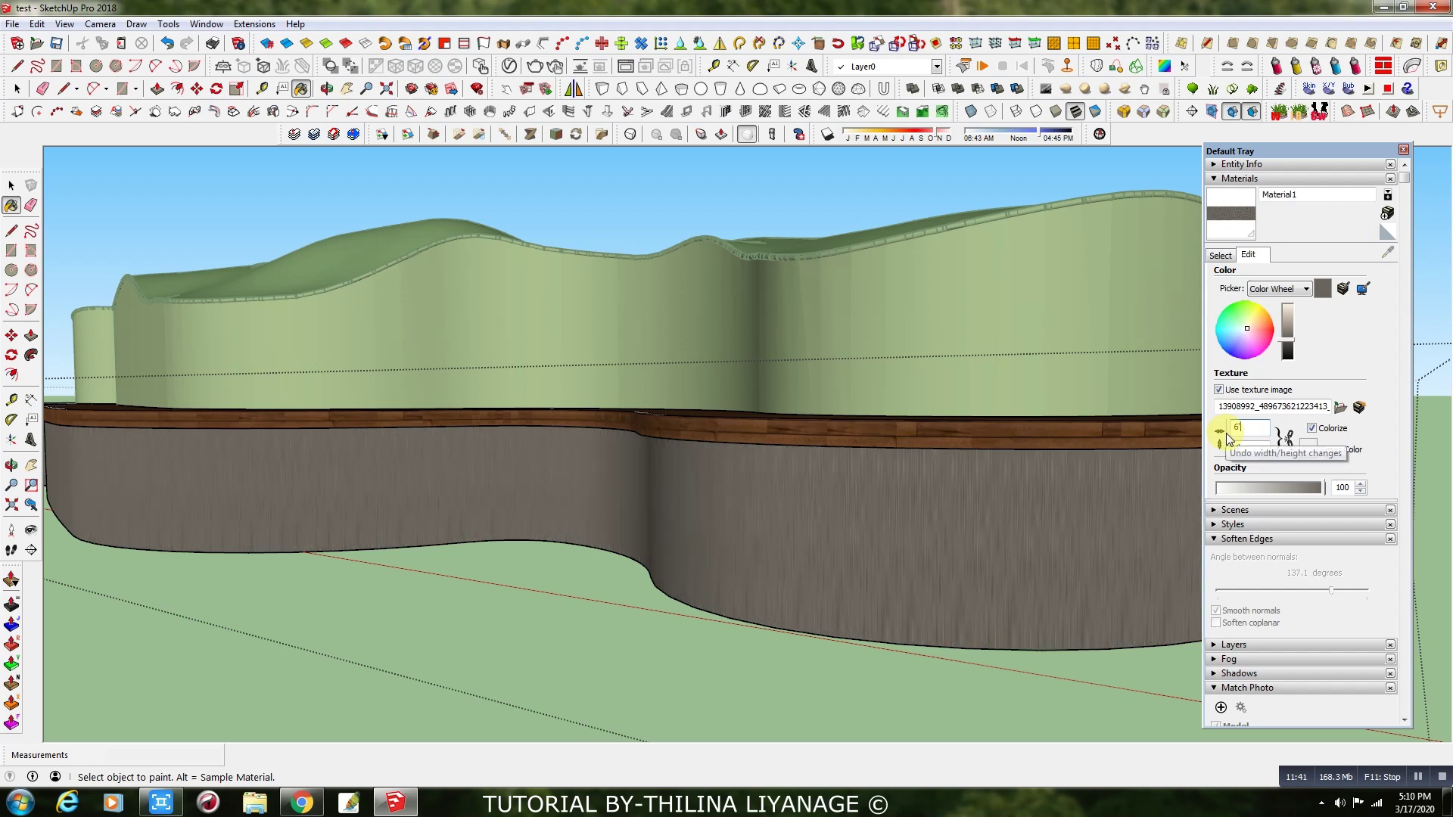
{"action": "middle_click_drag", "start_coordinate": [744, 482], "coordinate": [753, 482]}
{"action": "left_click_drag", "start_coordinate": [1249, 427], "coordinate": [1216, 429]}
{"action": "type", "text": "8"}
{"action": "key", "text": "Return"}
{"action": "mouse_move", "coordinate": [714, 461]}
{"action": "middle_mouse_down"}
{"action": "mouse_move", "coordinate": [898, 526]}
{"action": "mouse_move", "coordinate": [412, 558]}
{"action": "mouse_move", "coordinate": [841, 509]}
{"action": "mouse_move", "coordinate": [1058, 512]}
{"action": "middle_mouse_up"}
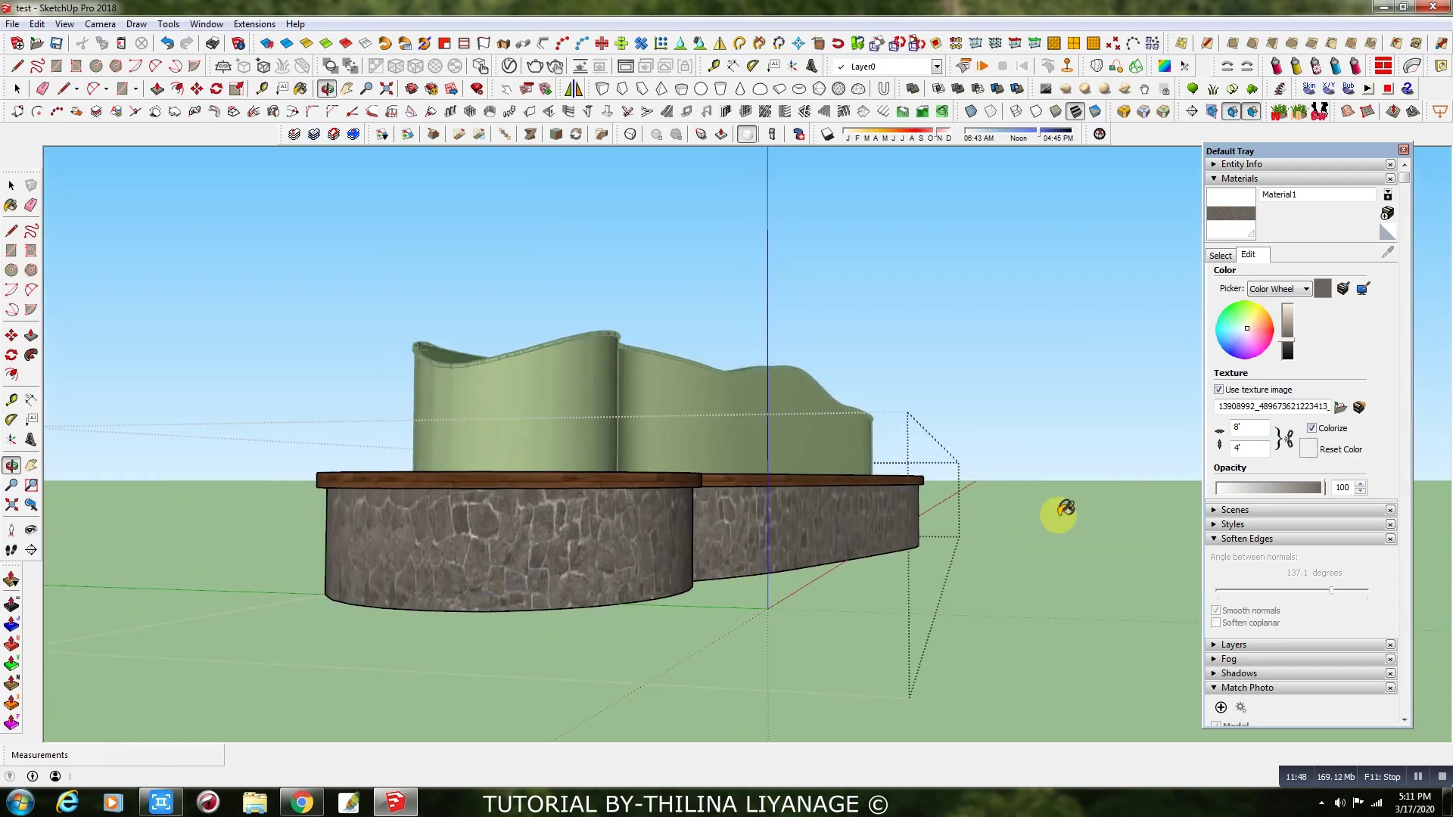
- Set the stone texture's width to 12'
{"action": "double_click", "coordinate": [1238, 427]}
{"action": "type", "text": "12"}
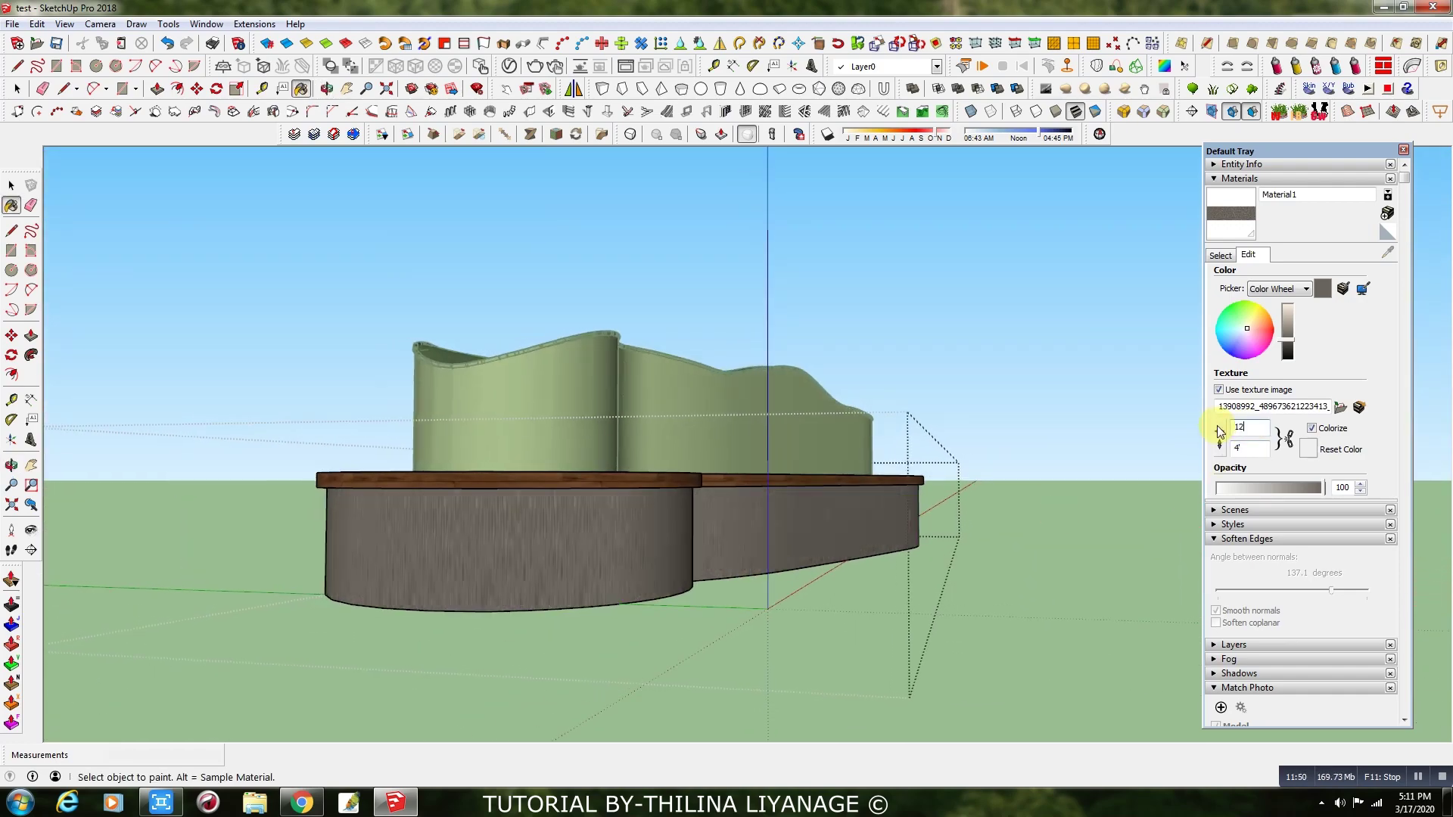
{"action": "key", "text": "Return"}
{"action": "middle_click_drag", "start_coordinate": [996, 503], "coordinate": [155, 201]}
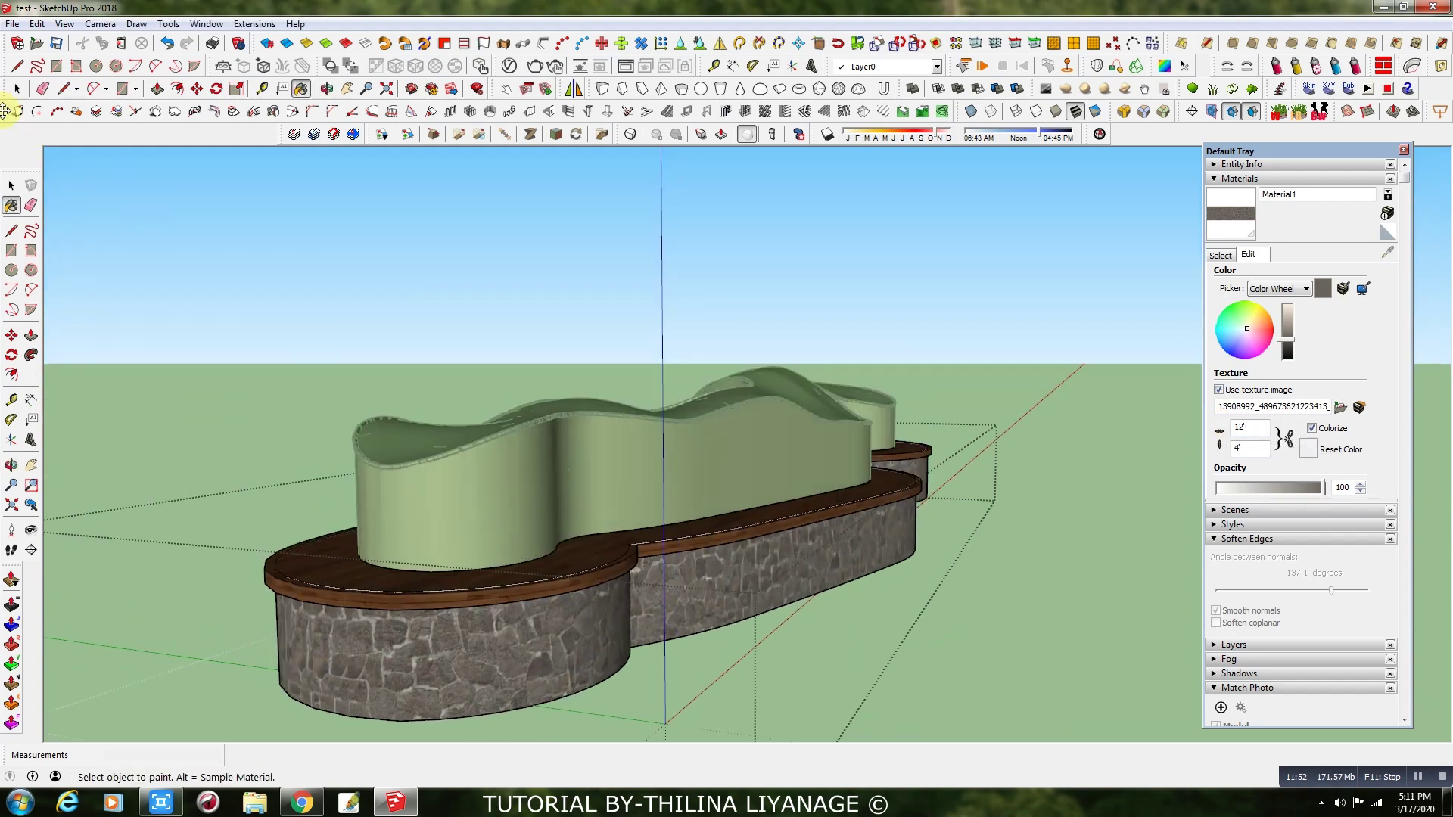
- Close the seat base's group and view the whole planter from above
{"action": "middle_click_drag", "start_coordinate": [1009, 652], "coordinate": [787, 715]}
{"action": "scroll", "coordinate": [763, 561], "scroll_direction": "up", "scroll_amount": 2}
{"action": "middle_click_drag", "start_coordinate": [763, 561], "coordinate": [684, 592]}
{"action": "left_click", "coordinate": [648, 509]}
{"action": "scroll", "coordinate": [629, 431], "scroll_direction": "down", "scroll_amount": 2}
{"action": "left_click", "coordinate": [813, 692]}
{"action": "scroll", "coordinate": [880, 548], "scroll_direction": "up", "scroll_amount": 4}
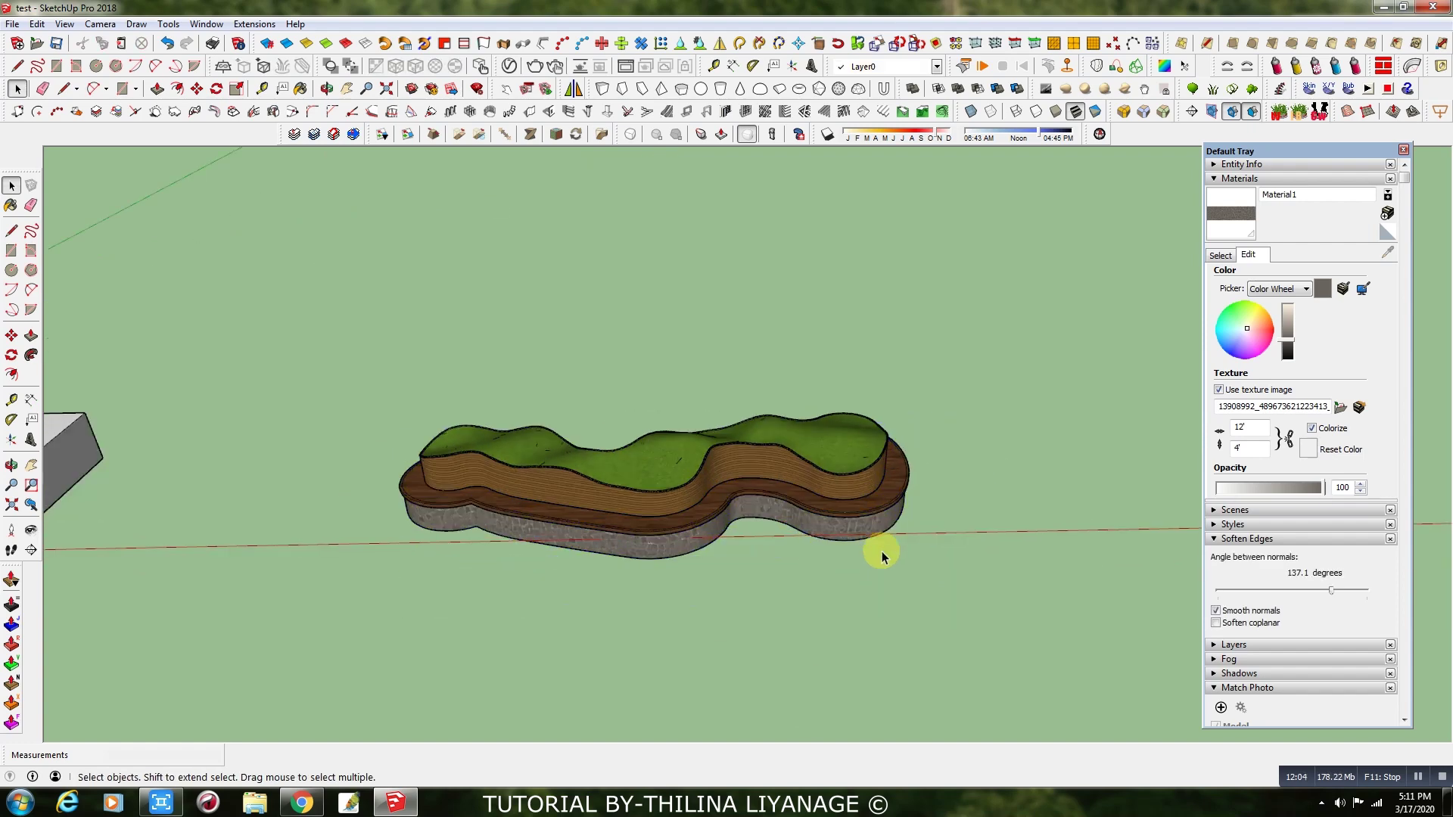
{"action": "middle_click_drag", "start_coordinate": [880, 550], "coordinate": [876, 678]}
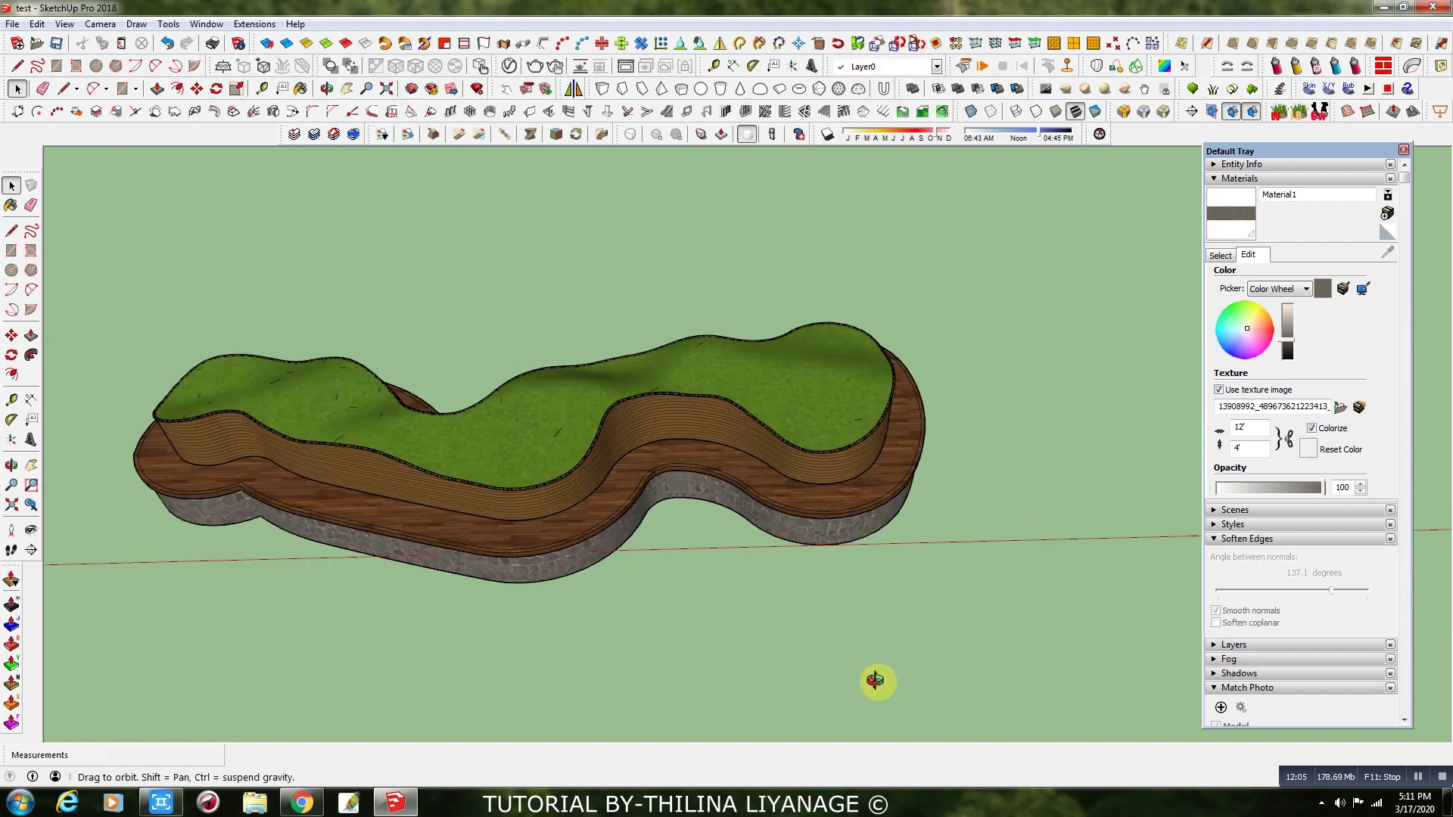
- Draw a circle with a radius of about 1' 8" on the ground beside the planter's rounded end
{"action": "left_click", "coordinate": [77, 93]}
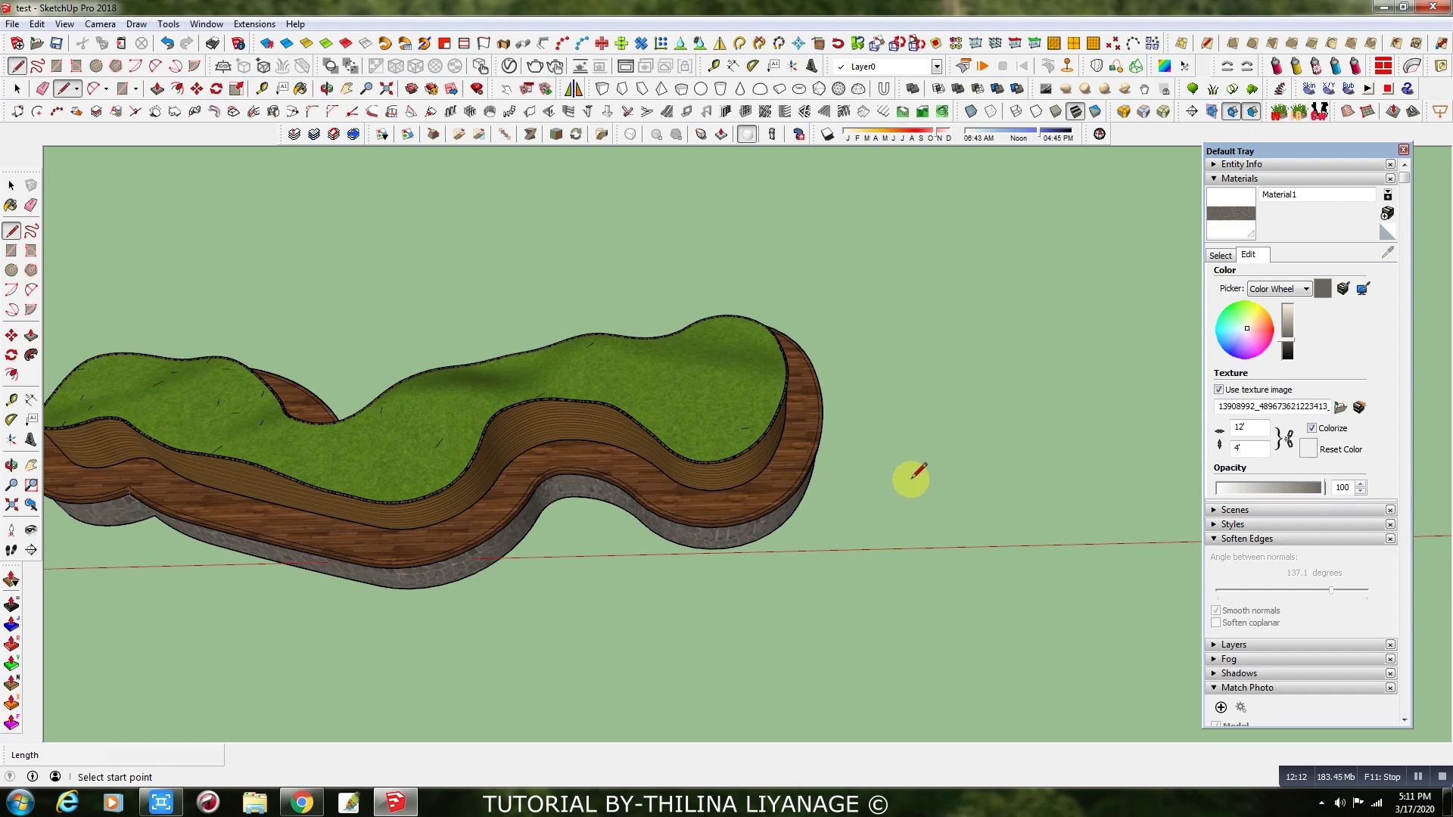
{"action": "left_click", "coordinate": [137, 91]}
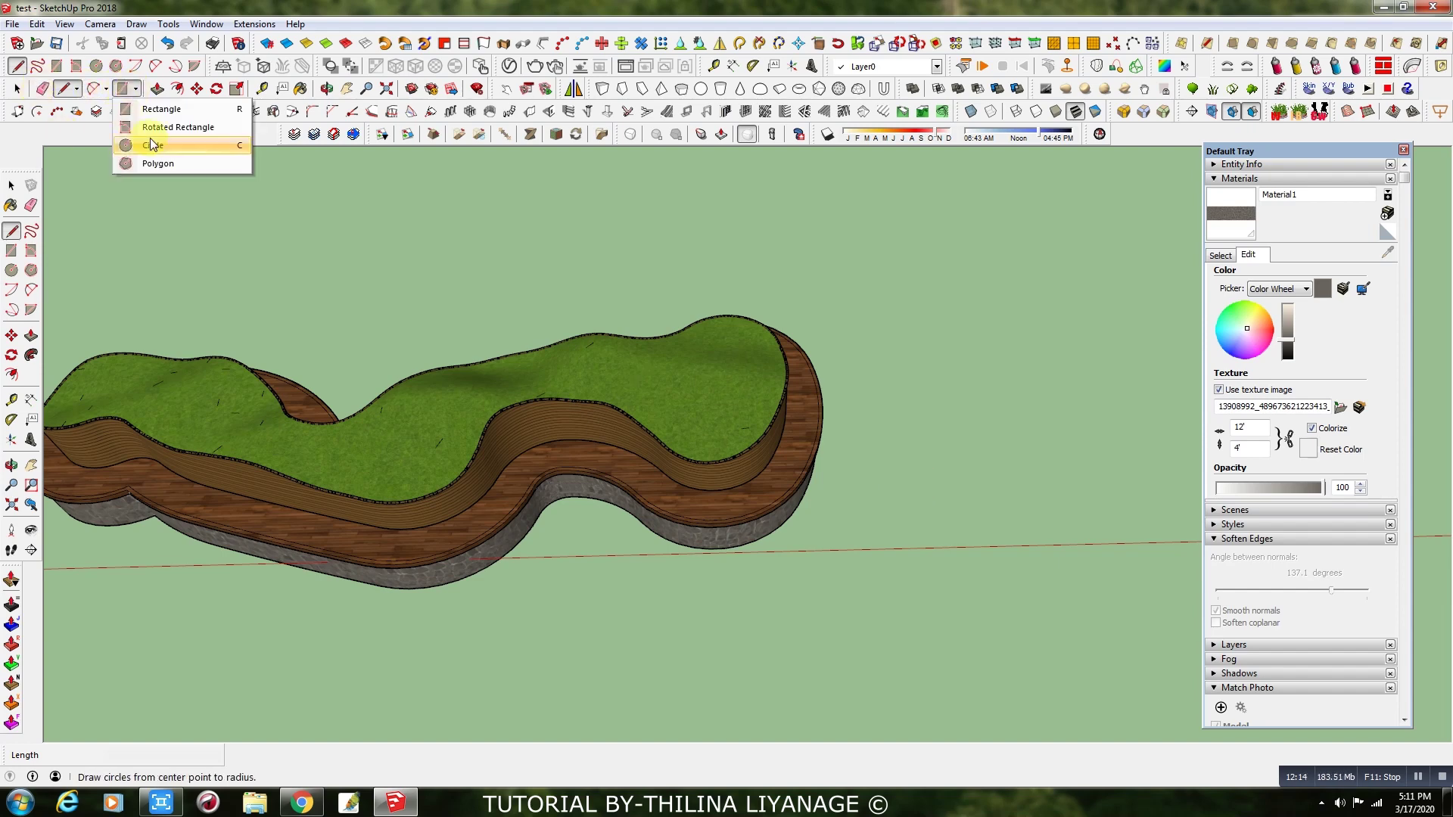
{"action": "left_click", "coordinate": [152, 145]}
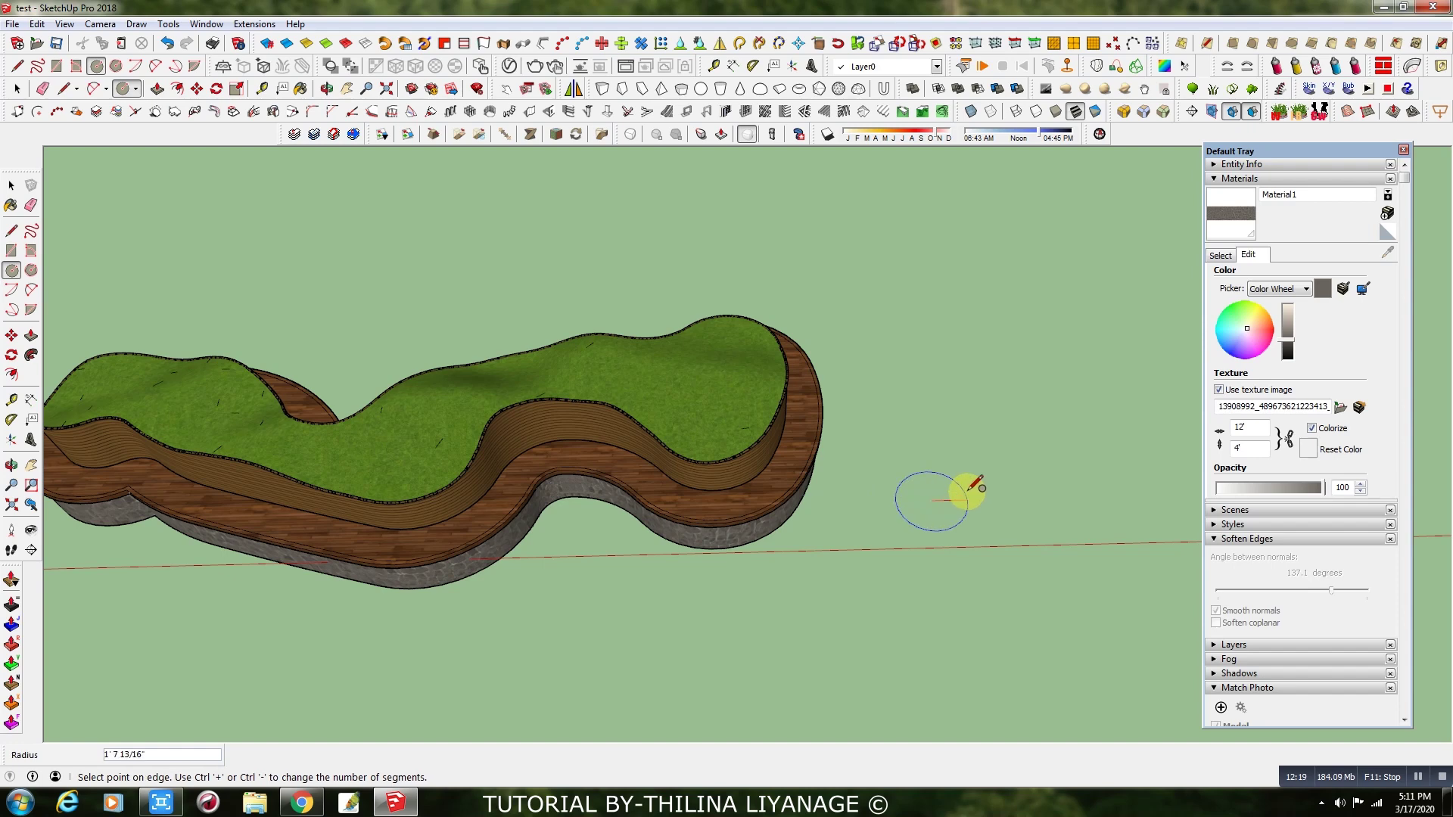
{"action": "left_click", "coordinate": [966, 488]}
- Push/Pull the circle upward into a short cylinder
{"action": "left_click", "coordinate": [157, 89]}
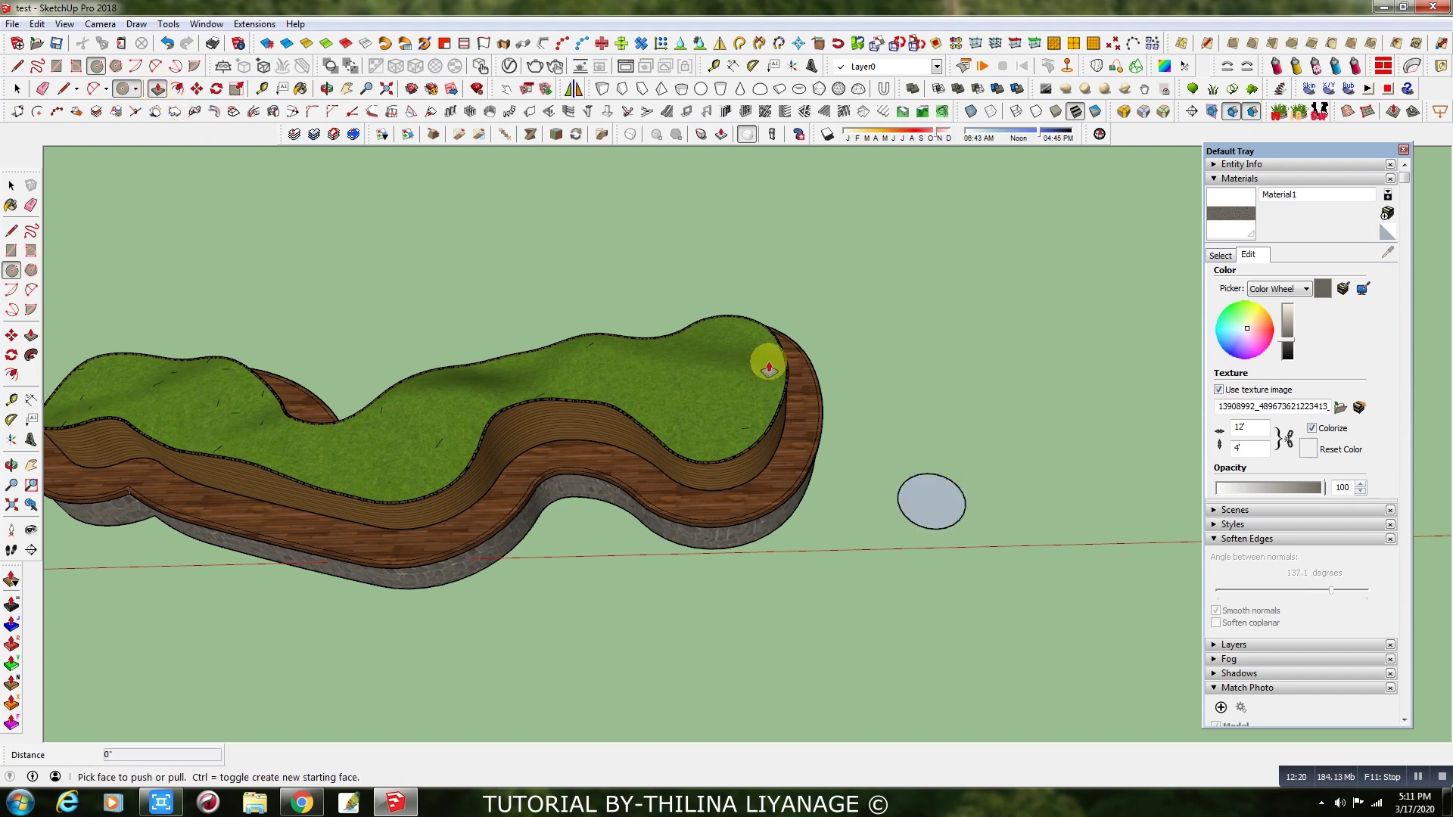
{"action": "left_click", "coordinate": [925, 504]}
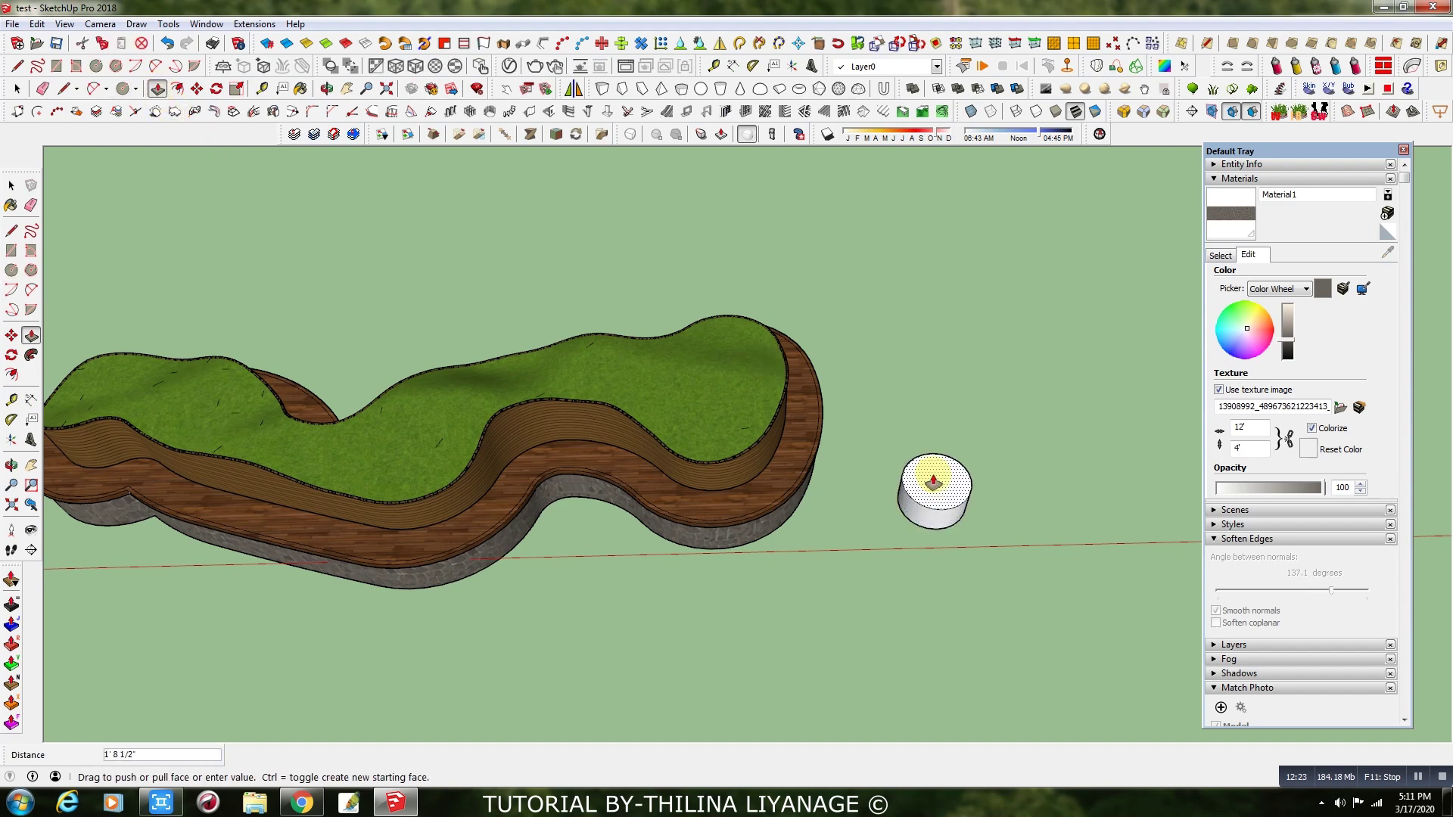
{"action": "left_click", "coordinate": [936, 473]}
- Offset the cylinder's top edge inward by about 2 9/16"
{"action": "left_click", "coordinate": [177, 88]}
{"action": "scroll", "coordinate": [971, 494], "scroll_direction": "up", "scroll_amount": 2}
{"action": "scroll", "coordinate": [971, 493], "scroll_direction": "up", "scroll_amount": 1}
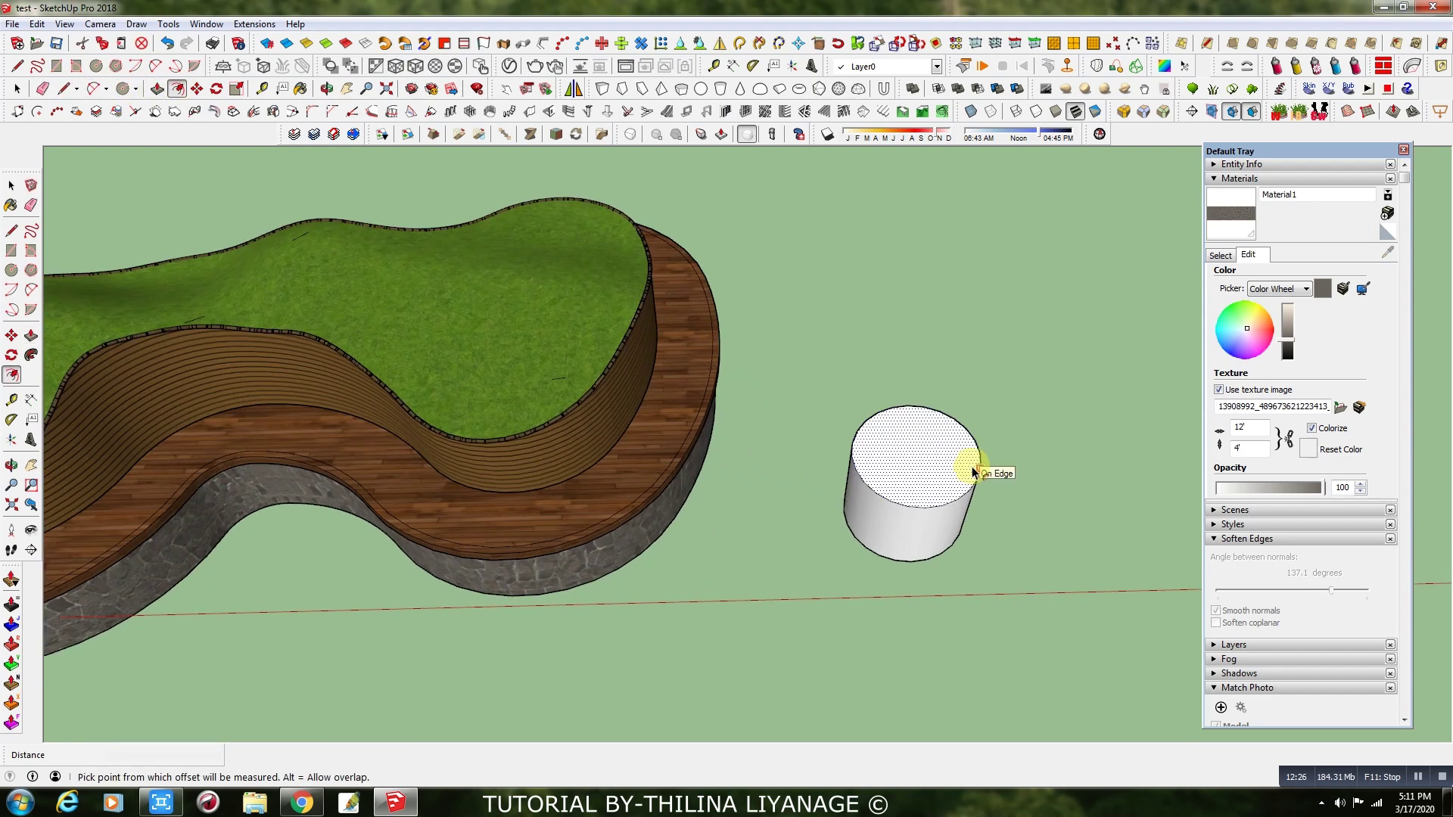
{"action": "left_click", "coordinate": [973, 470]}
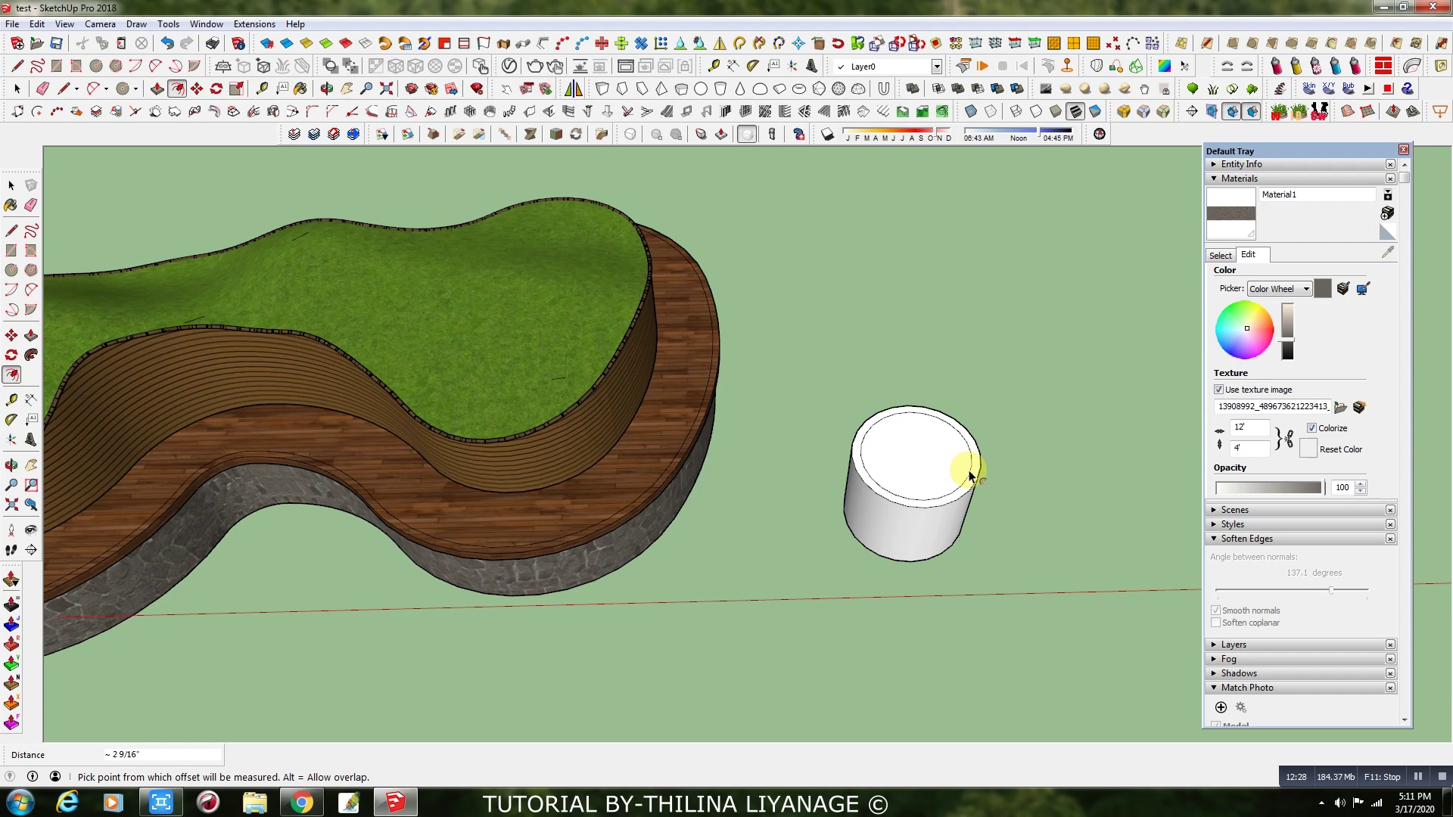
- Redo the inward offset on the cylinder's top edge and raise the outer ring by about 1 1/4" with Push/Pull
{"action": "key", "text": "Escape"}
{"action": "left_click", "coordinate": [965, 469]}
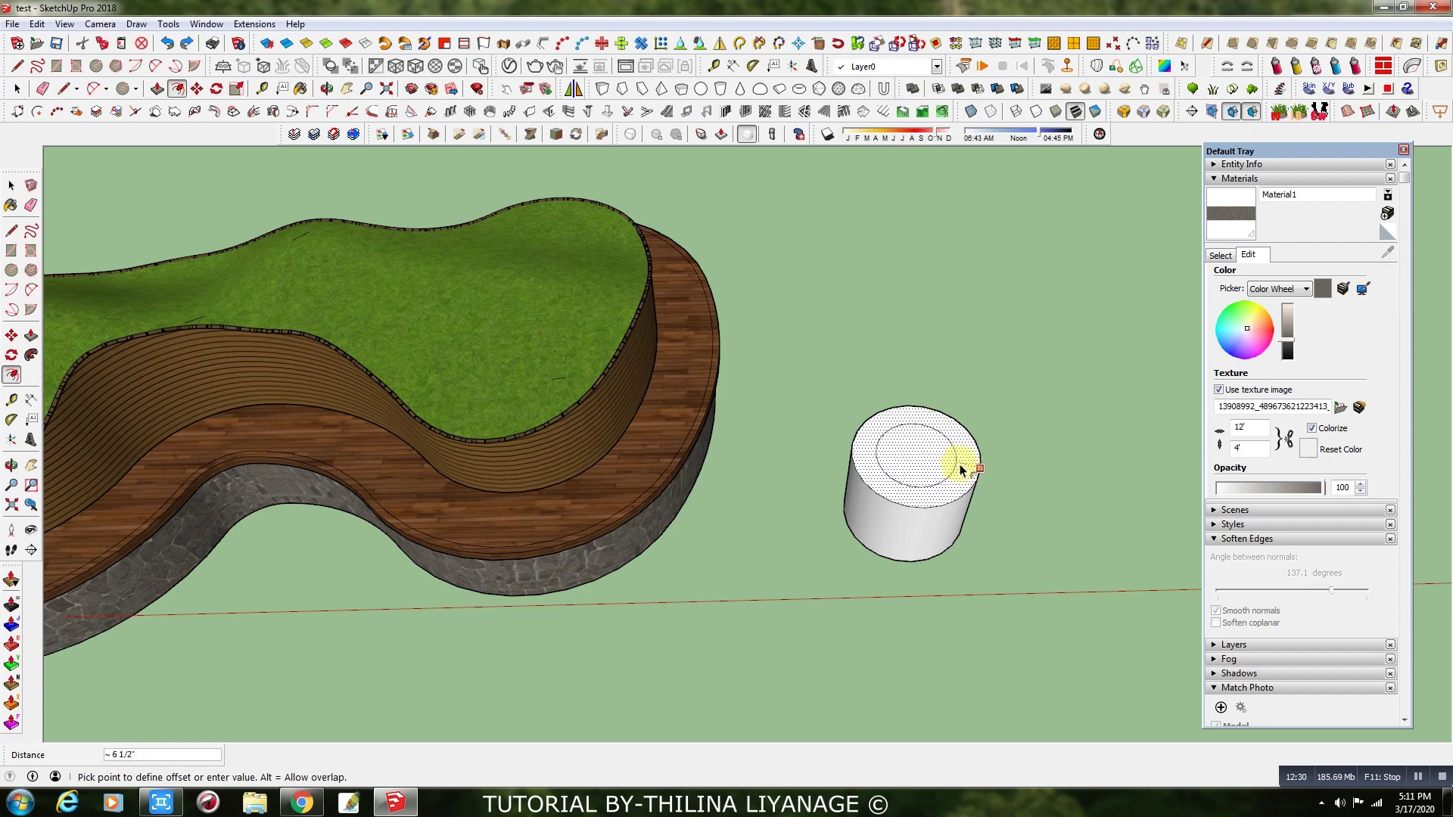
{"action": "left_click", "coordinate": [973, 470]}
{"action": "left_click", "coordinate": [158, 89]}
{"action": "left_click", "coordinate": [917, 411]}
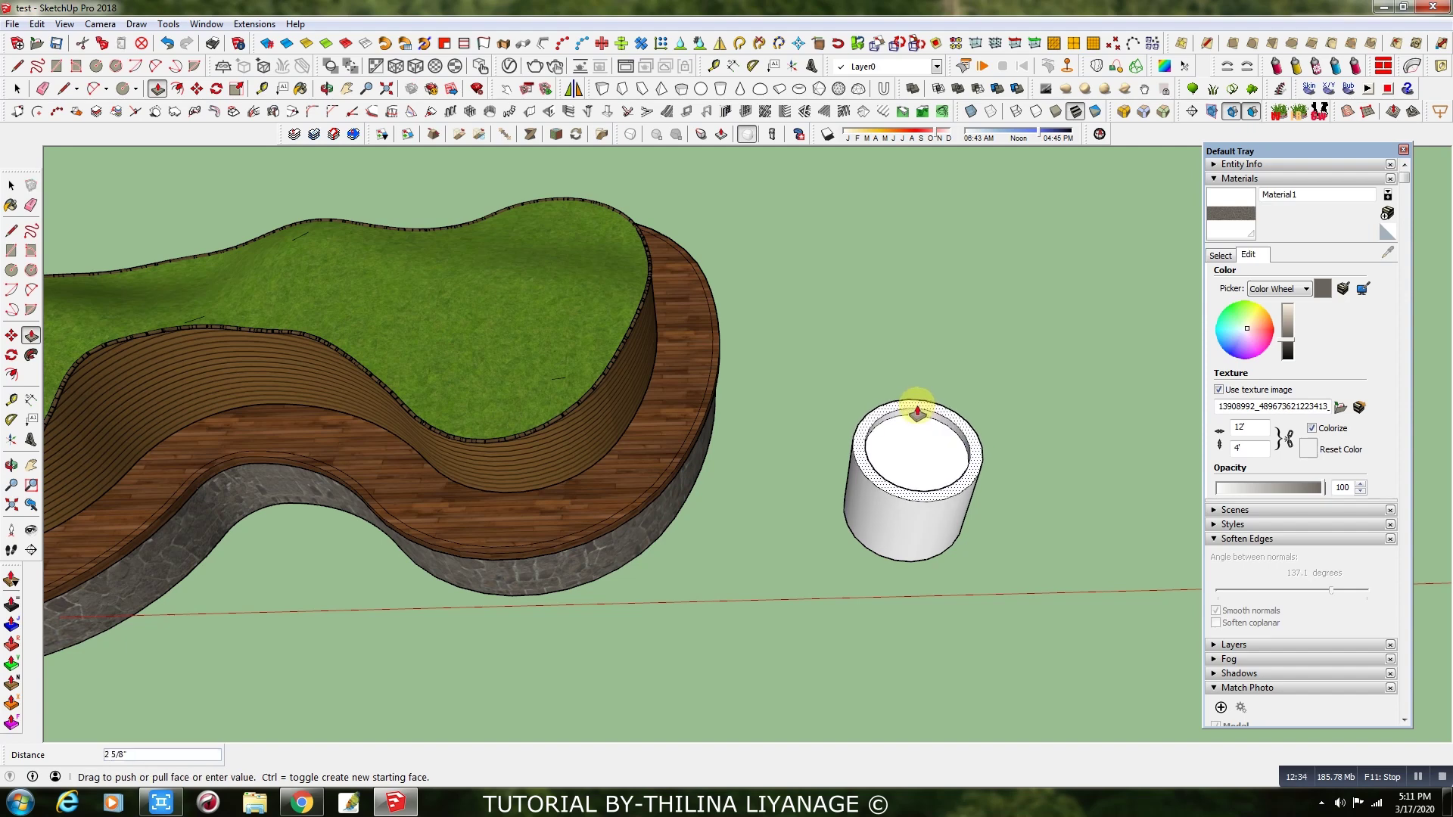
{"action": "left_click", "coordinate": [916, 412]}
- Sample the grass material from the planter's top and paint the cylinder's recessed inner face with it
{"action": "left_click", "coordinate": [1221, 255]}
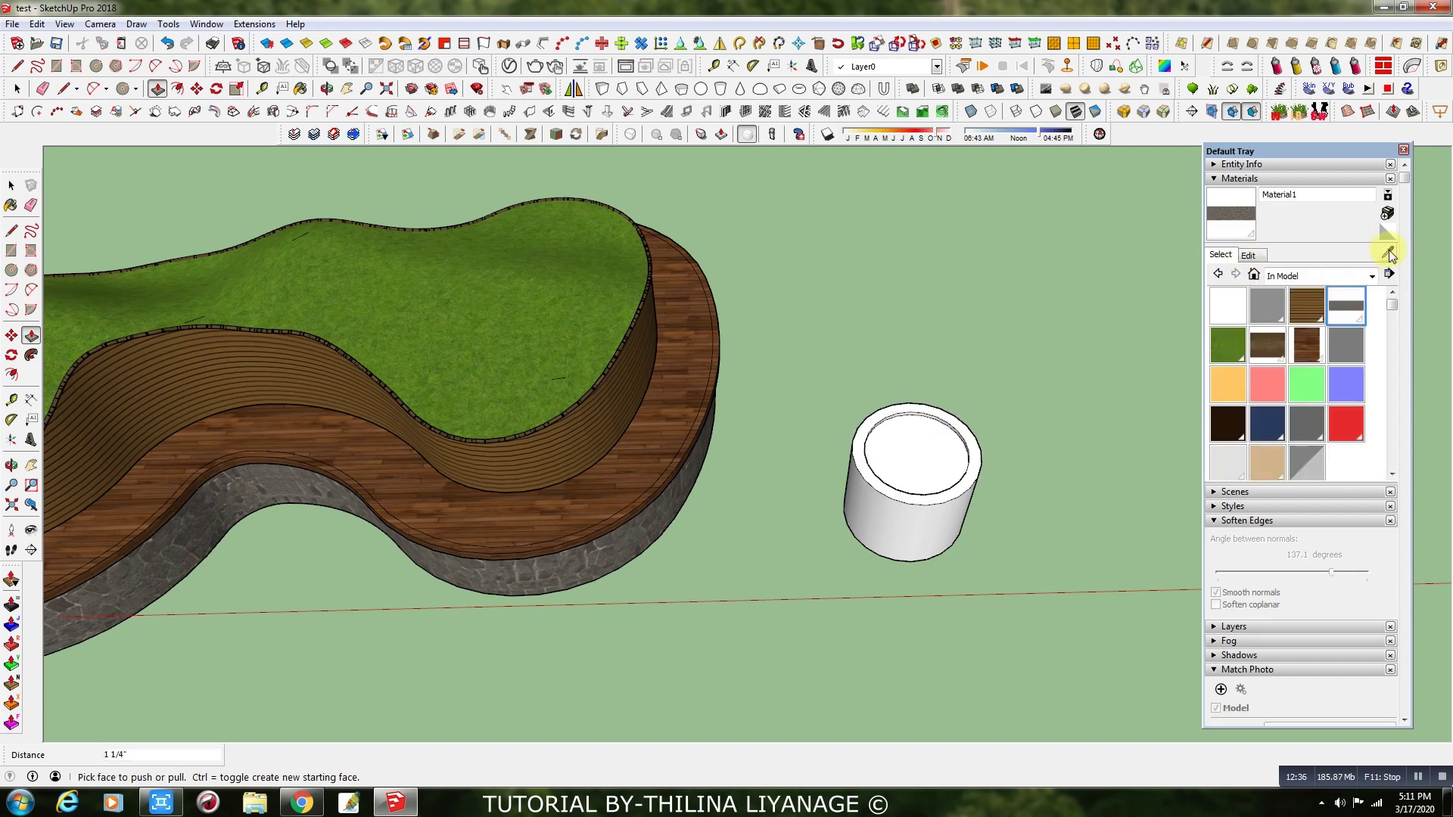
{"action": "left_click", "coordinate": [1388, 250]}
{"action": "left_click", "coordinate": [548, 283]}
{"action": "left_click", "coordinate": [918, 447]}
{"action": "middle_click_drag", "start_coordinate": [920, 445], "coordinate": [976, 409]}
- Sample the stone material from the seat base and paint the cylinder's outer wall, rim and inner lip with it
{"action": "left_click", "coordinate": [1388, 251]}
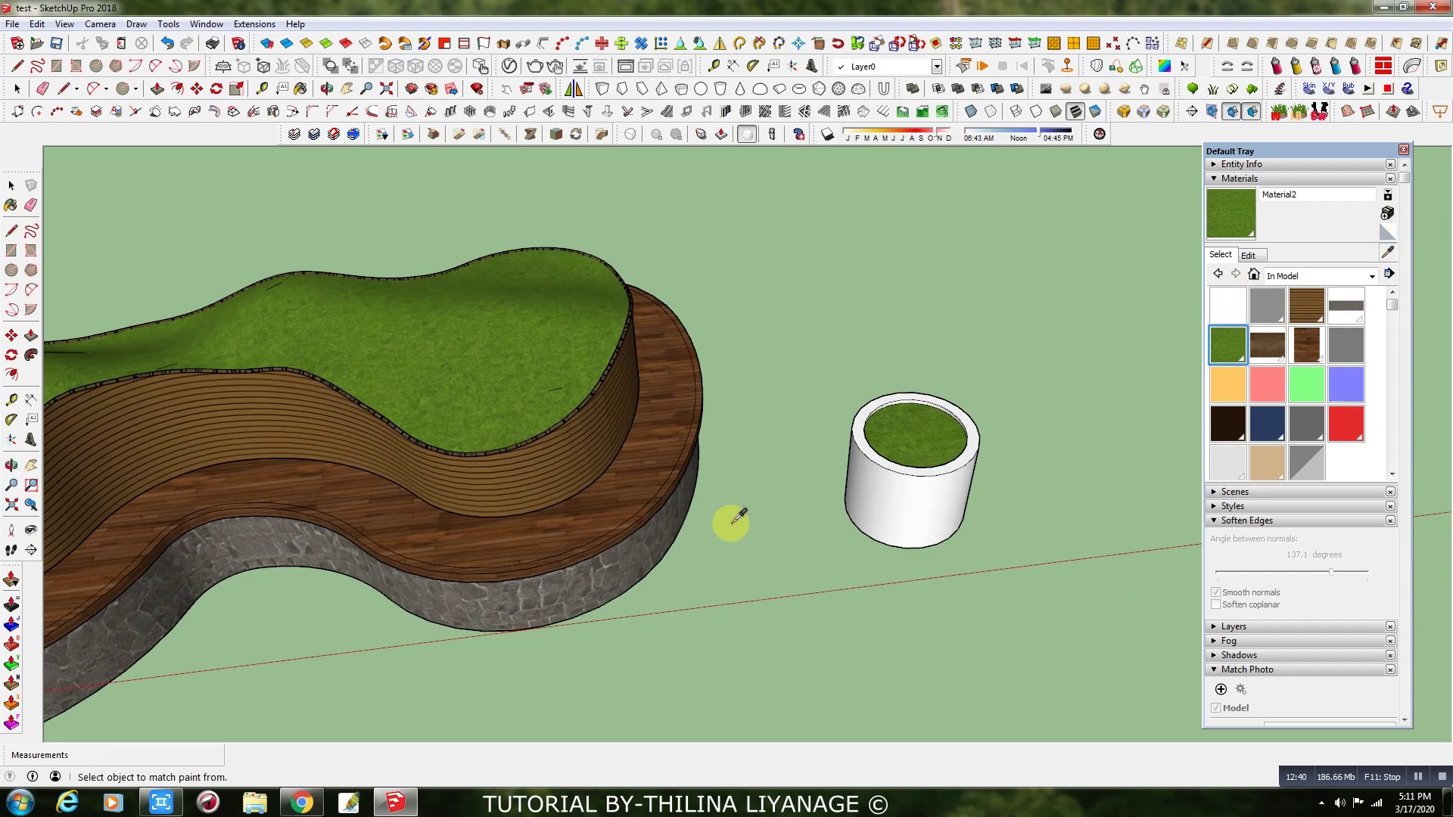
{"action": "left_click", "coordinate": [615, 564]}
{"action": "left_click", "coordinate": [942, 511]}
{"action": "scroll", "coordinate": [938, 499], "scroll_direction": "up", "scroll_amount": 5}
{"action": "left_click", "coordinate": [936, 463]}
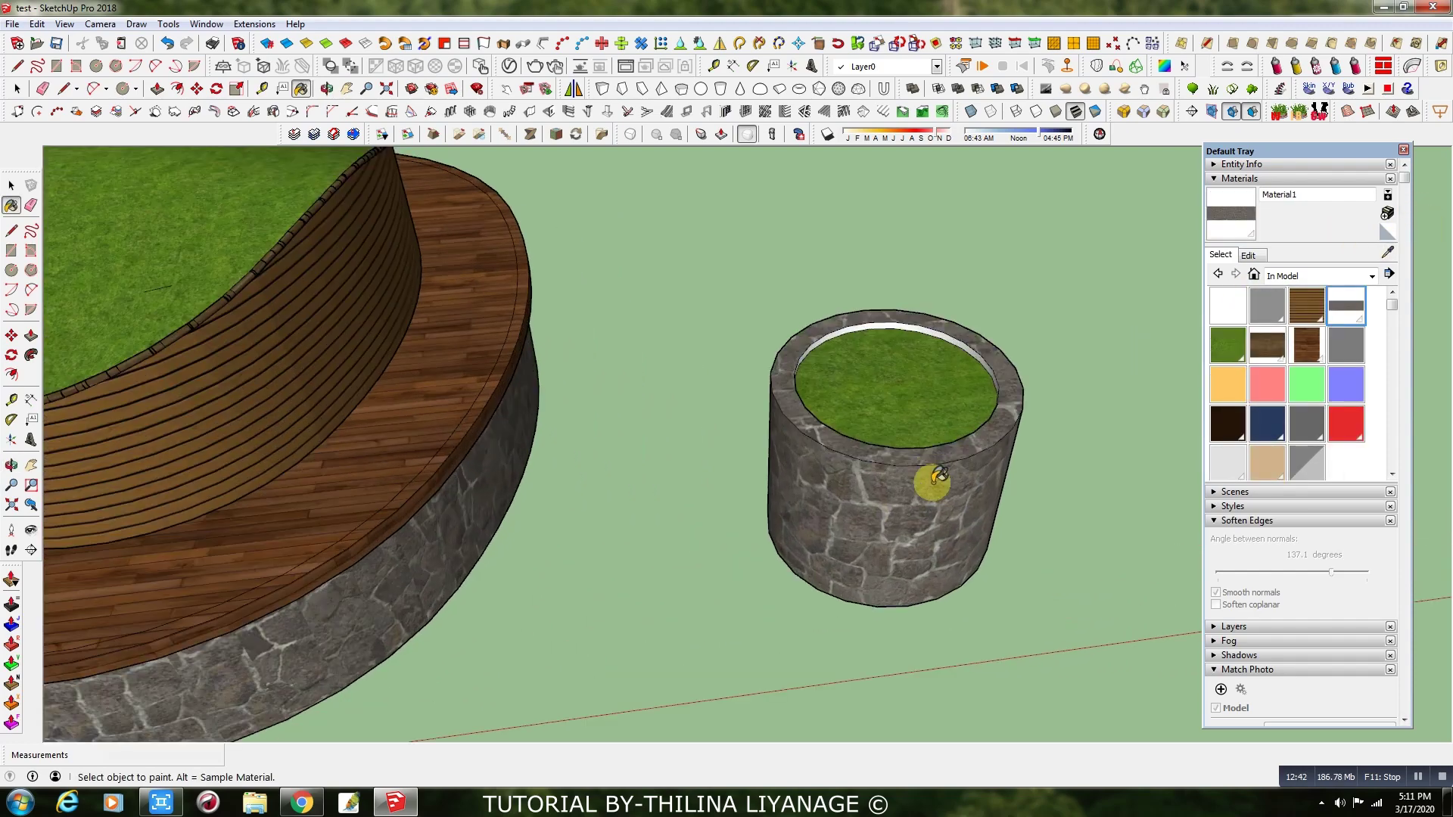
{"action": "scroll", "coordinate": [925, 510], "scroll_direction": "down", "scroll_amount": 1}
{"action": "middle_click_drag", "start_coordinate": [925, 512], "coordinate": [971, 351]}
{"action": "scroll", "coordinate": [925, 366], "scroll_direction": "up", "scroll_amount": 1}
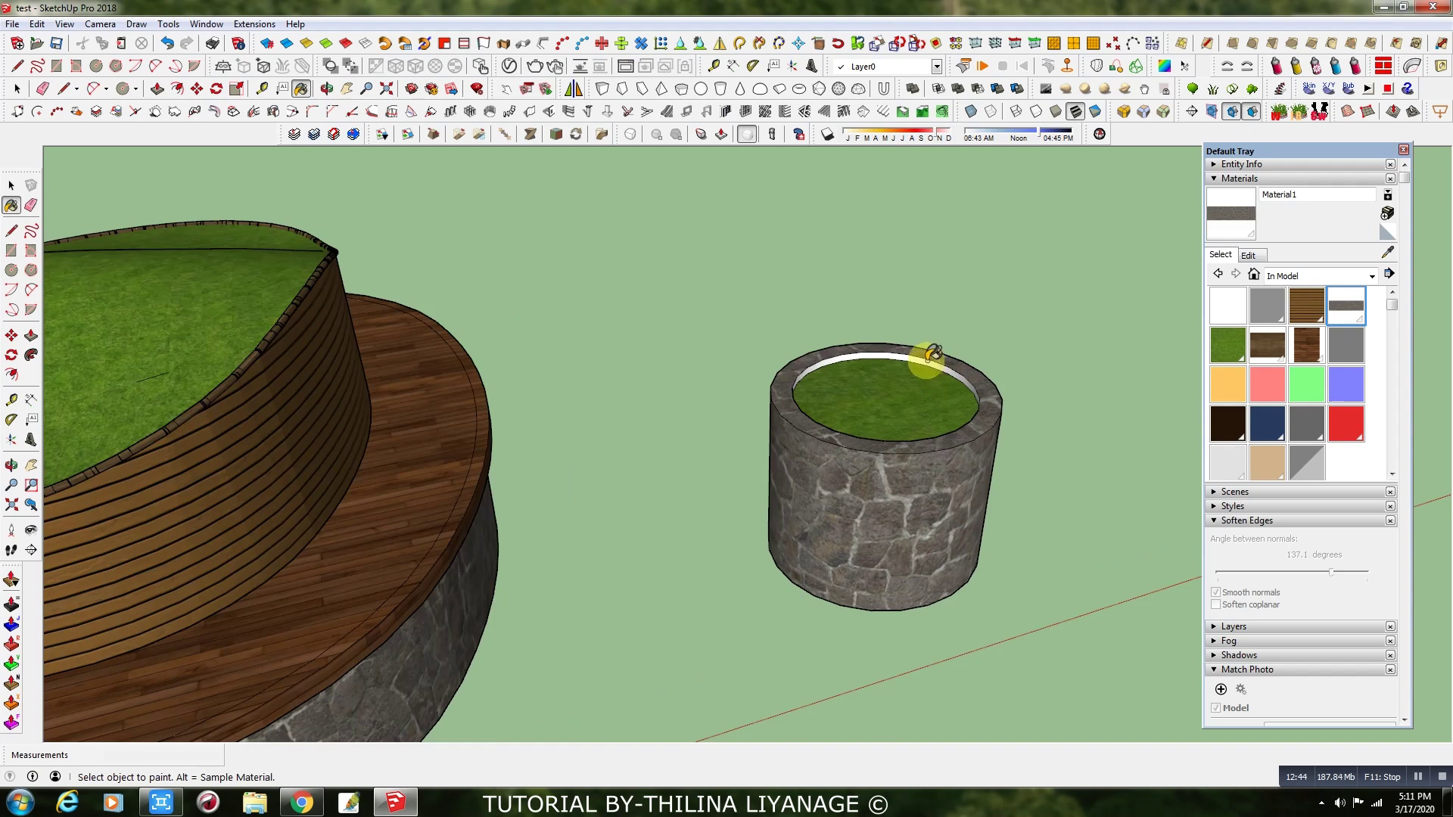
{"action": "scroll", "coordinate": [912, 401], "scroll_direction": "down", "scroll_amount": 1}
{"action": "middle_click_drag", "start_coordinate": [911, 406], "coordinate": [963, 386]}
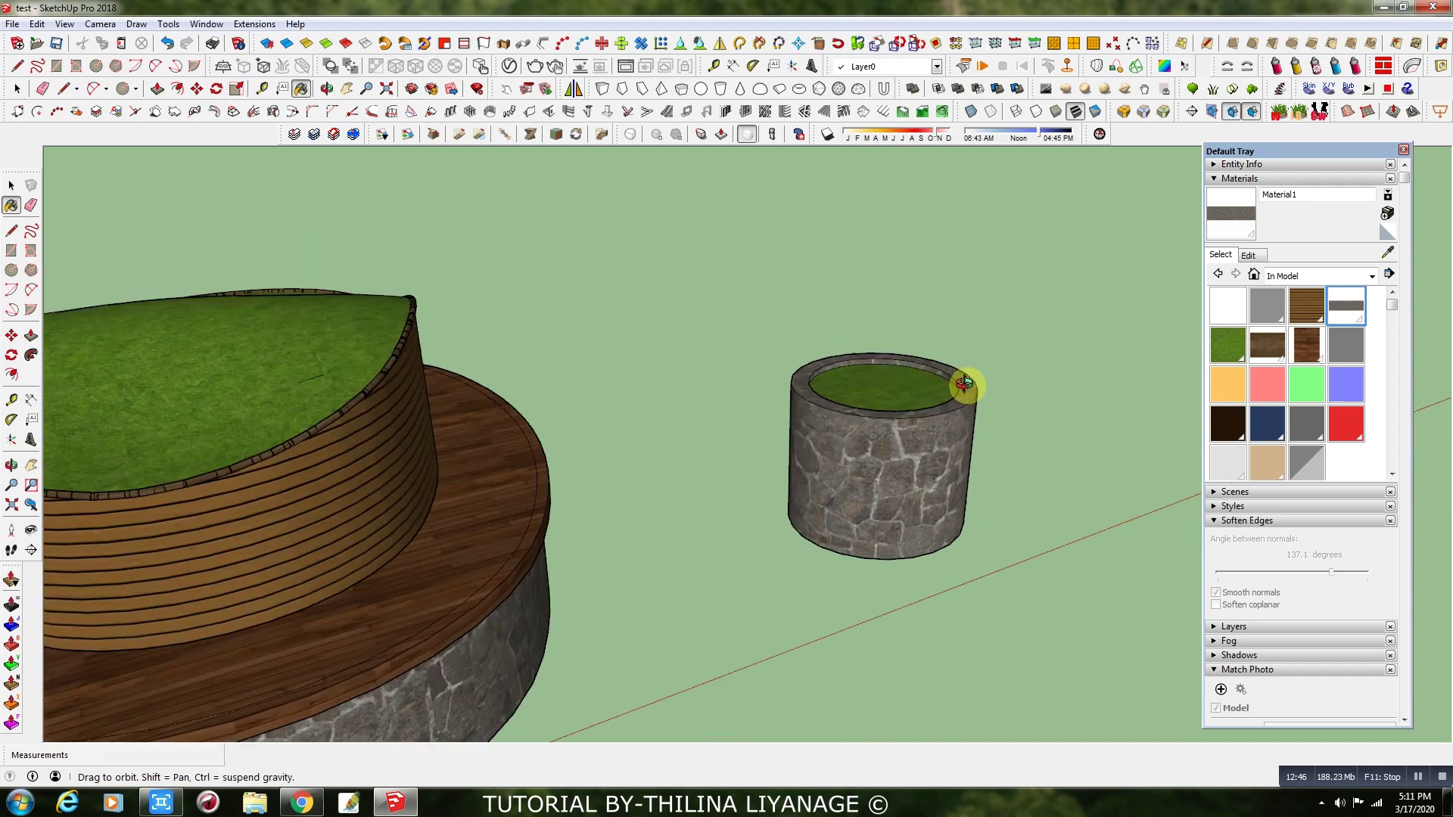
- Select all of the stone cylinder's geometry and make it a group
{"action": "left_click", "coordinate": [17, 89]}
{"action": "left_click_drag", "start_coordinate": [720, 298], "coordinate": [1025, 641]}
{"action": "right_click", "coordinate": [928, 494]}
{"action": "left_click", "coordinate": [990, 153]}
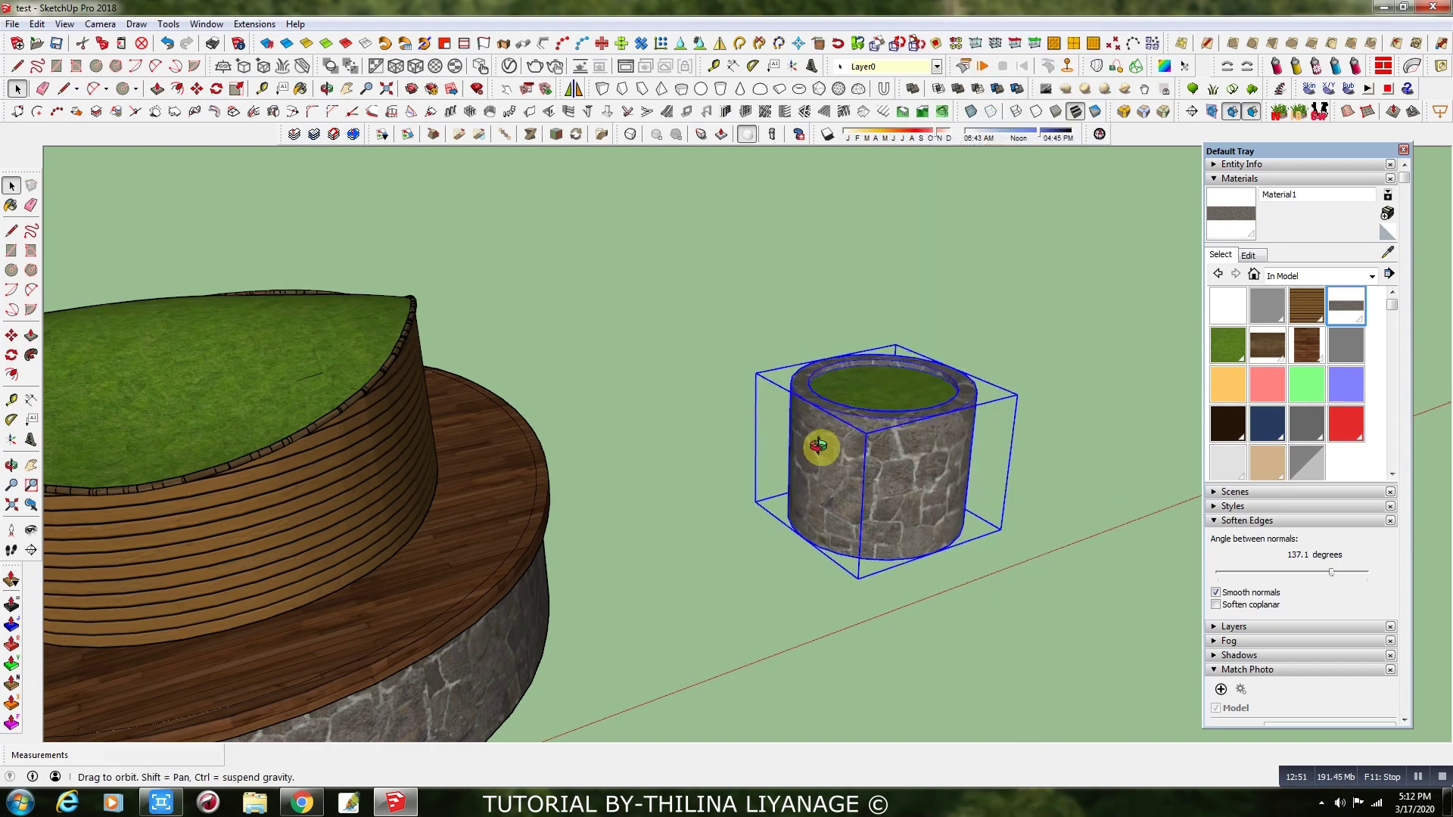
- Move the stone cylinder about 11' 9 3/4" onto the grass at the planter's rounded end
{"action": "middle_click_drag", "start_coordinate": [886, 406], "coordinate": [901, 431]}
{"action": "left_click", "coordinate": [197, 89]}
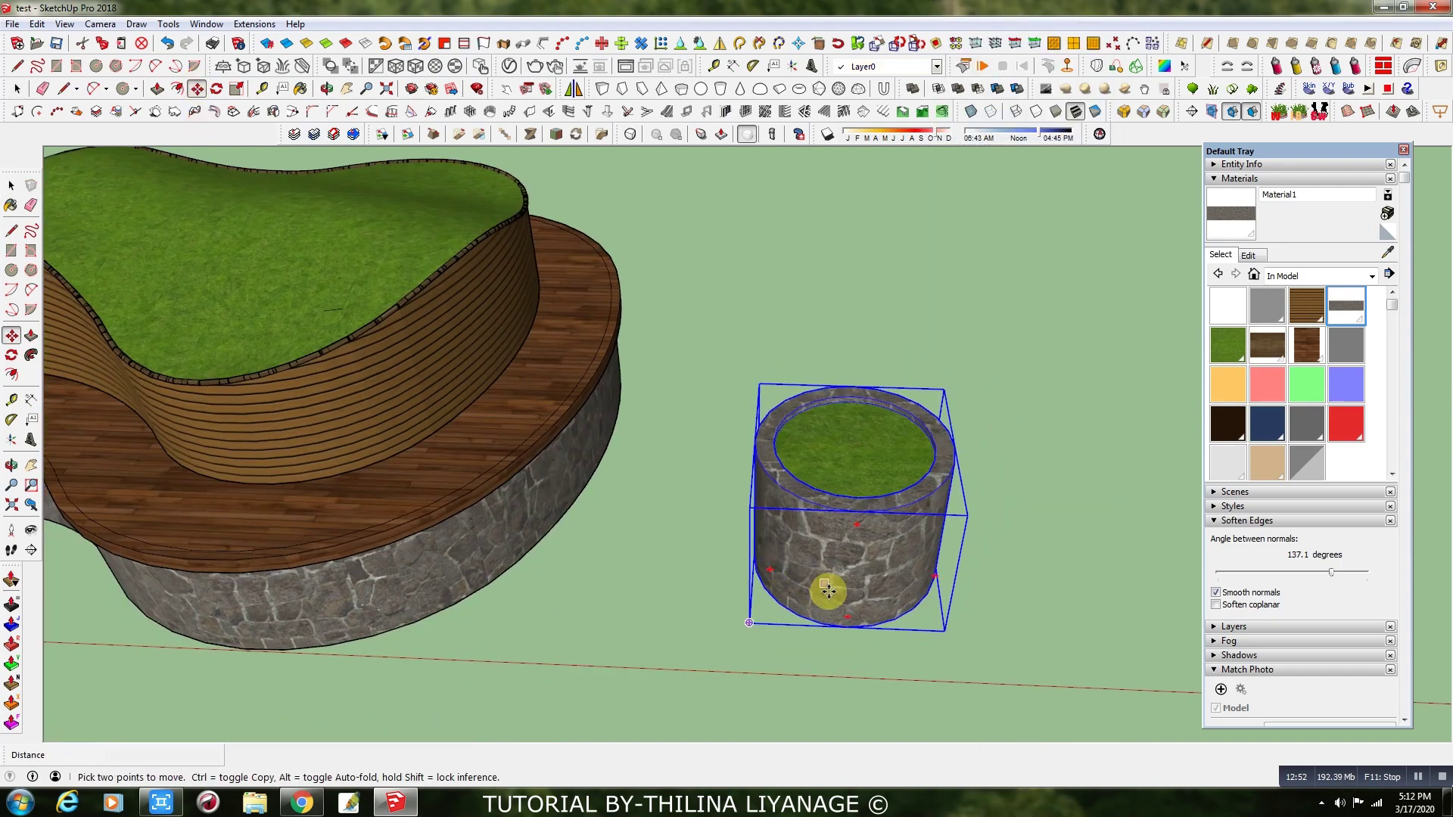
{"action": "left_click", "coordinate": [850, 630]}
{"action": "scroll", "coordinate": [1093, 605], "scroll_direction": "down", "scroll_amount": 3}
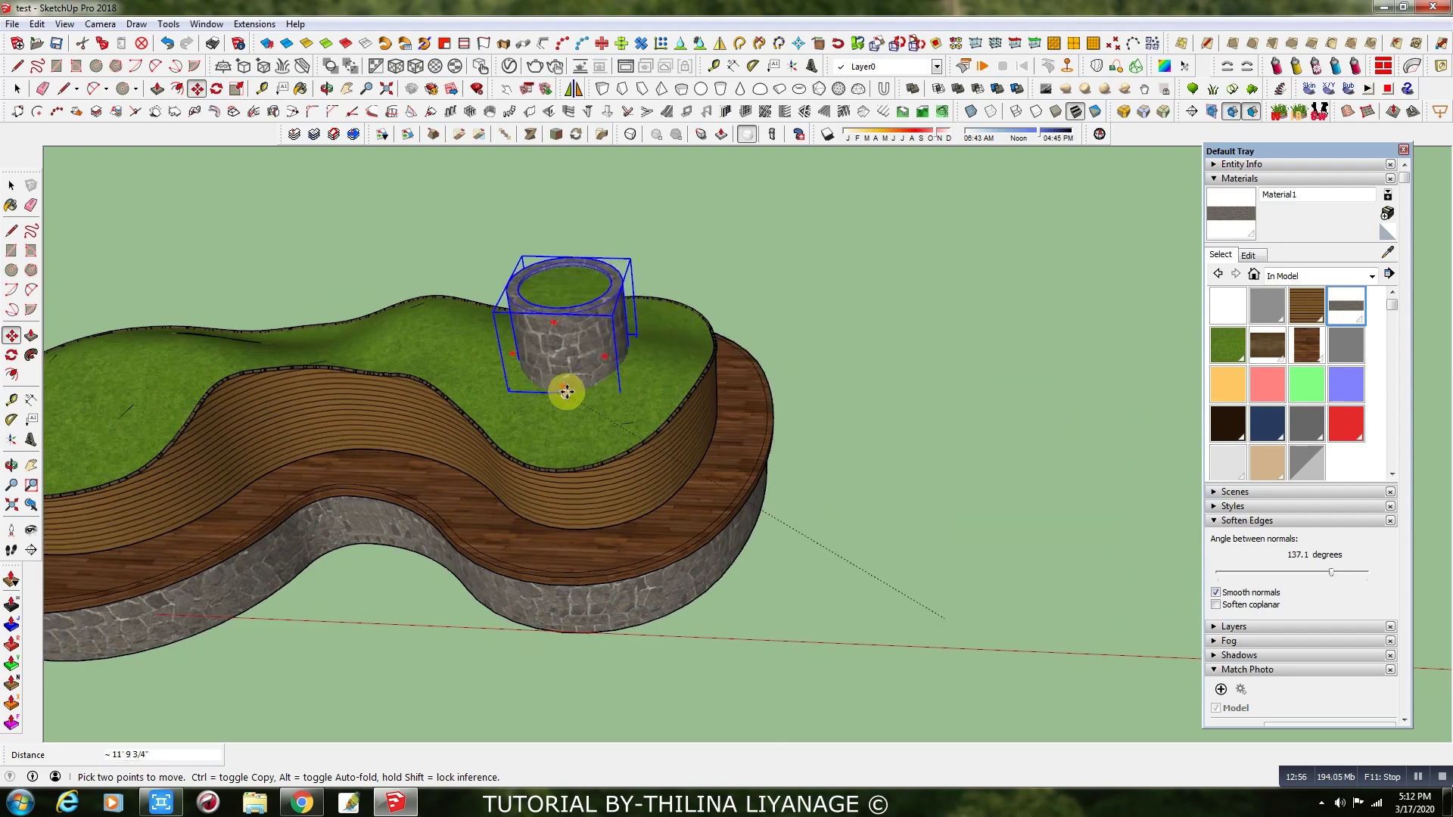
{"action": "left_click", "coordinate": [565, 393]}
- Copy the stone cylinder onto the middle of the grass mound and adjust the copy's position on the surface
{"action": "scroll", "coordinate": [960, 510], "scroll_direction": "down", "scroll_amount": 3}
{"action": "scroll", "coordinate": [889, 493], "scroll_direction": "down", "scroll_amount": 2}
{"action": "middle_click_drag", "start_coordinate": [888, 492], "coordinate": [877, 524]}
{"action": "left_click", "coordinate": [741, 446]}
{"action": "key", "text": "ctrl"}
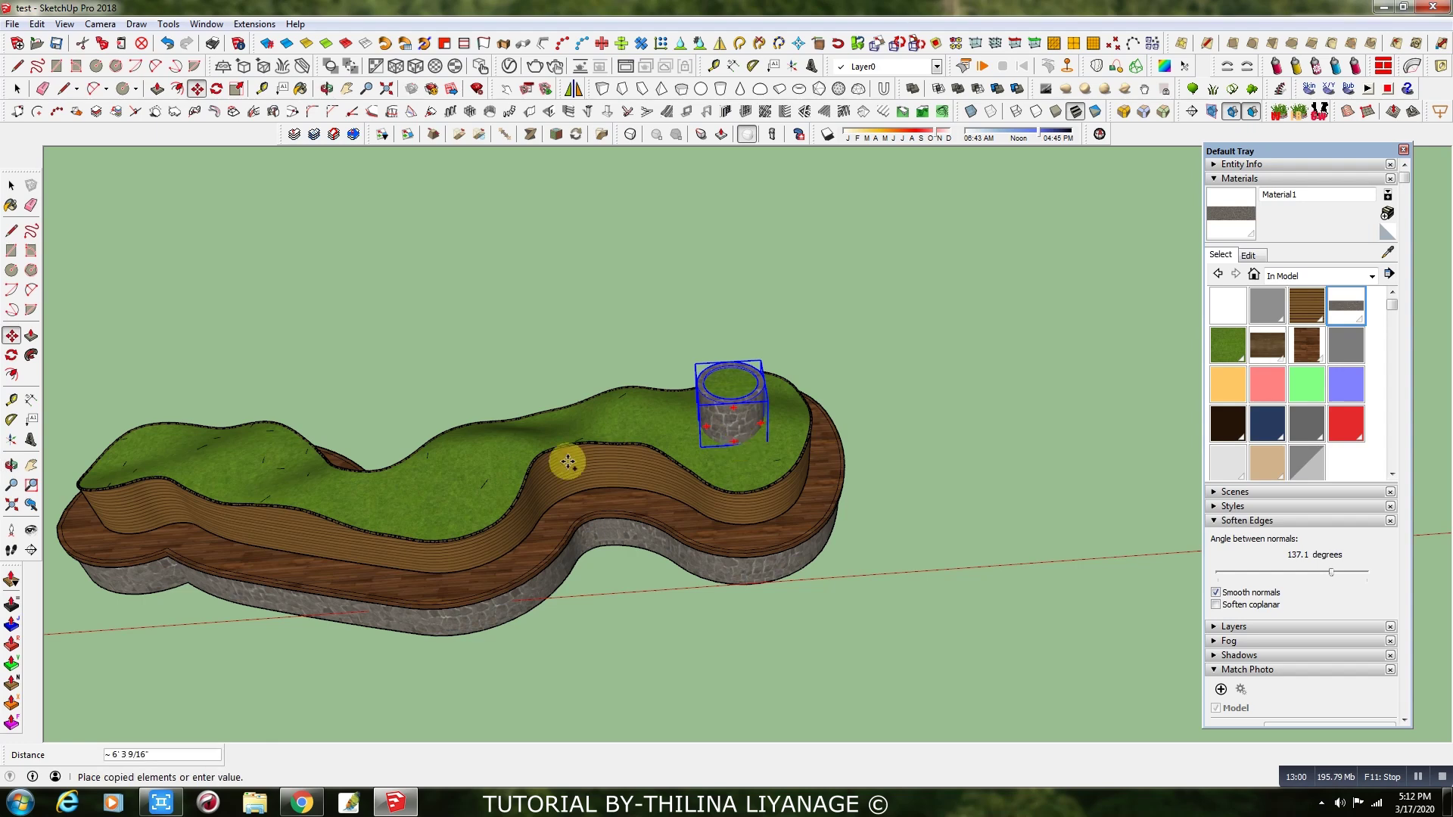
{"action": "left_click", "coordinate": [494, 485]}
{"action": "middle_click_drag", "start_coordinate": [493, 479], "coordinate": [438, 373]}
{"action": "left_click", "coordinate": [457, 438]}
{"action": "scroll", "coordinate": [459, 441], "scroll_direction": "up", "scroll_amount": 3}
{"action": "left_click", "coordinate": [466, 447]}
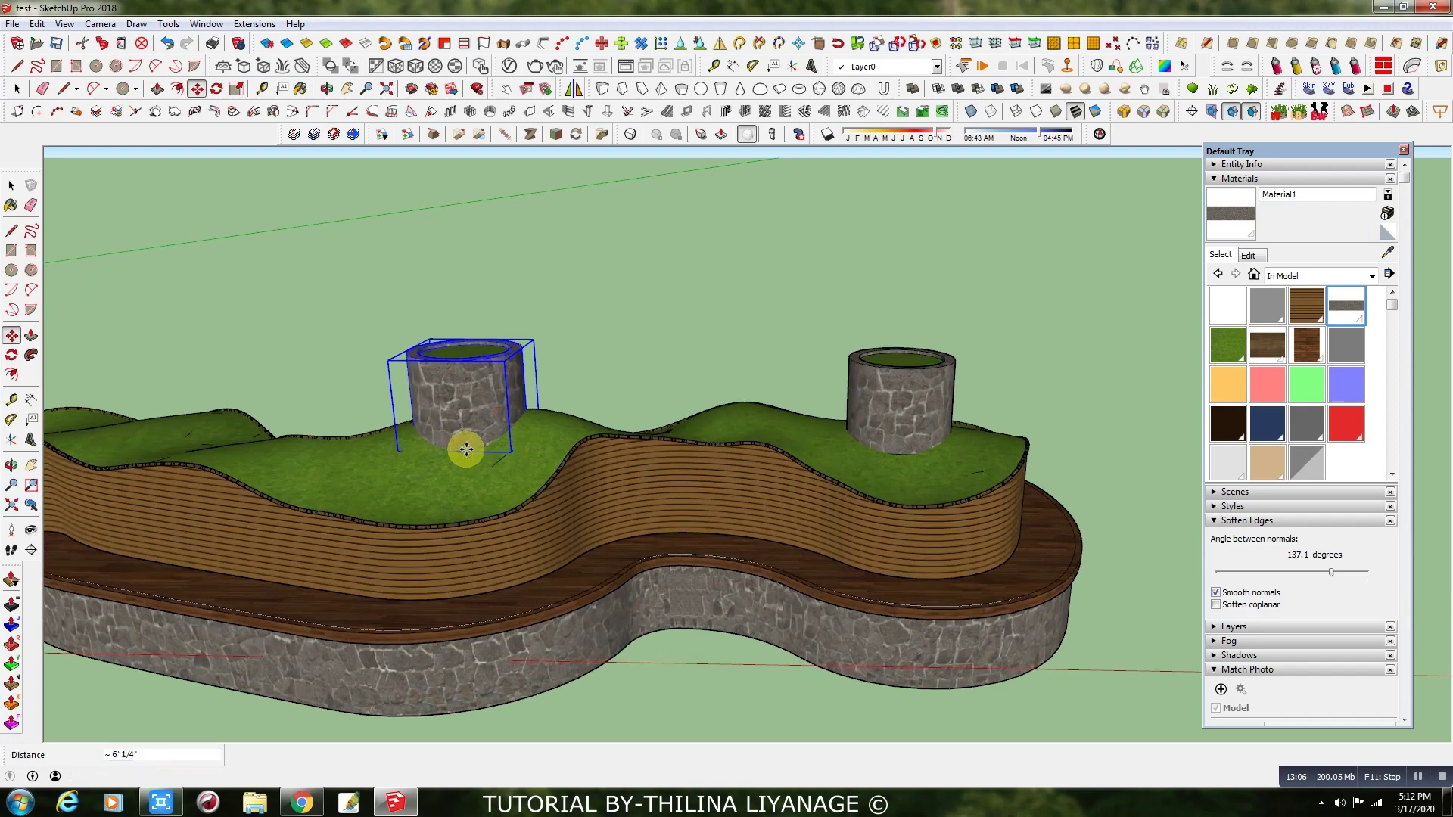
- Adjust the middle cylinder's placement and copy it onto the grass at the planter's far end
{"action": "scroll", "coordinate": [915, 493], "scroll_direction": "down", "scroll_amount": 5}
{"action": "middle_click_drag", "start_coordinate": [707, 495], "coordinate": [779, 554]}
{"action": "scroll", "coordinate": [779, 553], "scroll_direction": "up", "scroll_amount": 3}
{"action": "left_click", "coordinate": [780, 549]}
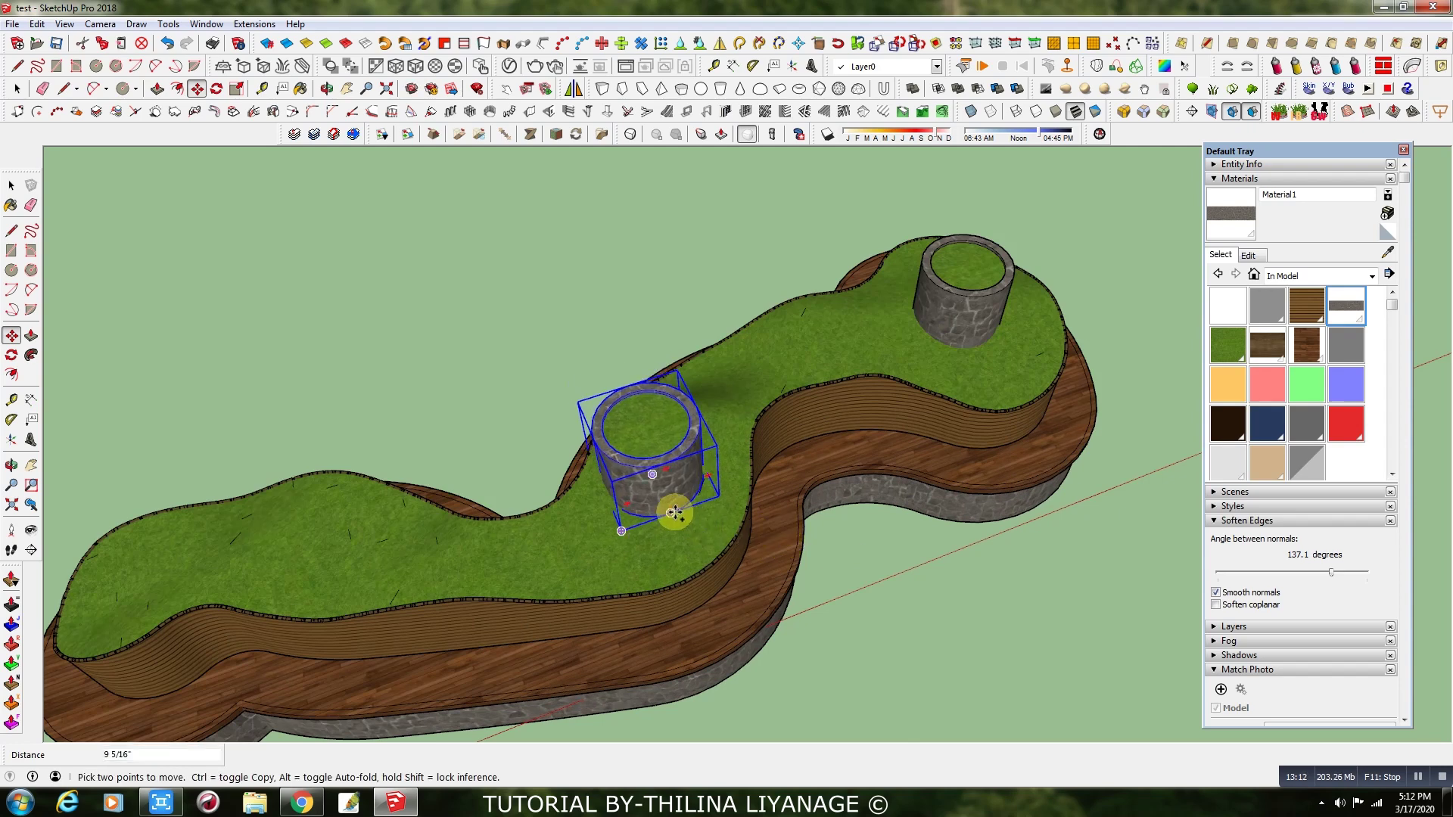
{"action": "key", "text": "ctrl"}
{"action": "left_click", "coordinate": [669, 501]}
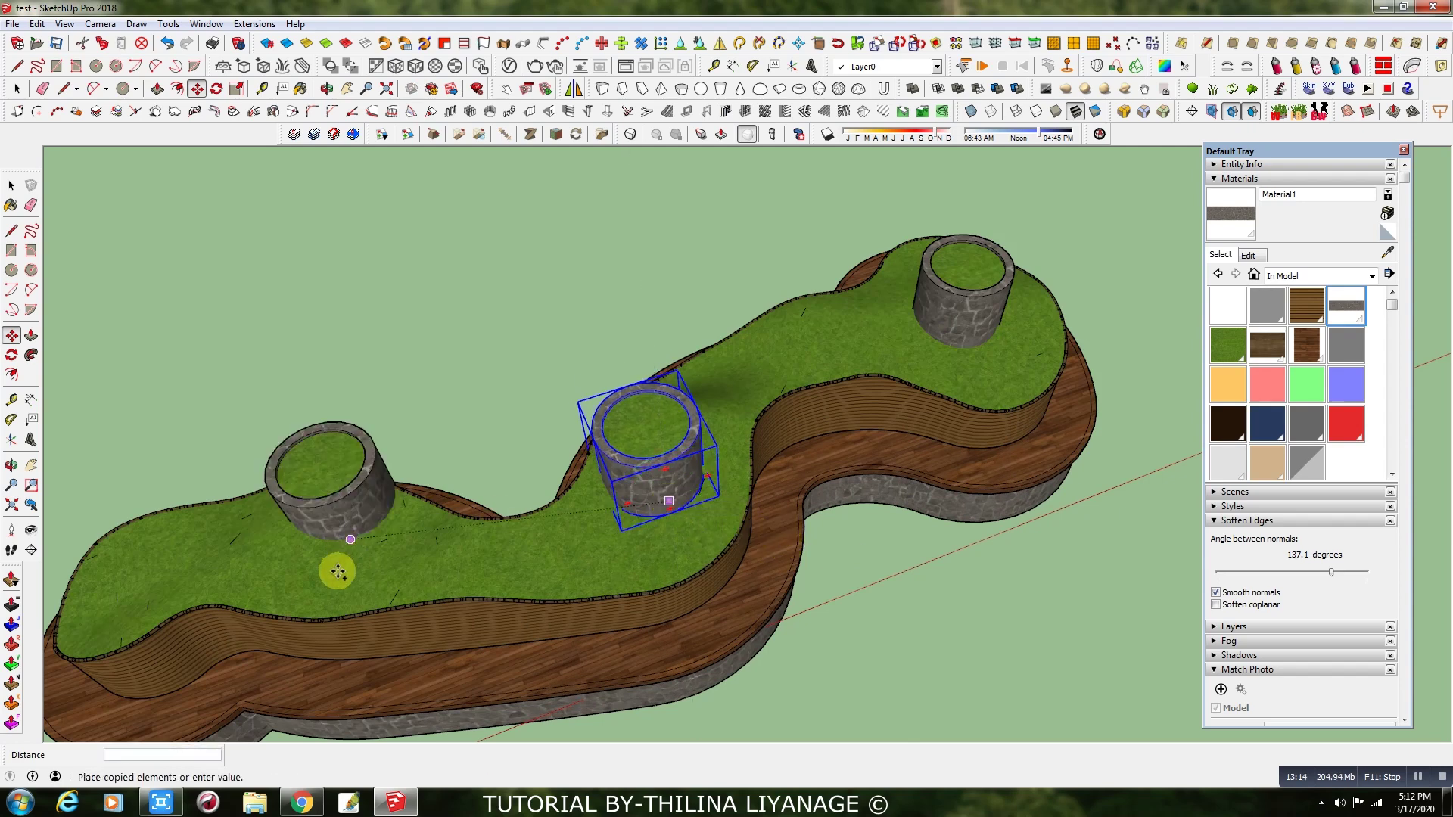
{"action": "left_click", "coordinate": [293, 580]}
- Lower the far-end stone cylinder vertically so it sits partly sunk into the grass
{"action": "middle_click_drag", "start_coordinate": [604, 562], "coordinate": [349, 461]}
{"action": "scroll", "coordinate": [350, 461], "scroll_direction": "up", "scroll_amount": 2}
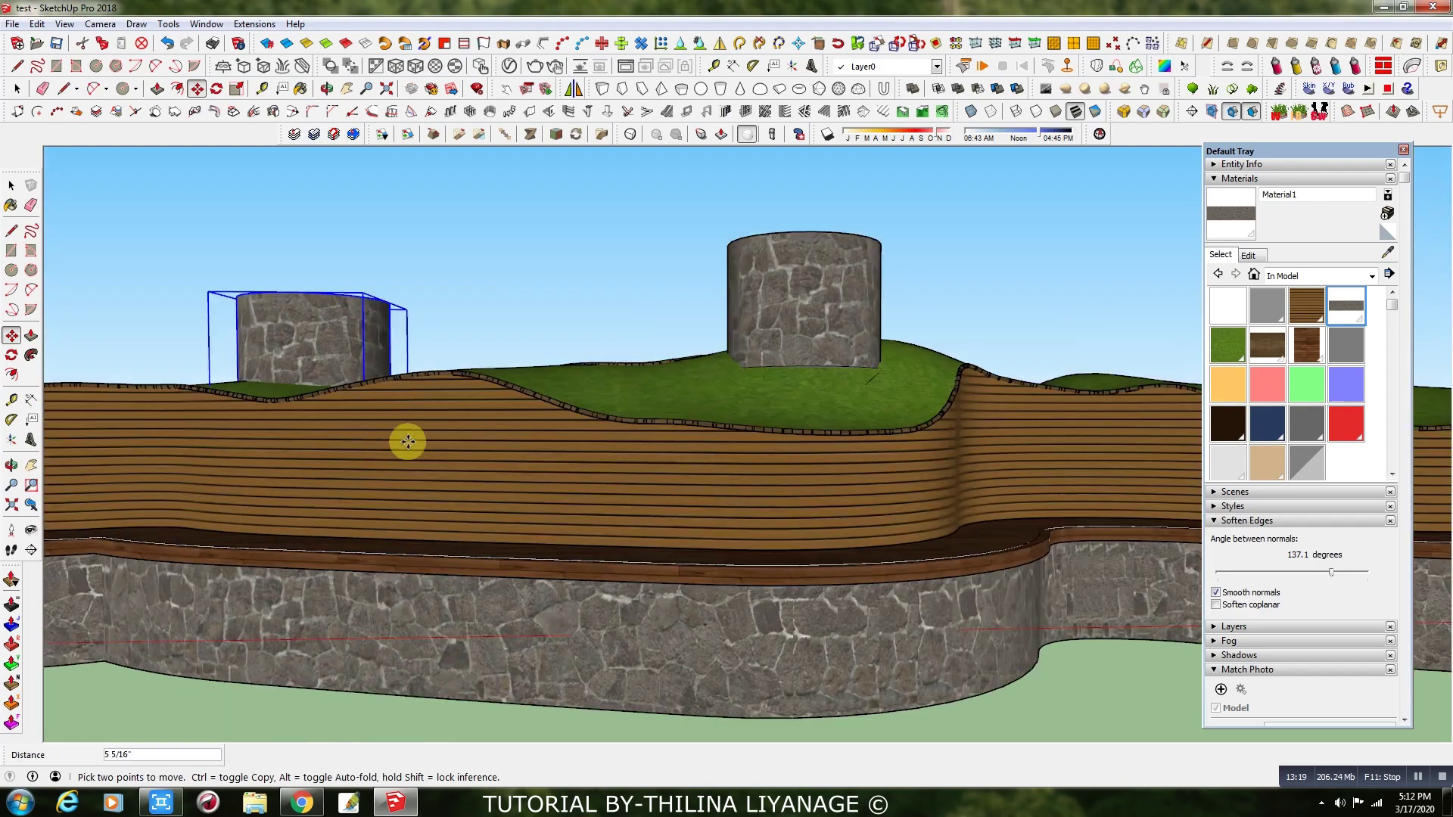
{"action": "left_click", "coordinate": [412, 432]}
{"action": "left_click", "coordinate": [403, 449]}
- Lower the middle stone cylinder by about 1' 5 1/2" into the grass mound
{"action": "left_click", "coordinate": [16, 88]}
{"action": "left_click", "coordinate": [827, 280]}
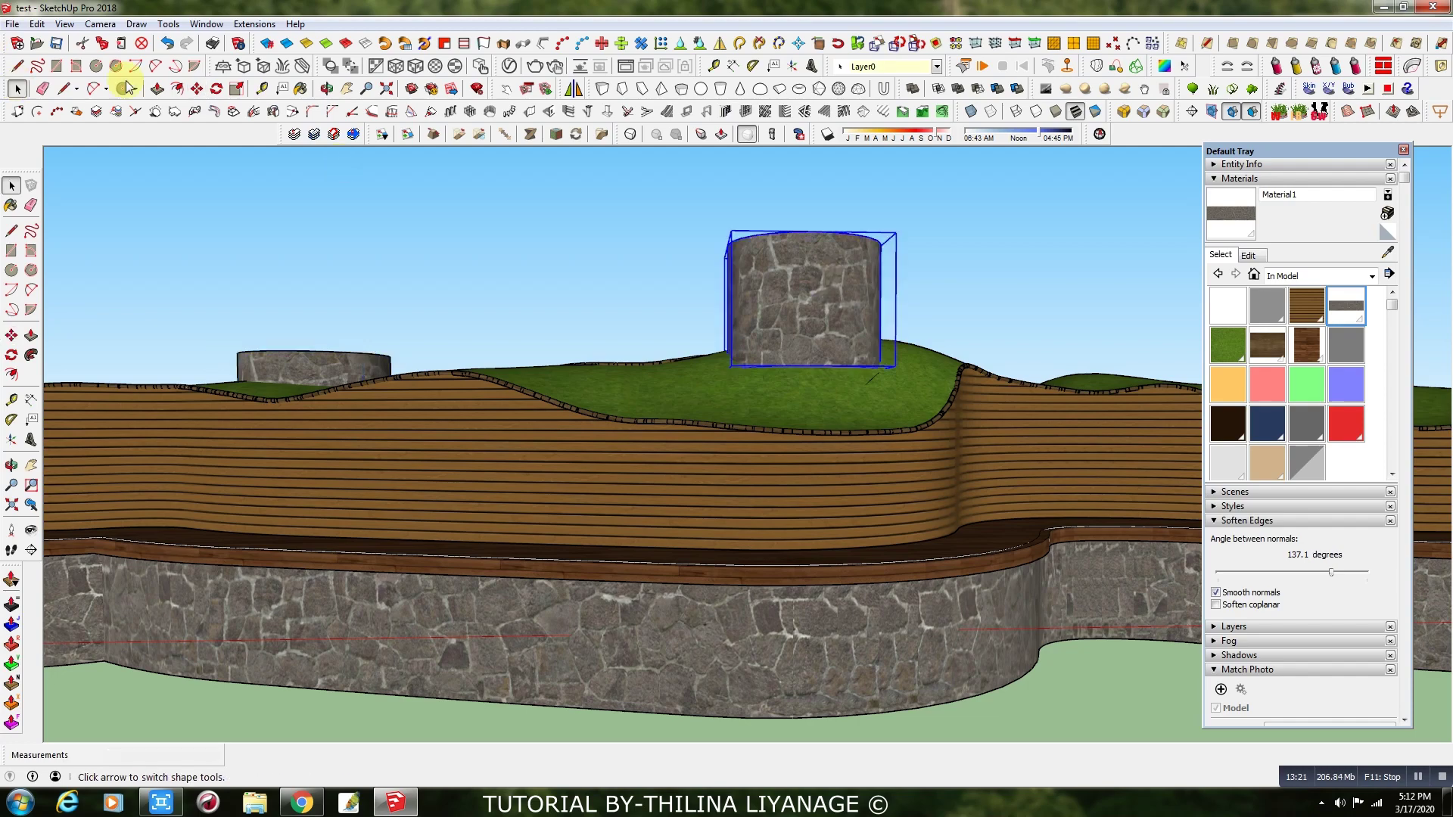
{"action": "left_click", "coordinate": [196, 88]}
{"action": "left_click", "coordinate": [693, 454]}
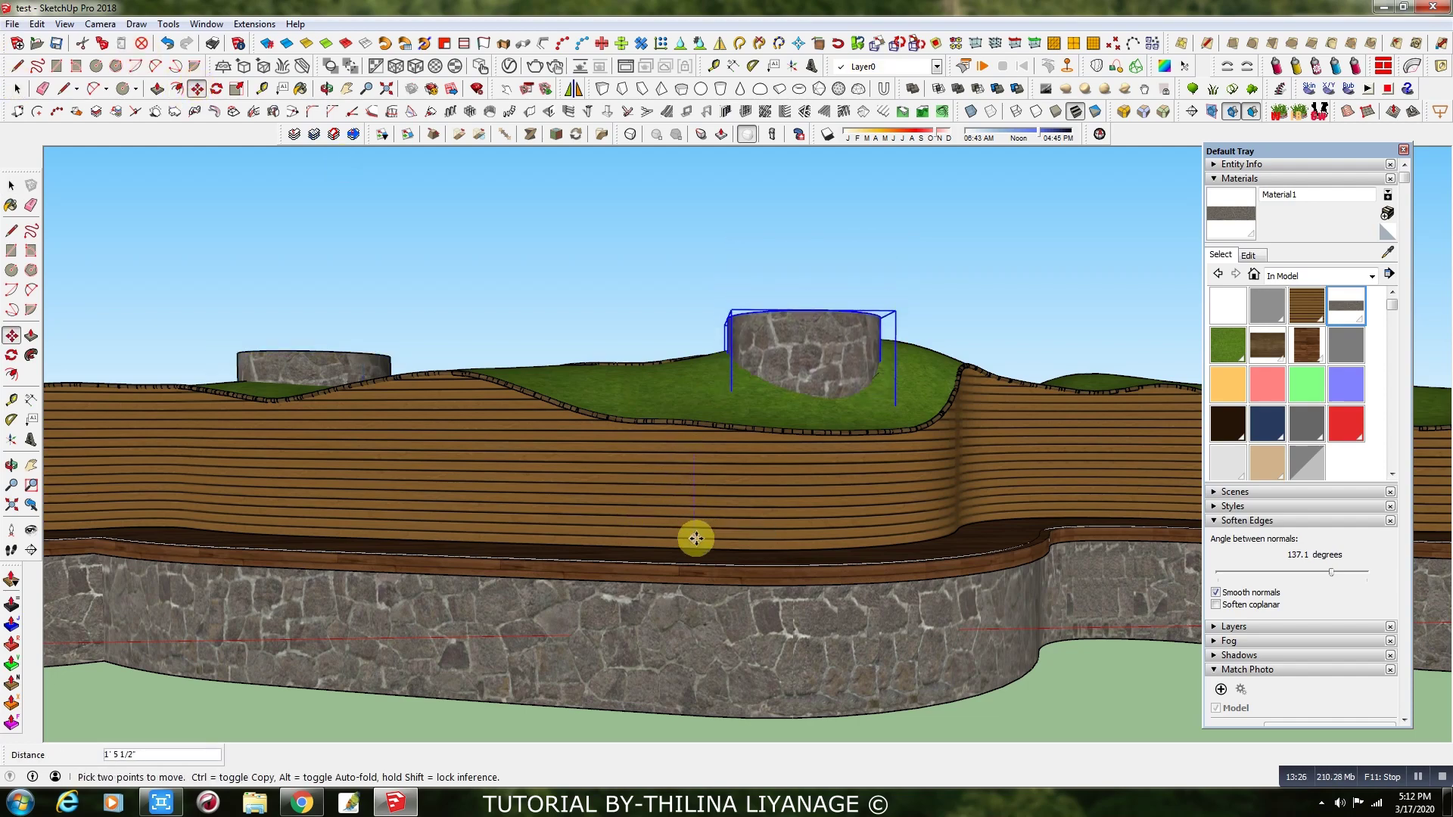
- Select the original stone cylinder at the planter's rounded end and lower it vertically into the grass
{"action": "middle_click_drag", "start_coordinate": [529, 536], "coordinate": [405, 596]}
{"action": "left_click", "coordinate": [16, 89]}
{"action": "left_click", "coordinate": [989, 440]}
{"action": "middle_click_drag", "start_coordinate": [906, 464], "coordinate": [228, 142]}
{"action": "left_click", "coordinate": [197, 88]}
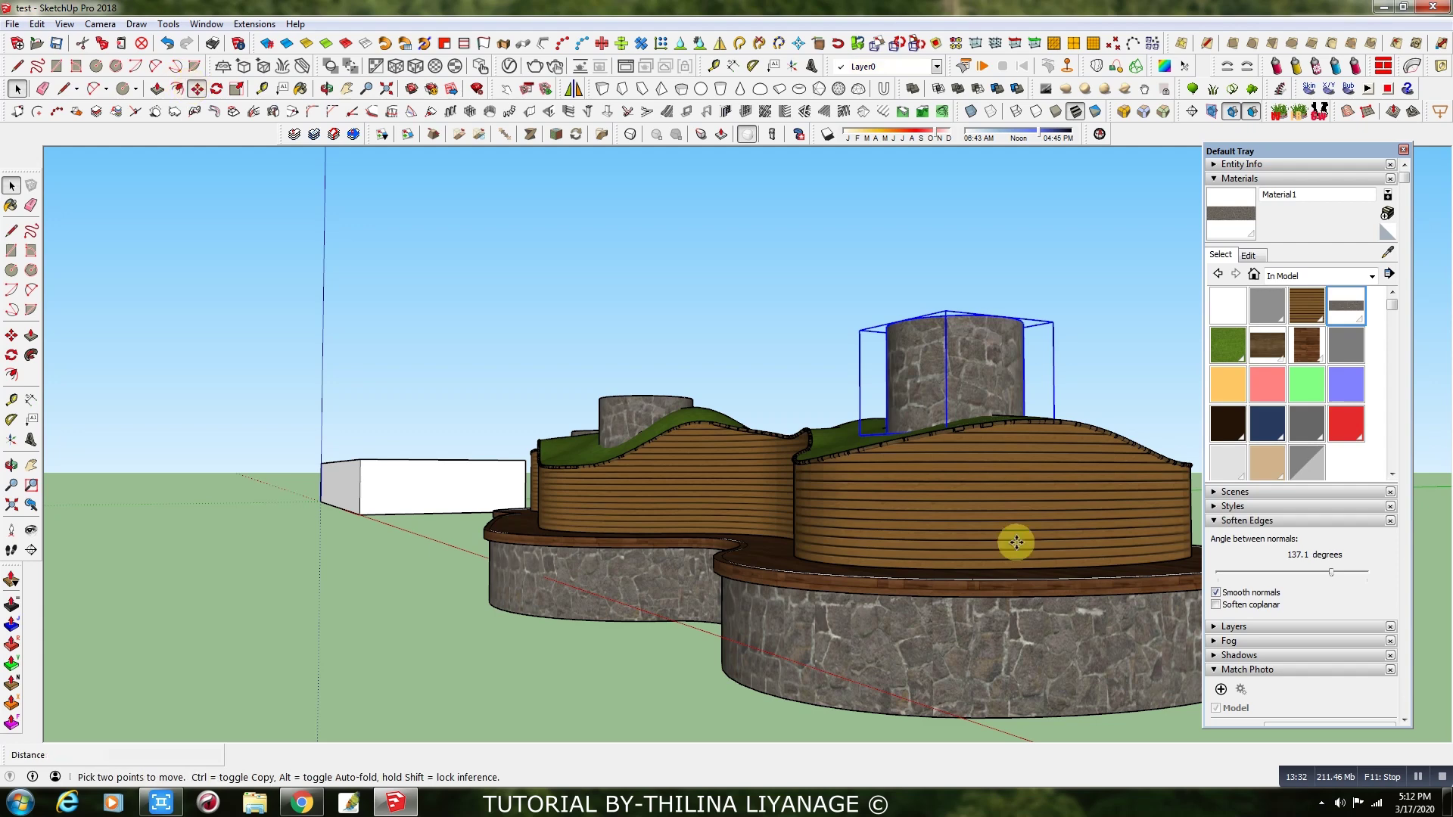
{"action": "left_click", "coordinate": [1023, 449]}
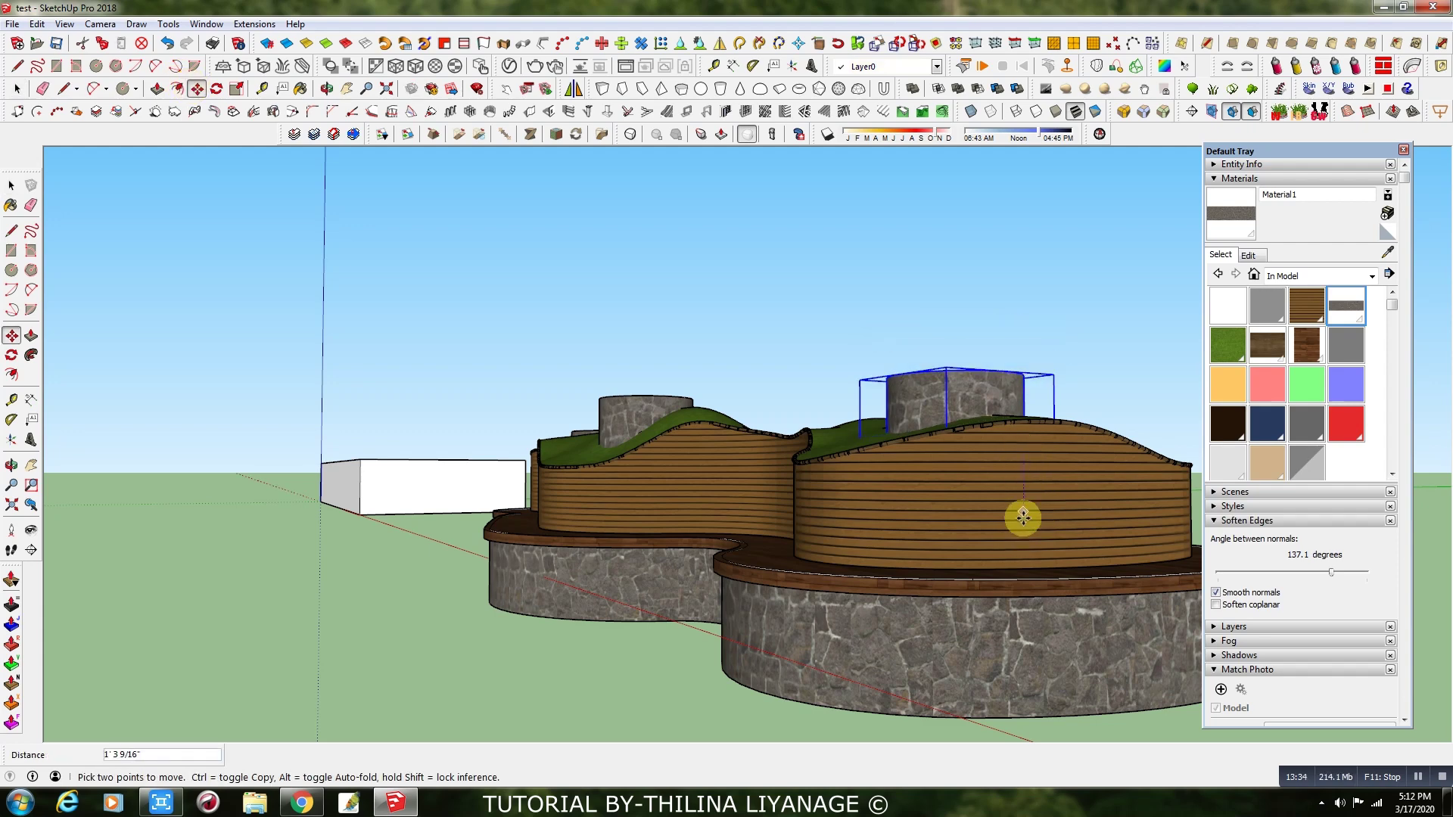
- Fine-tune the height of the rounded-end stone cylinder relative to the surrounding grass
{"action": "middle_click_drag", "start_coordinate": [476, 495], "coordinate": [629, 648]}
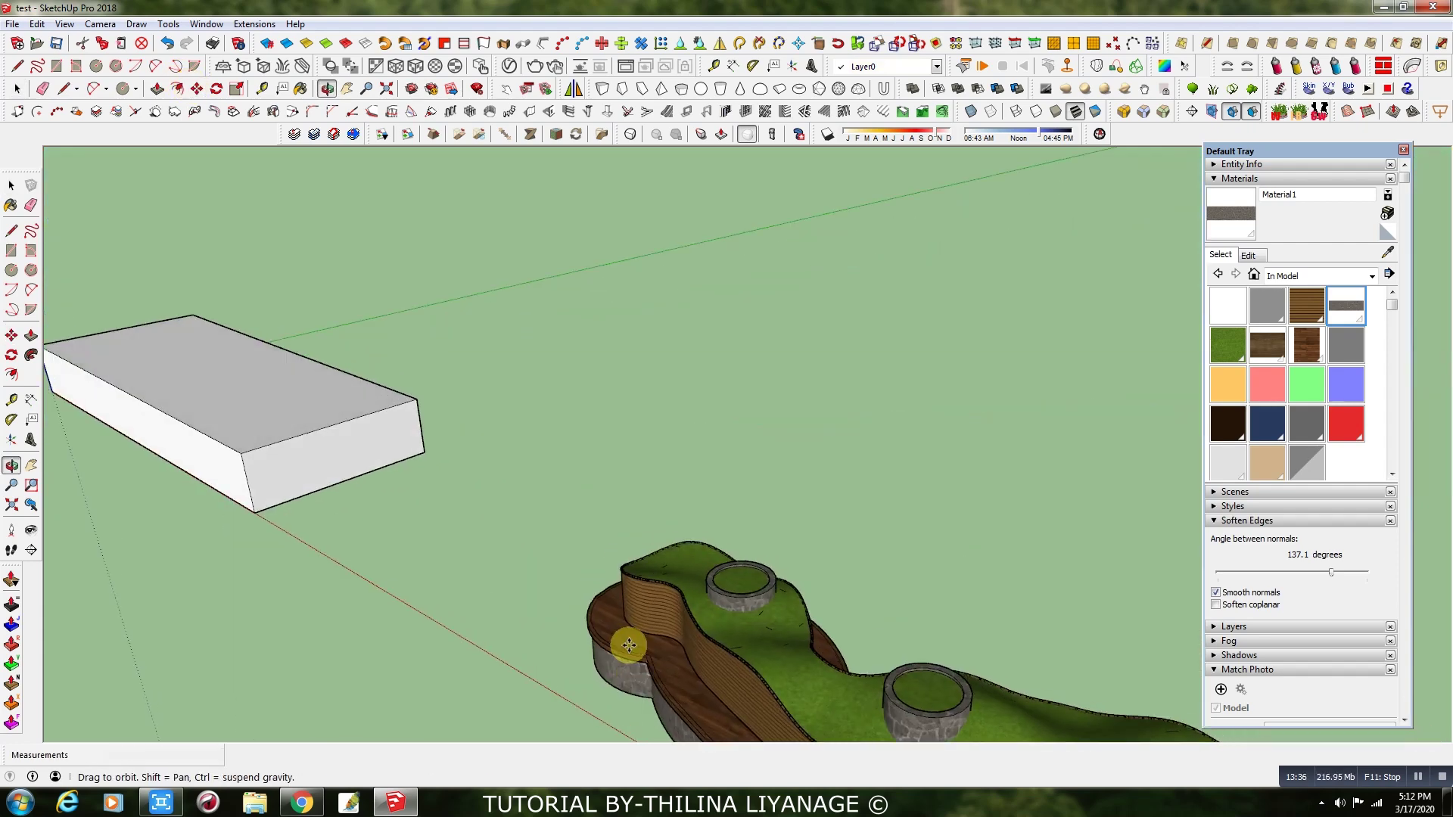
{"action": "scroll", "coordinate": [564, 424], "scroll_direction": "down", "scroll_amount": 3}
{"action": "scroll", "coordinate": [898, 626], "scroll_direction": "up", "scroll_amount": 8}
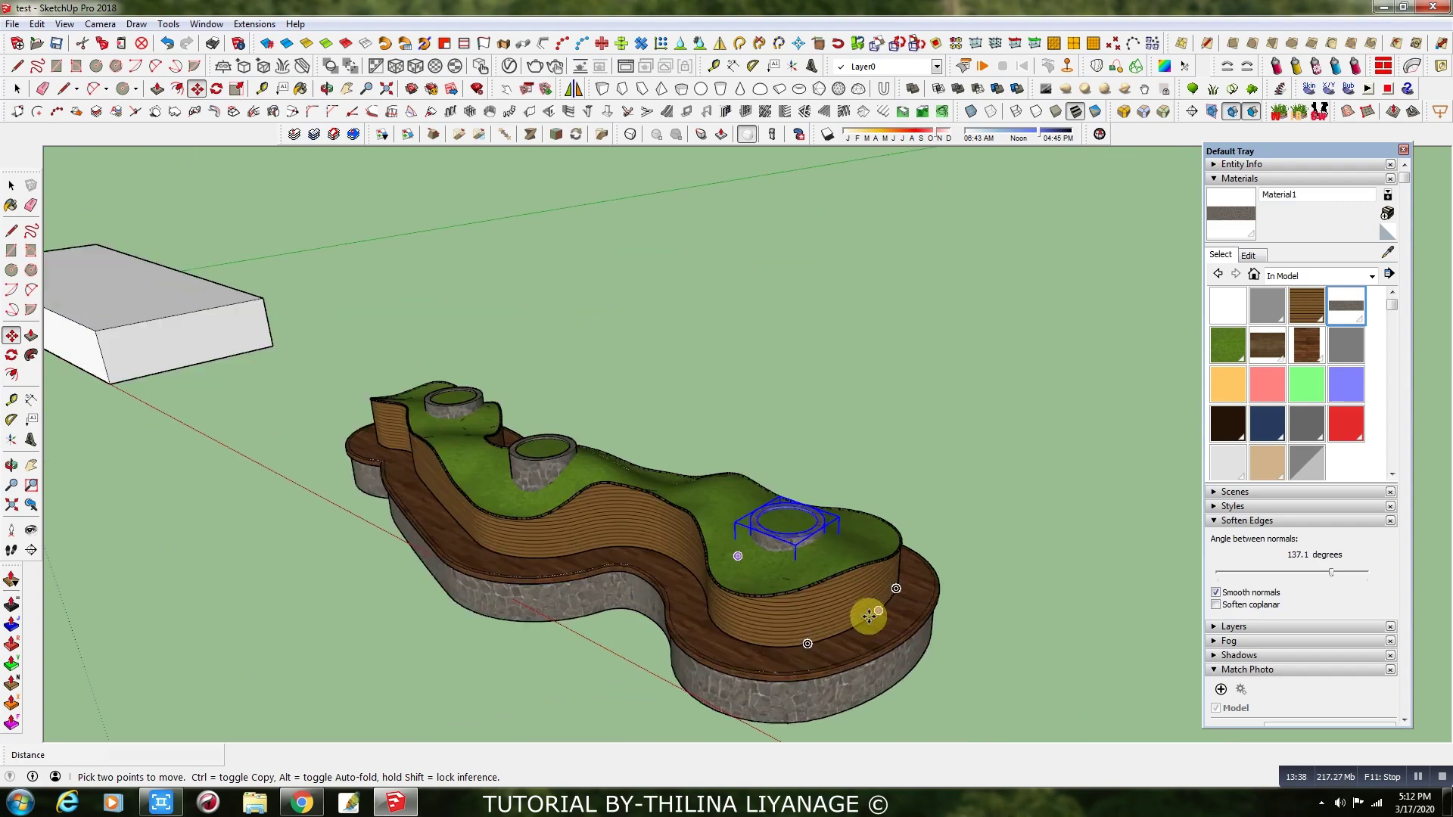
{"action": "middle_click_drag", "start_coordinate": [827, 600], "coordinate": [823, 495]}
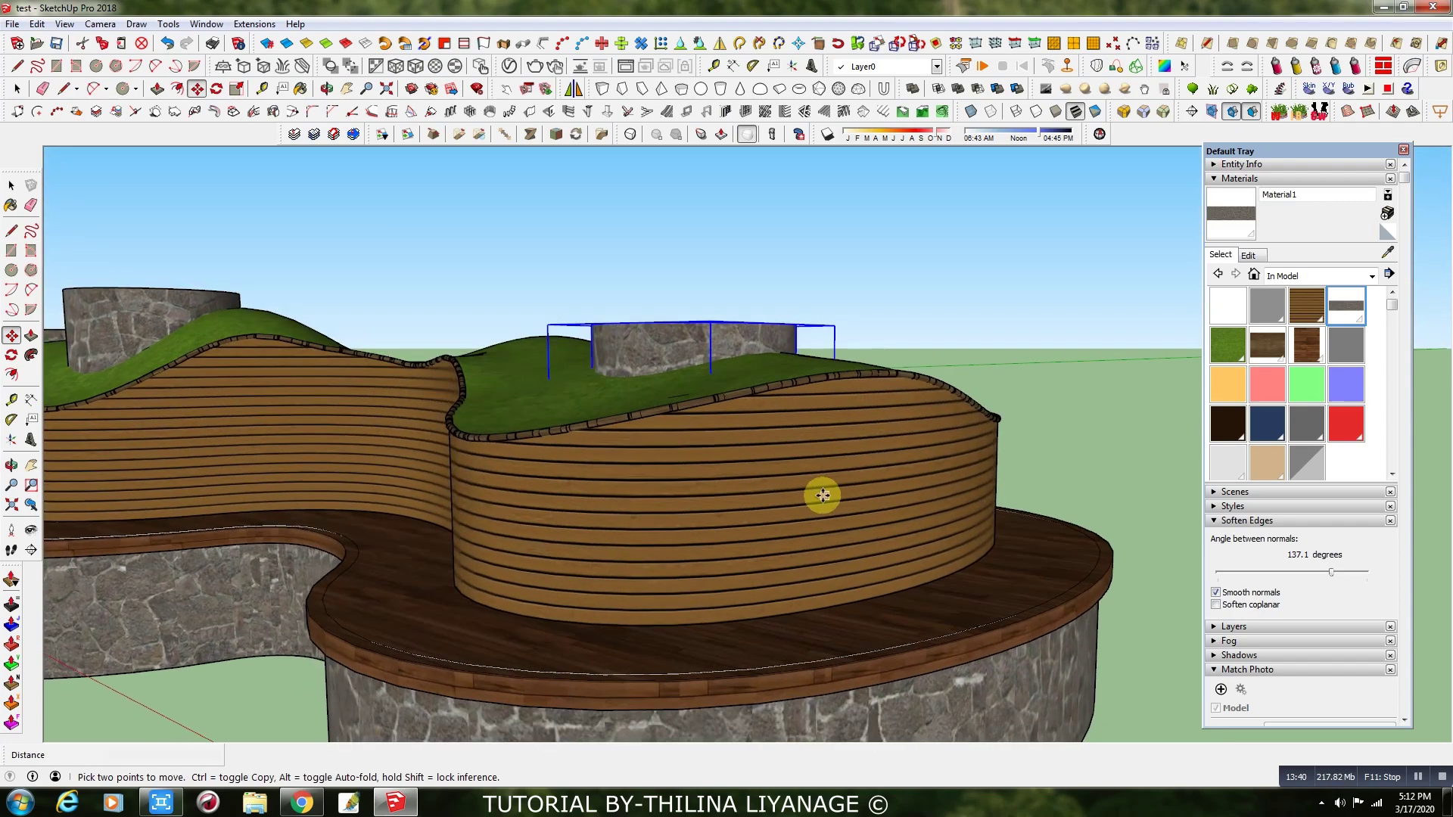
{"action": "left_click", "coordinate": [822, 488]}
{"action": "scroll", "coordinate": [613, 535], "scroll_direction": "down", "scroll_amount": 6}
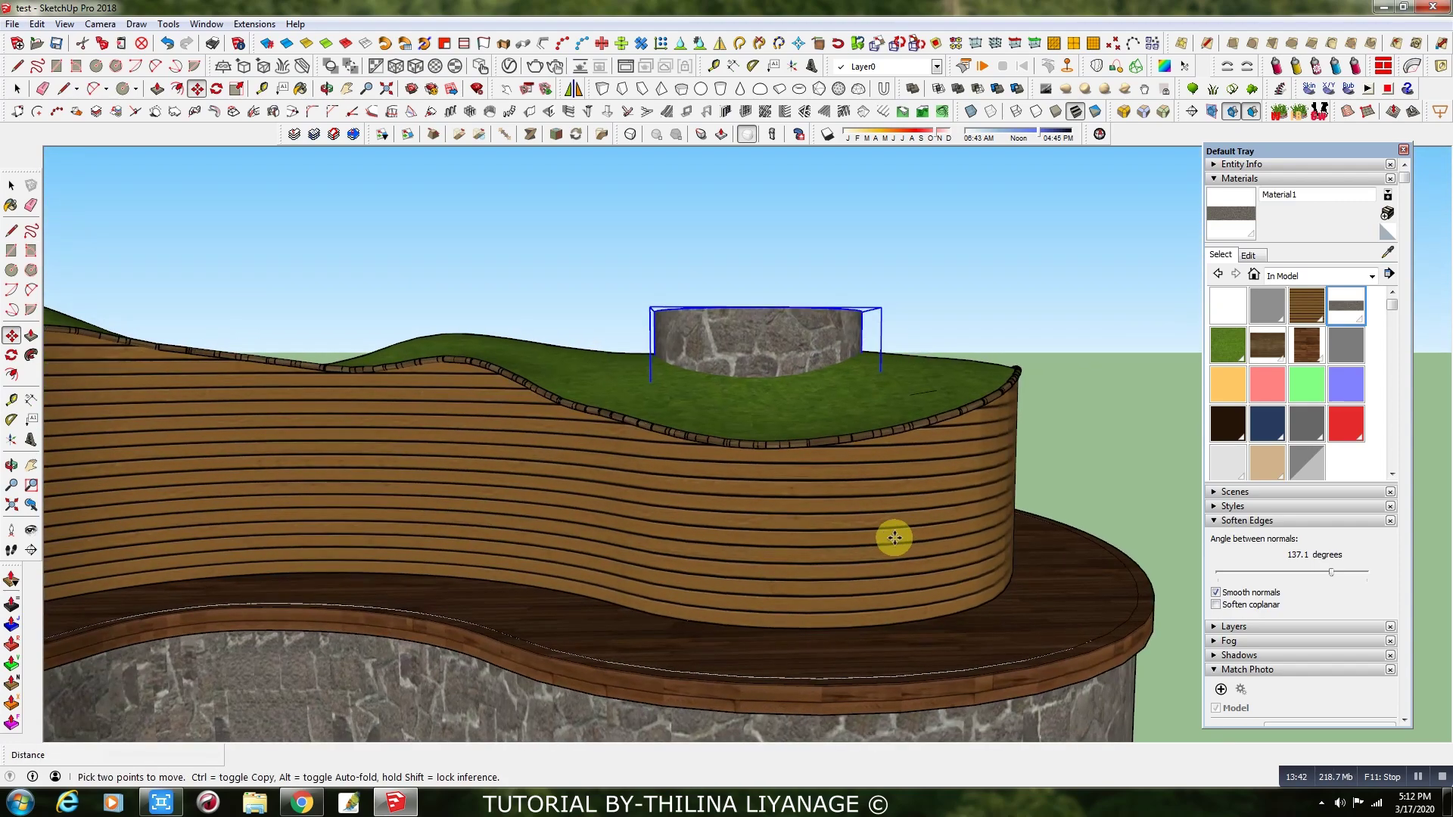
{"action": "middle_click_drag", "start_coordinate": [650, 497], "coordinate": [931, 445]}
- Clear the selection and examine the whole planter with its three sunken stone cylinders from the side
{"action": "left_click", "coordinate": [346, 88]}
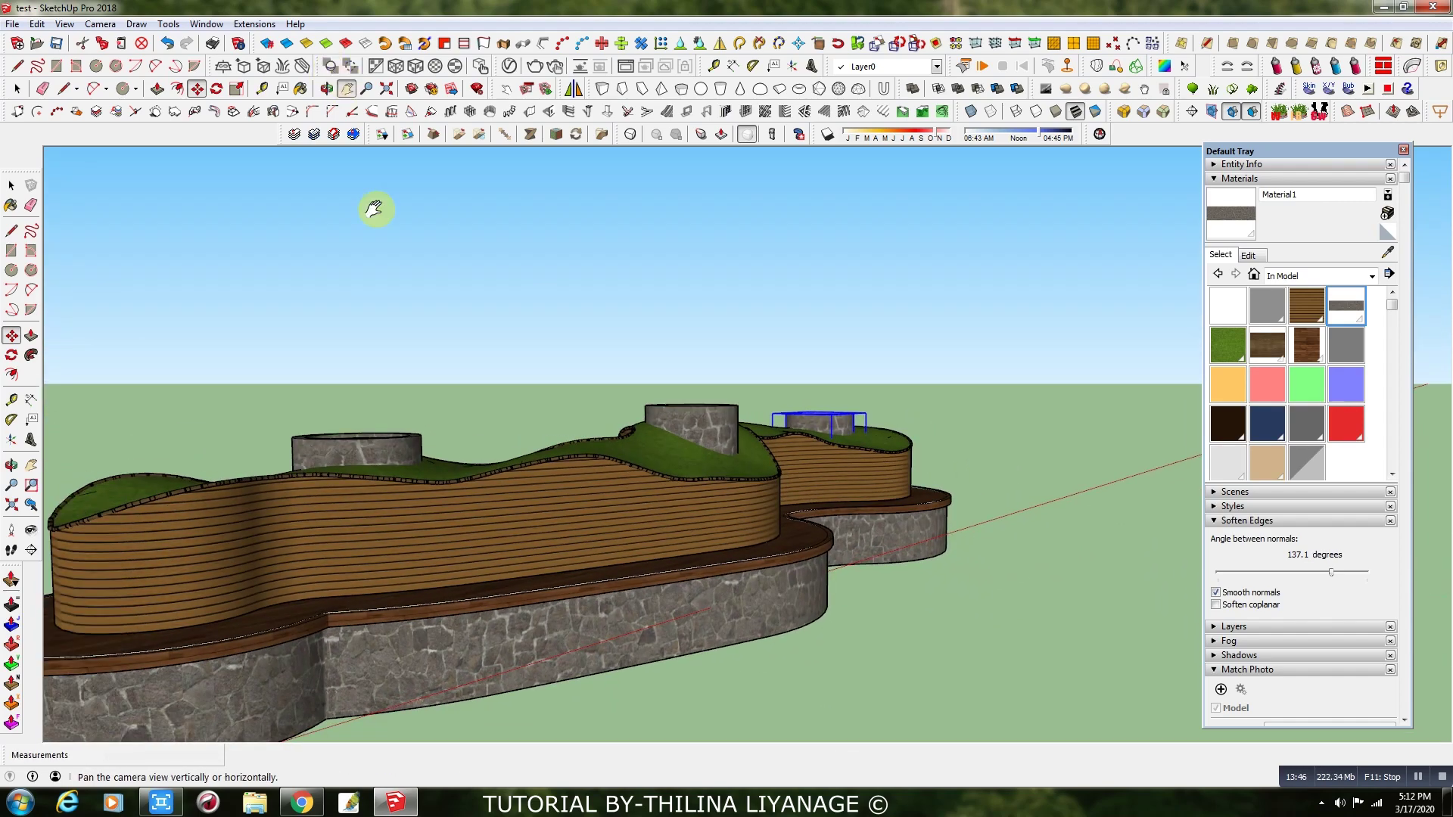
{"action": "left_click_drag", "start_coordinate": [377, 350], "coordinate": [684, 245]}
{"action": "scroll", "coordinate": [636, 461], "scroll_direction": "down", "scroll_amount": 2}
{"action": "middle_click_drag", "start_coordinate": [727, 490], "coordinate": [233, 298]}
{"action": "key", "text": "space"}
{"action": "key", "text": "o"}
{"action": "left_click_drag", "start_coordinate": [863, 376], "coordinate": [936, 396]}
{"action": "key", "text": "space"}
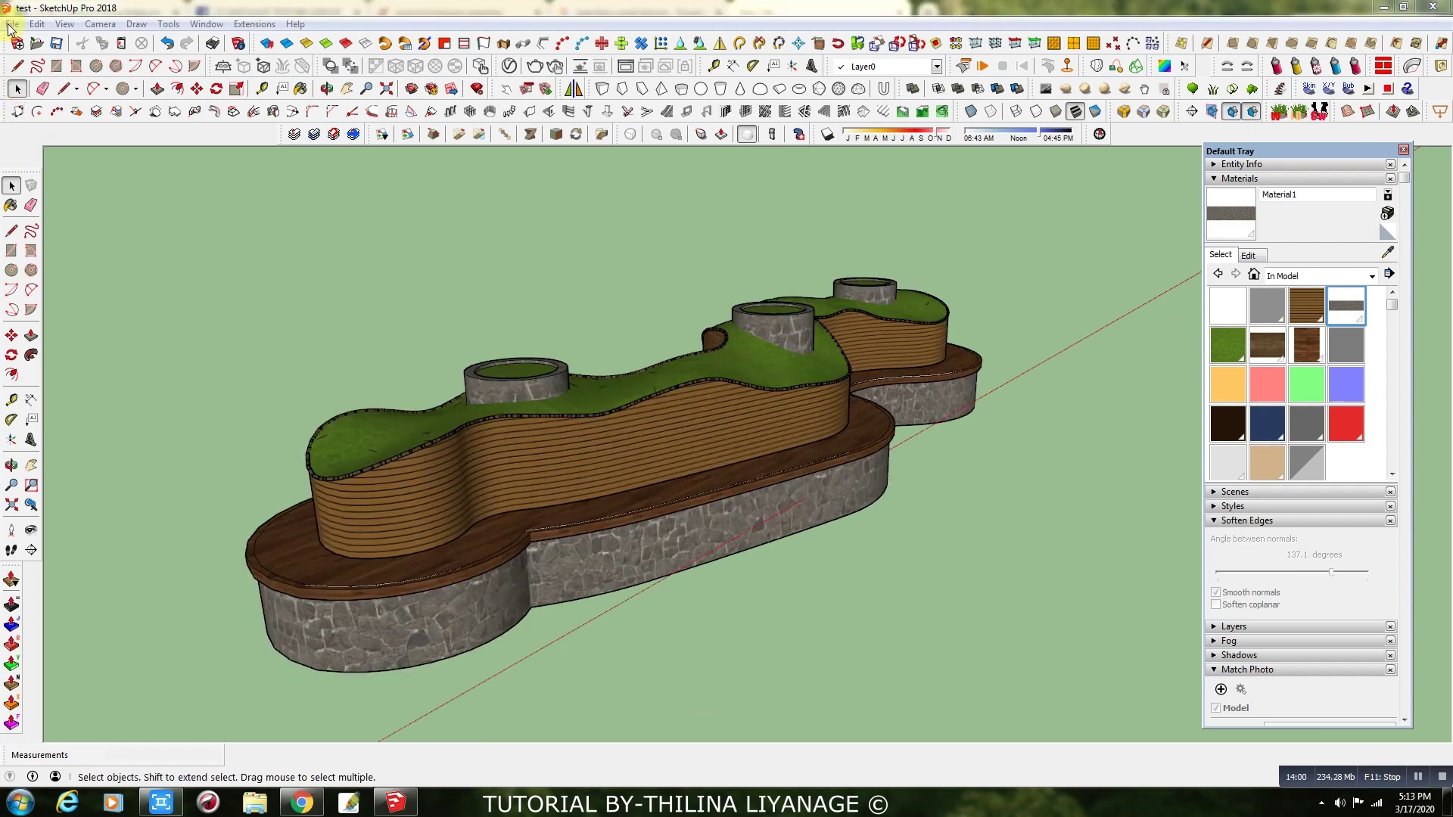
- Open the 3D Warehouse to get models for the scene
{"action": "left_click", "coordinate": [12, 25]}
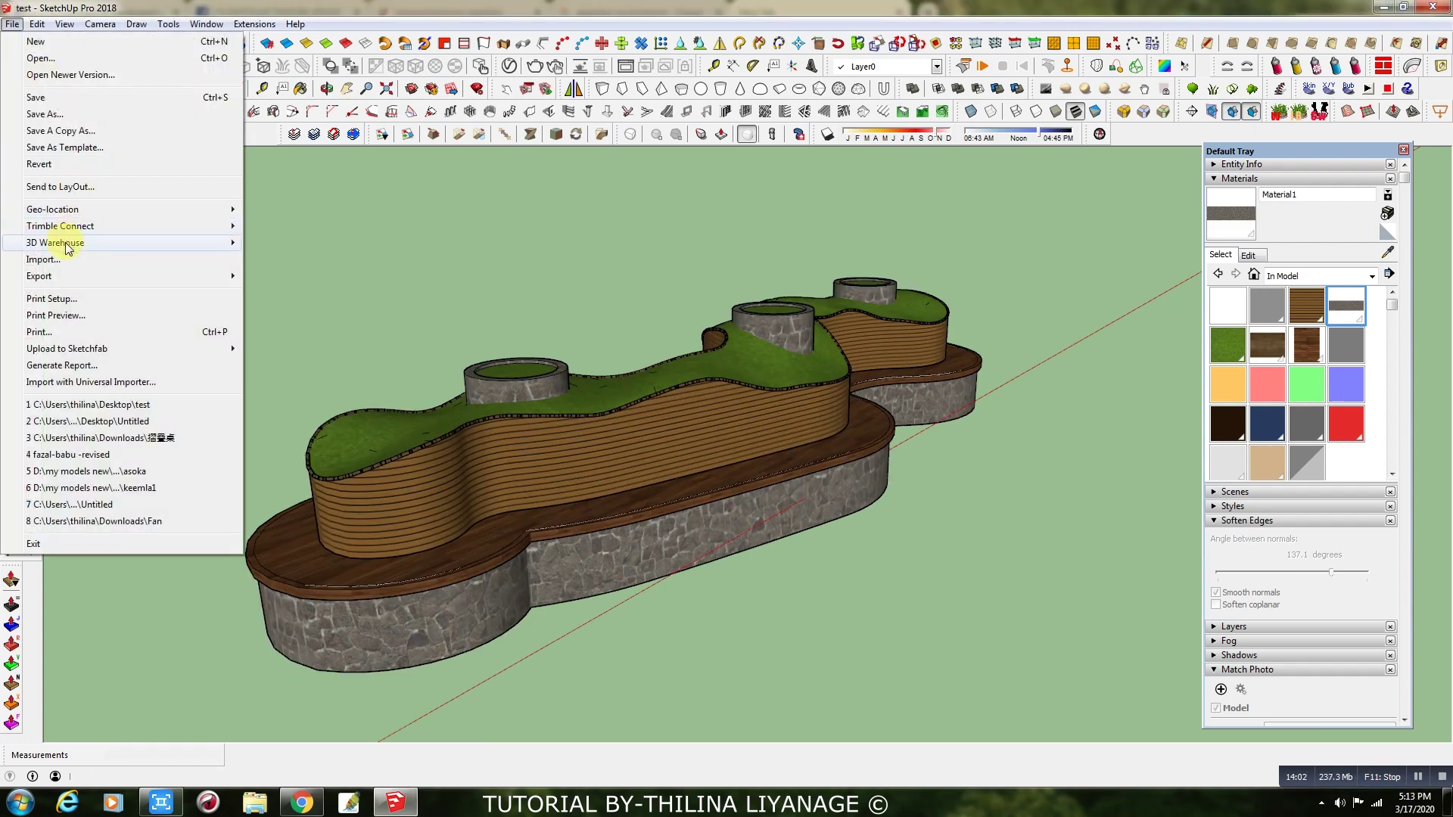
{"action": "mouse_move", "coordinate": [60, 242]}
{"action": "left_click", "coordinate": [303, 243]}
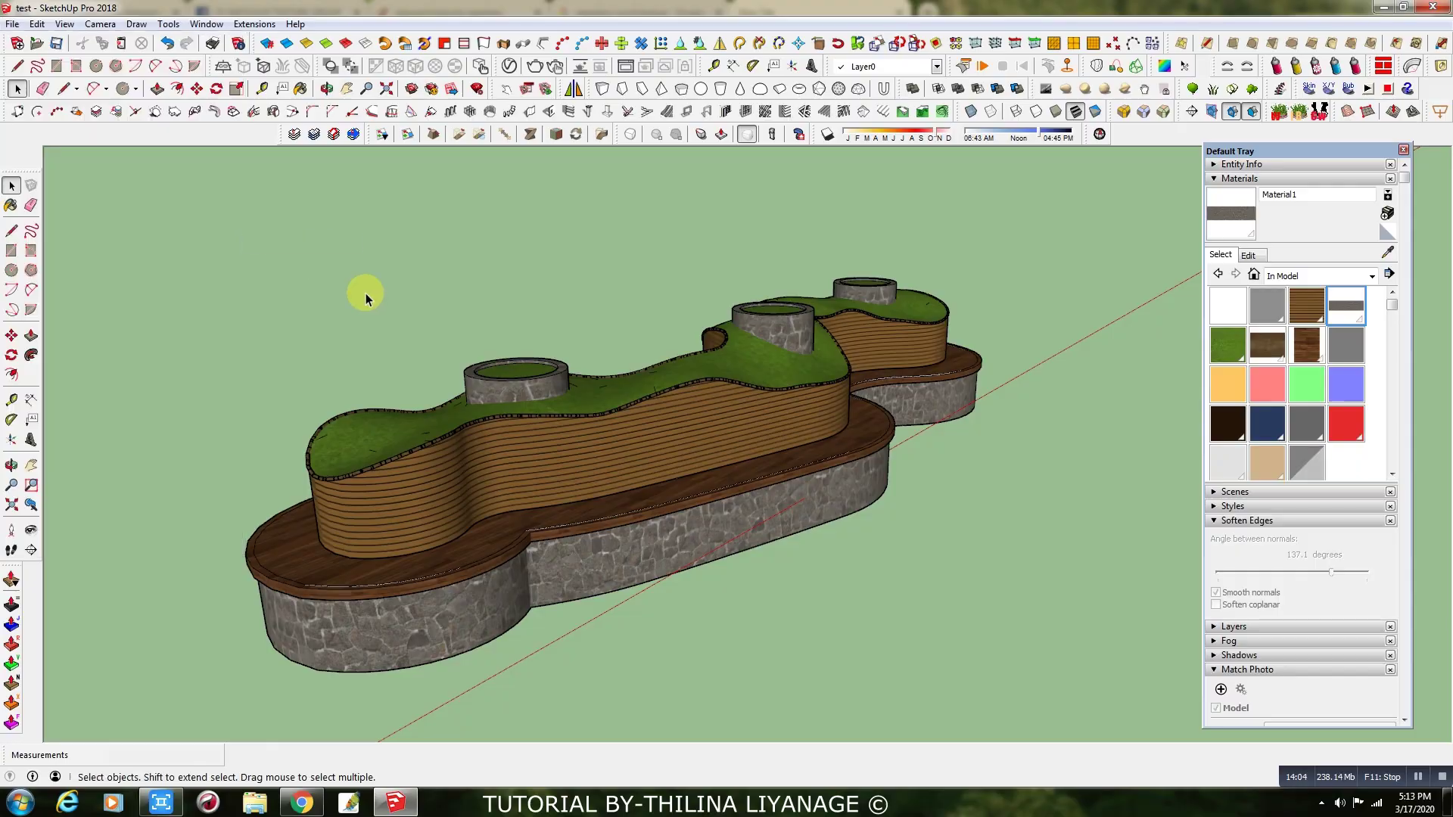